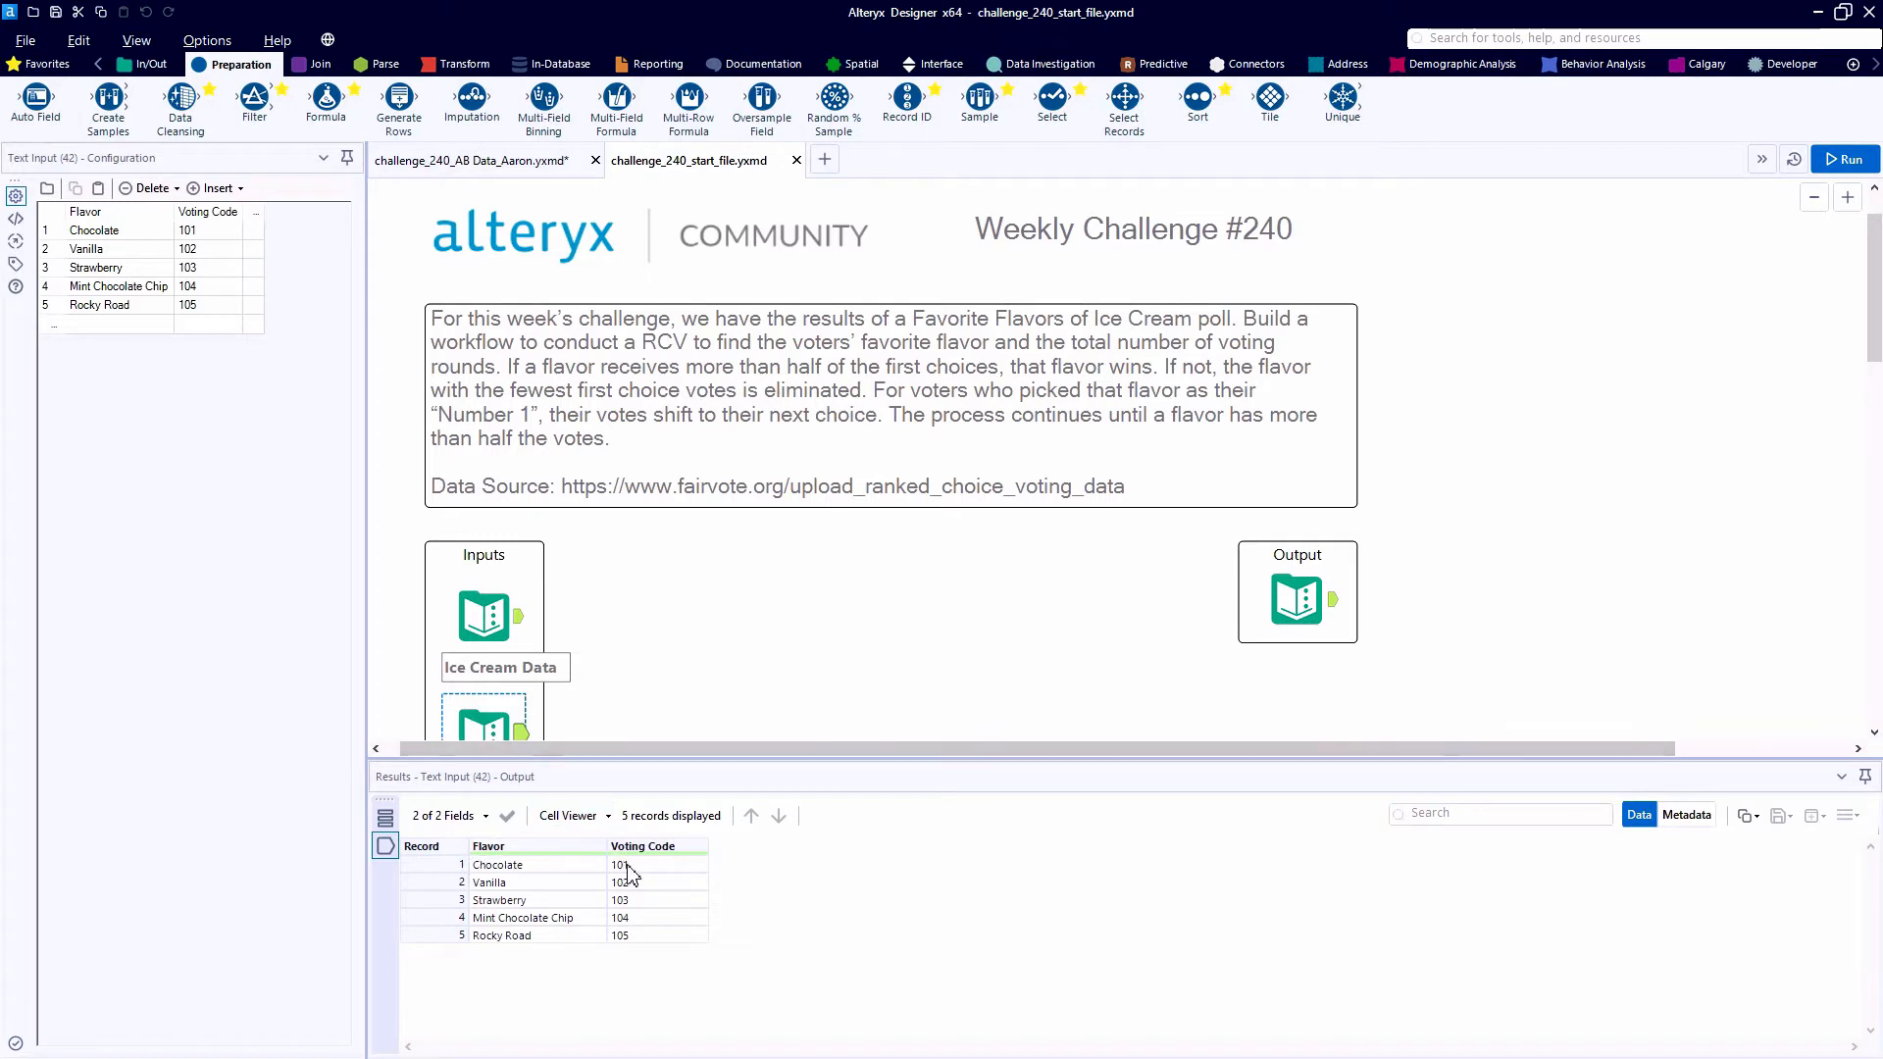
- Review the flavor voting codes and read the full Result text of the challenge's expected output
click(619, 867)
click(625, 882)
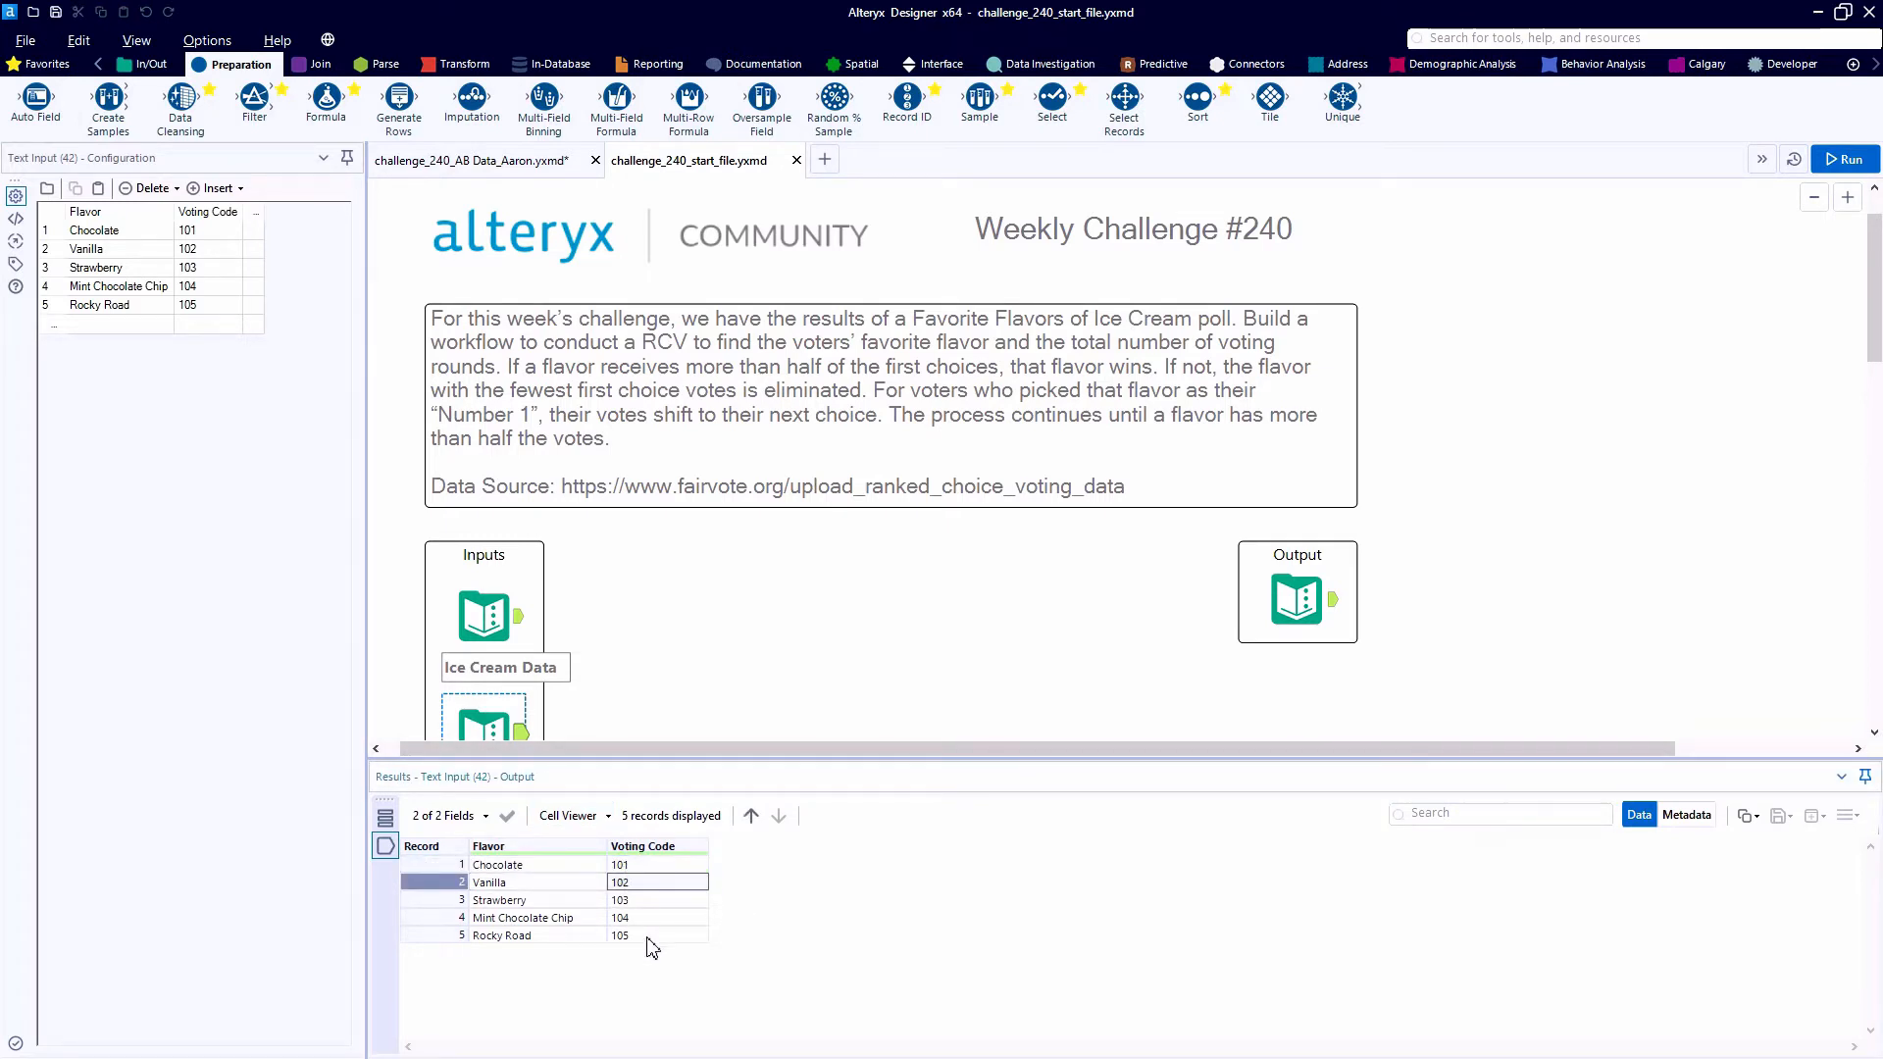
click(1299, 598)
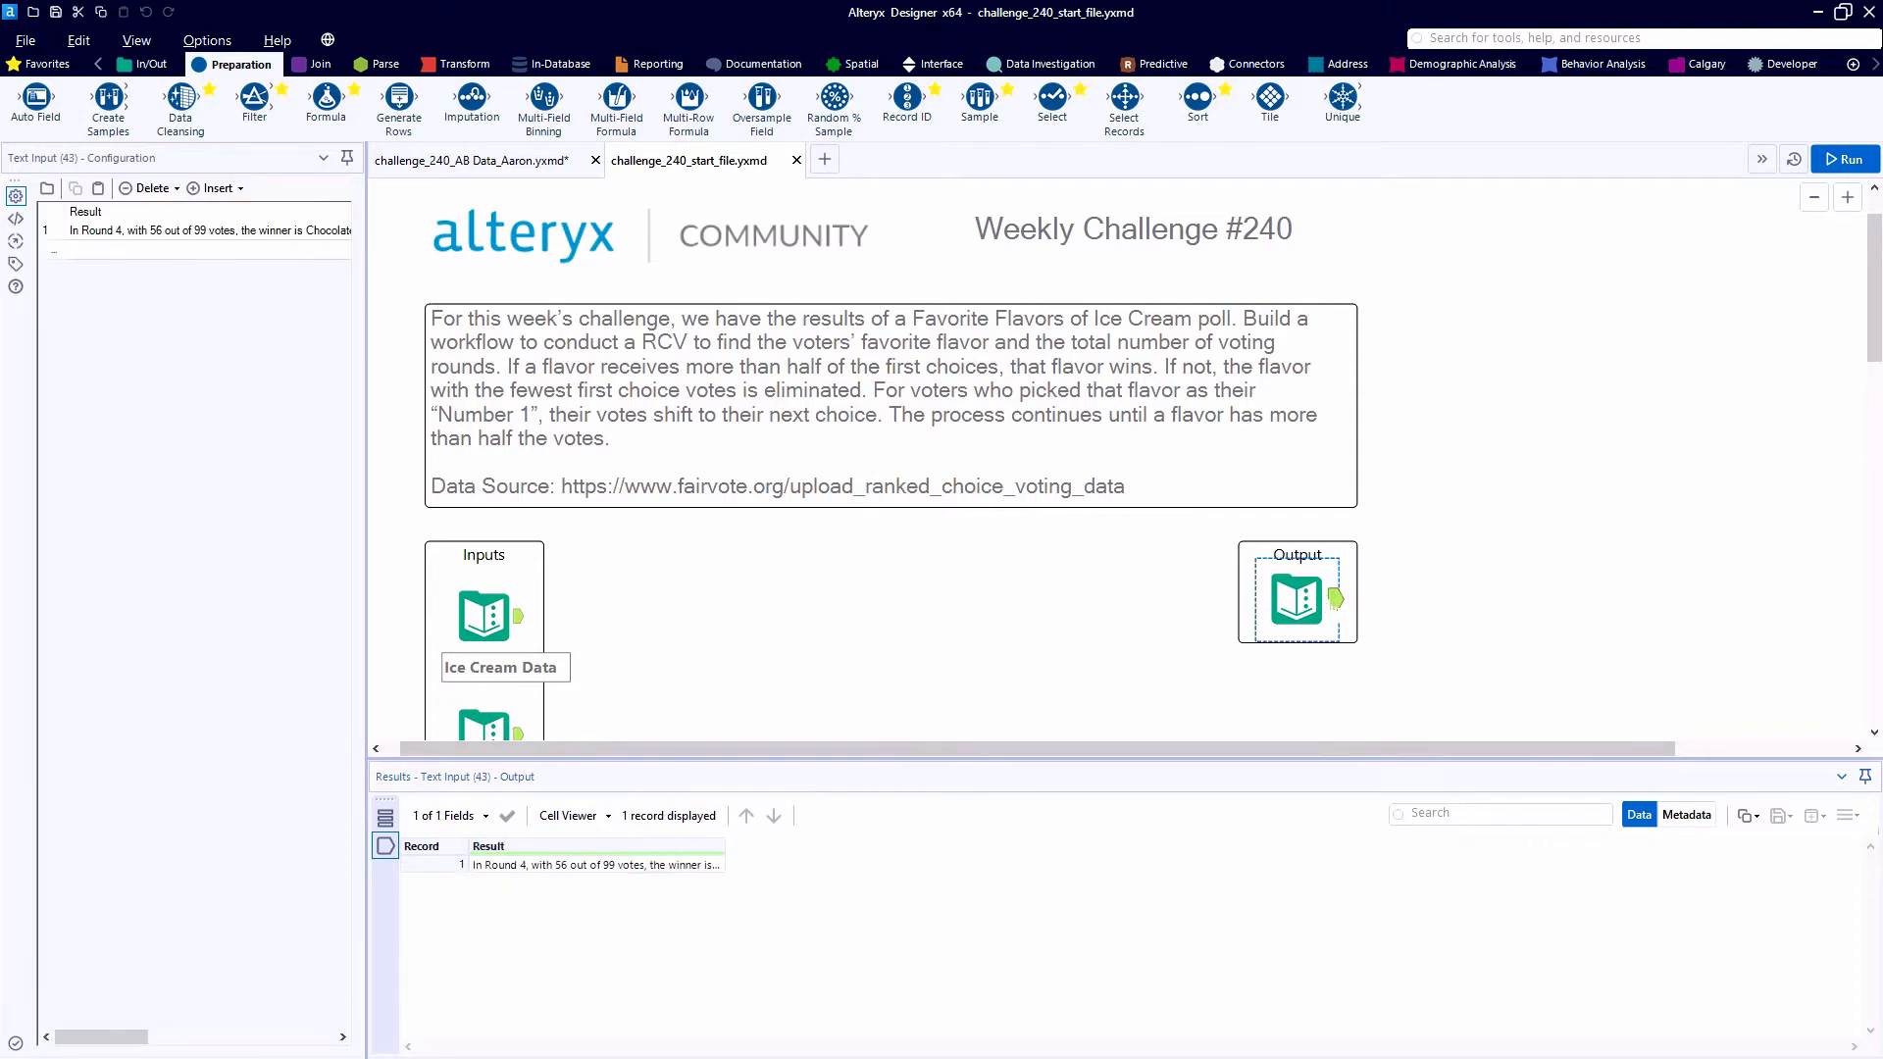
click(721, 869)
drag(717, 887, 717, 909)
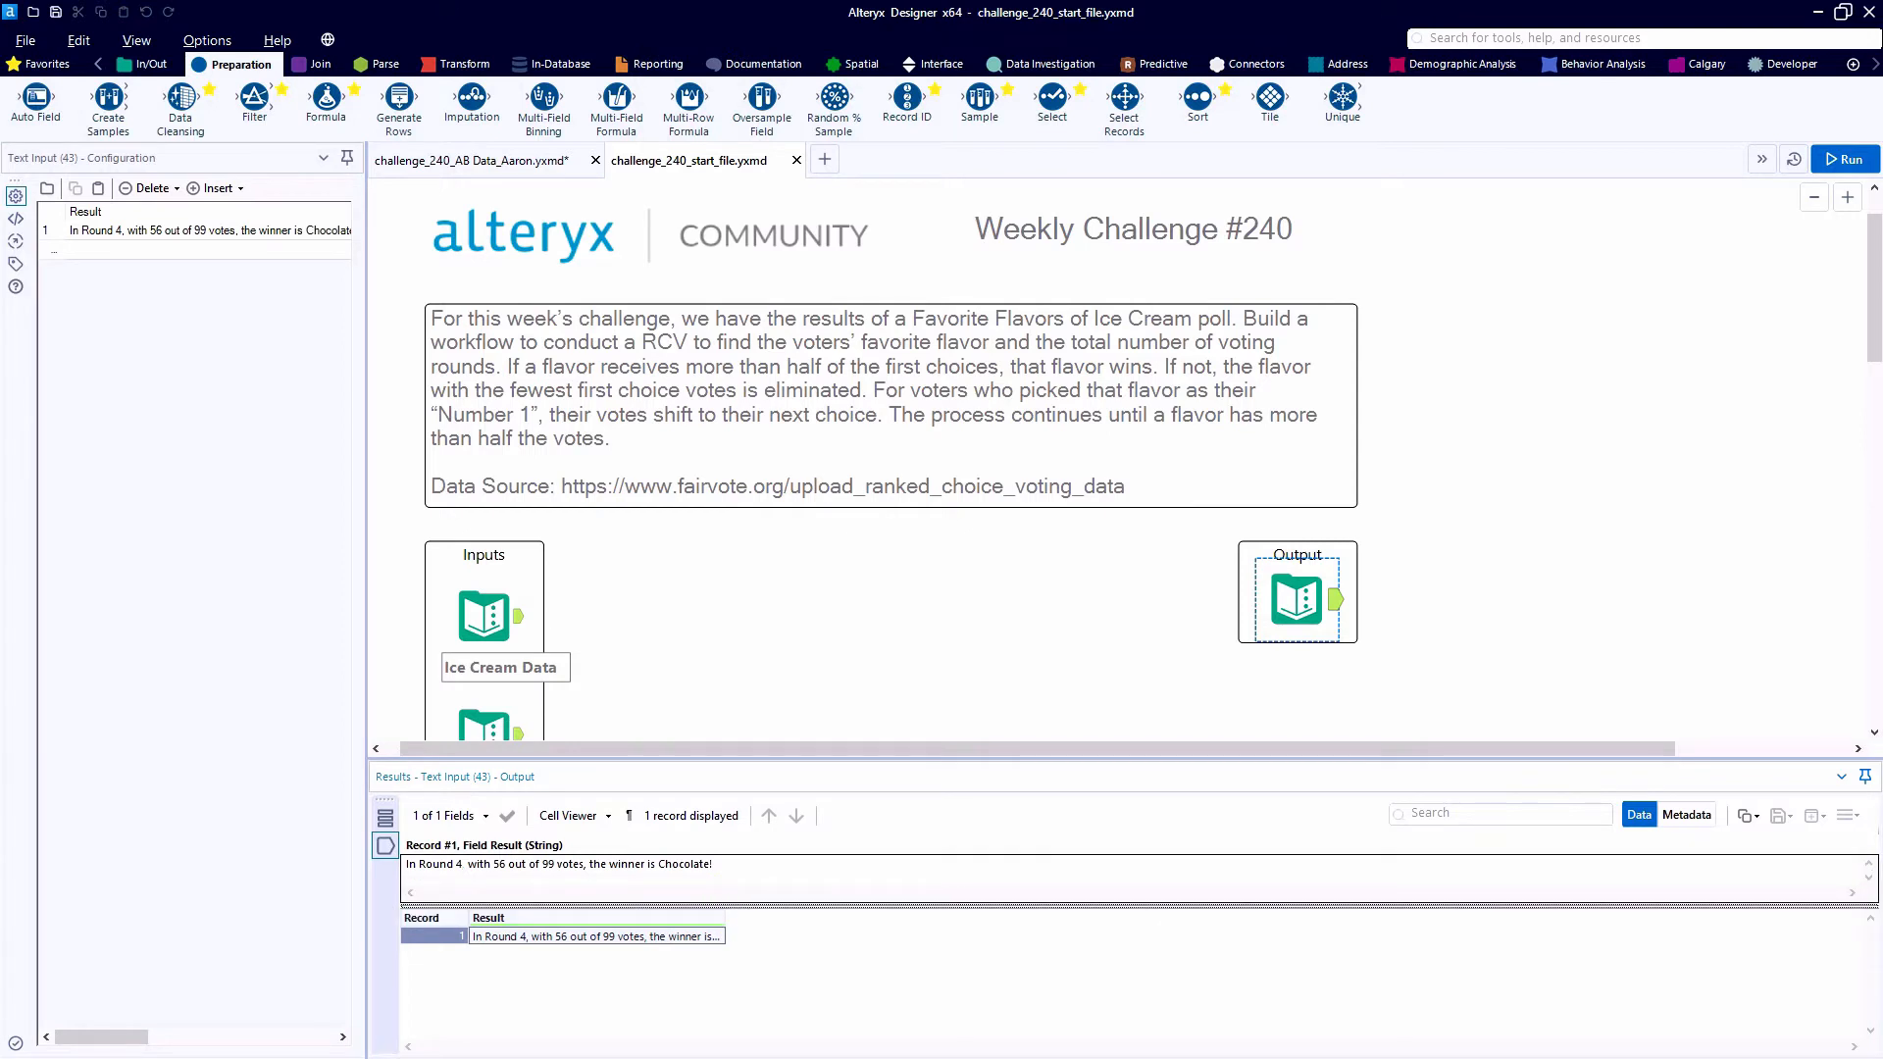
drag(440, 864, 499, 864)
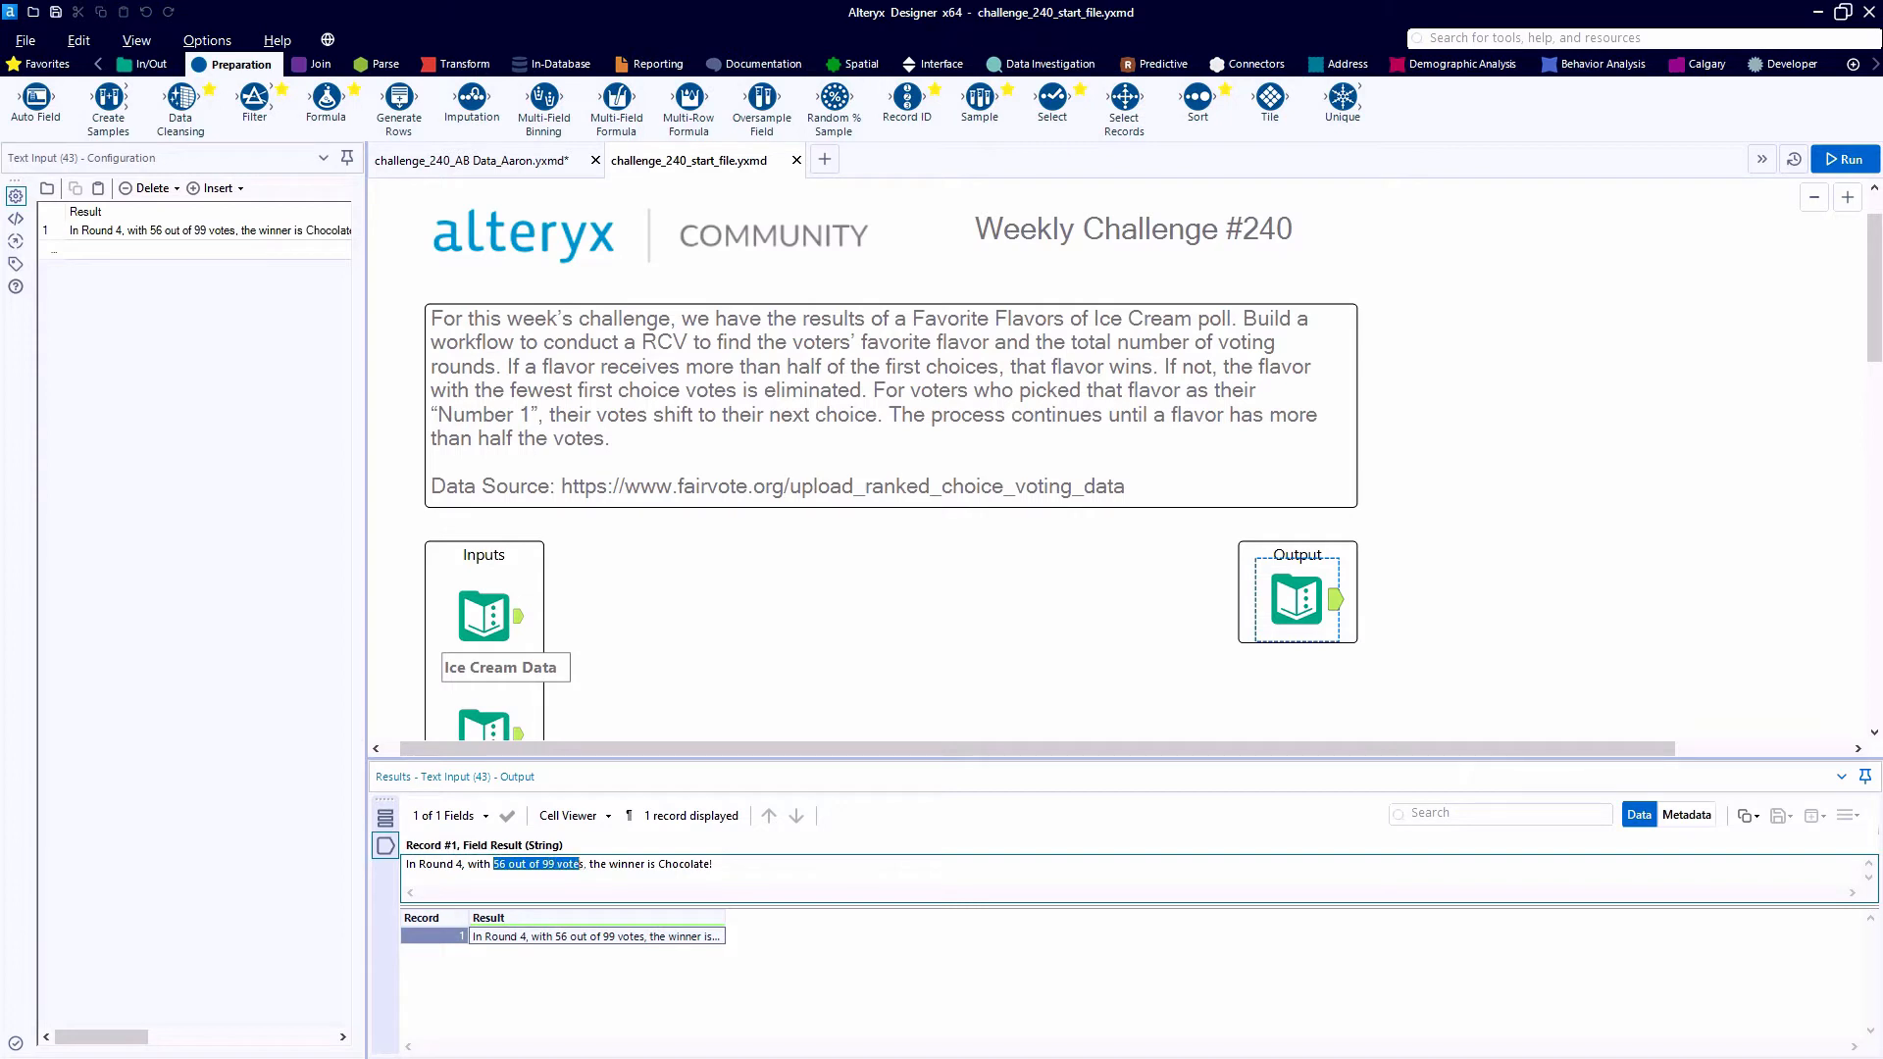
double_click(671, 864)
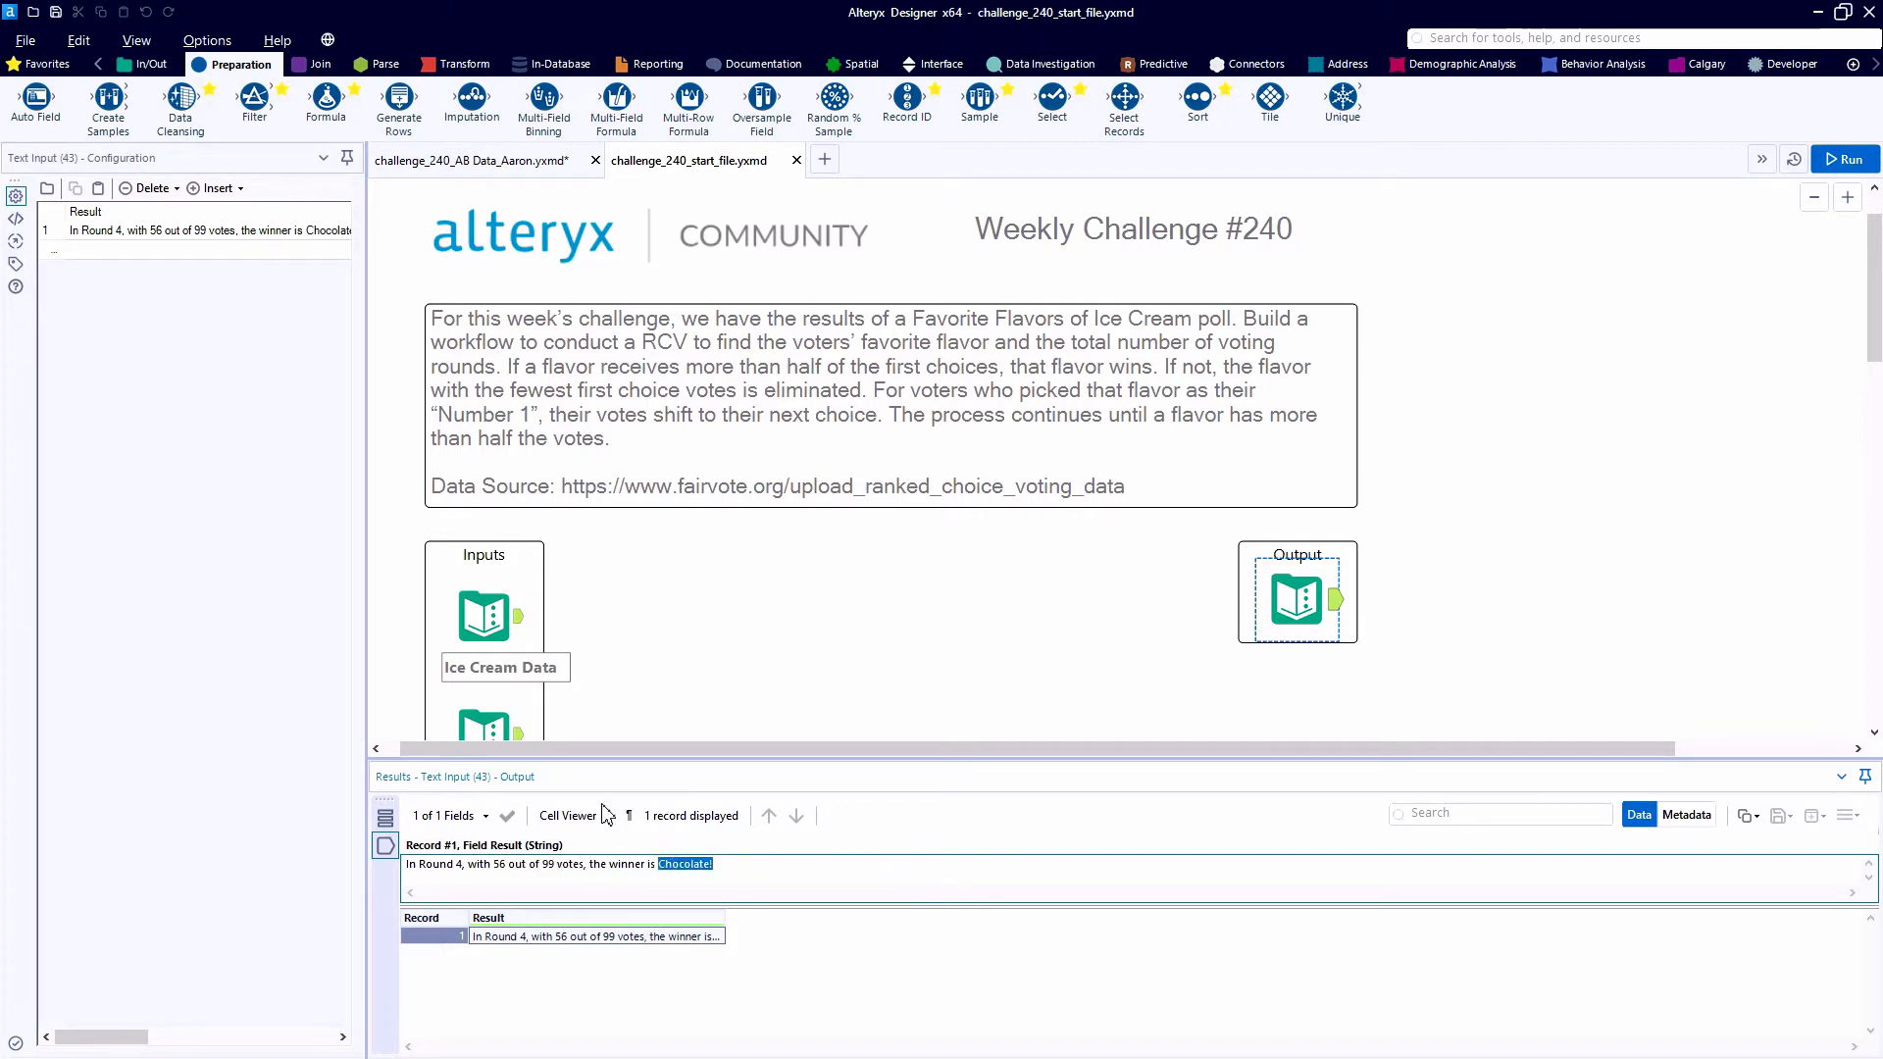
click(568, 815)
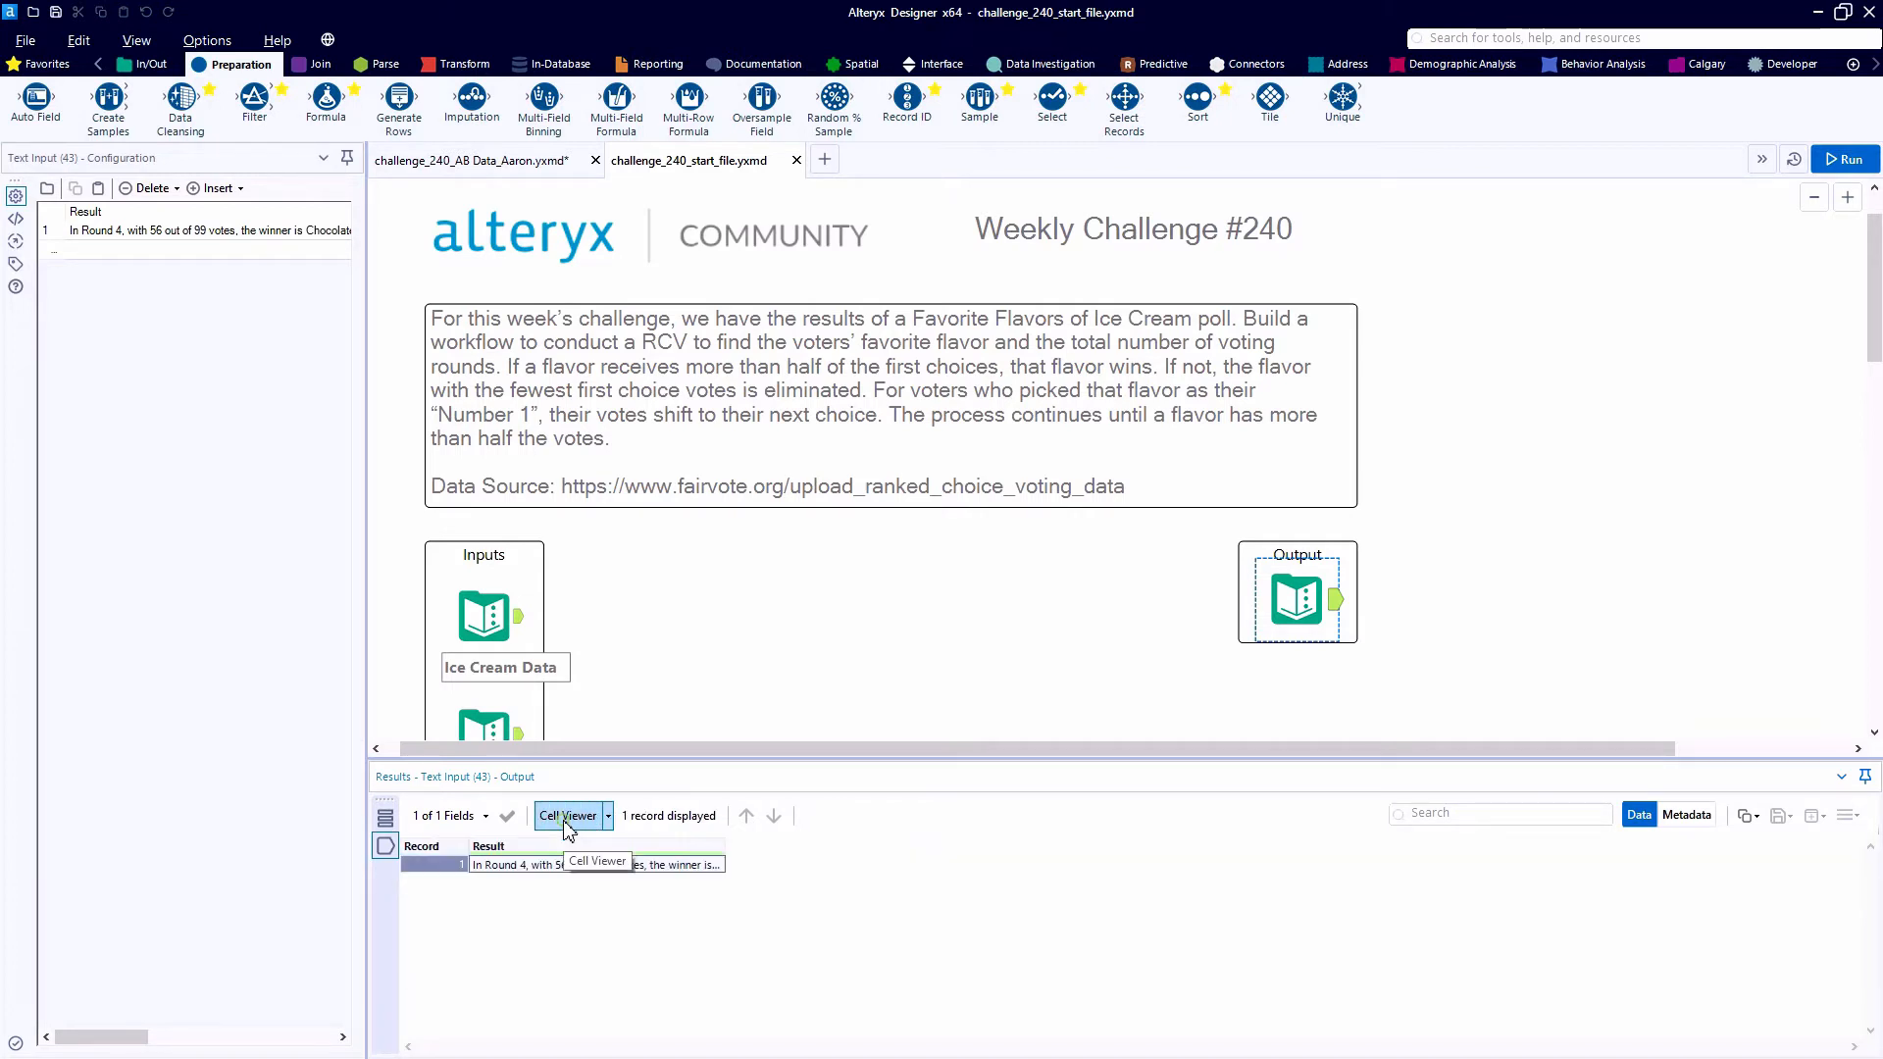
- Switch to the solved challenge 240 workflow and view the final report from the WINNER container's Browse tool
click(529, 163)
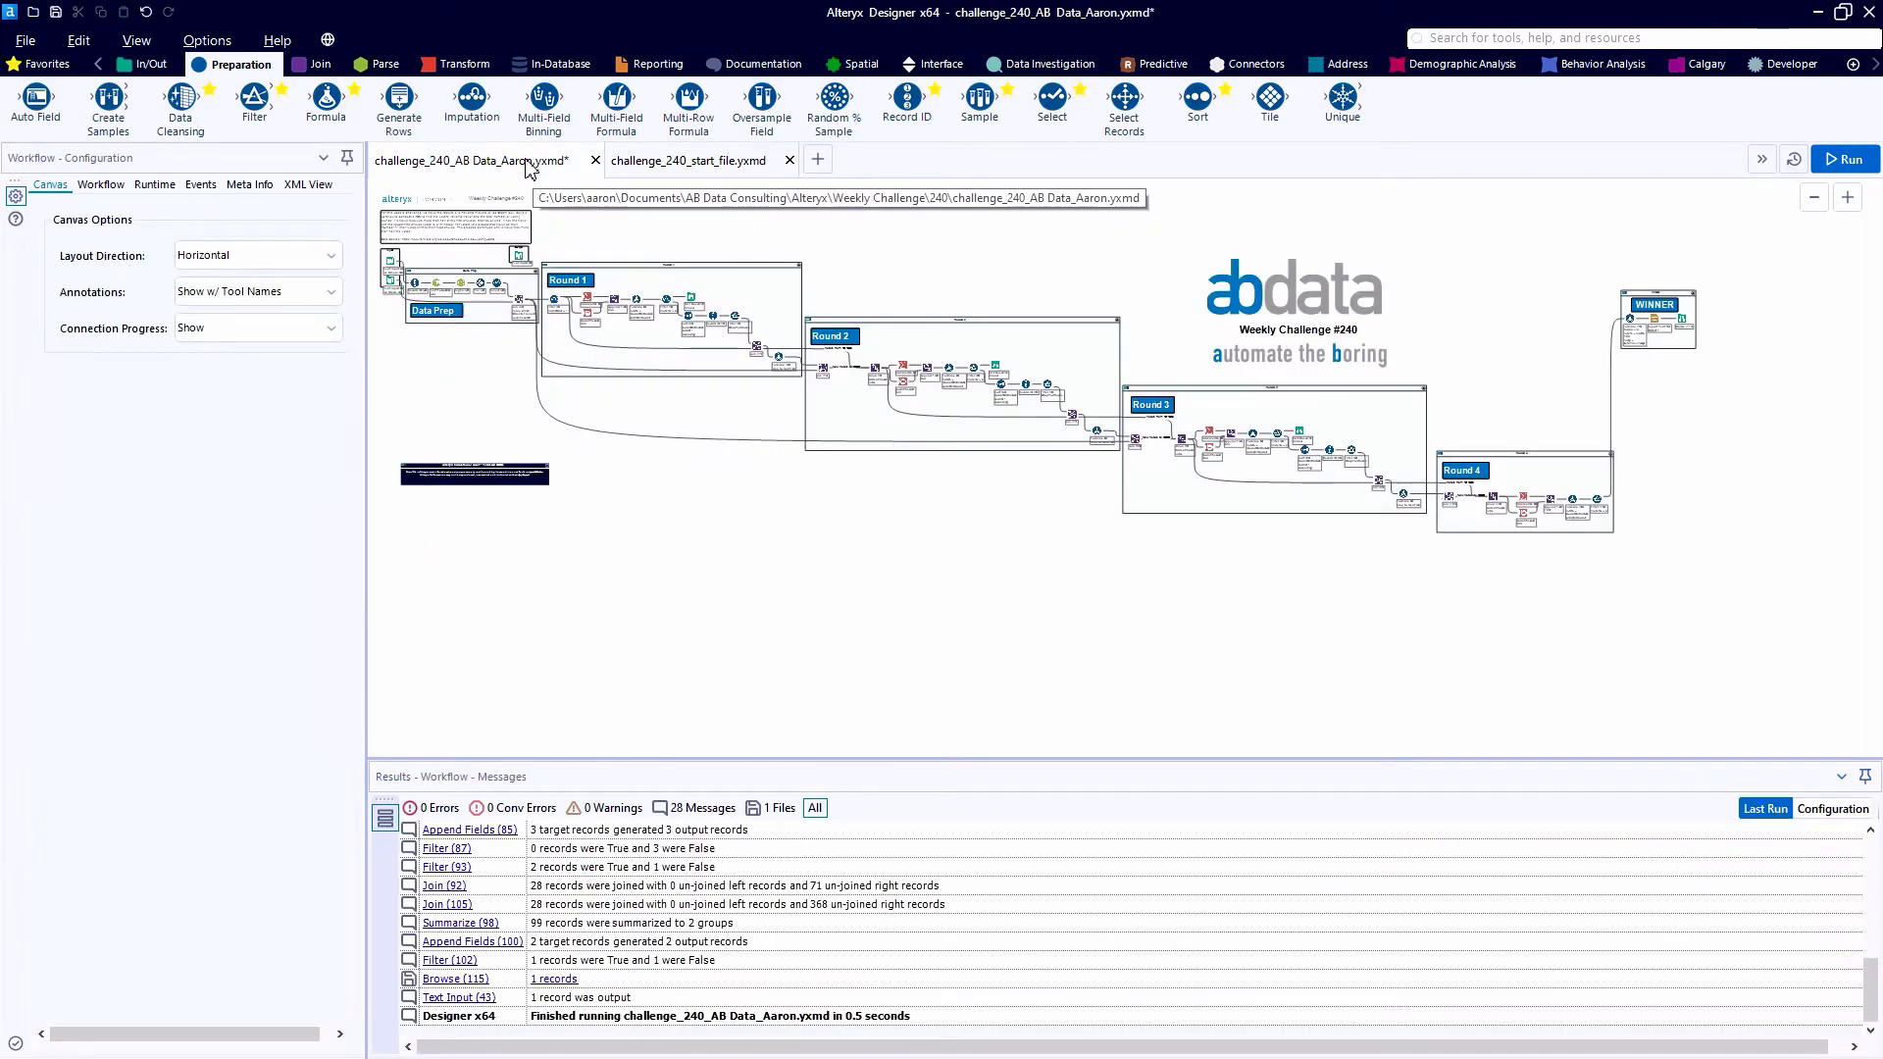
click(1688, 318)
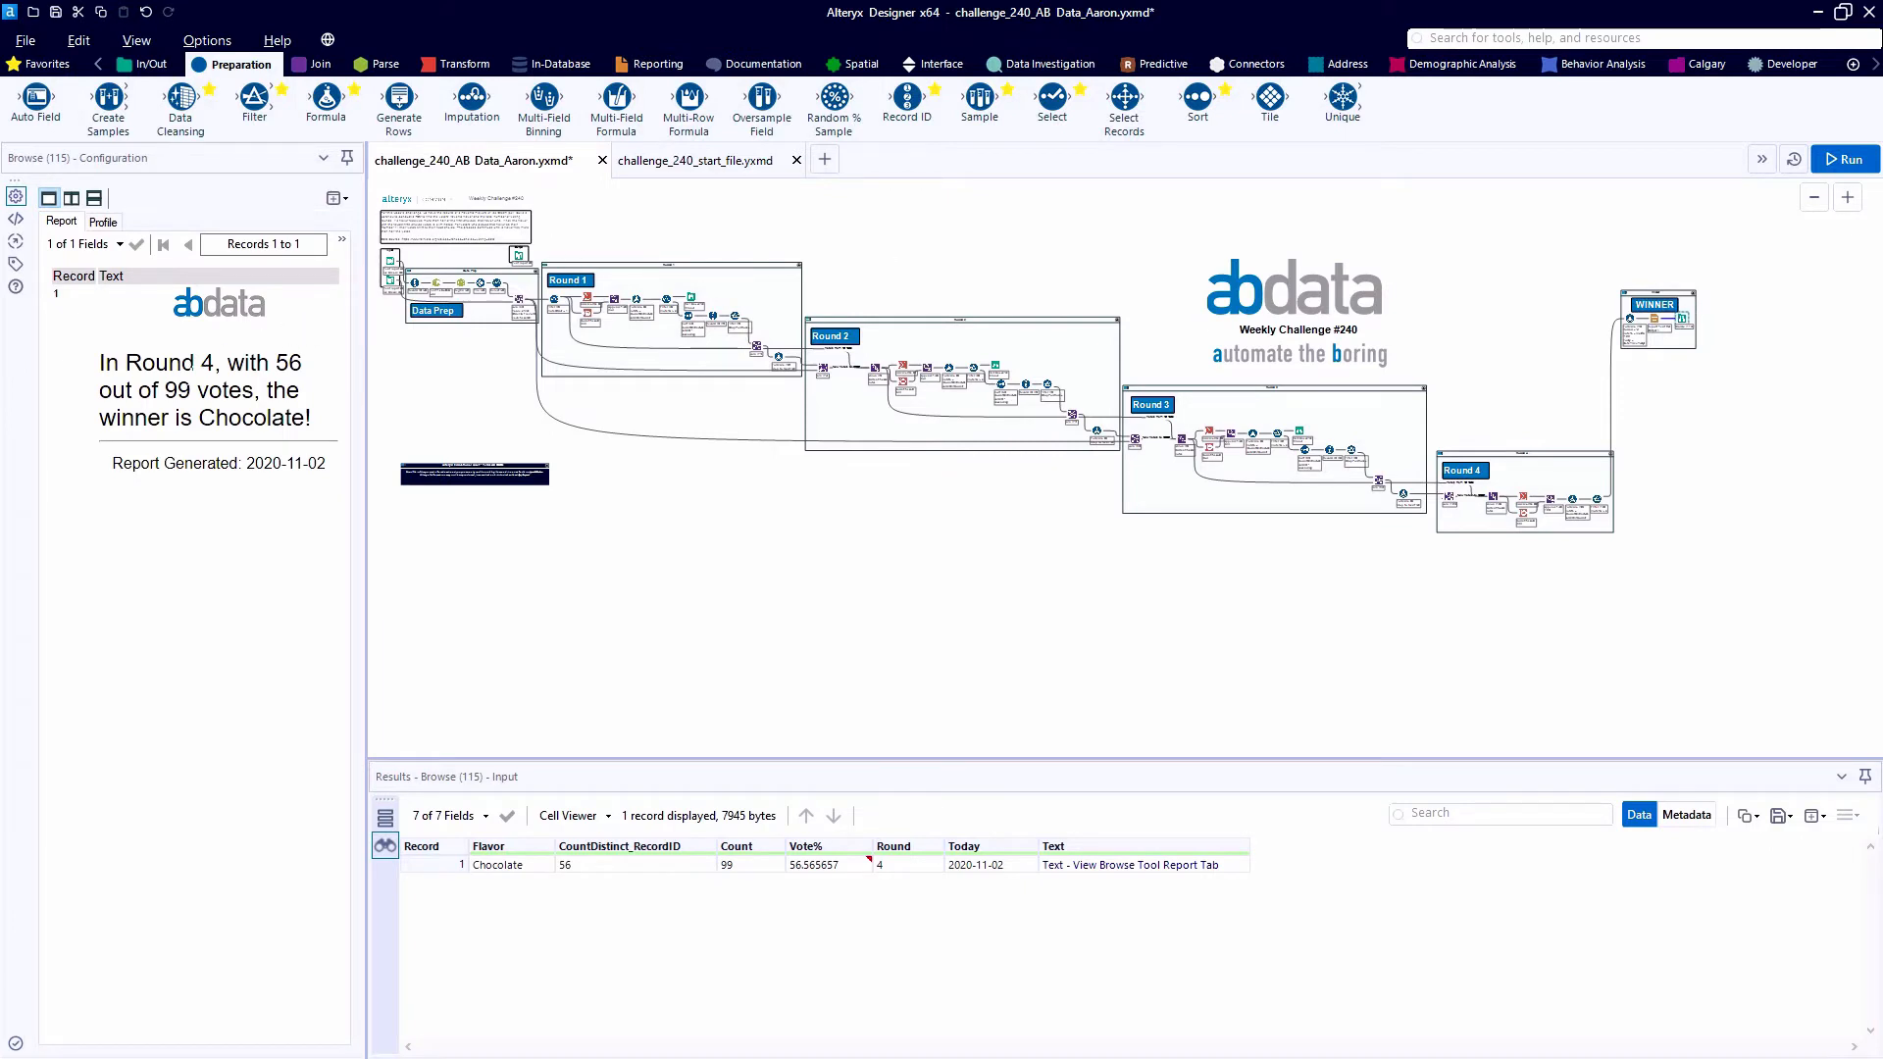
- Inspect the Record ID tool in the Data Prep container and its first output records
click(468, 320)
scroll(381, 278, up, 5)
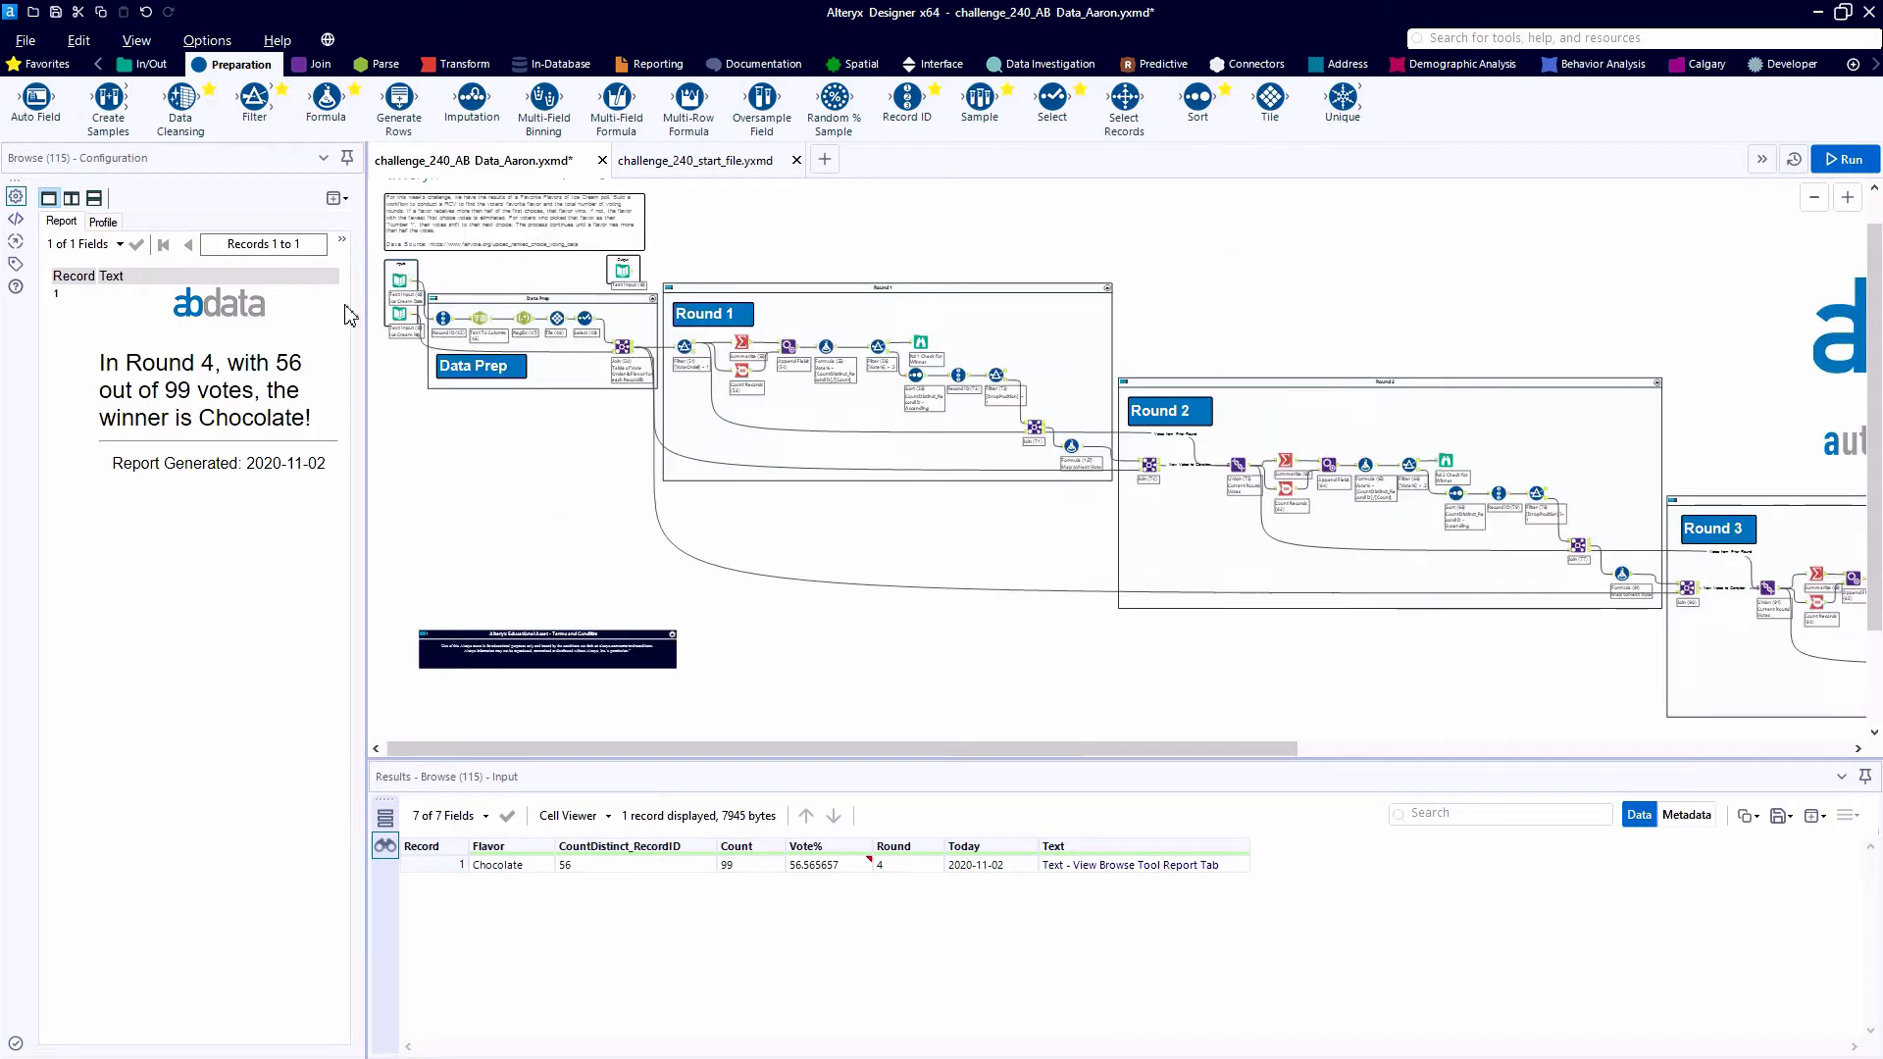
scroll(383, 324, up, 1)
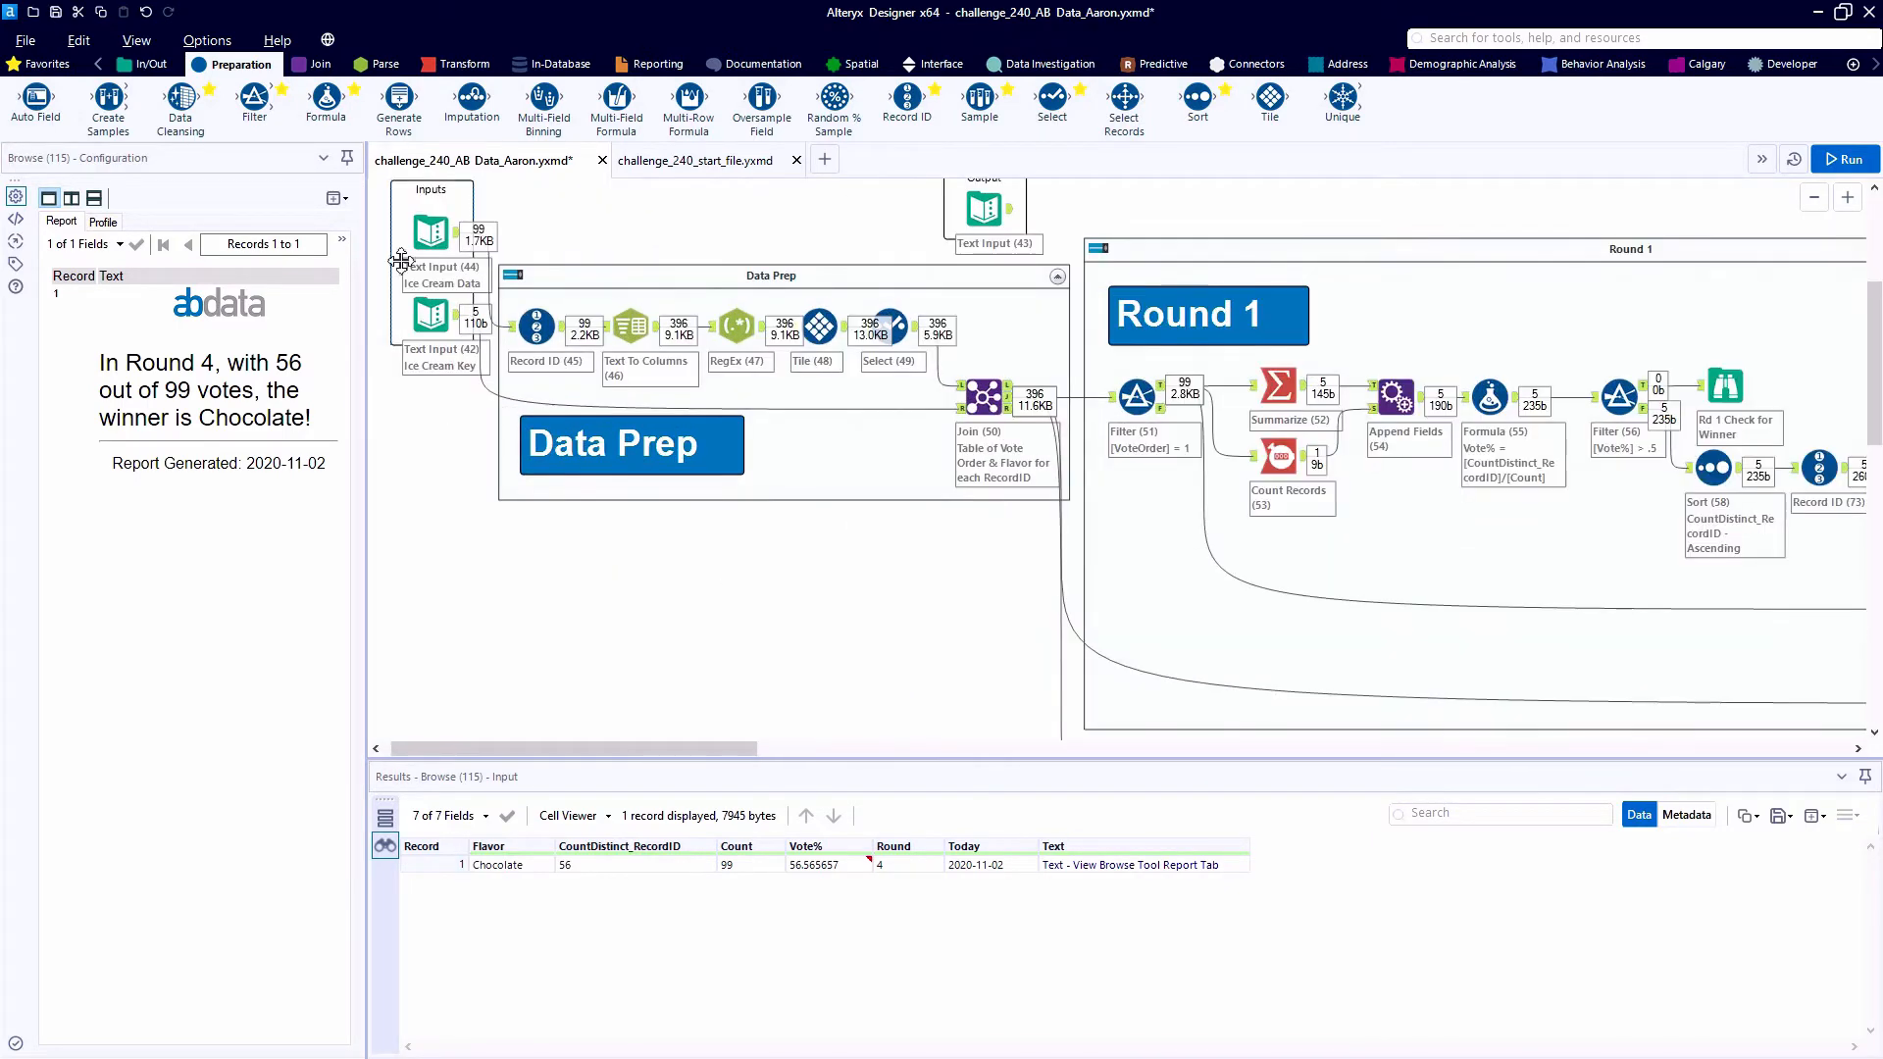
scroll(402, 260, up, 2)
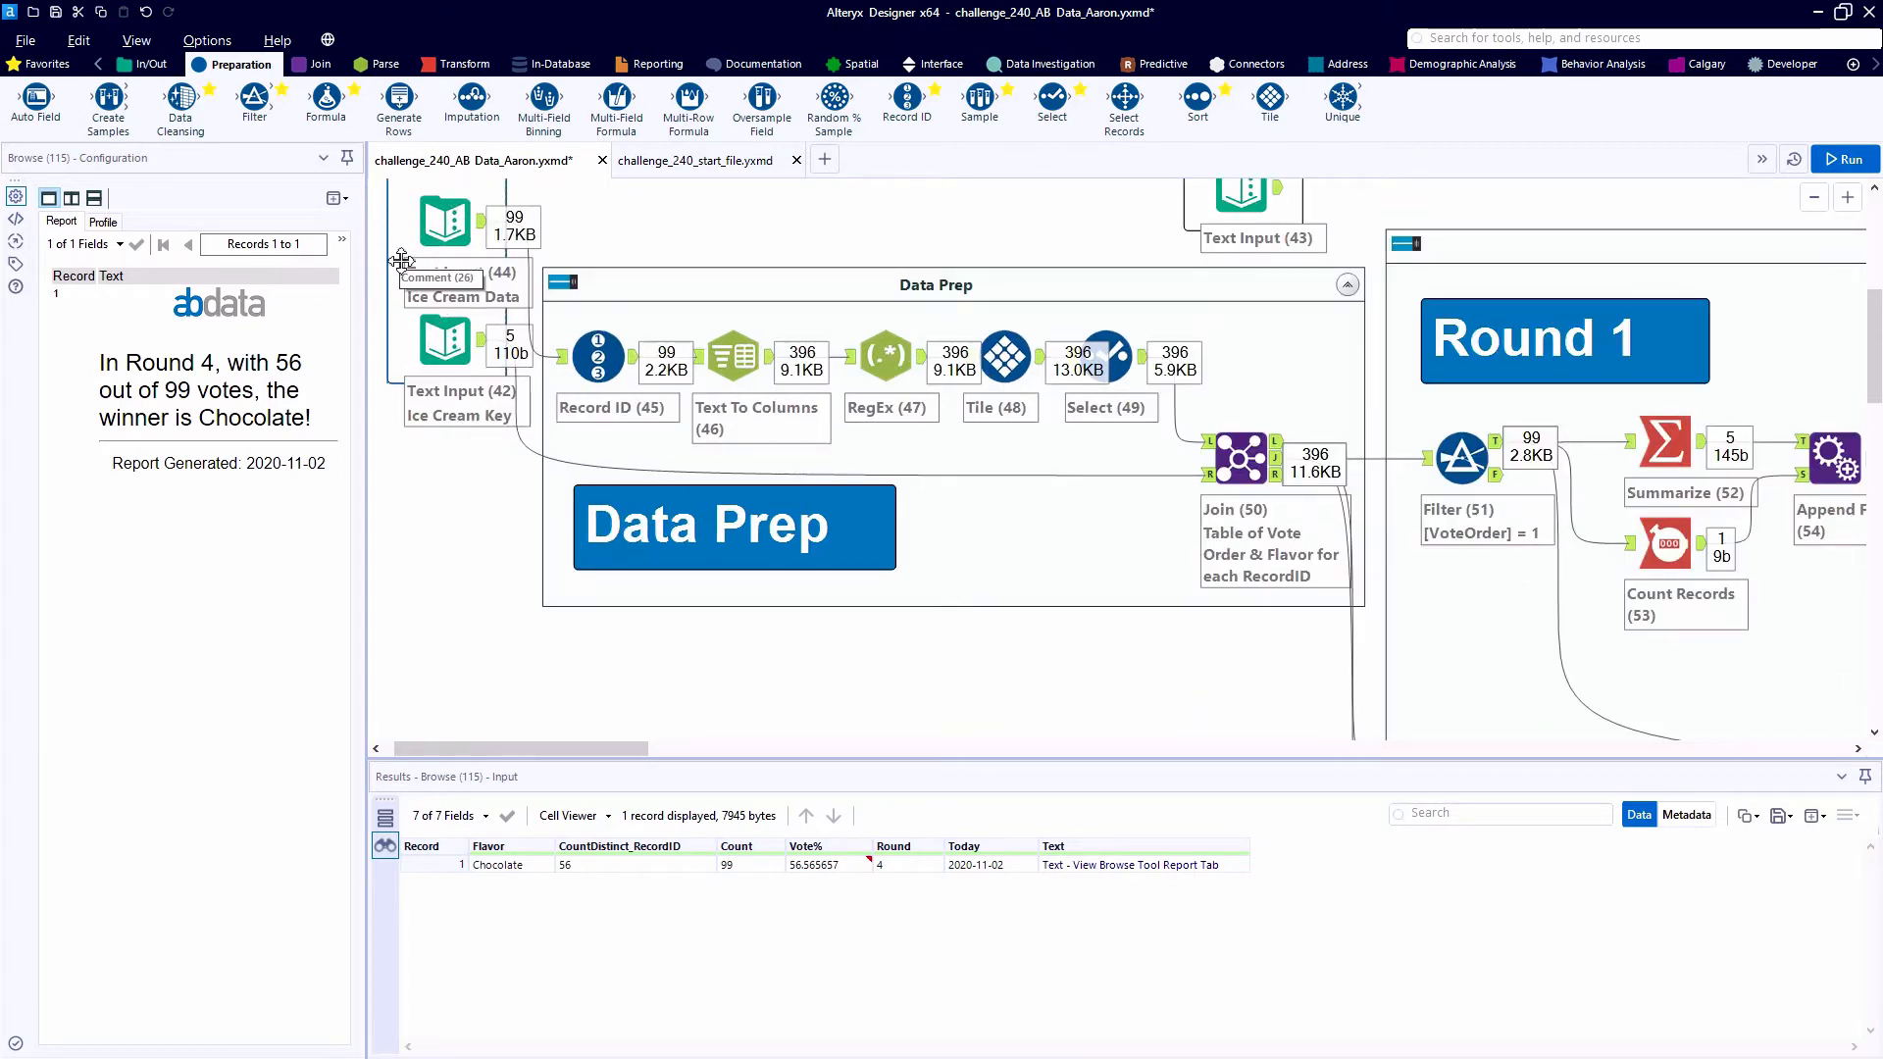
click(600, 361)
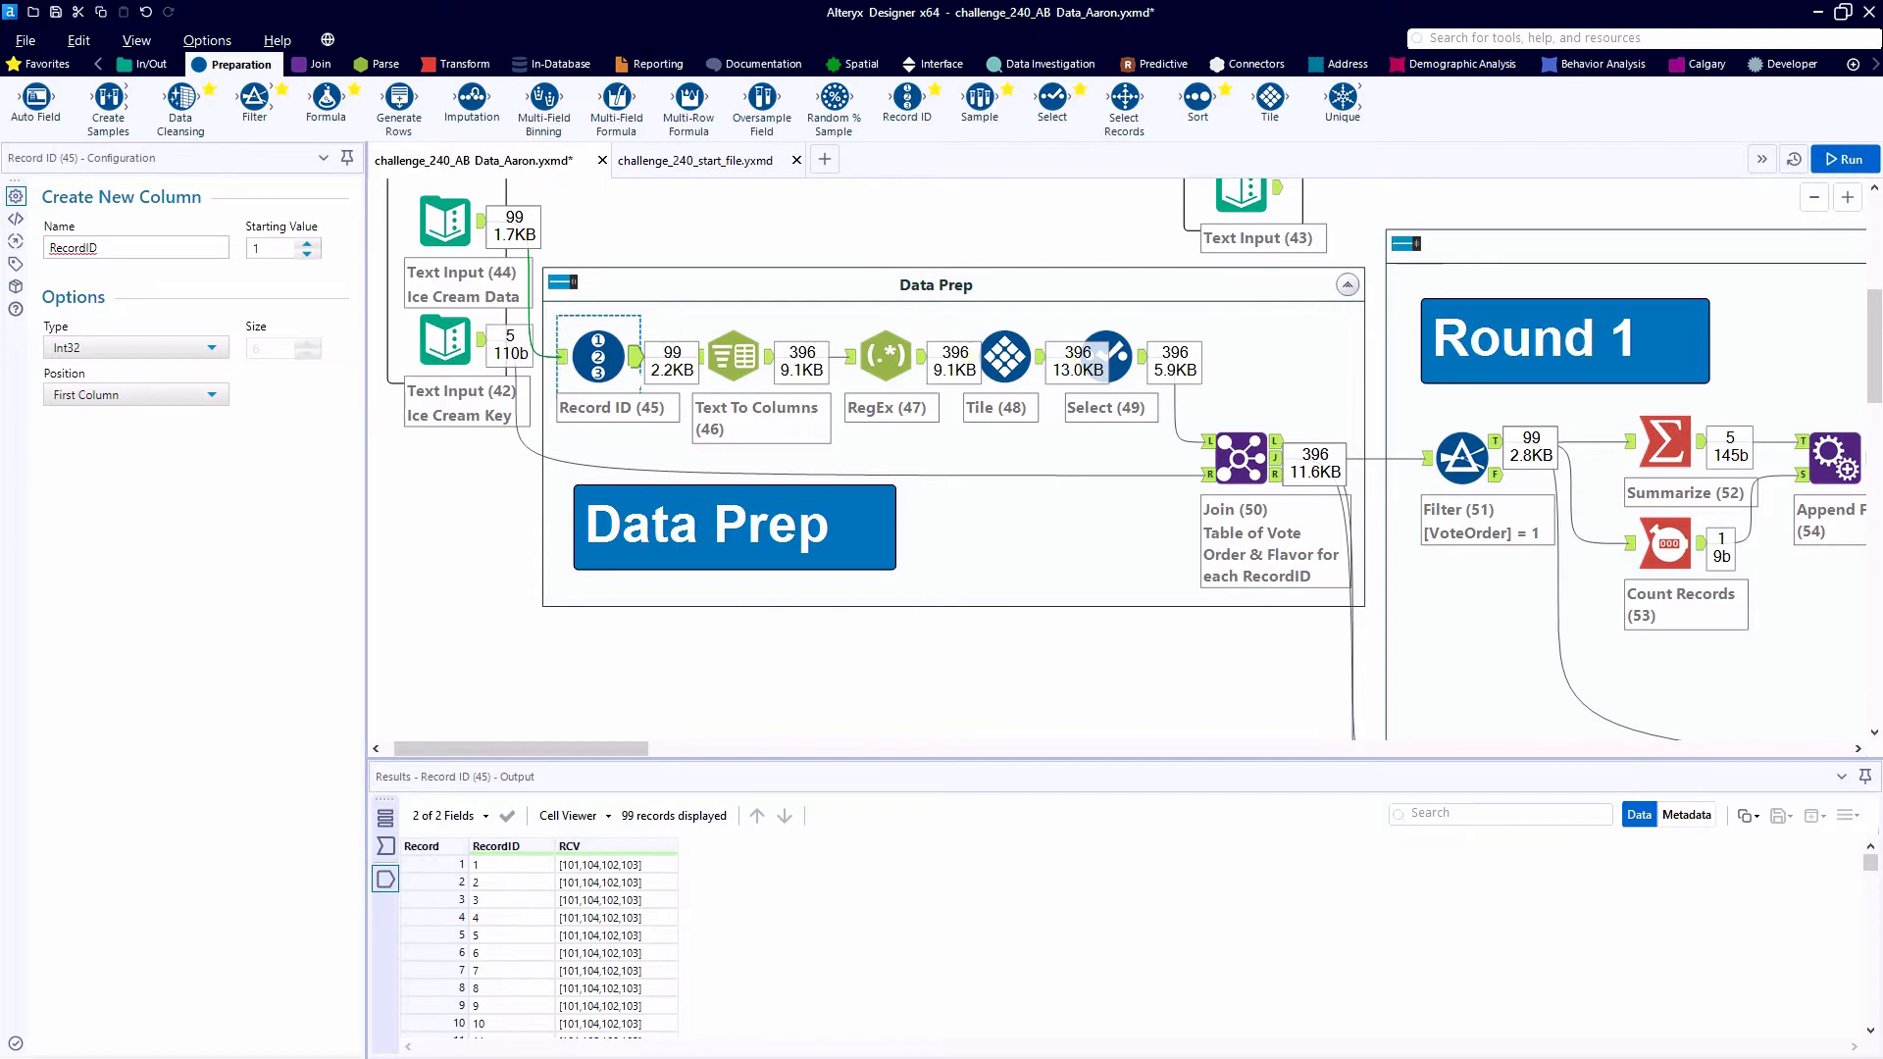
click(554, 865)
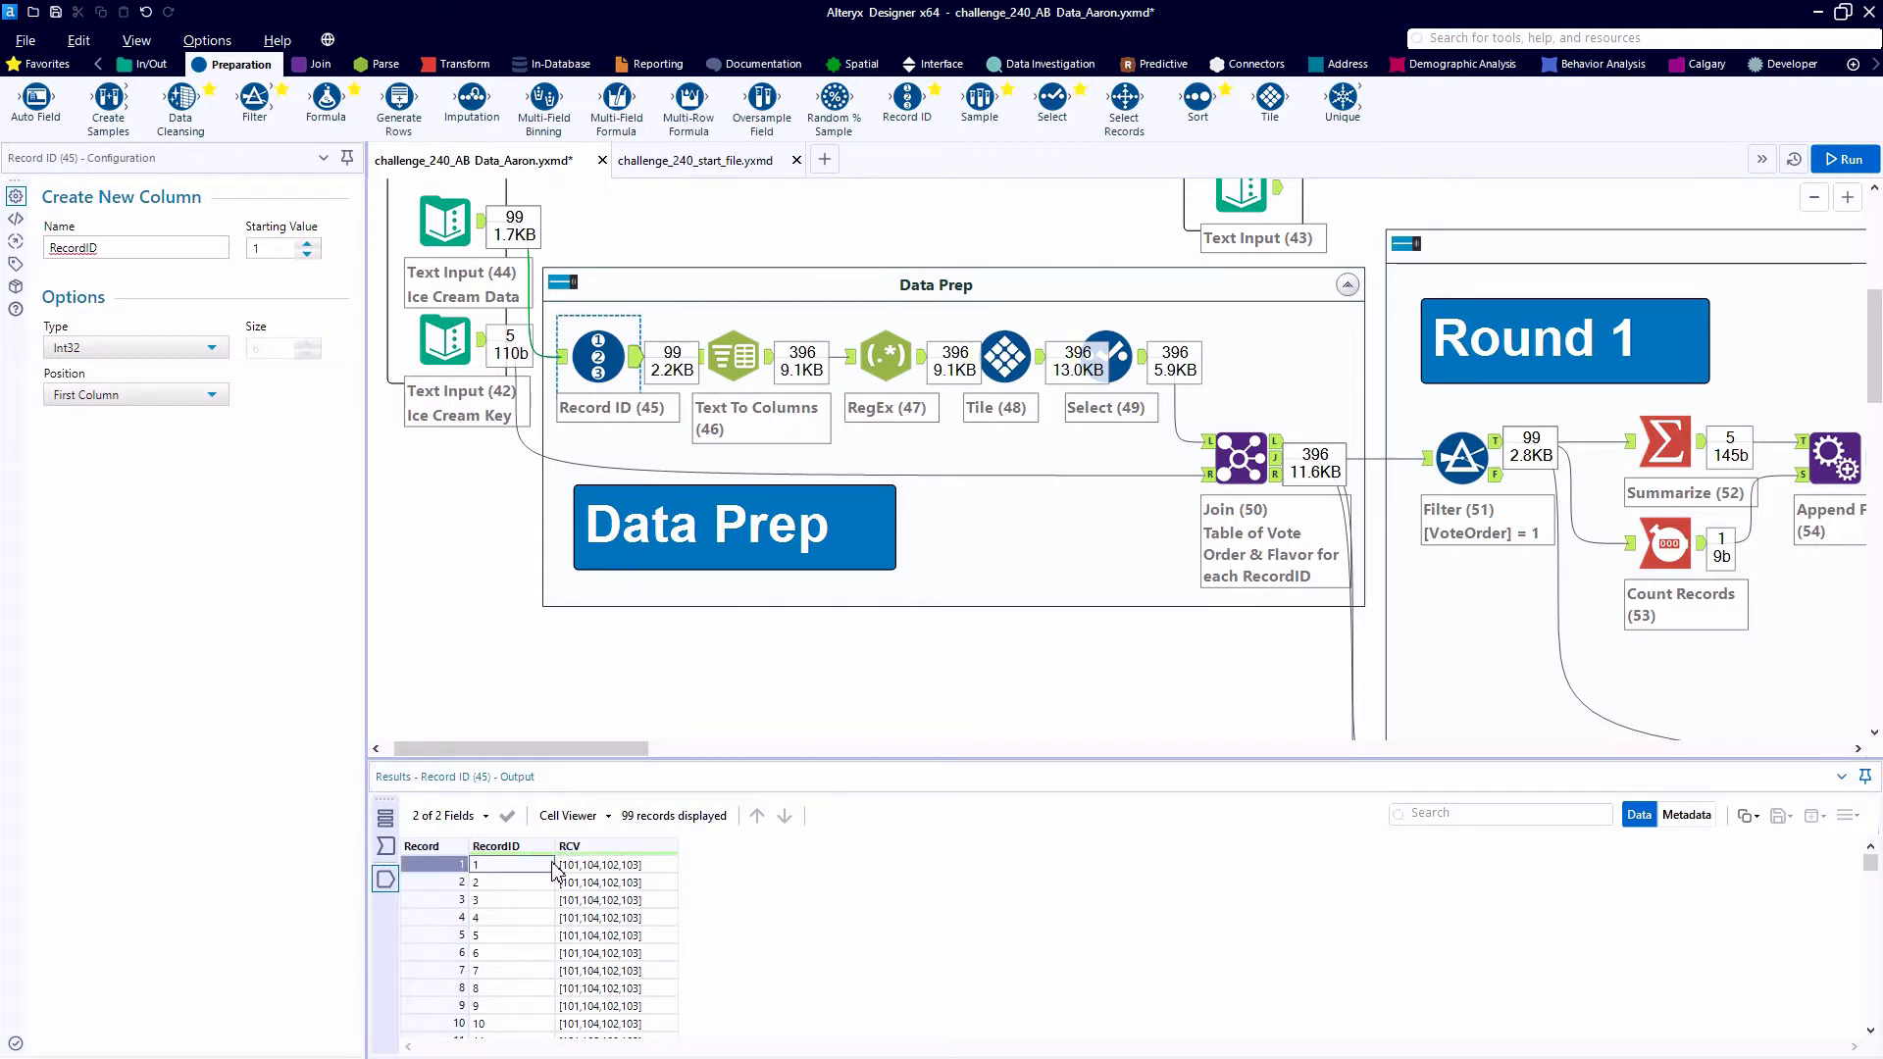
click(551, 884)
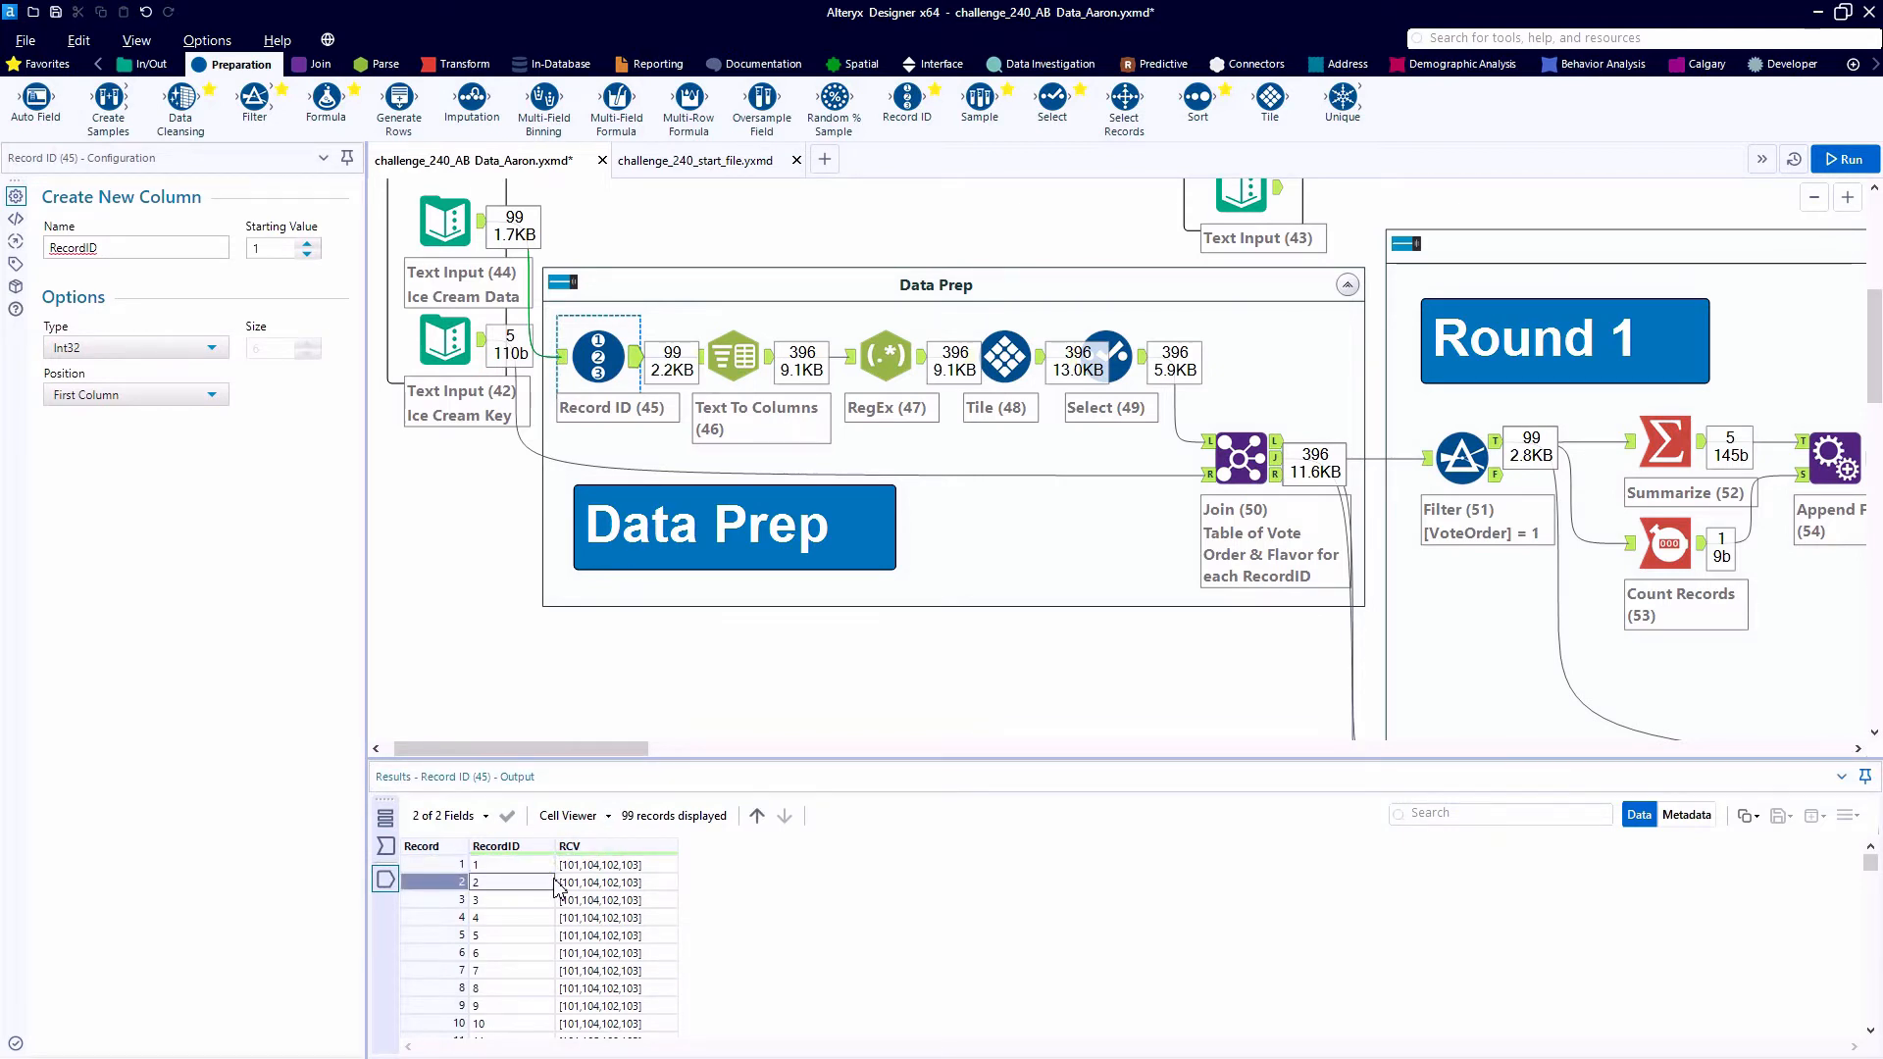
- Enlarge the results area and compare the Text To Columns tool's input with its output rows for the first voter
click(736, 359)
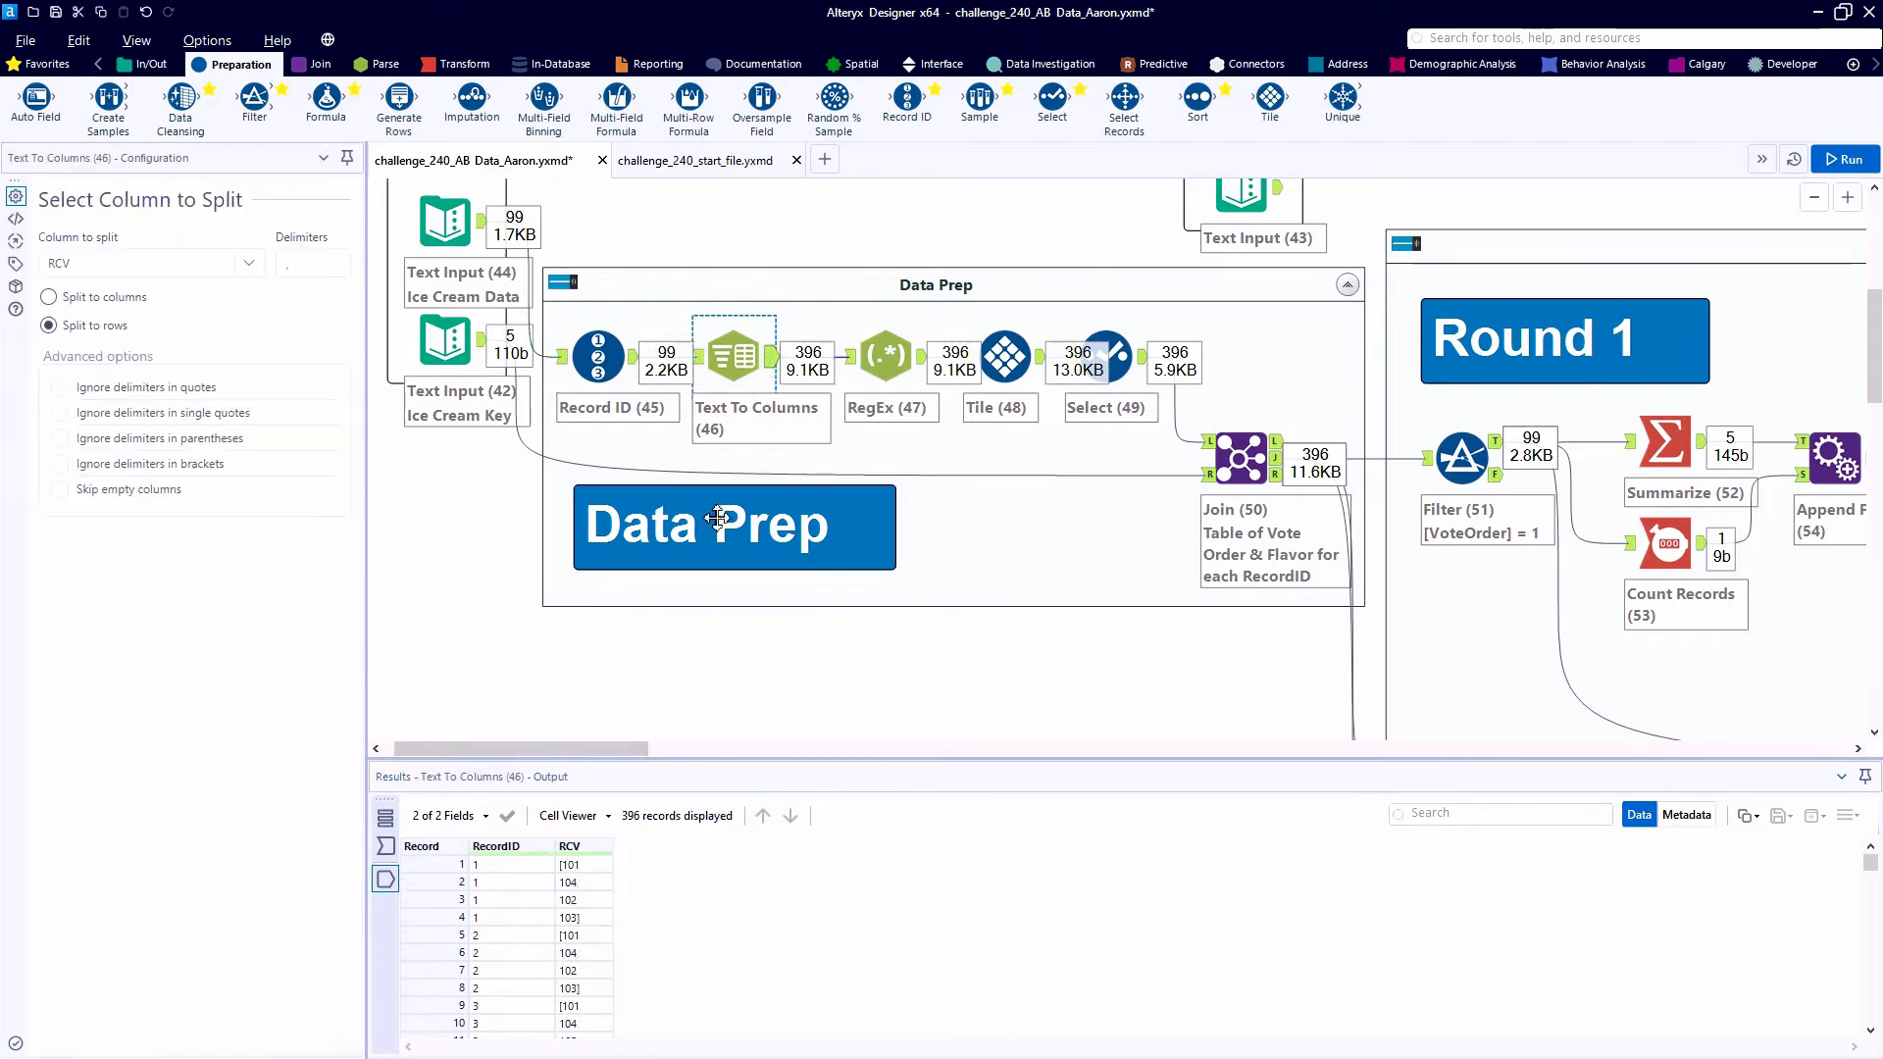
drag(586, 763, 600, 599)
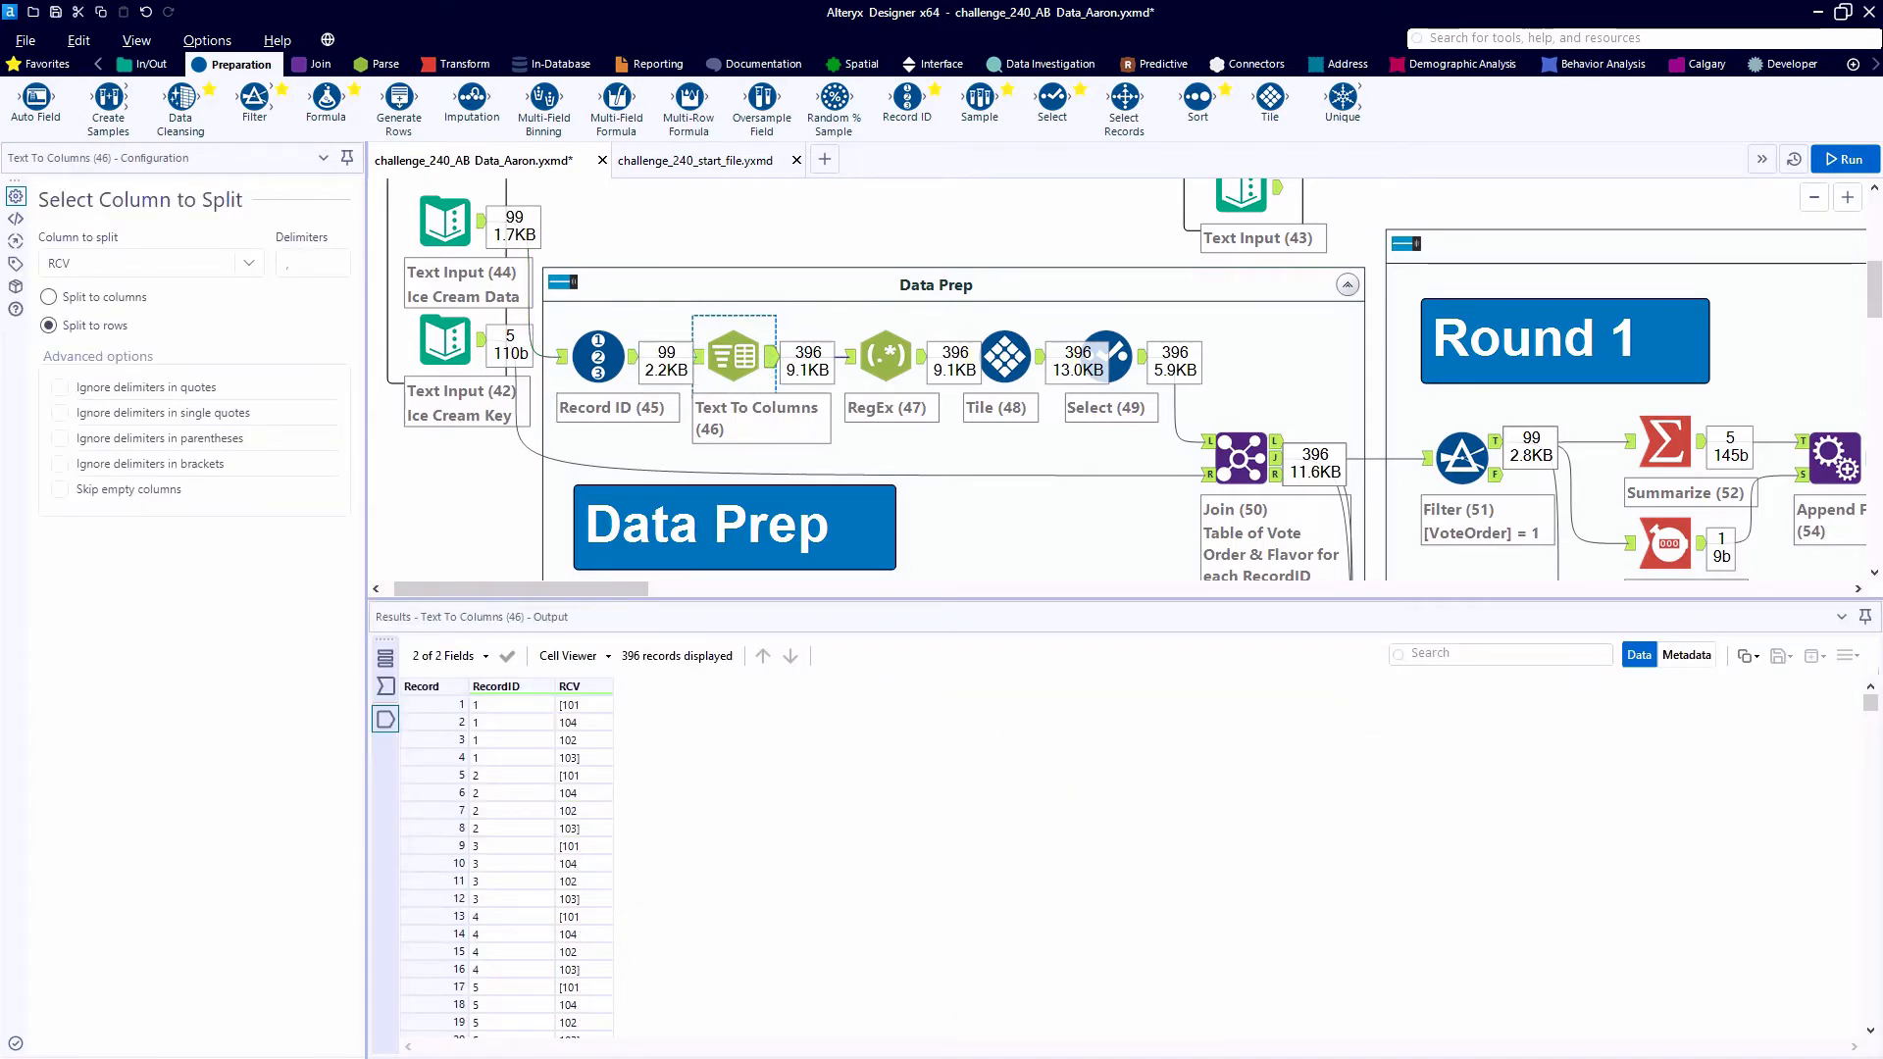
click(386, 686)
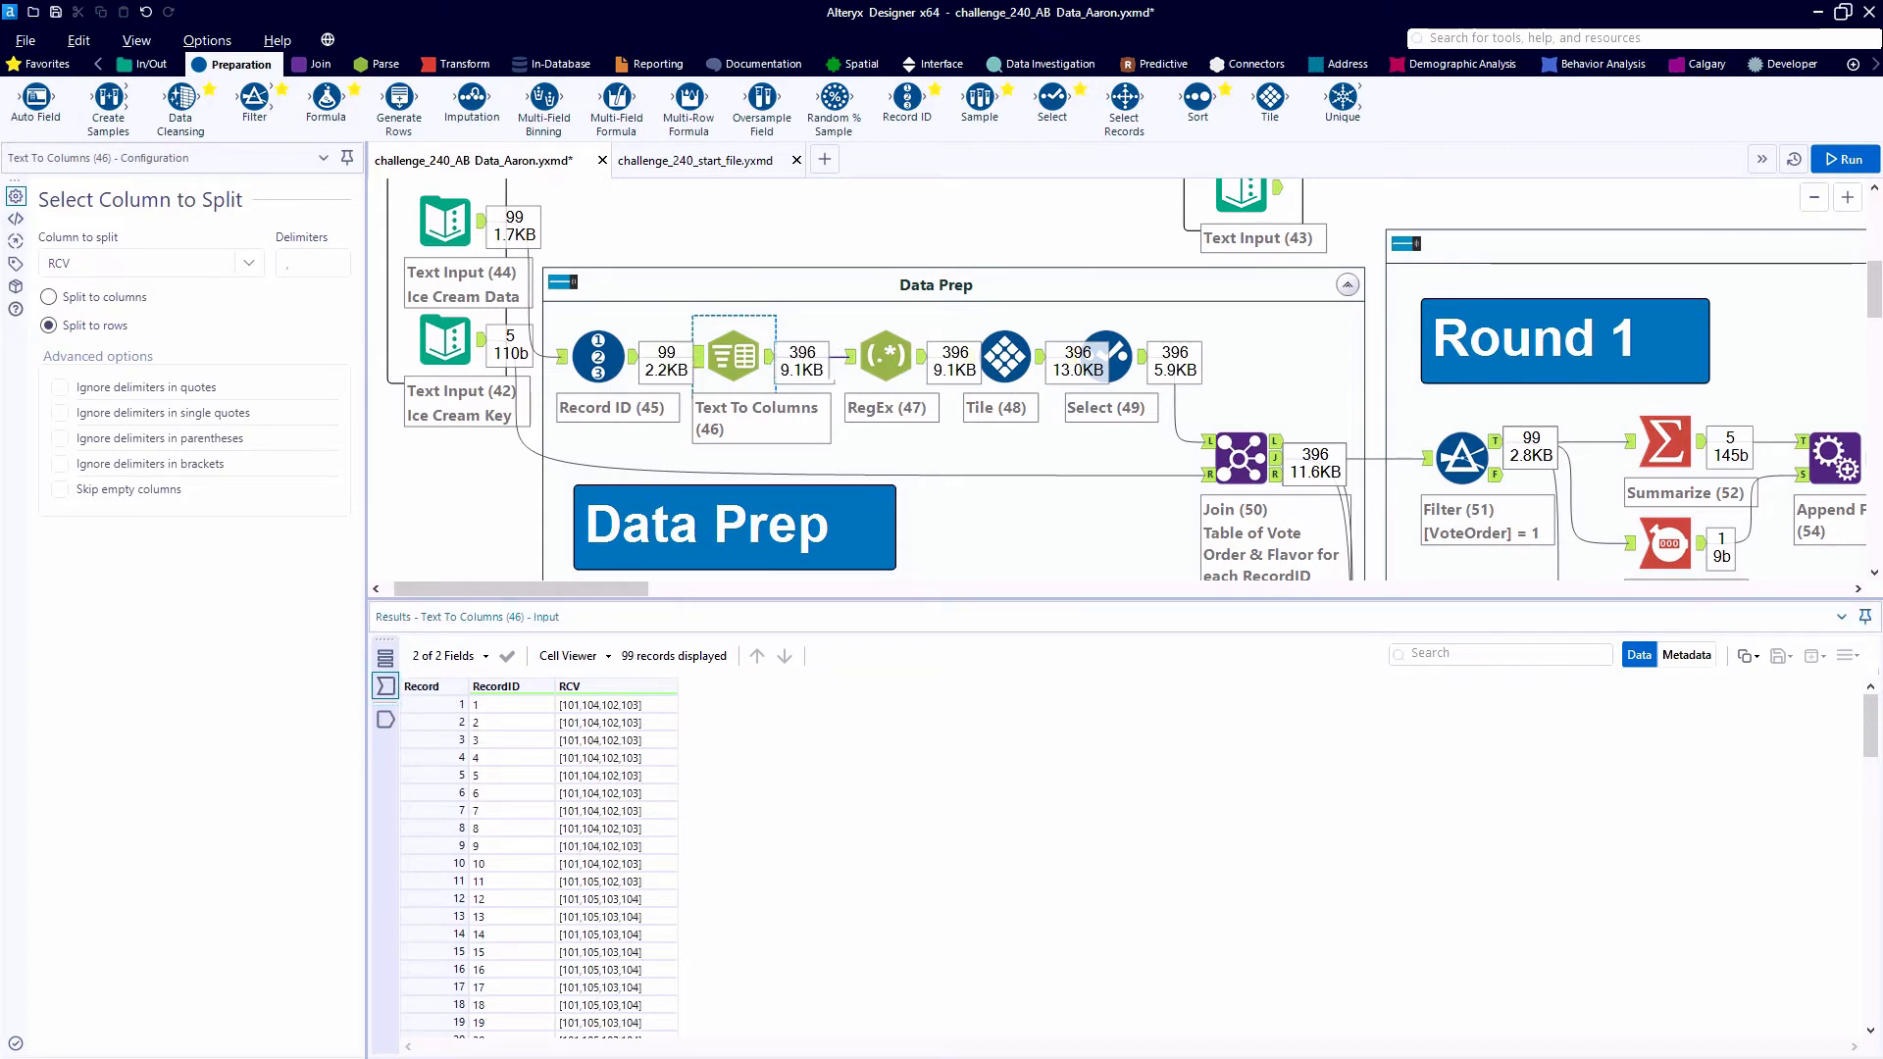
click(386, 719)
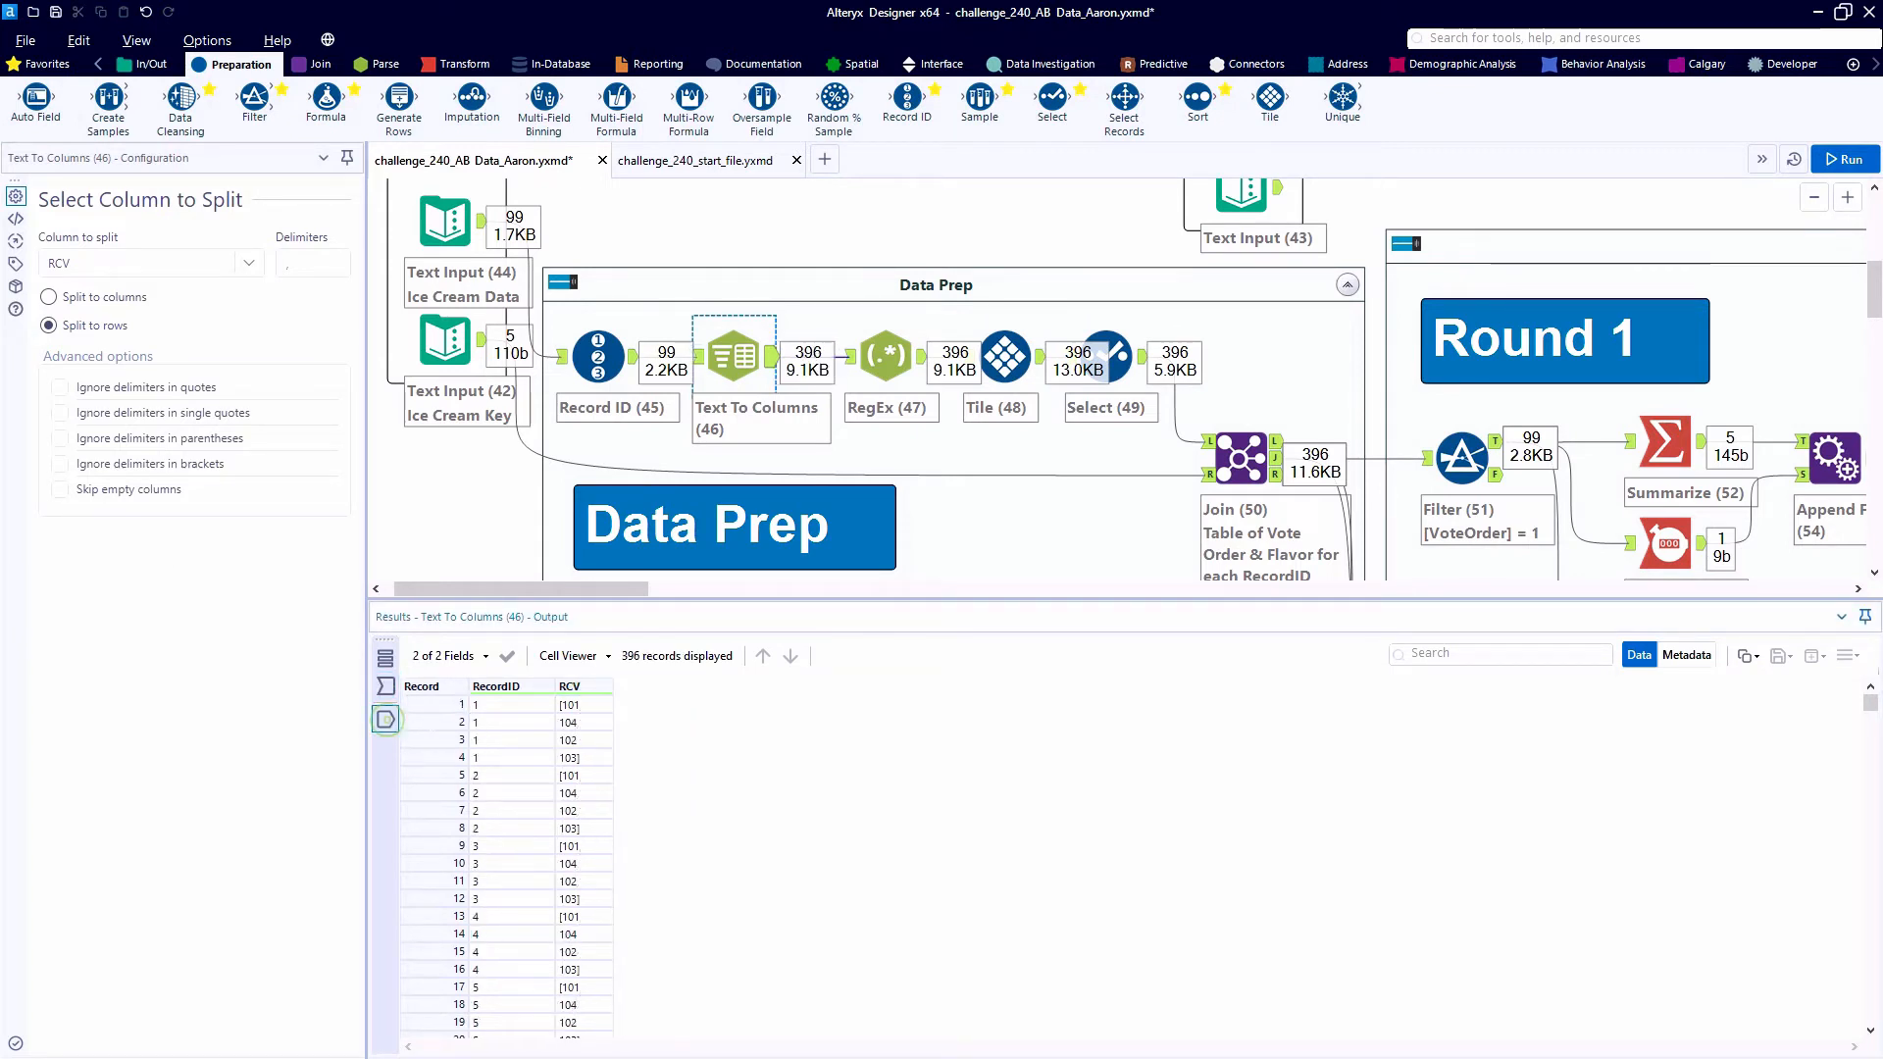
drag(593, 713, 582, 765)
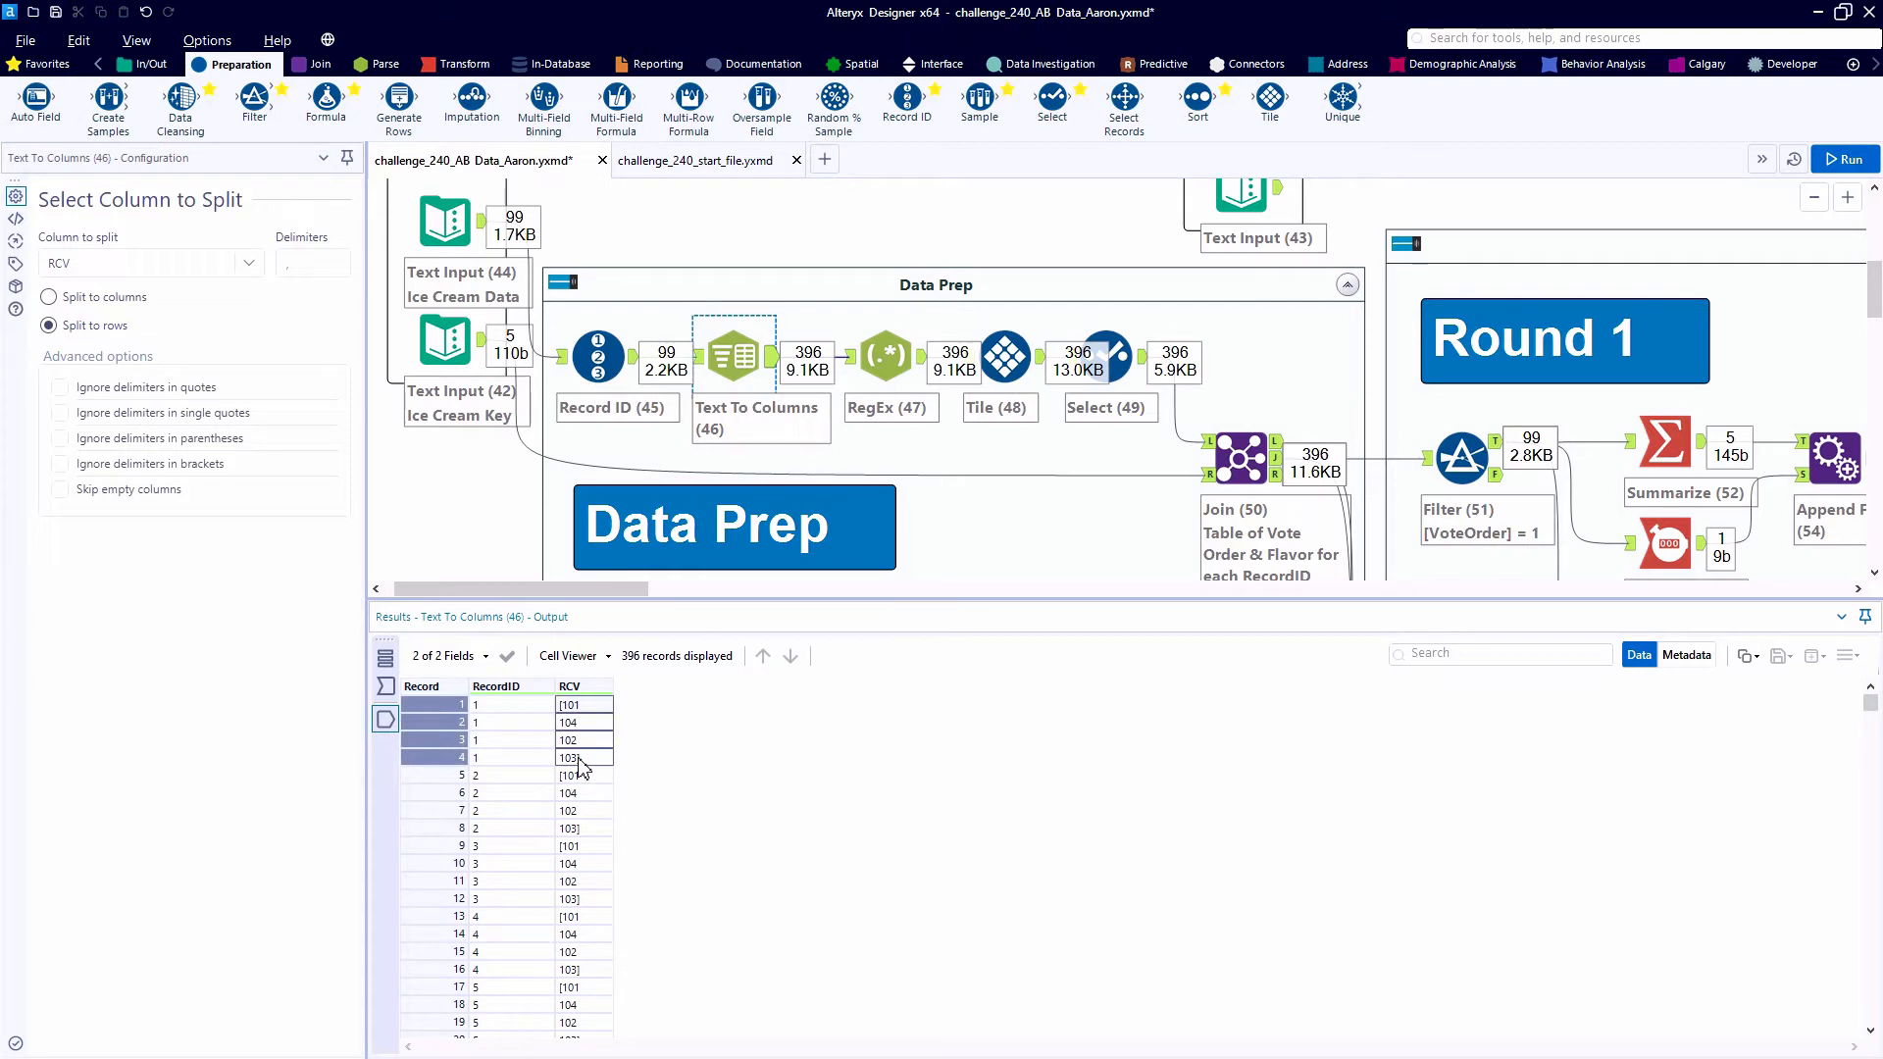
- Inspect the RegEx tool's configuration and the RCV values it outputs for the first two voters
click(887, 358)
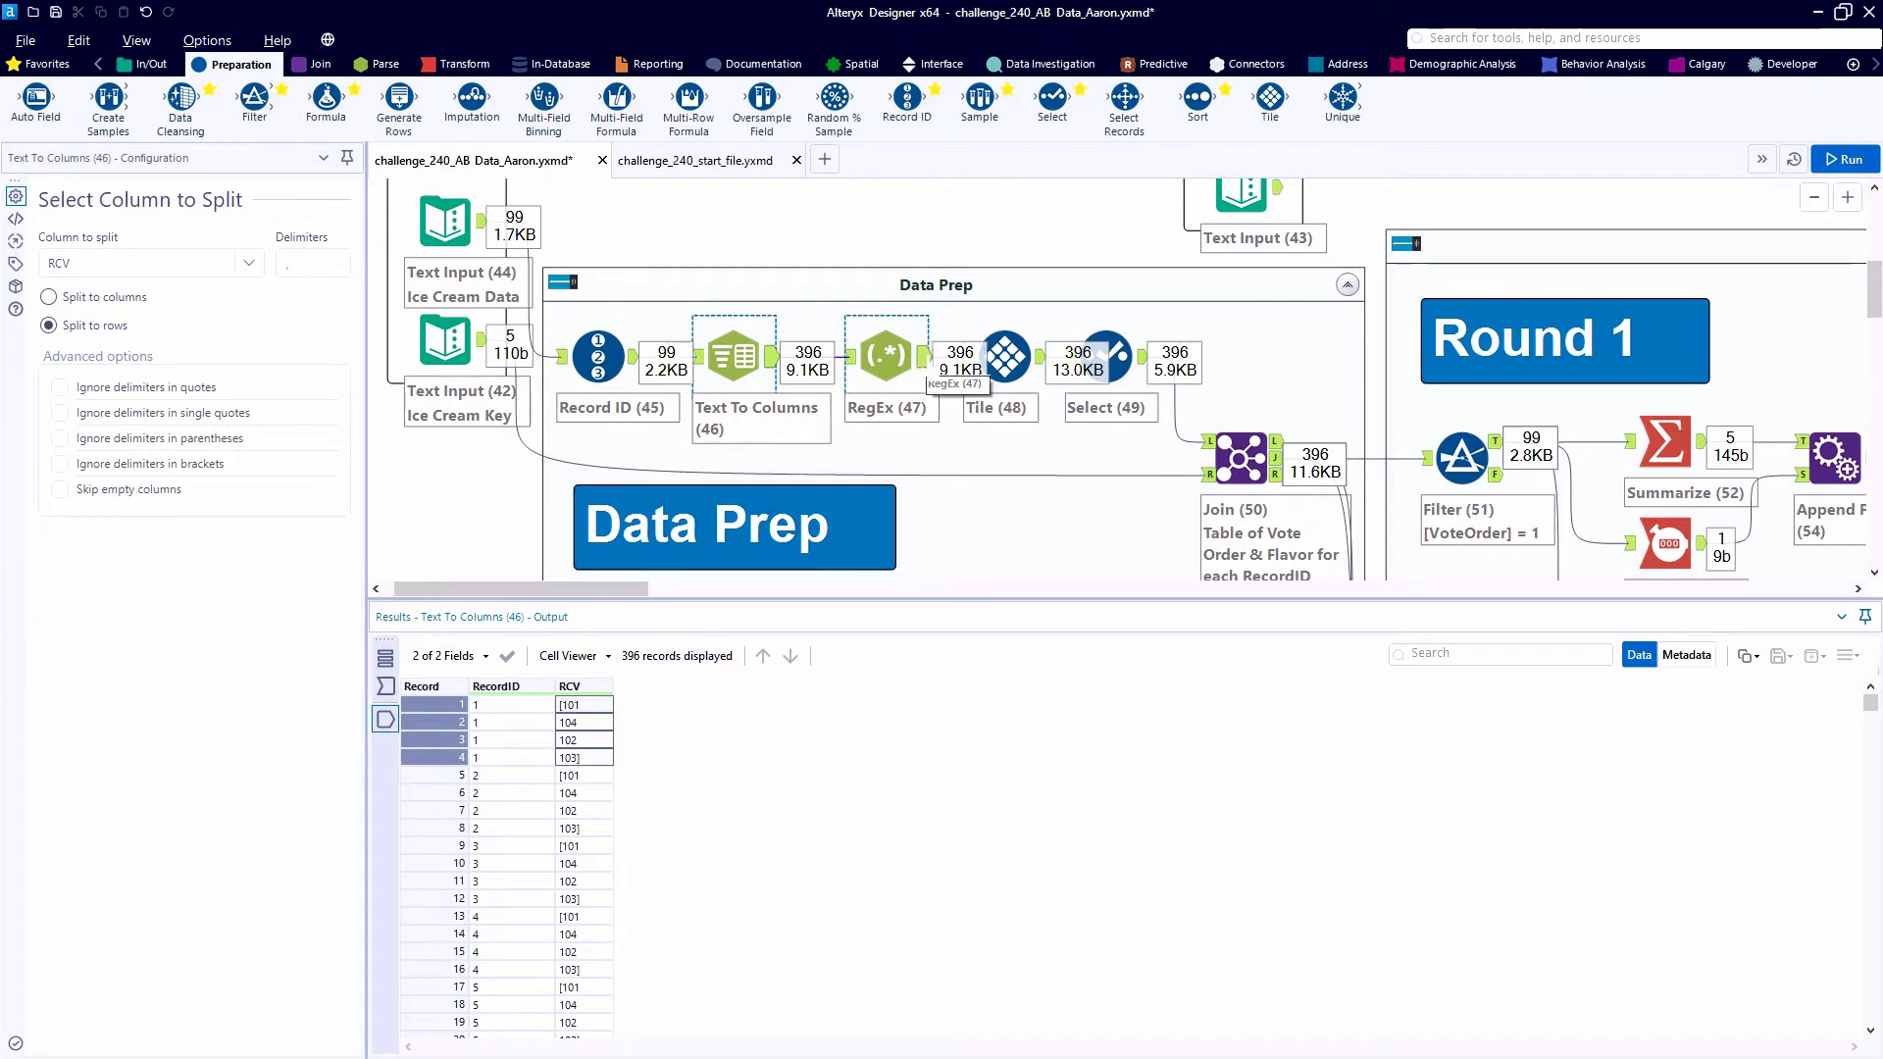
drag(586, 704, 592, 763)
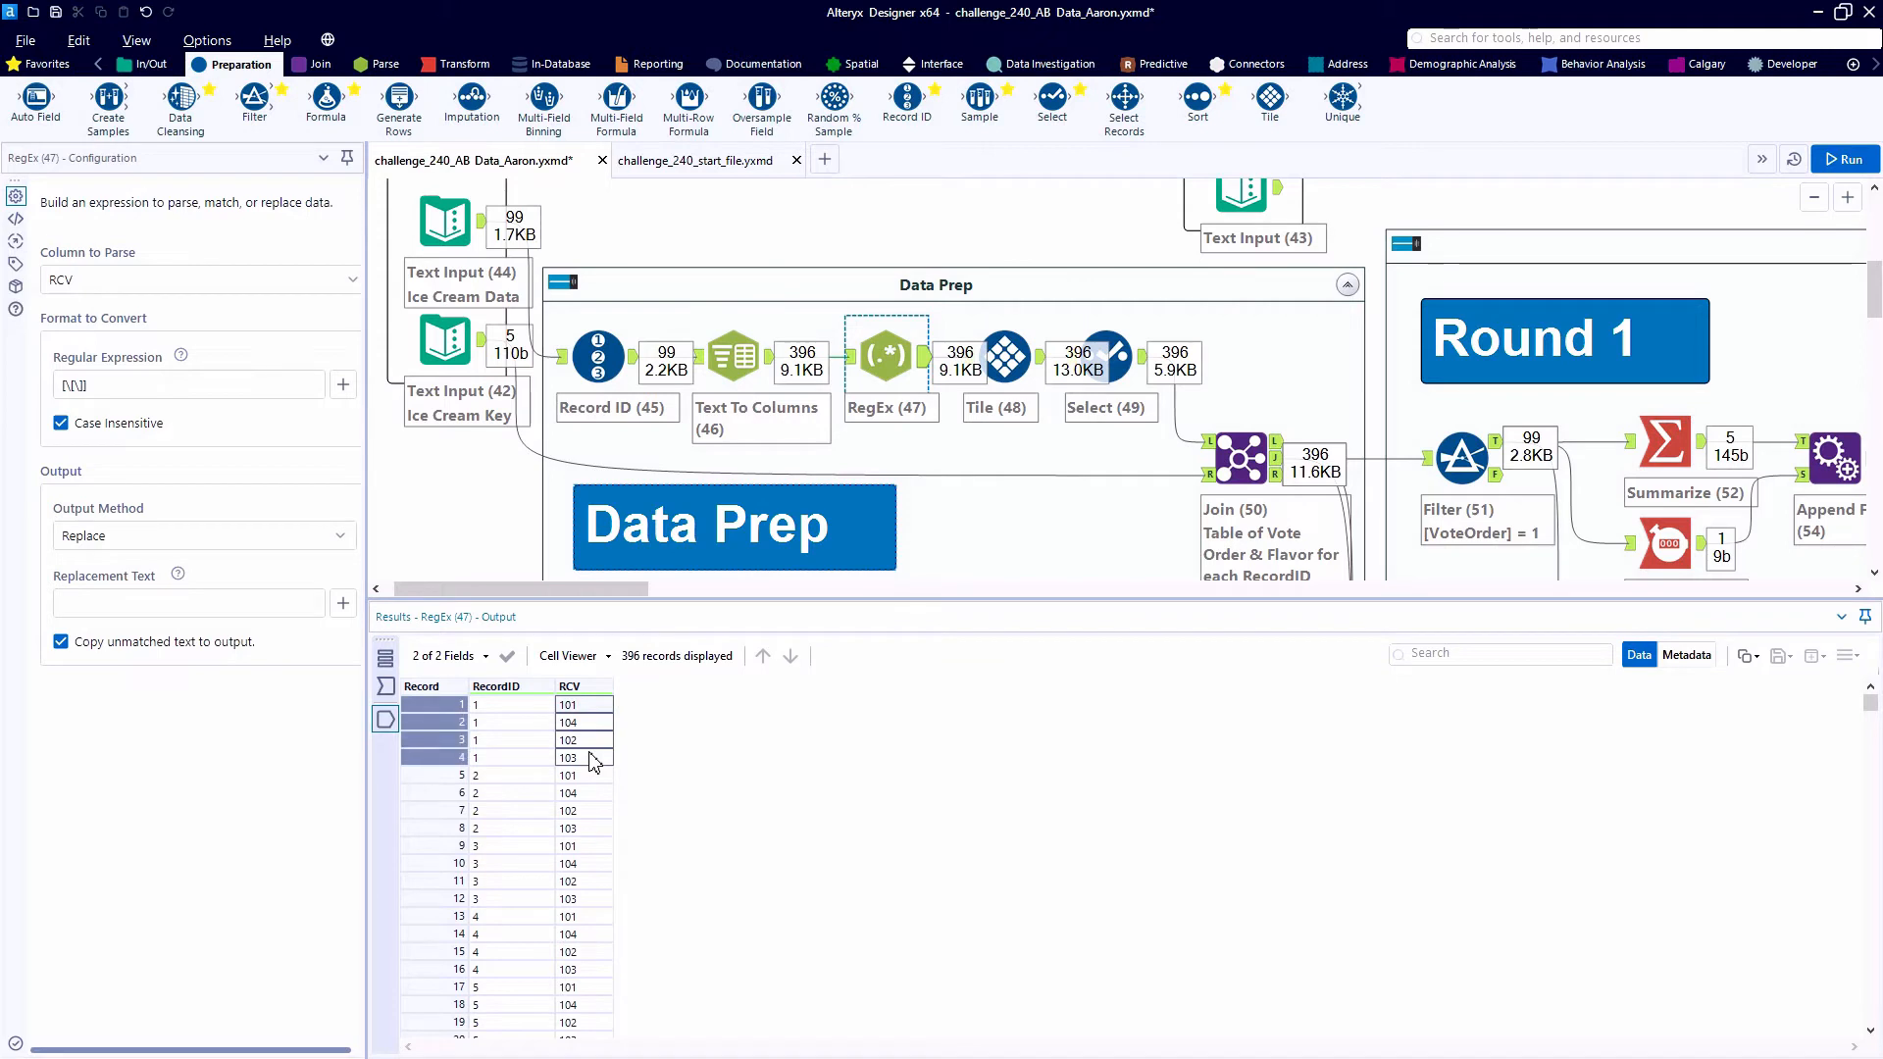
drag(587, 774, 591, 829)
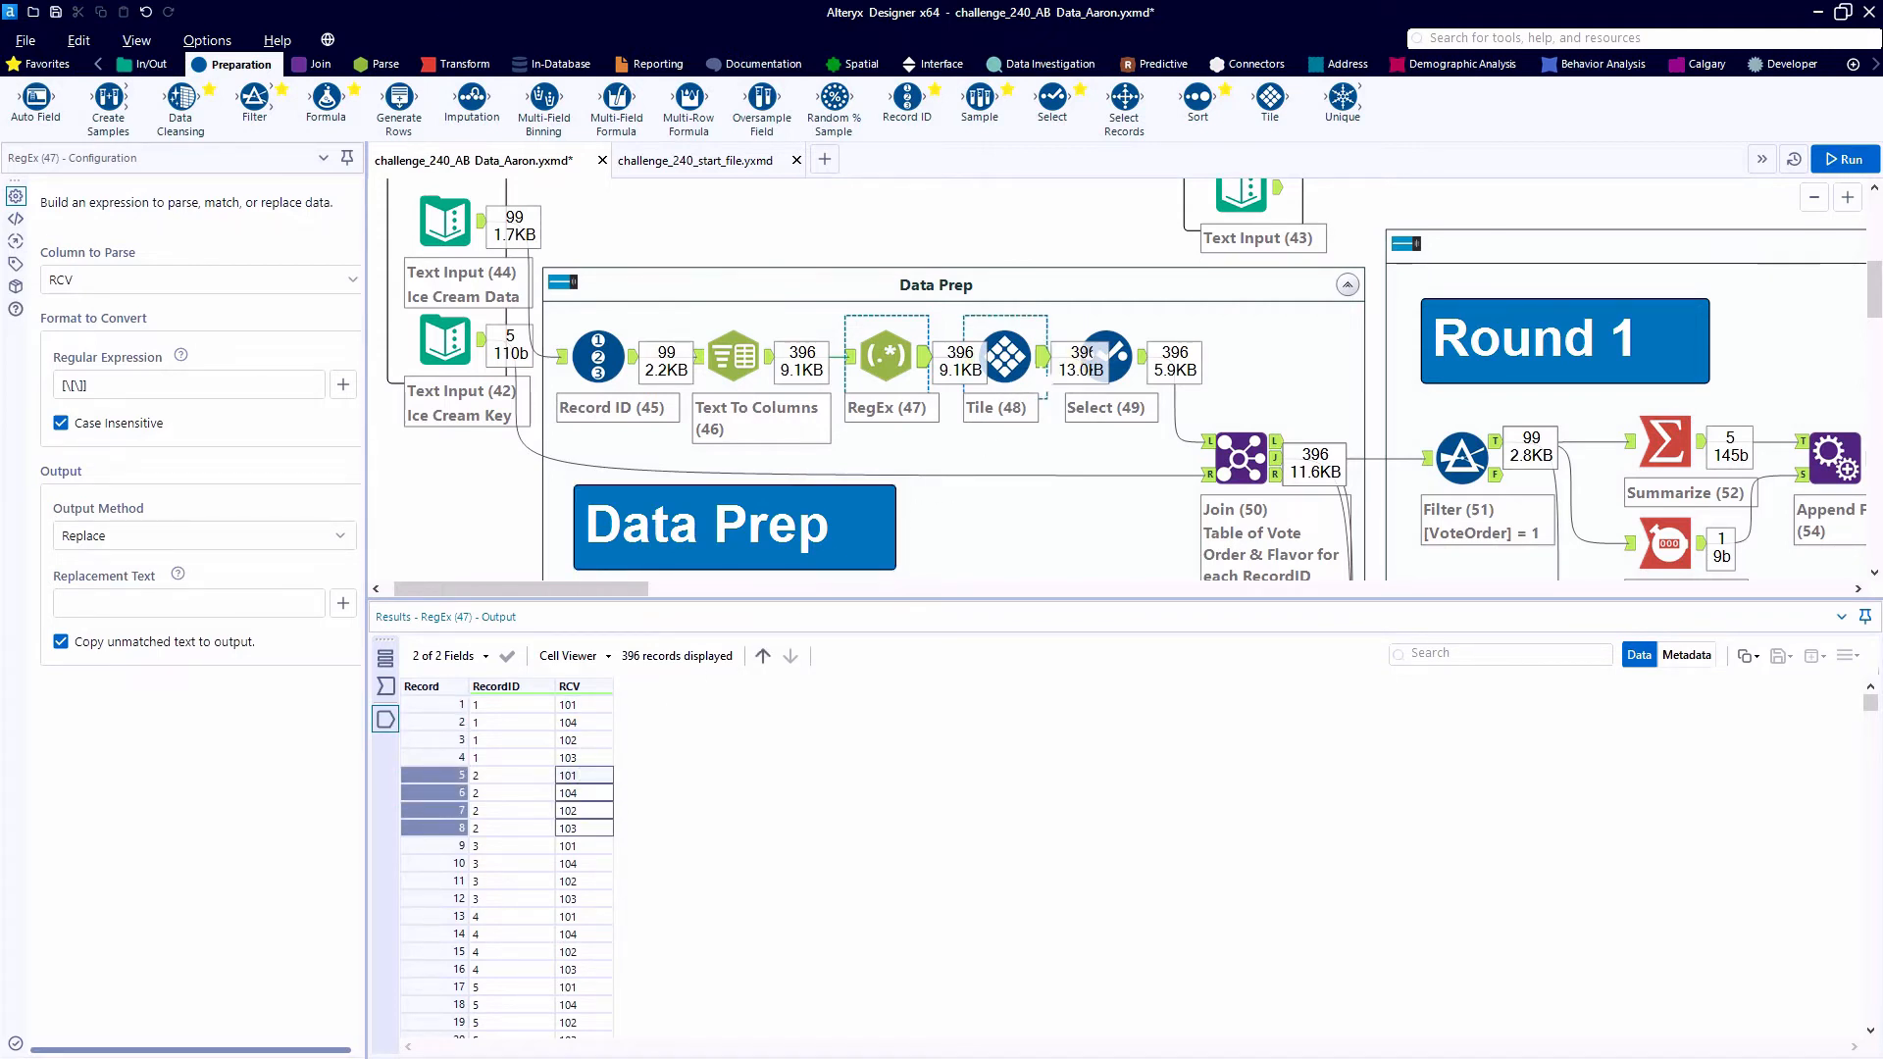
- Inspect the Tile tool's configuration and the Tile_SequenceNum values for several voters
click(1006, 390)
drag(759, 708, 746, 760)
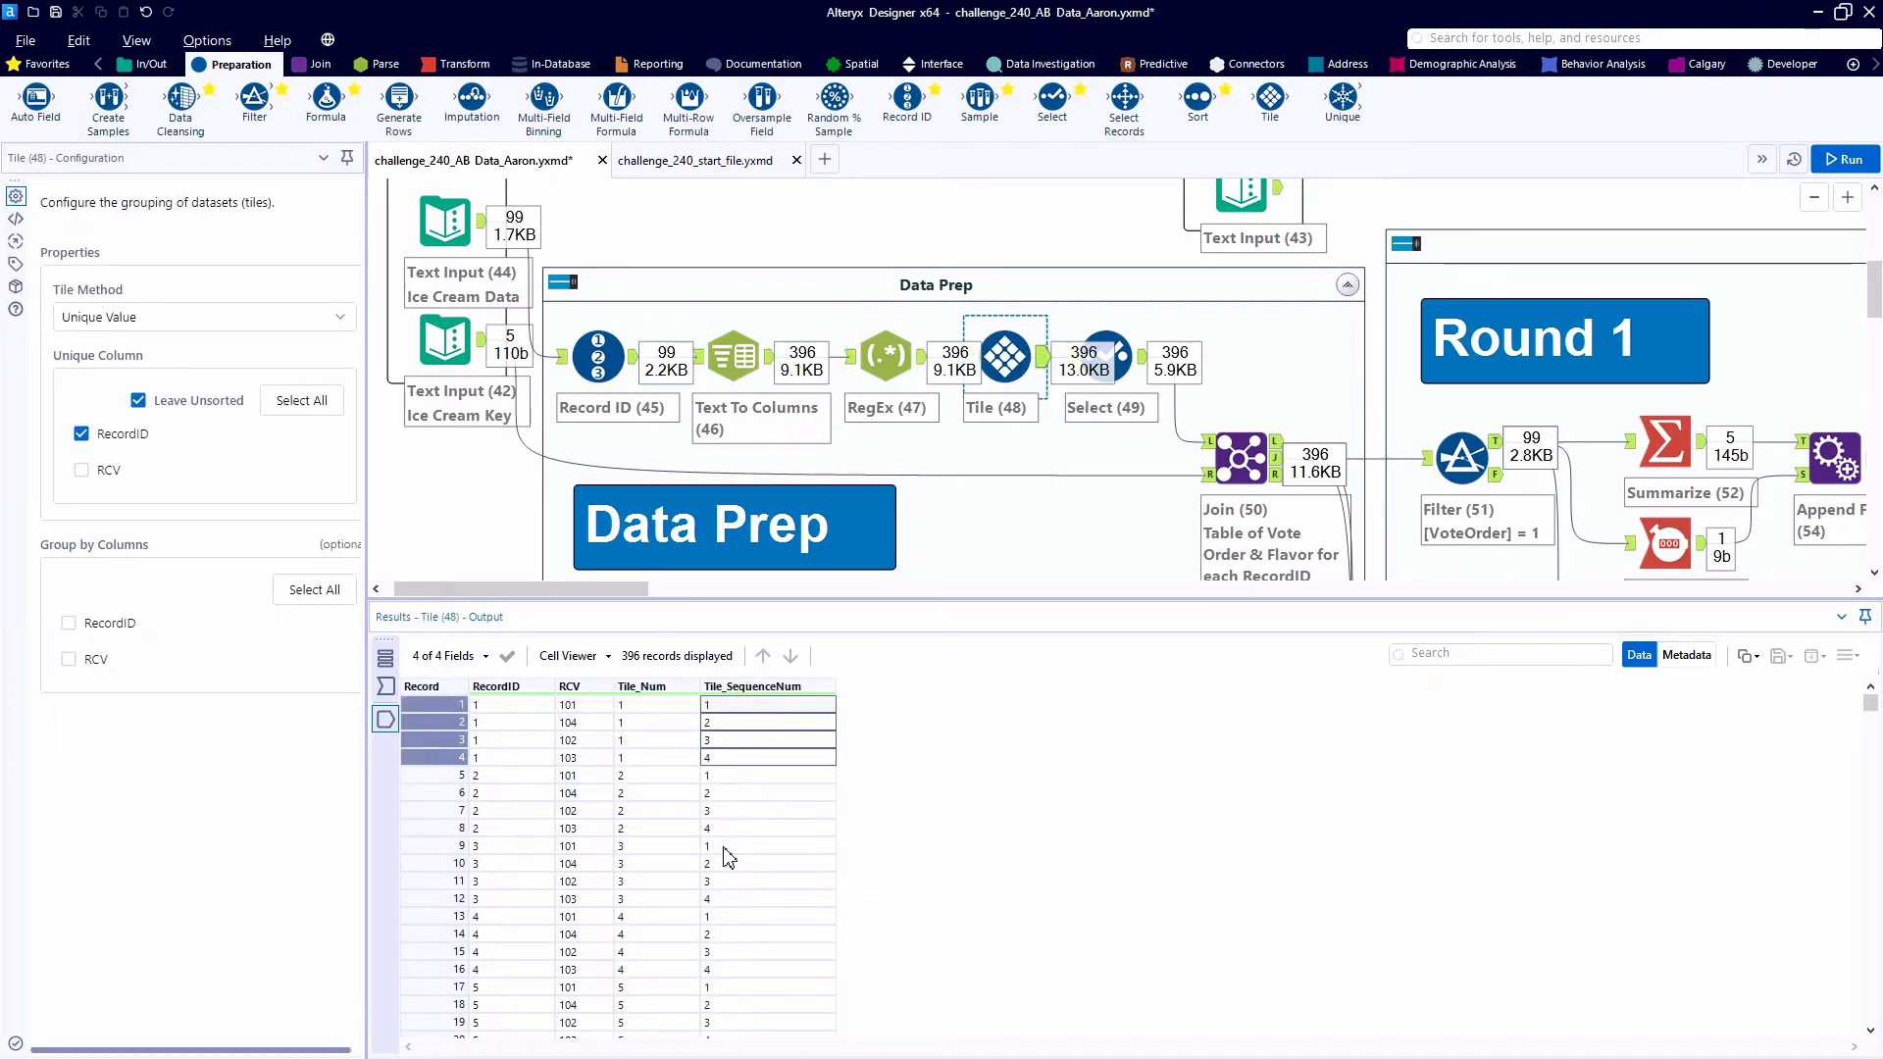
drag(726, 845, 722, 901)
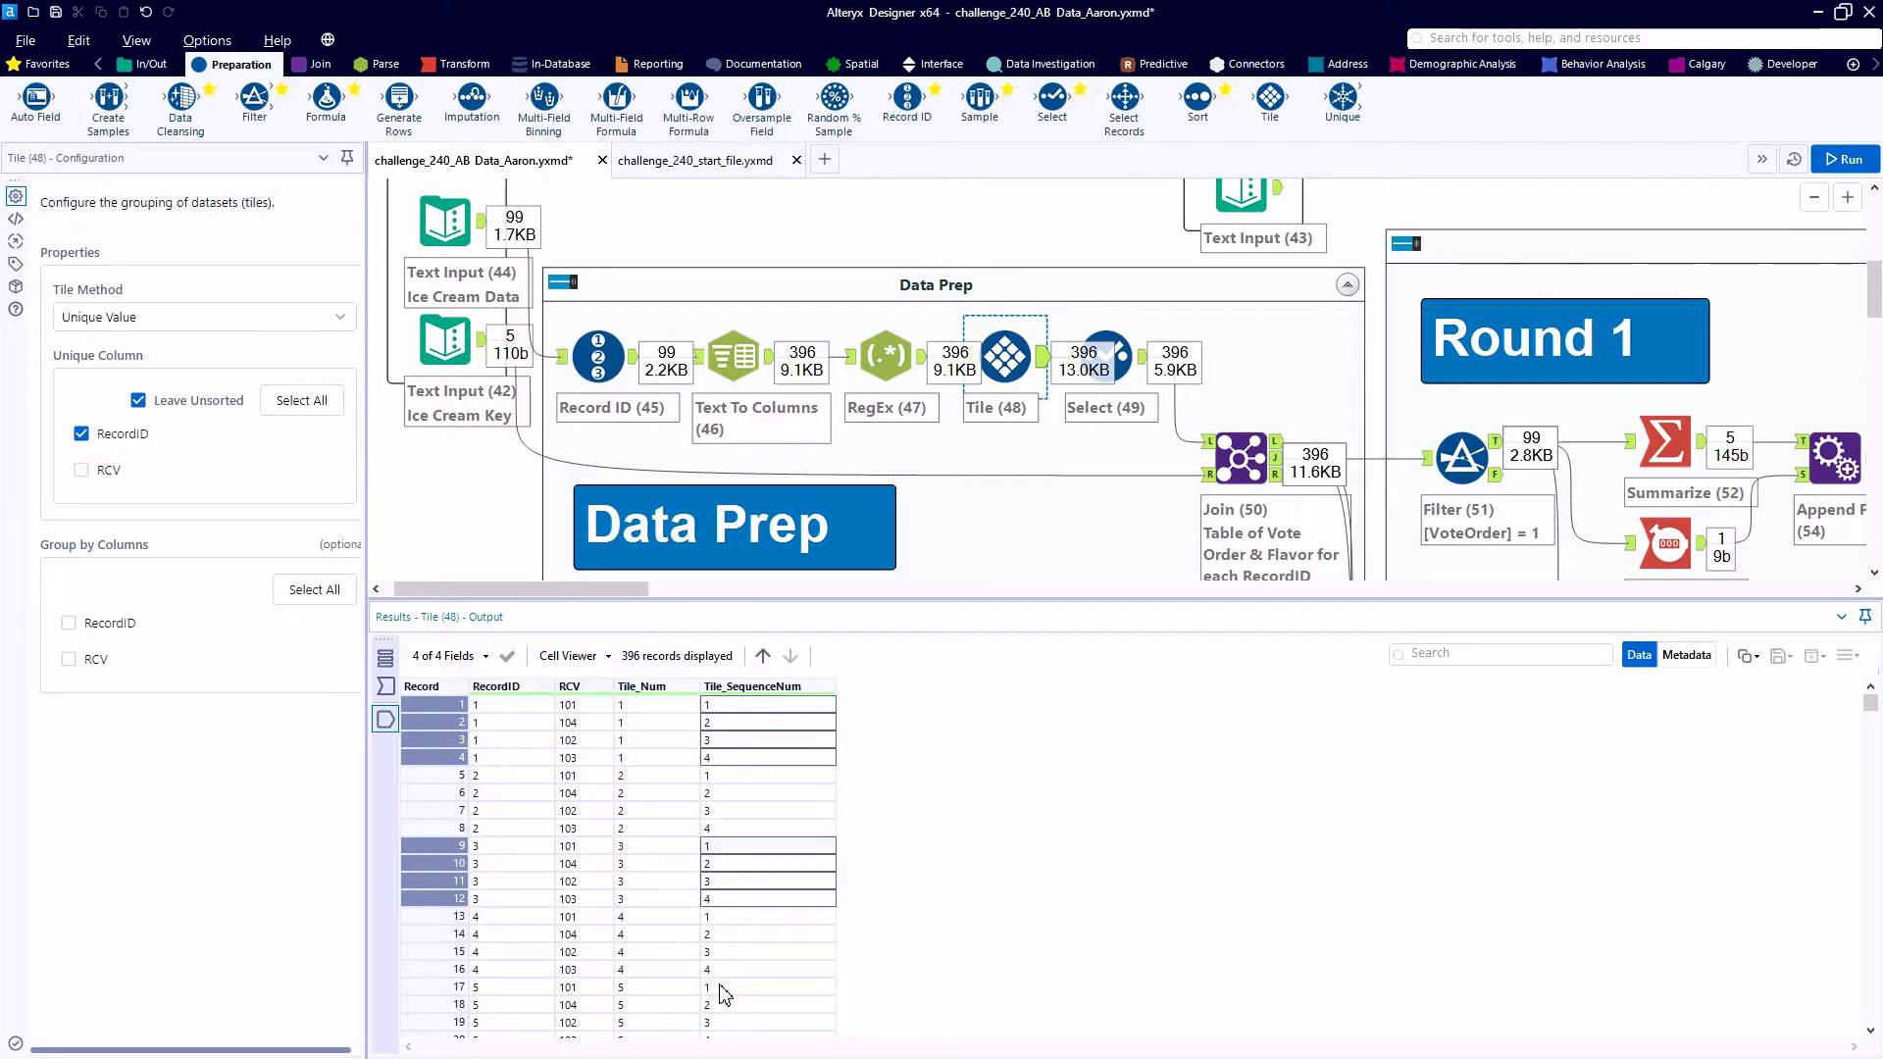
drag(724, 991, 724, 1027)
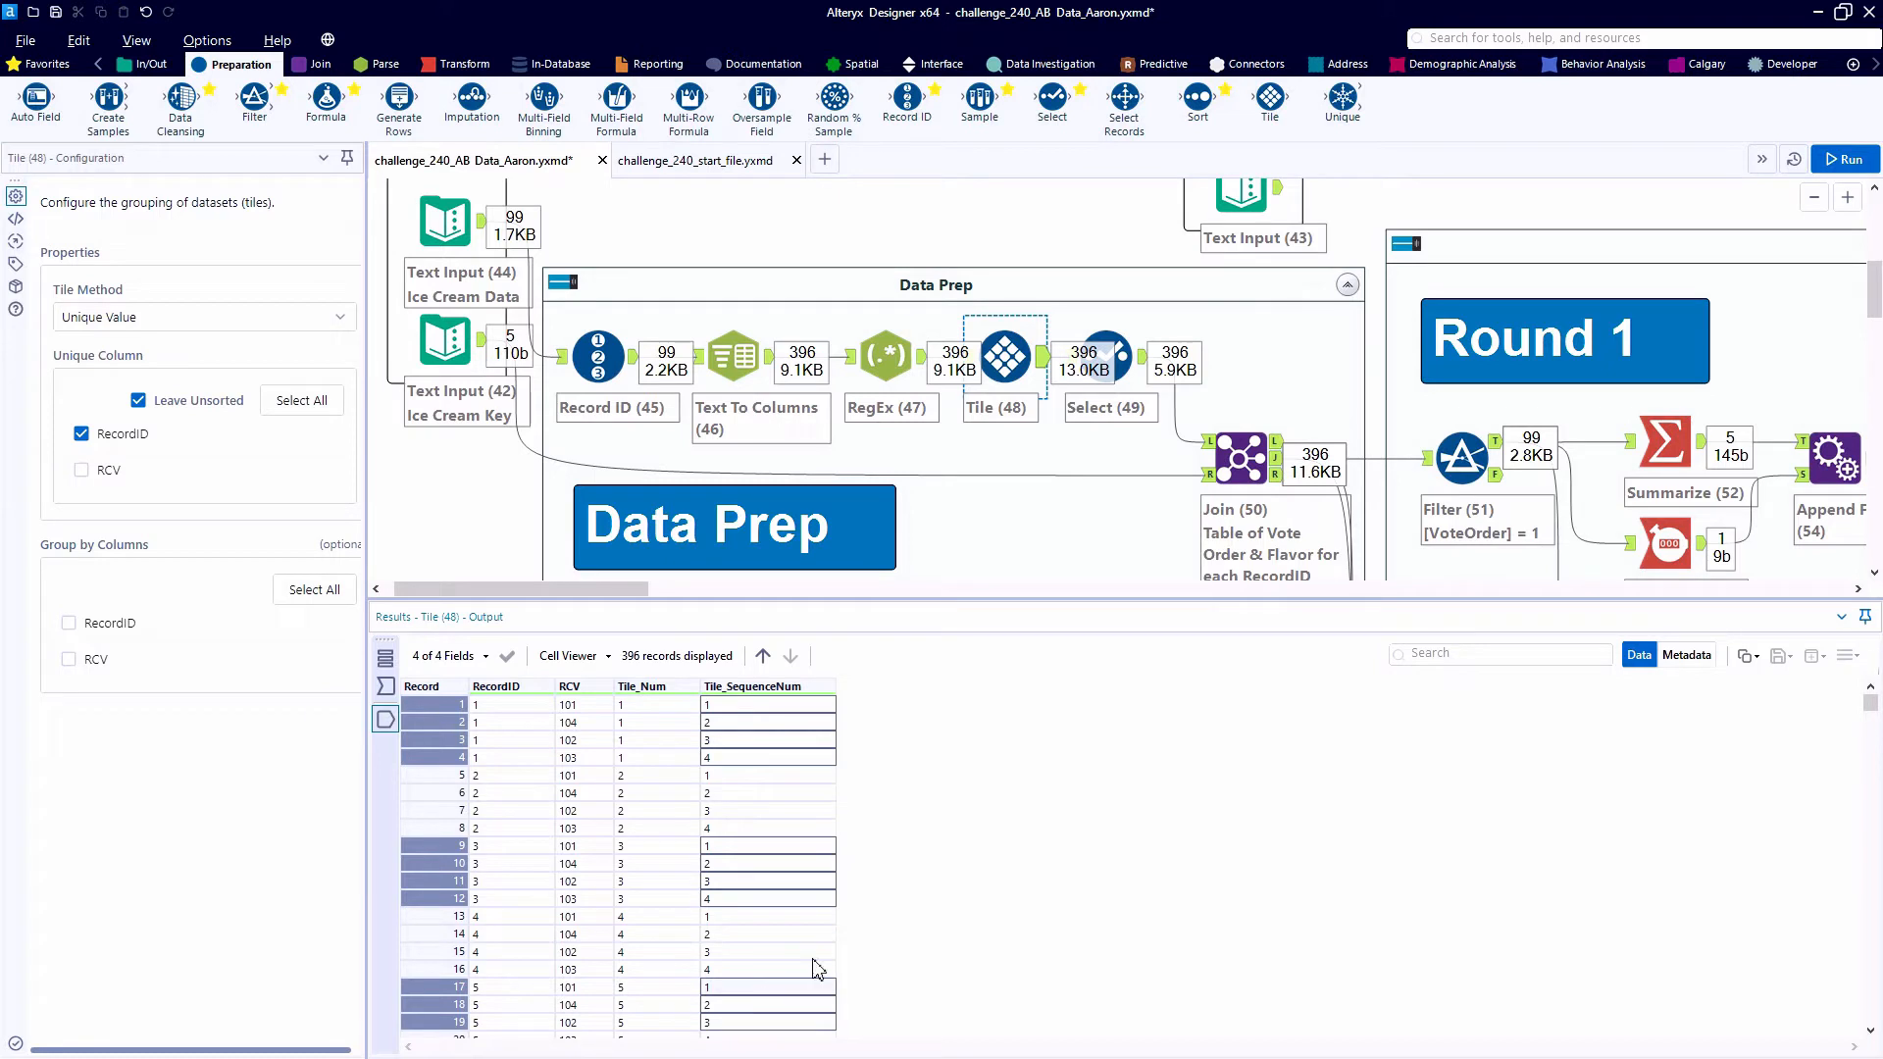
- Examine the Select tool's renamed fields and the VoteOrder and Vote values output for the first two voters
click(1106, 355)
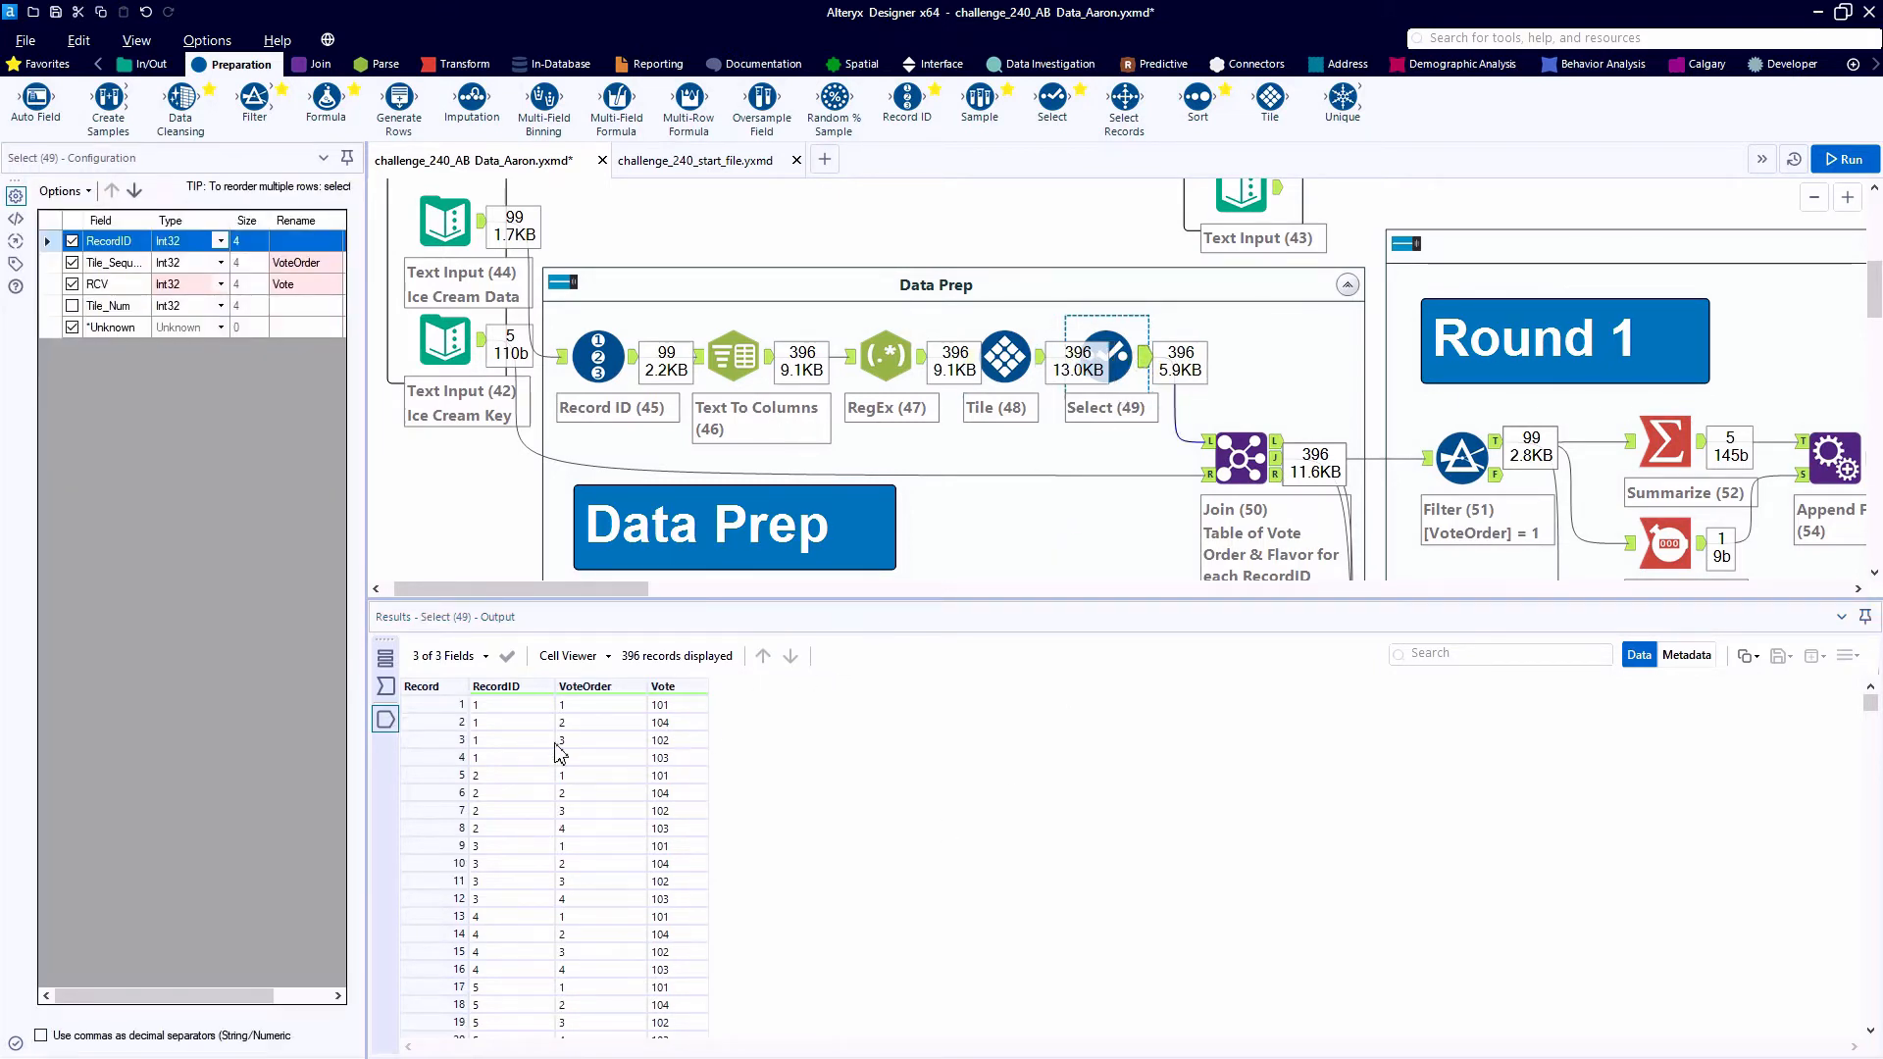
click(512, 707)
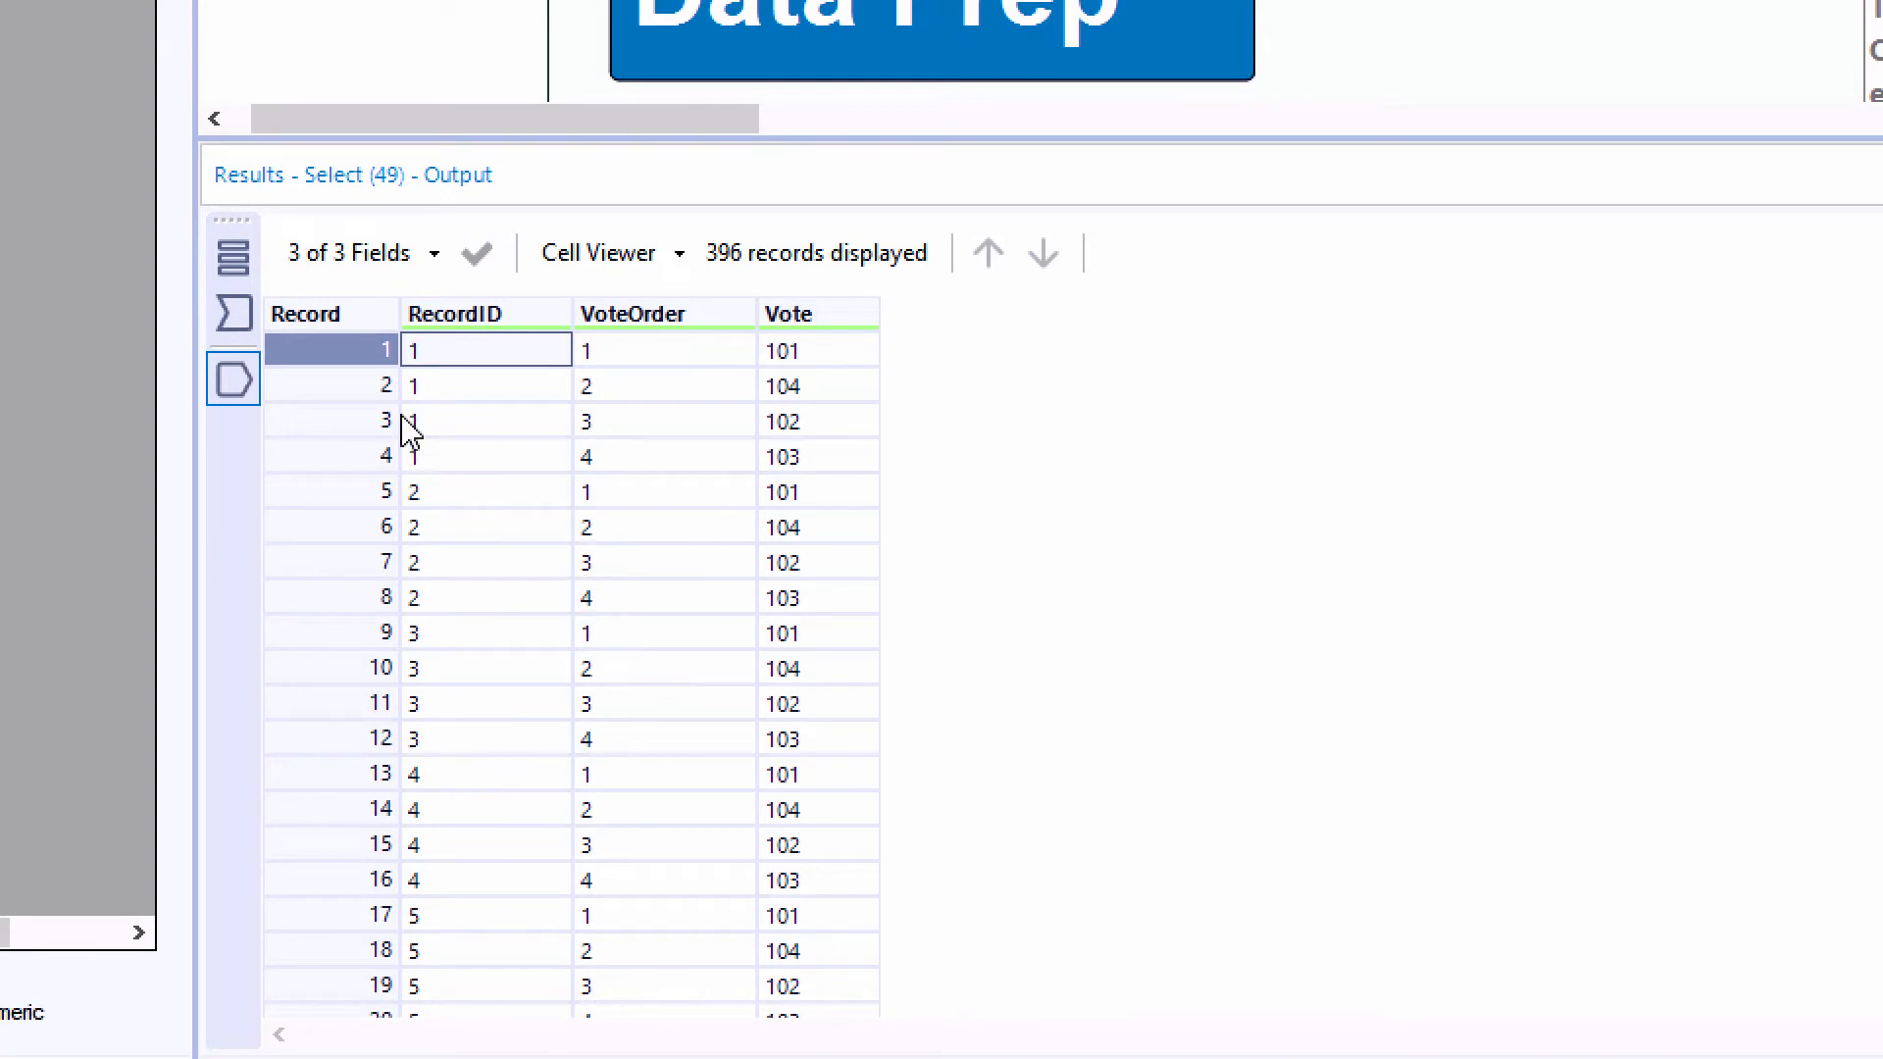
drag(355, 359, 343, 597)
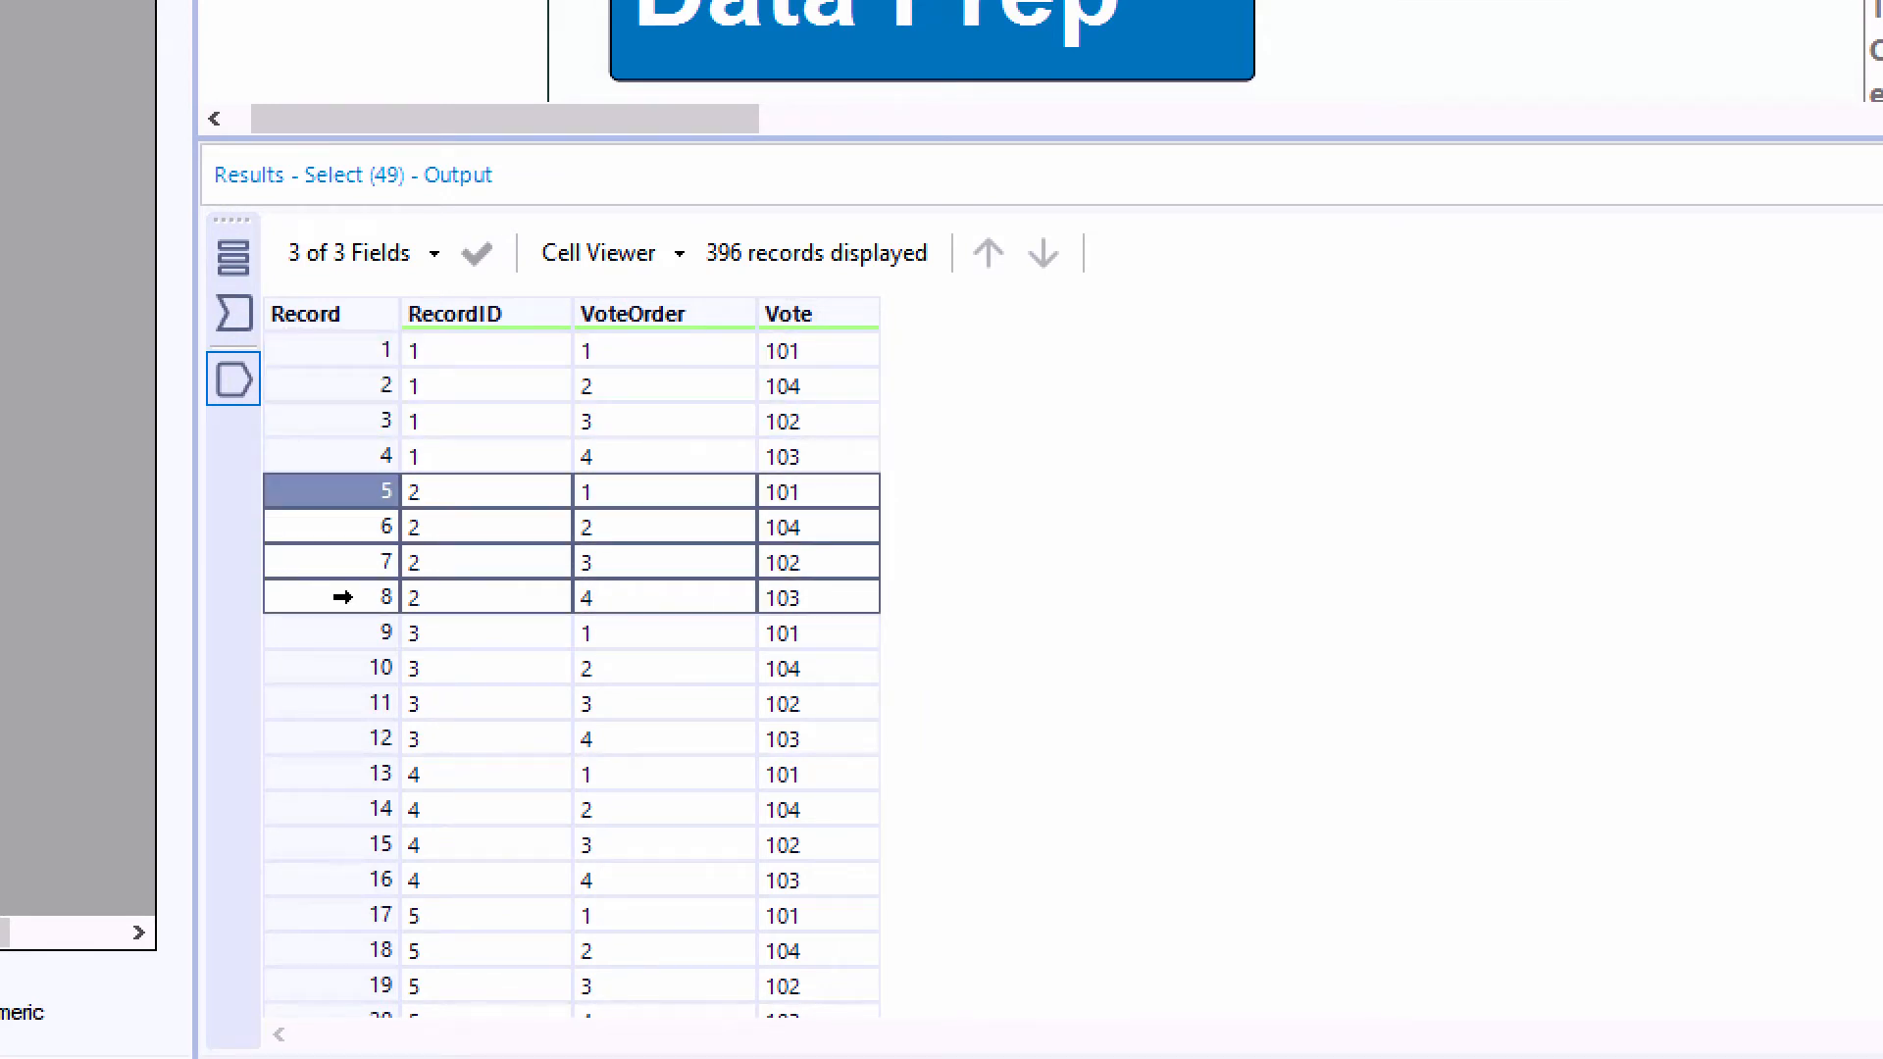
drag(836, 493, 820, 600)
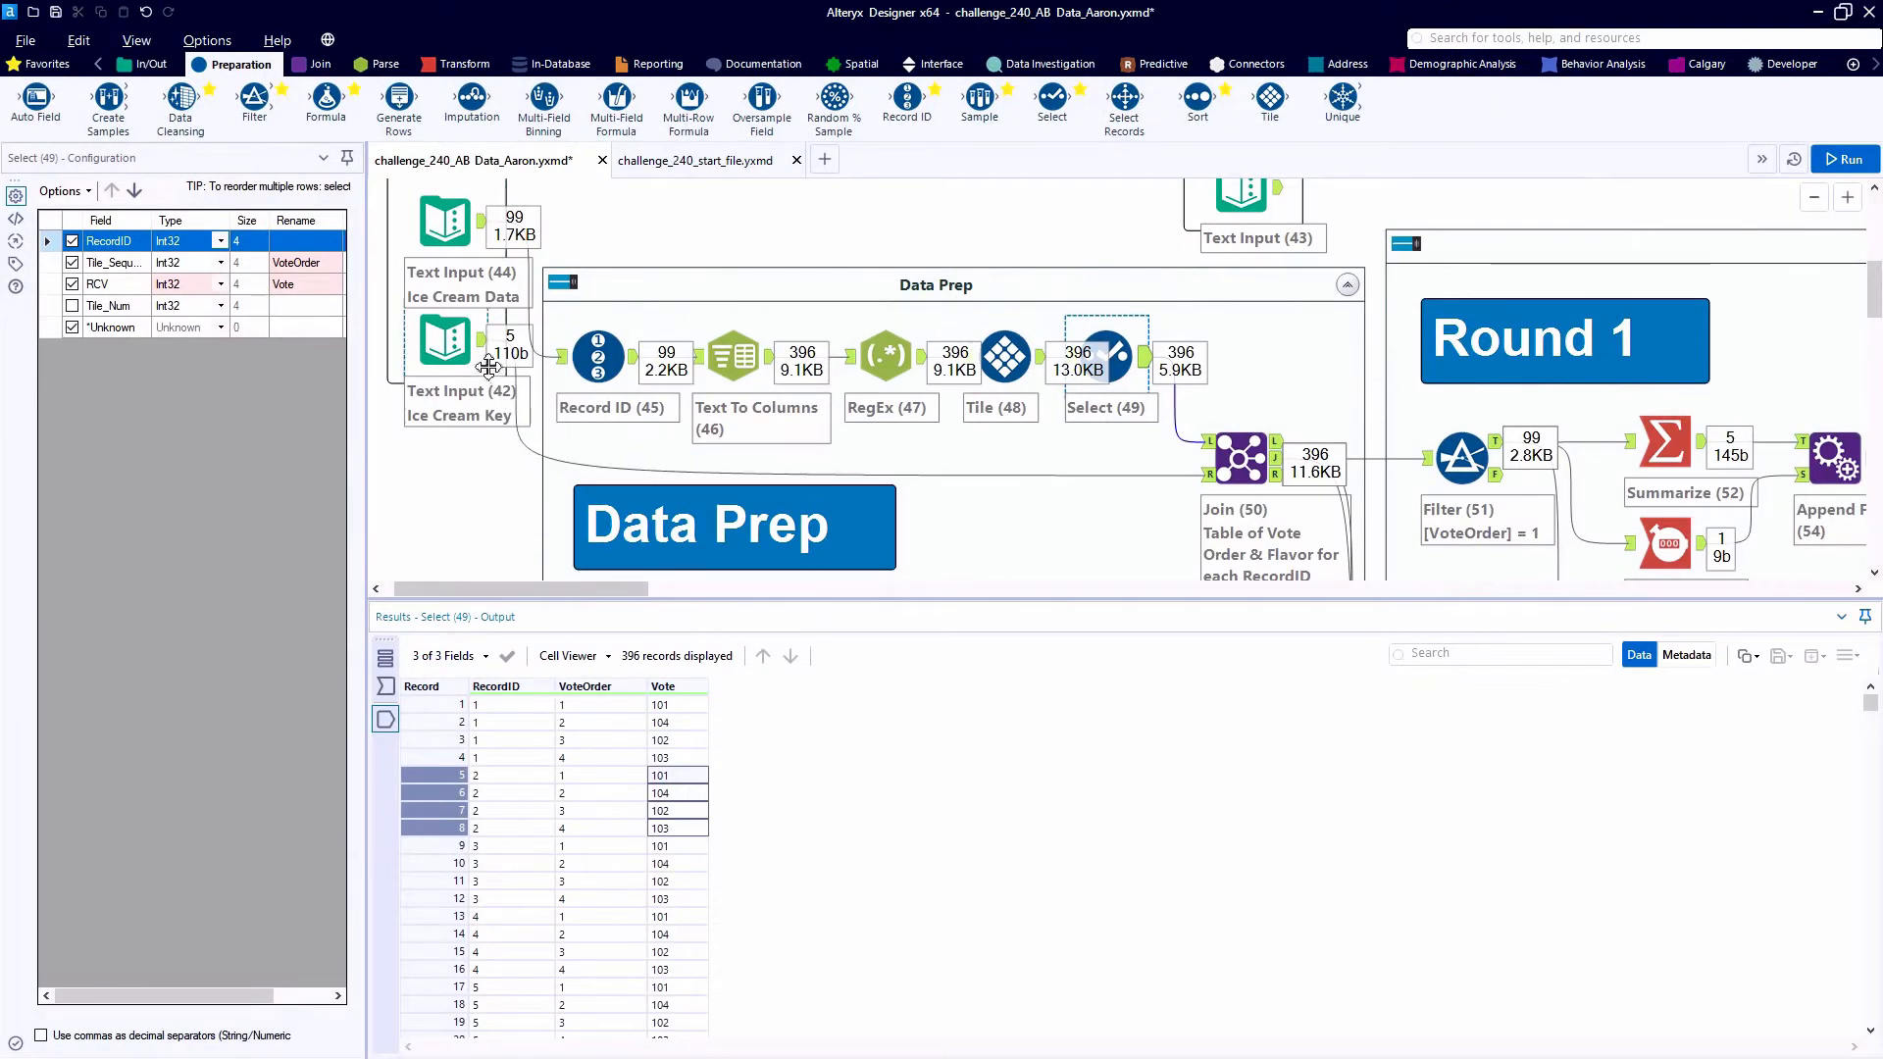
- Examine the Ice Cream Key input, then the Join tool's right input and its joined output
click(479, 348)
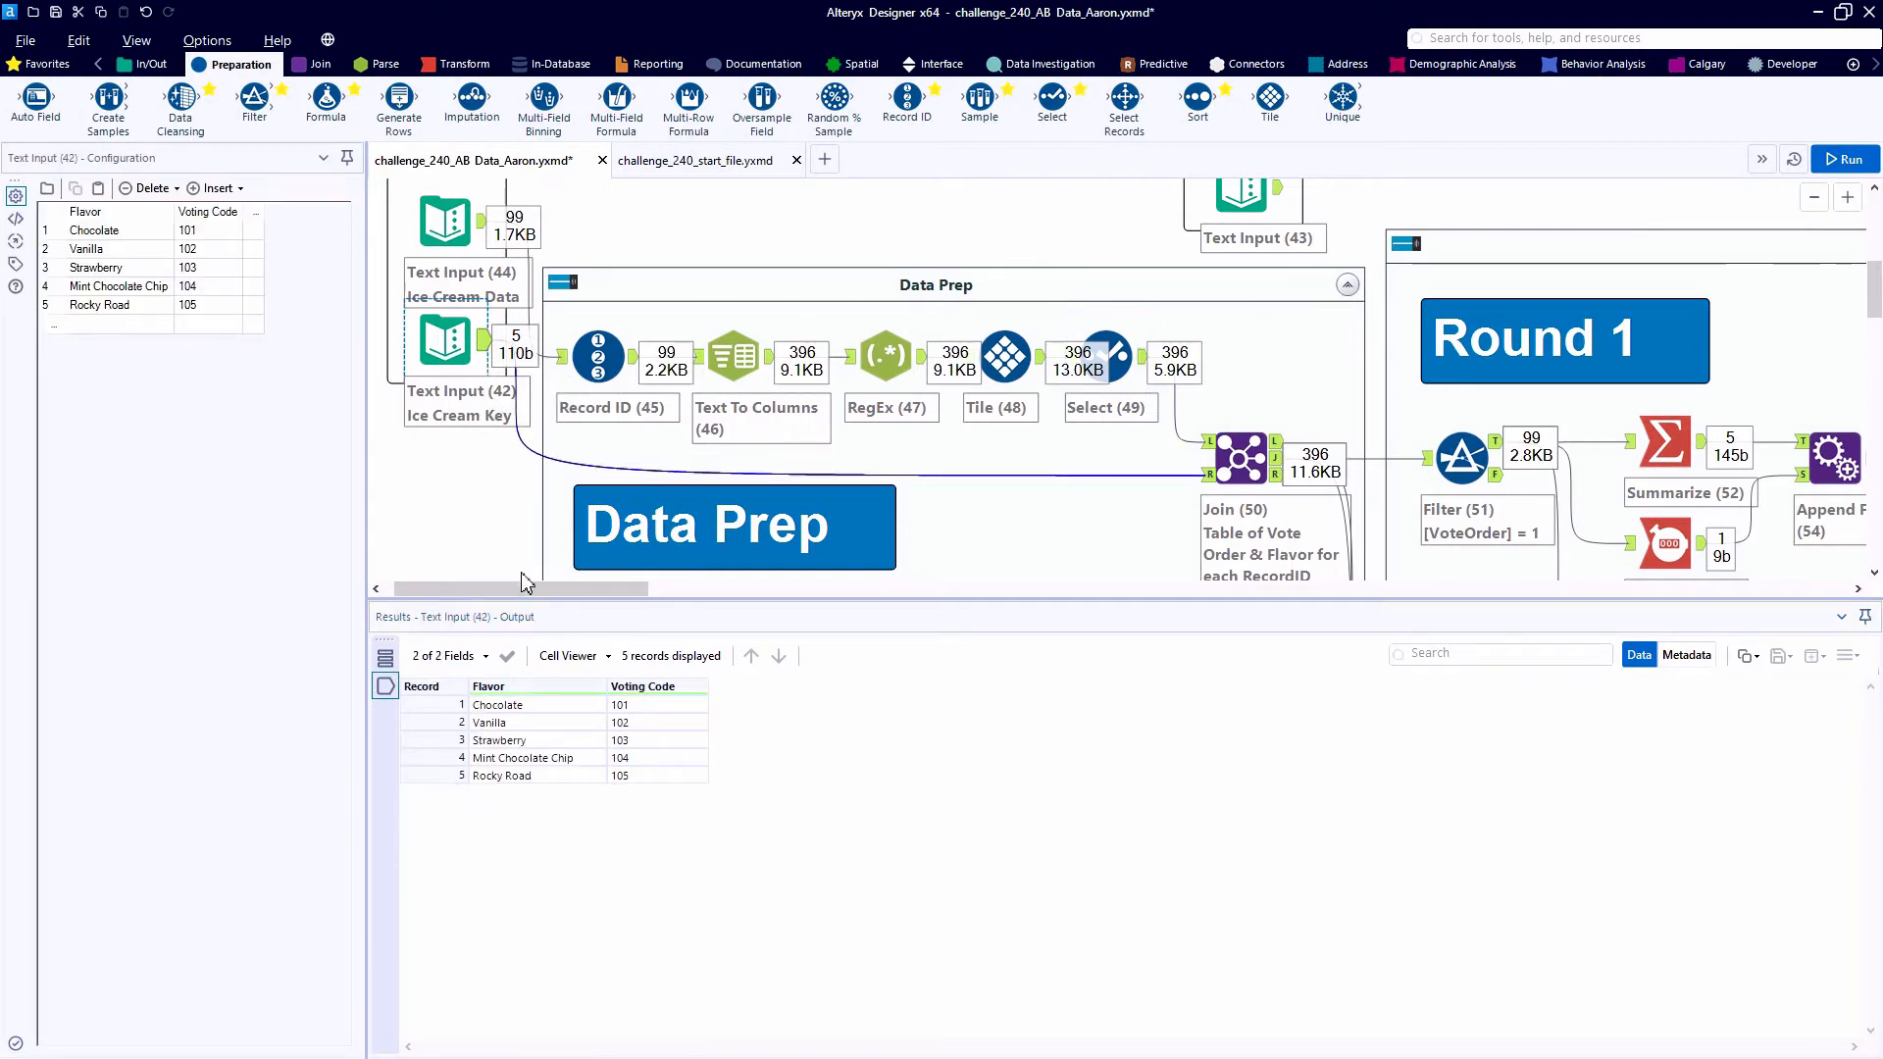
click(1220, 454)
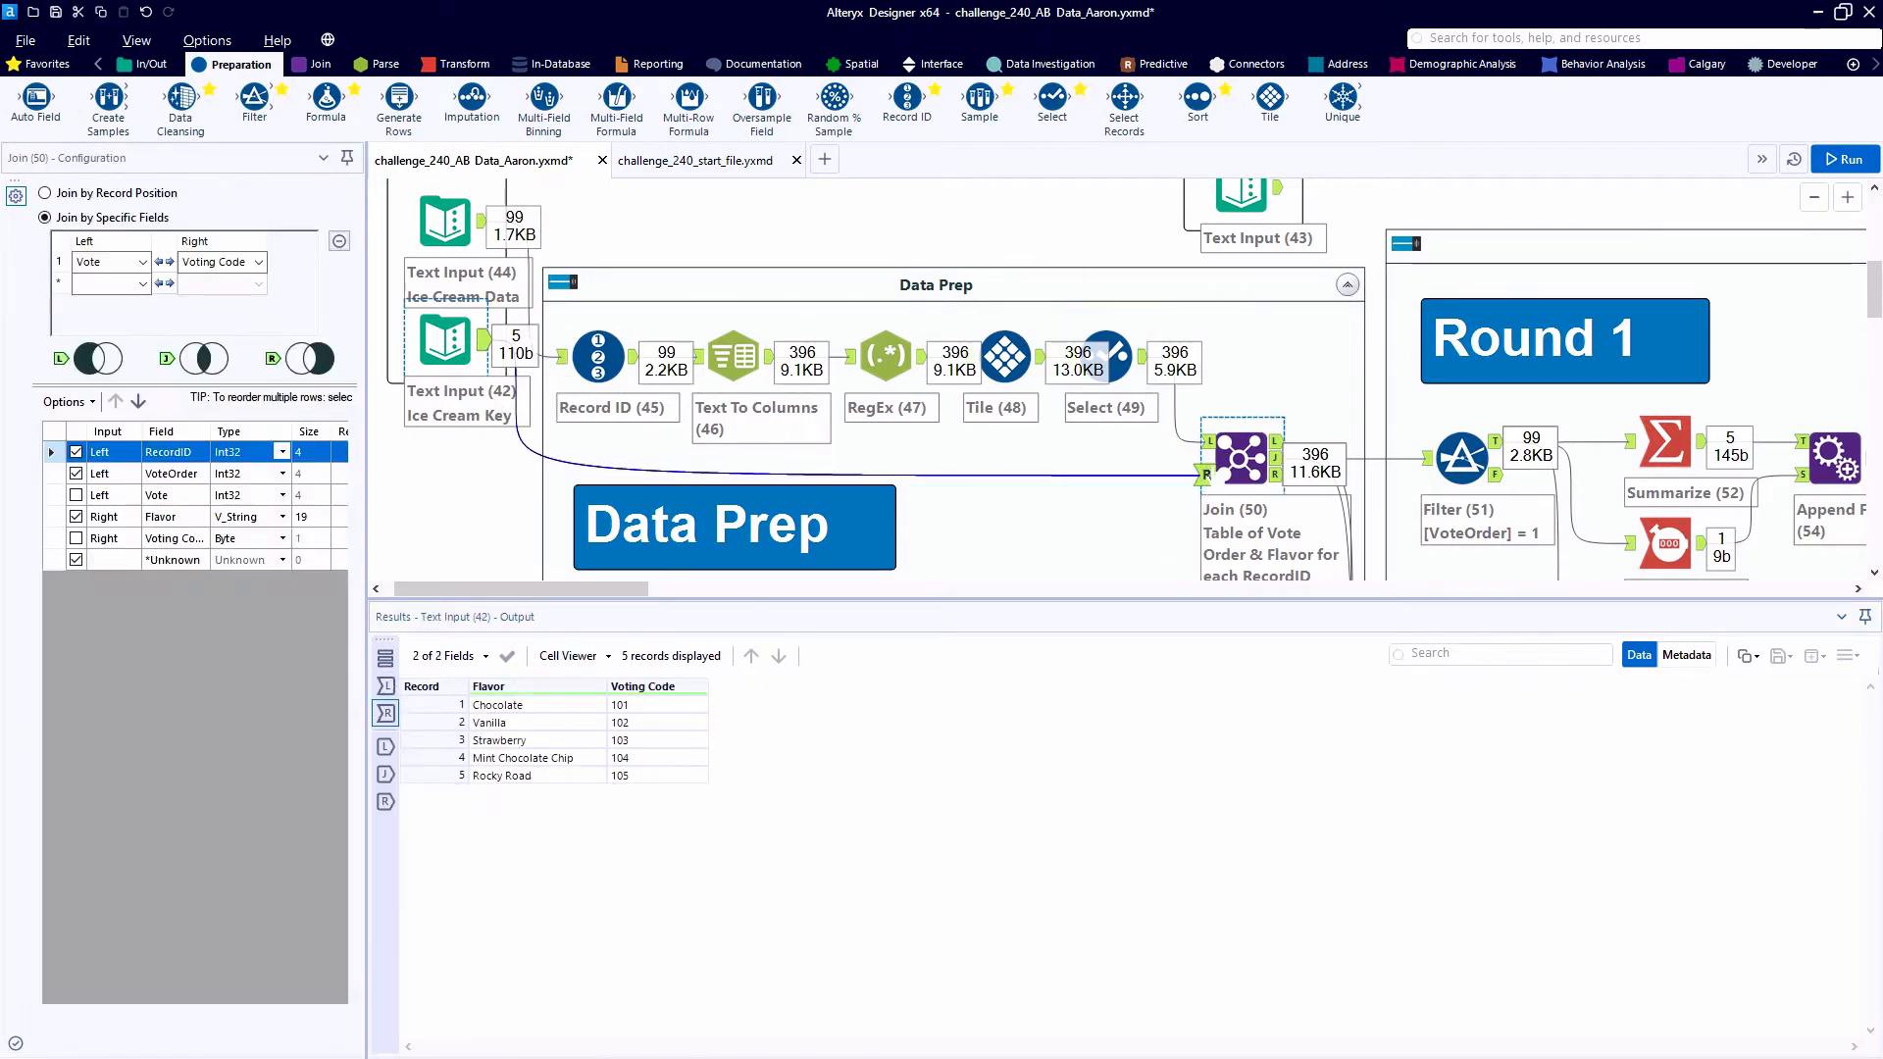
click(1211, 474)
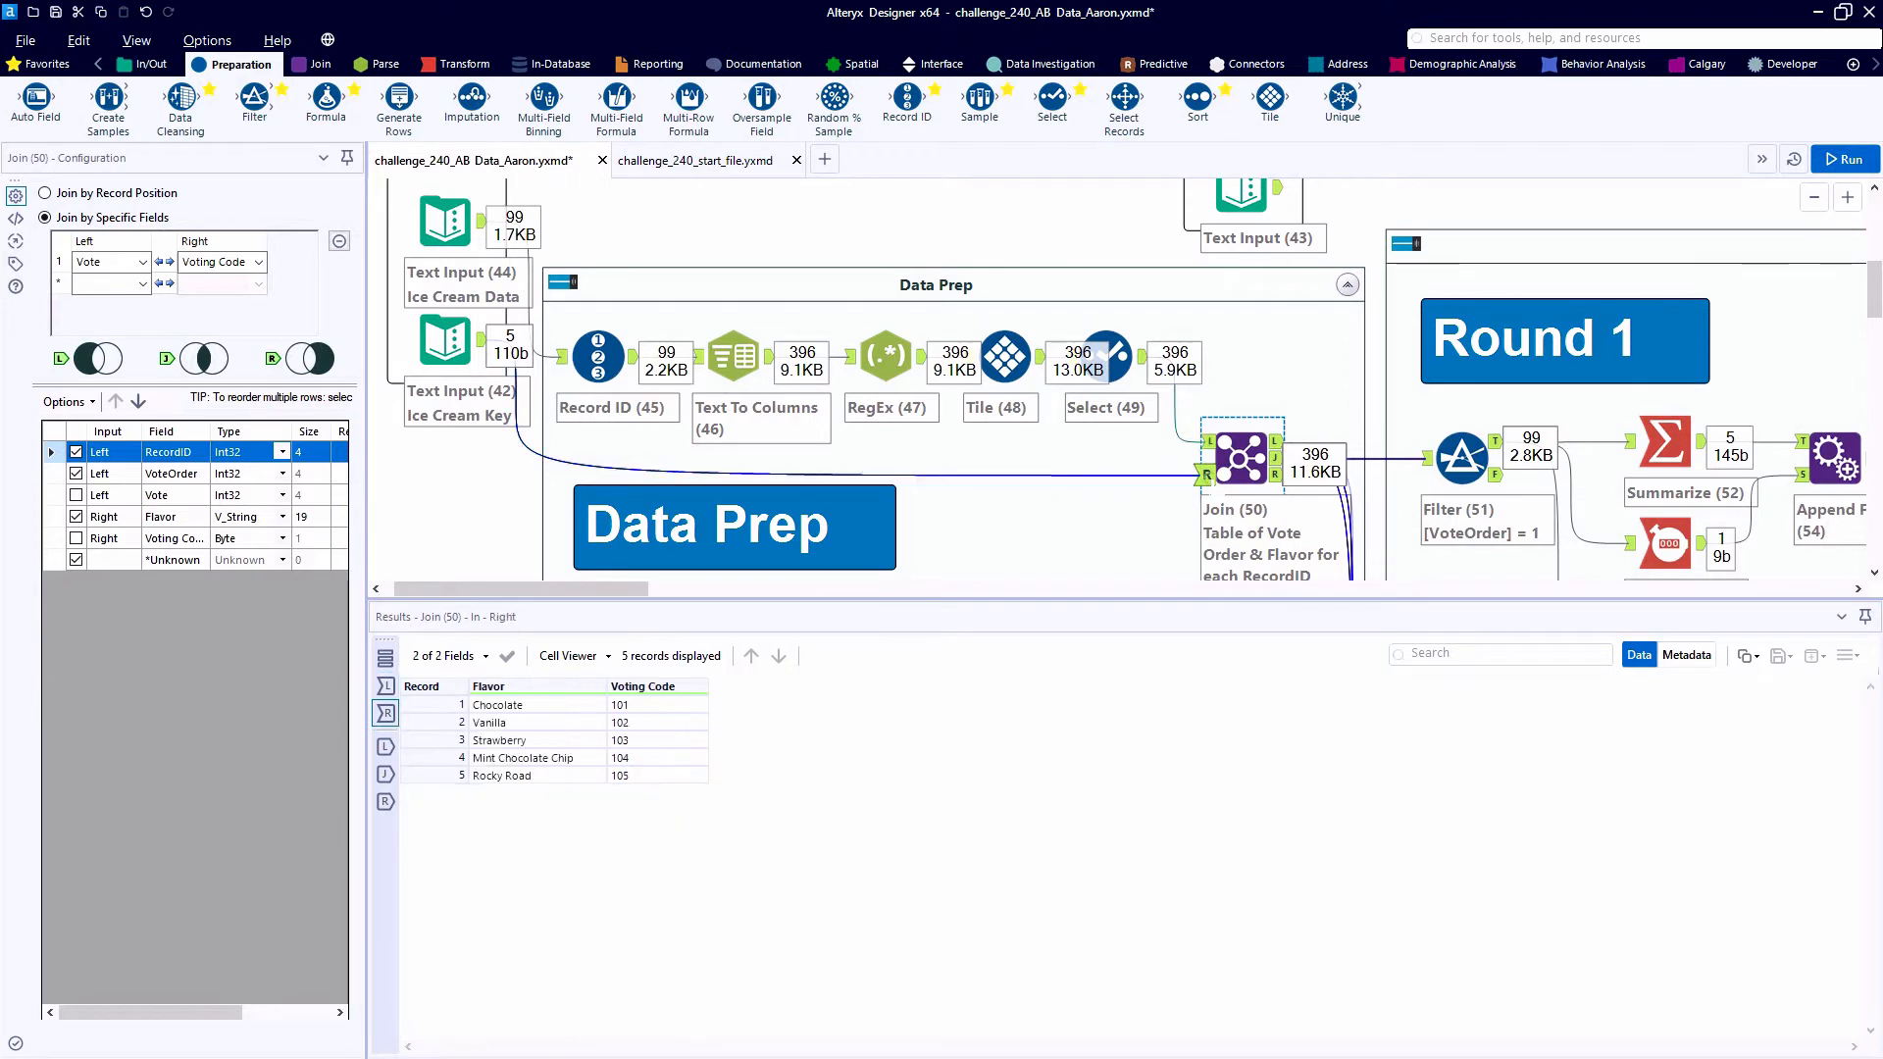
click(1277, 458)
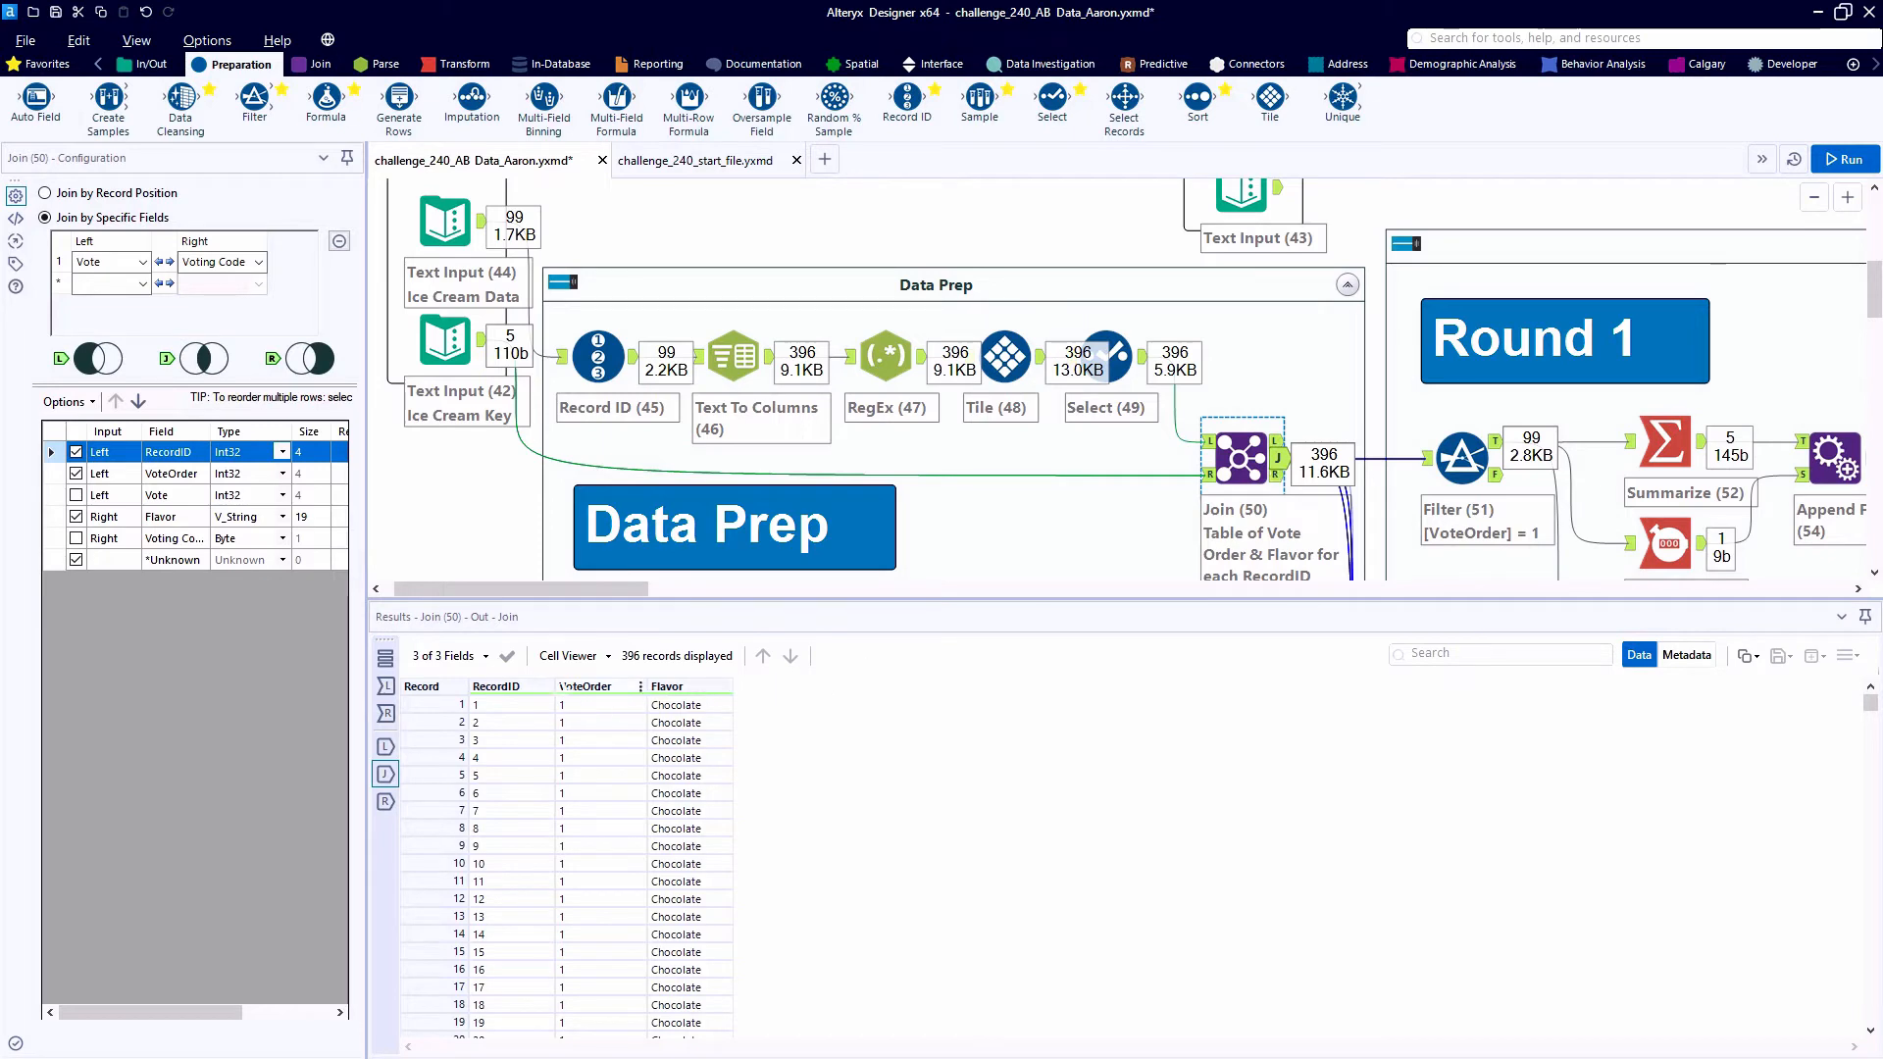
- Sort the Join (50) output records by RecordID ascending, with VoteOrder ascending as the second sort
click(548, 687)
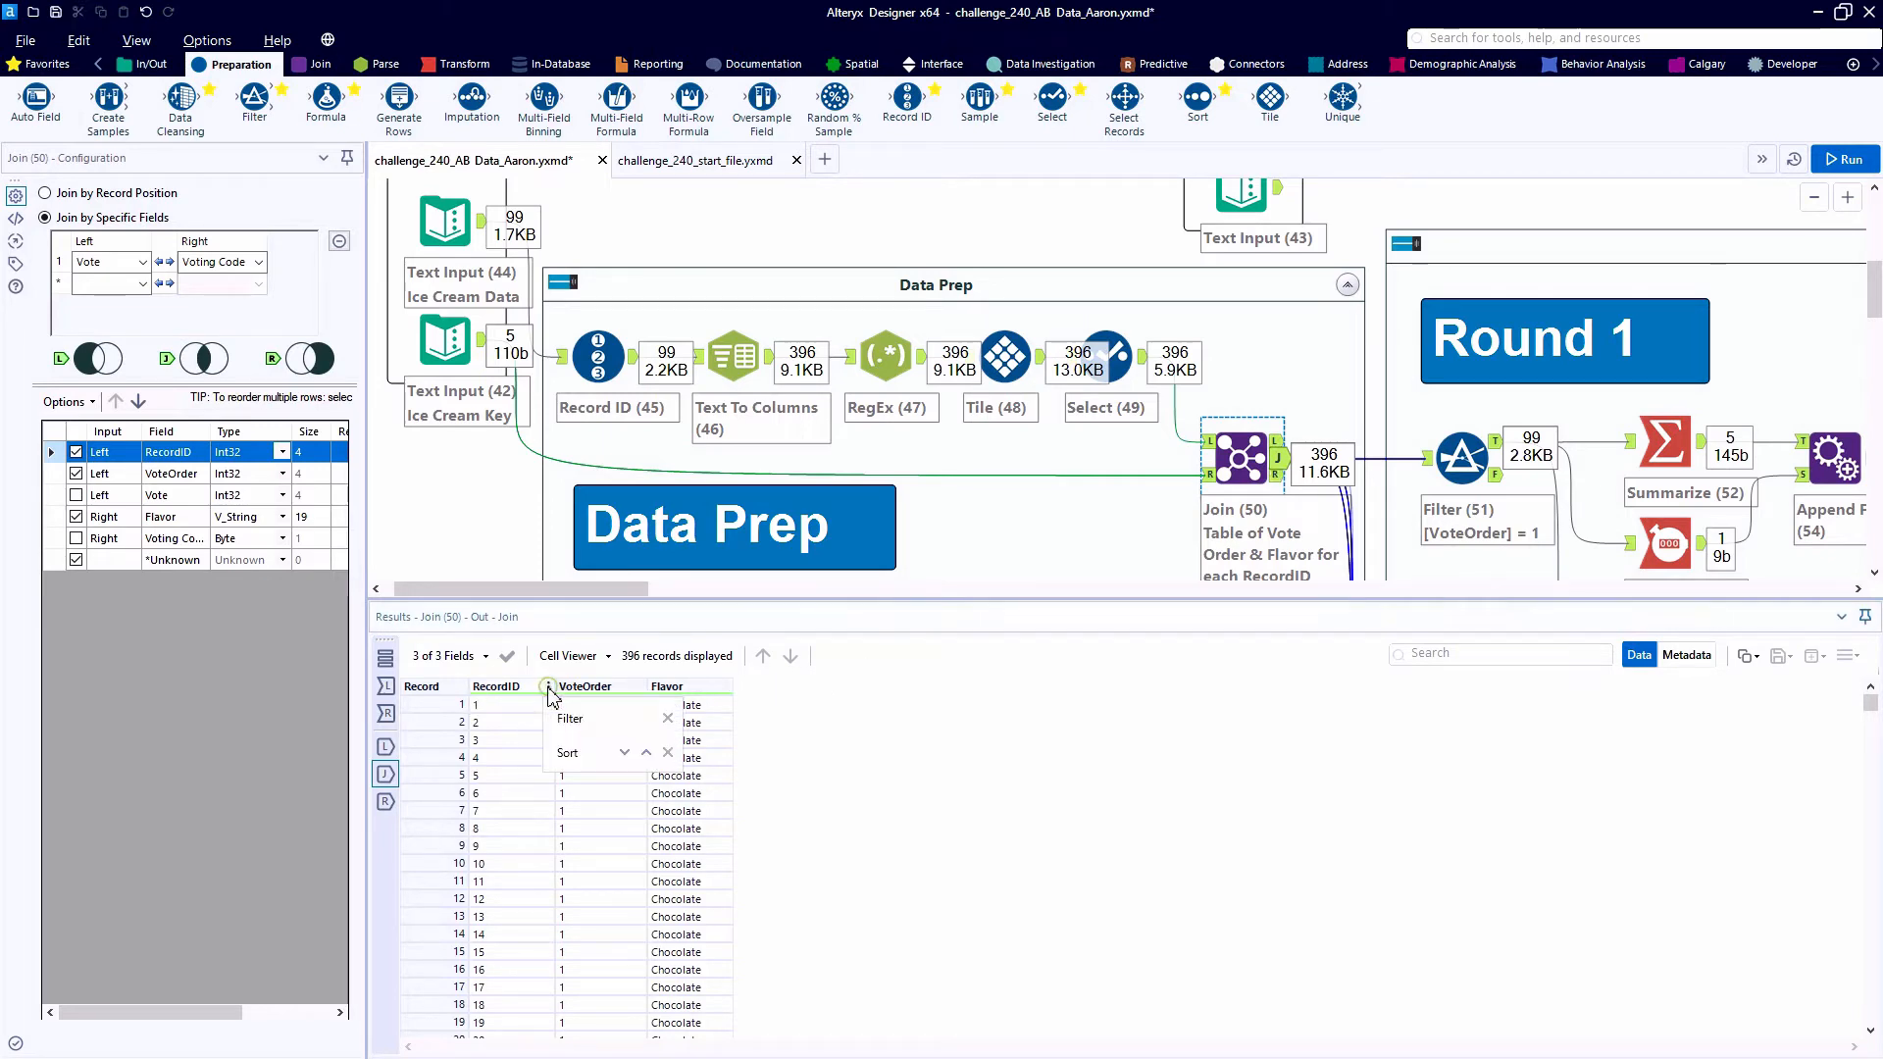
click(647, 753)
click(653, 686)
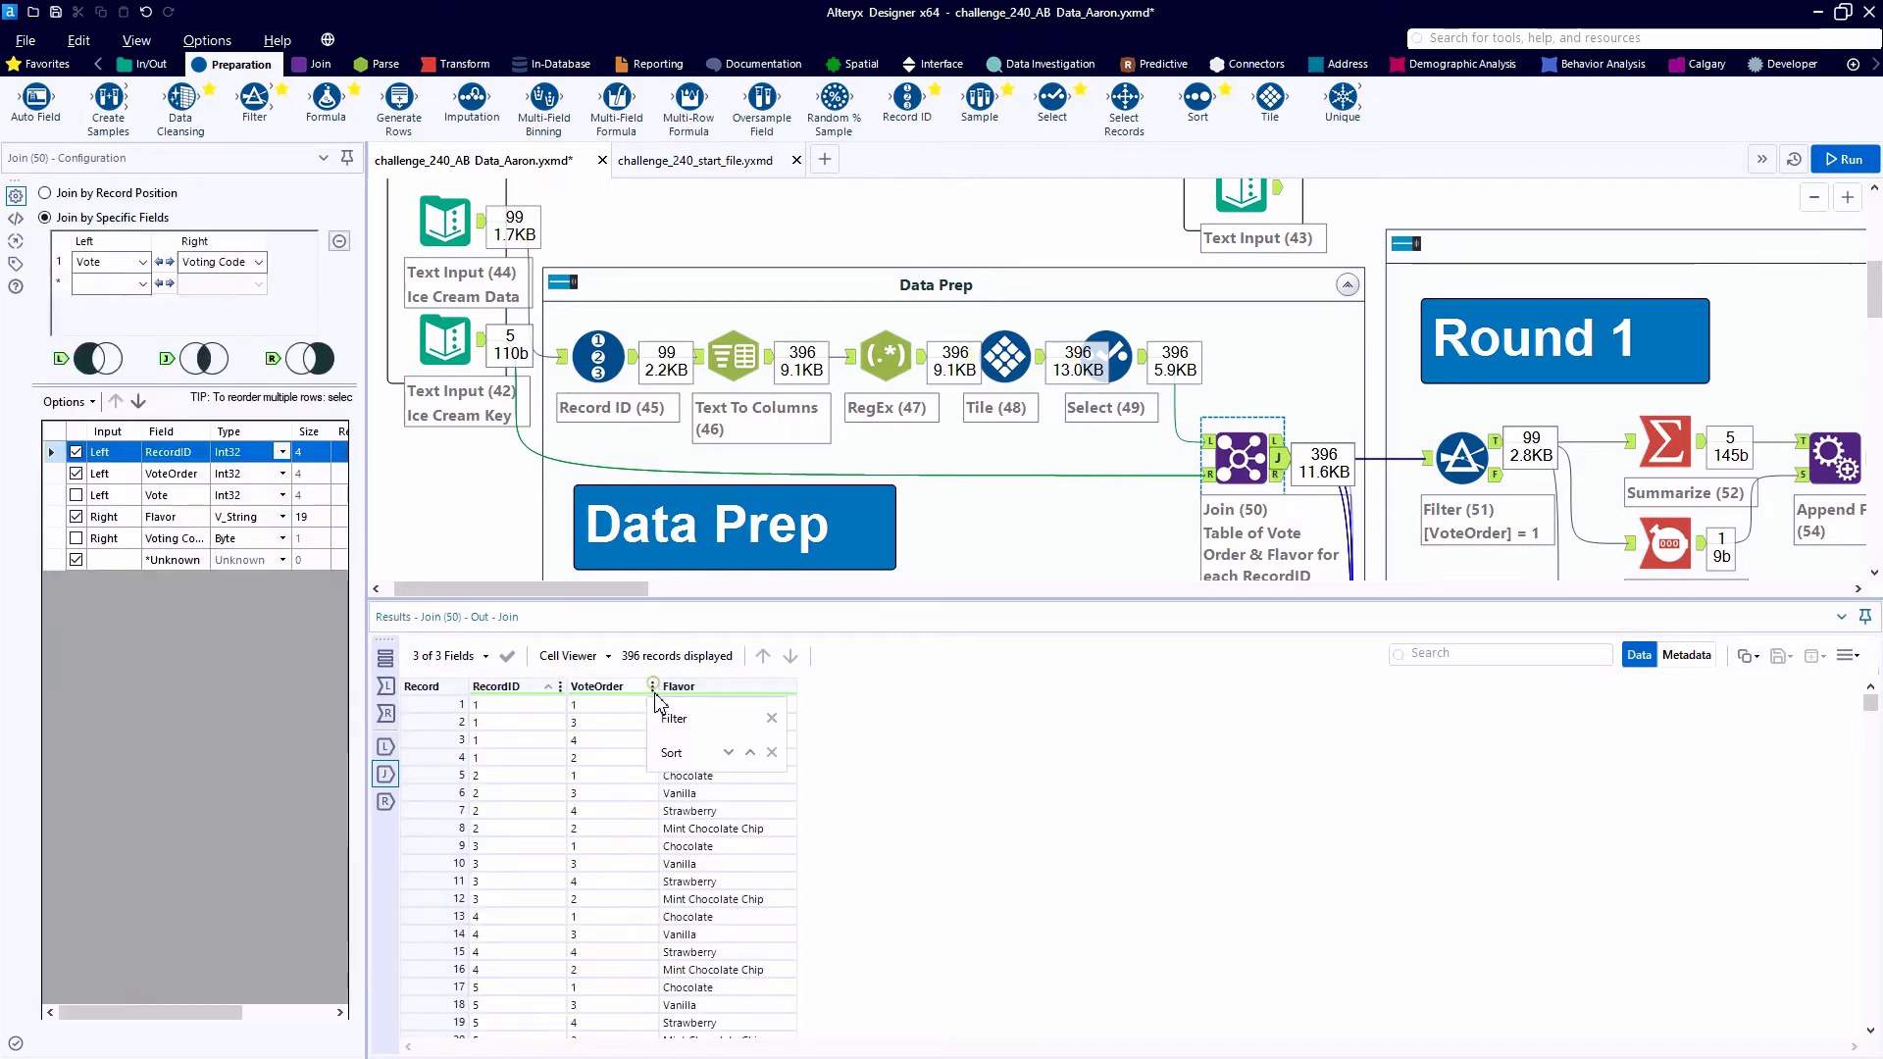
click(749, 753)
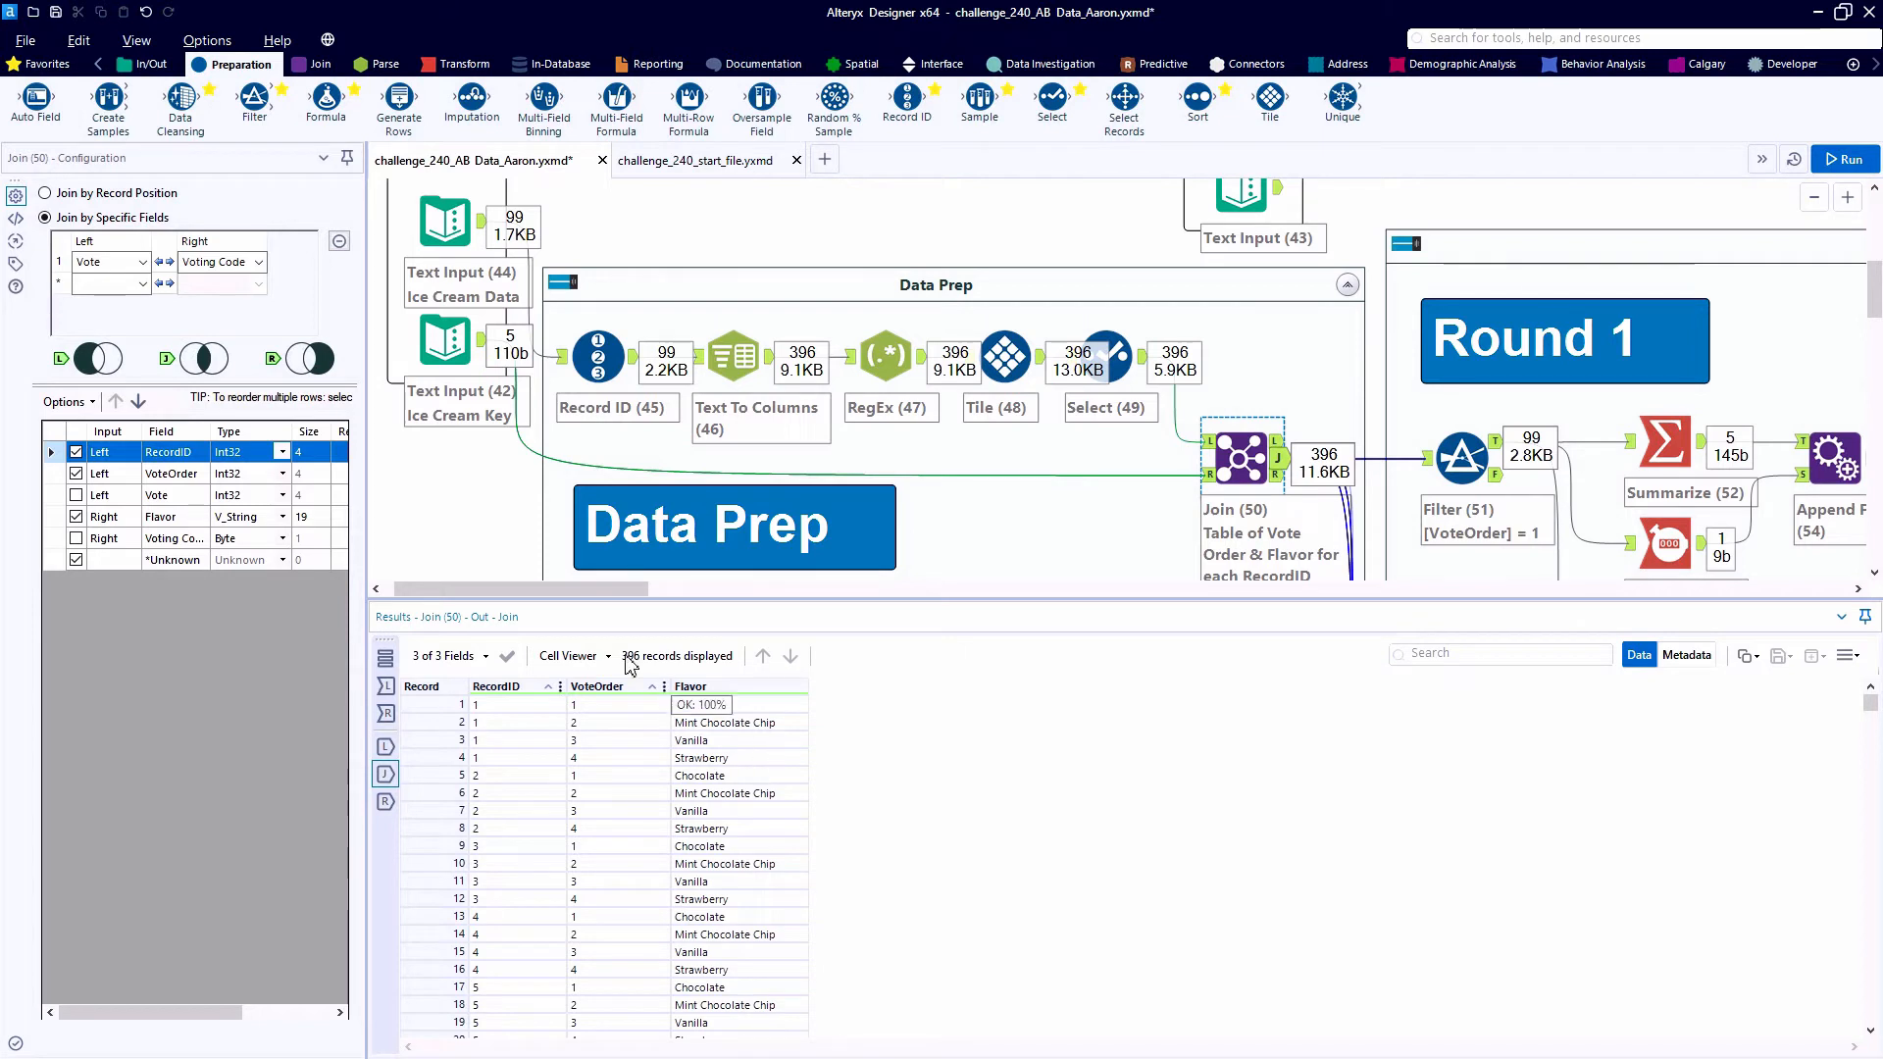
- Examine the four ranked votes of RecordID 16 and the first-choice VoteOrder values of RecordIDs 16, 17 and 18 in the joined output
drag(586, 591, 703, 623)
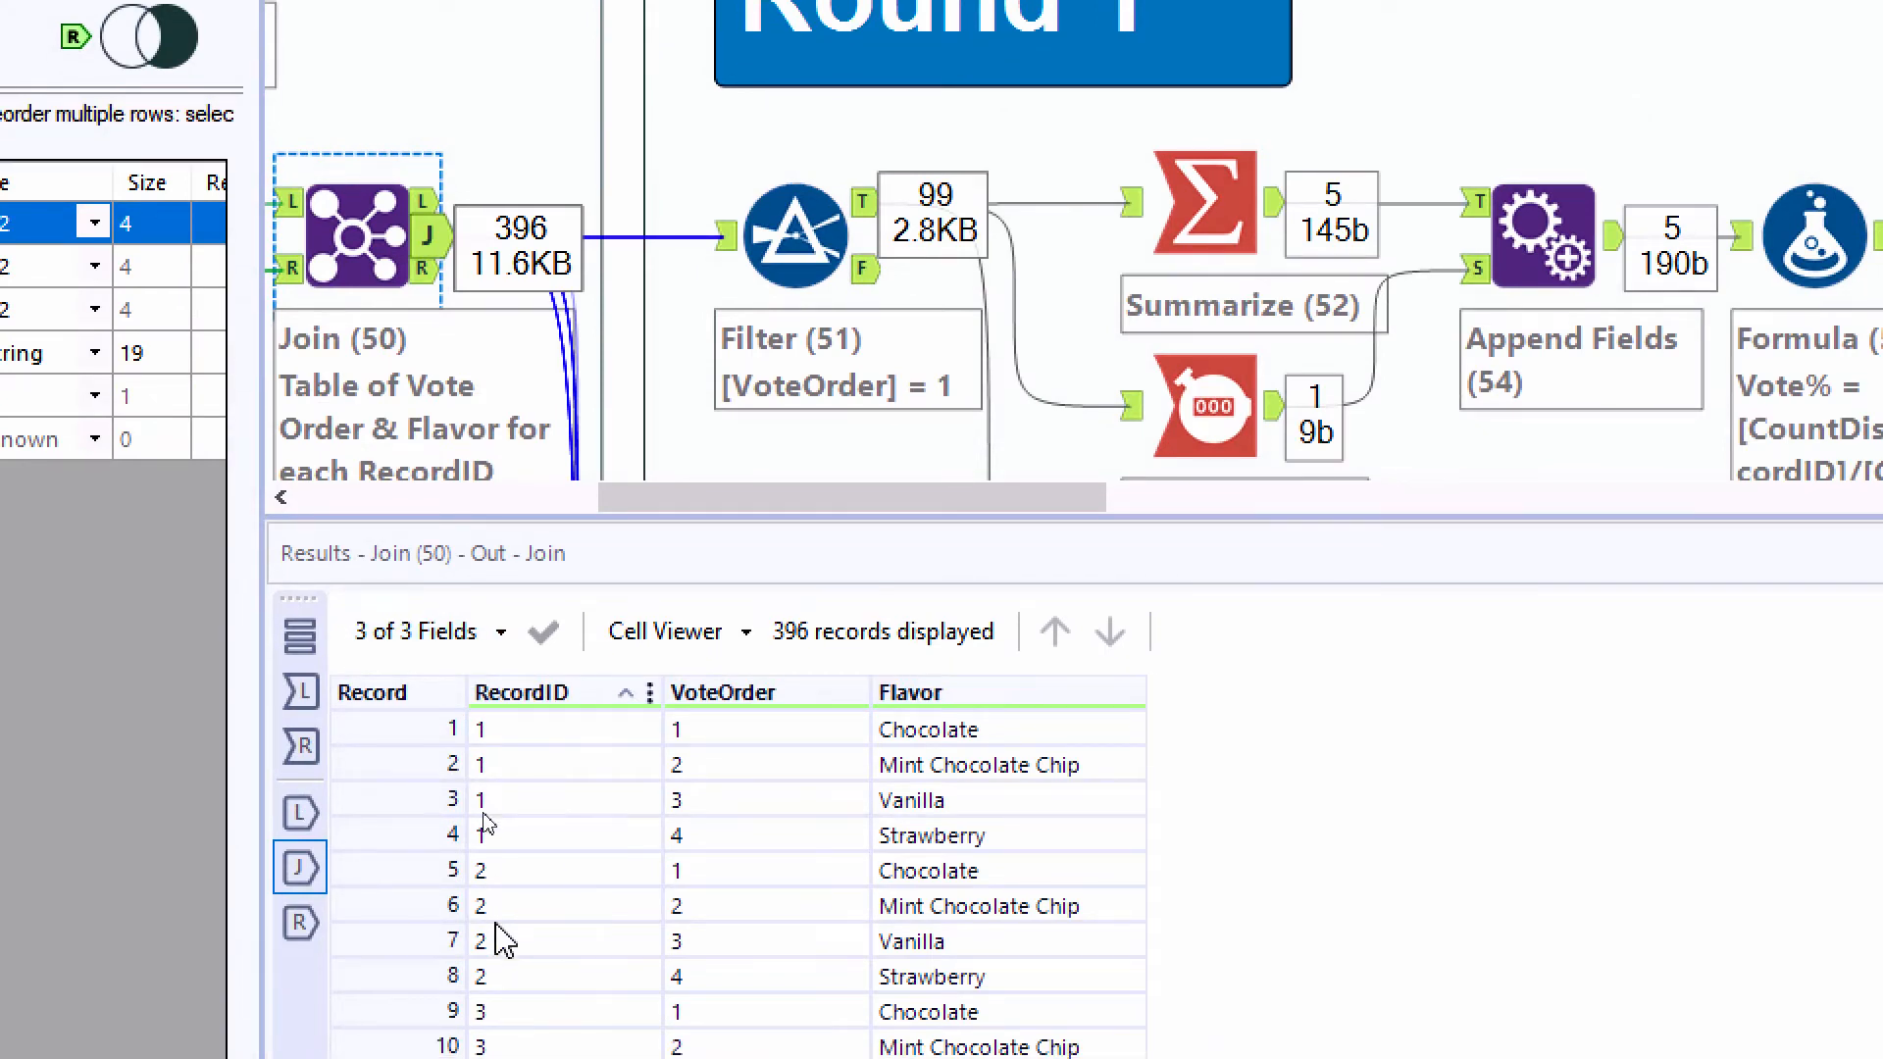
scroll(508, 1022, down, 4)
scroll(516, 898, down, 15)
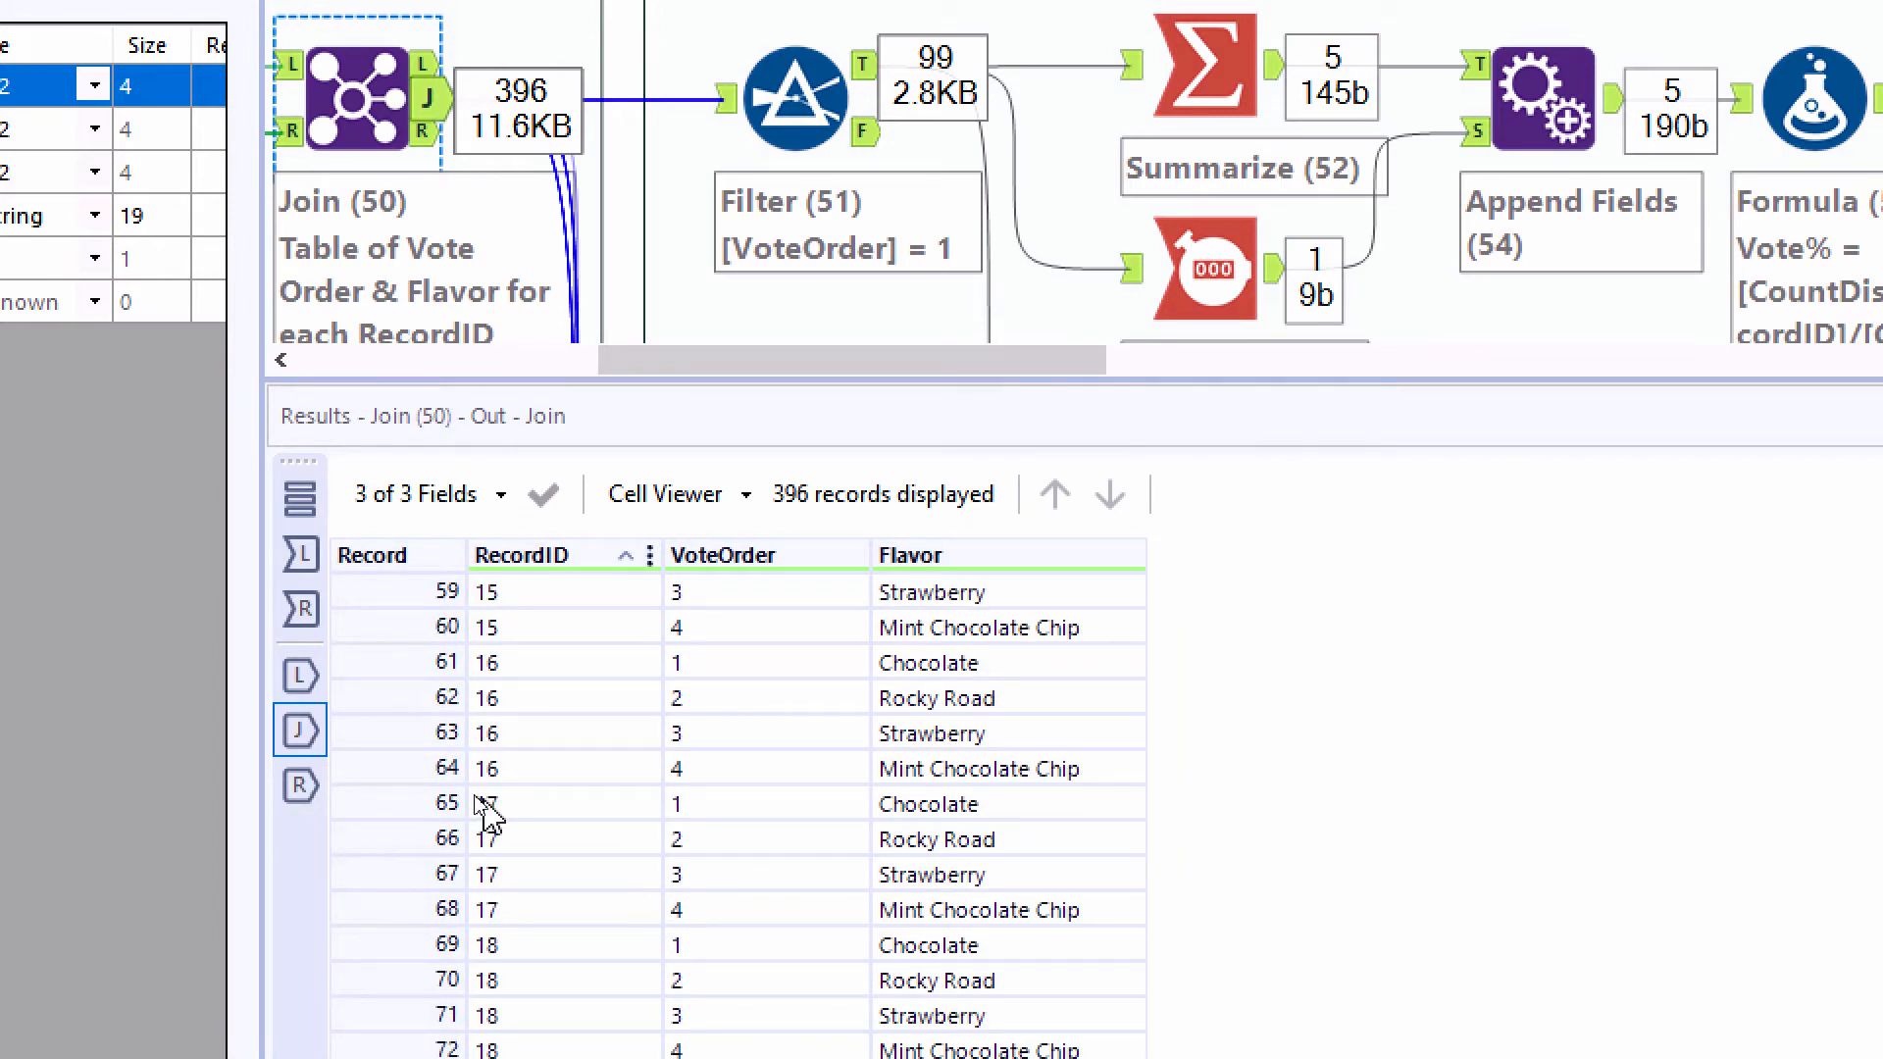
drag(437, 665, 441, 750)
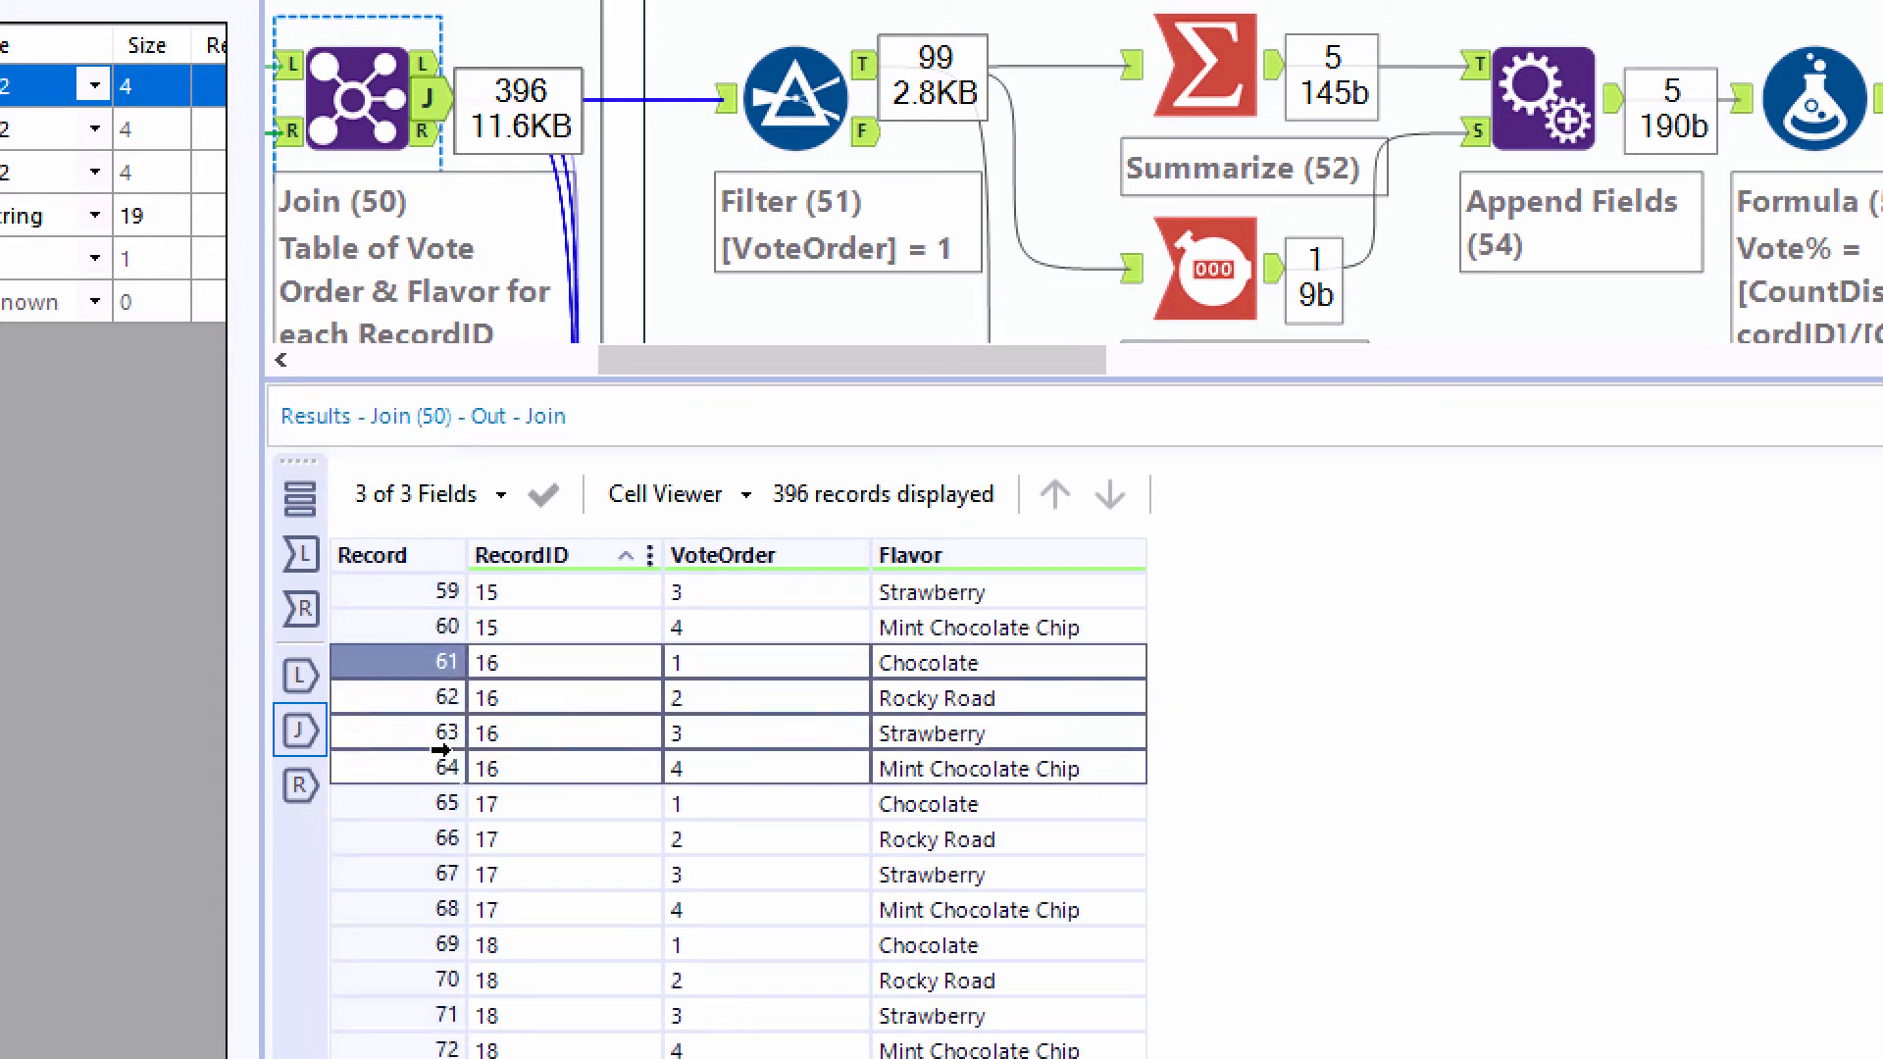
click(447, 662)
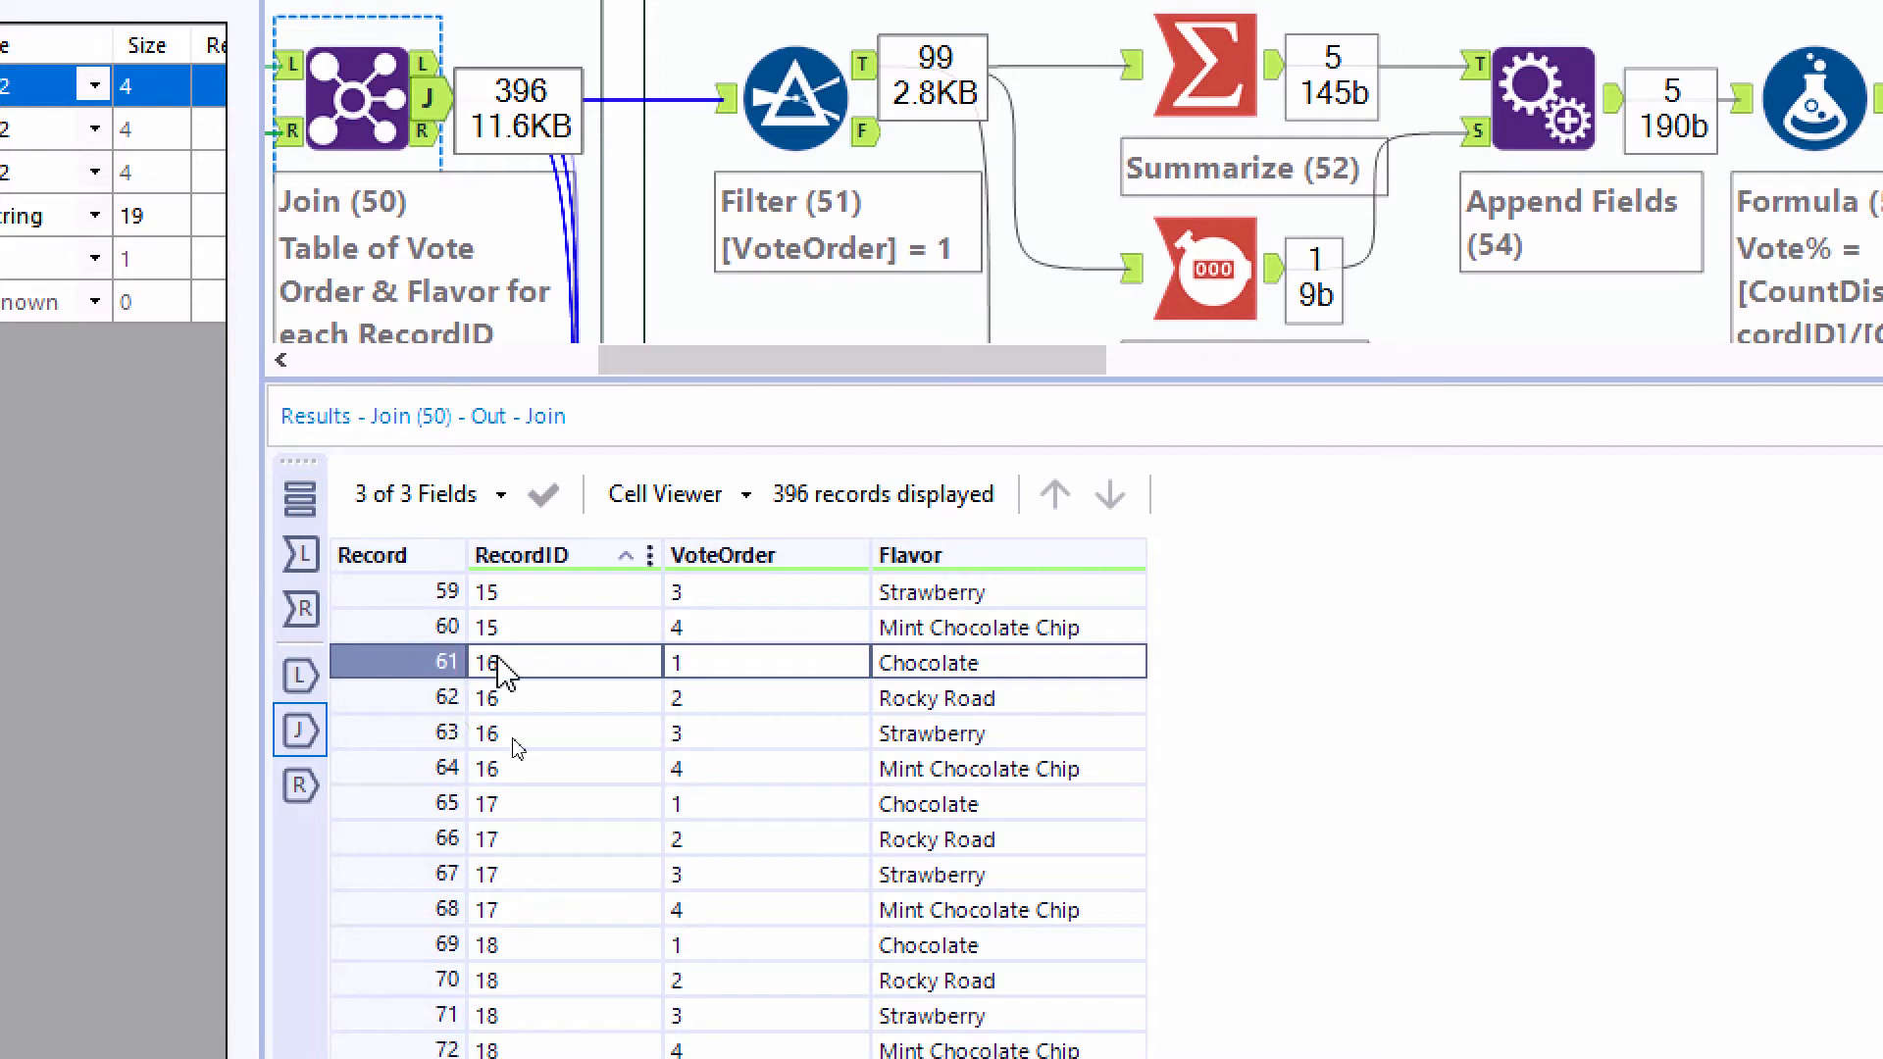
click(706, 674)
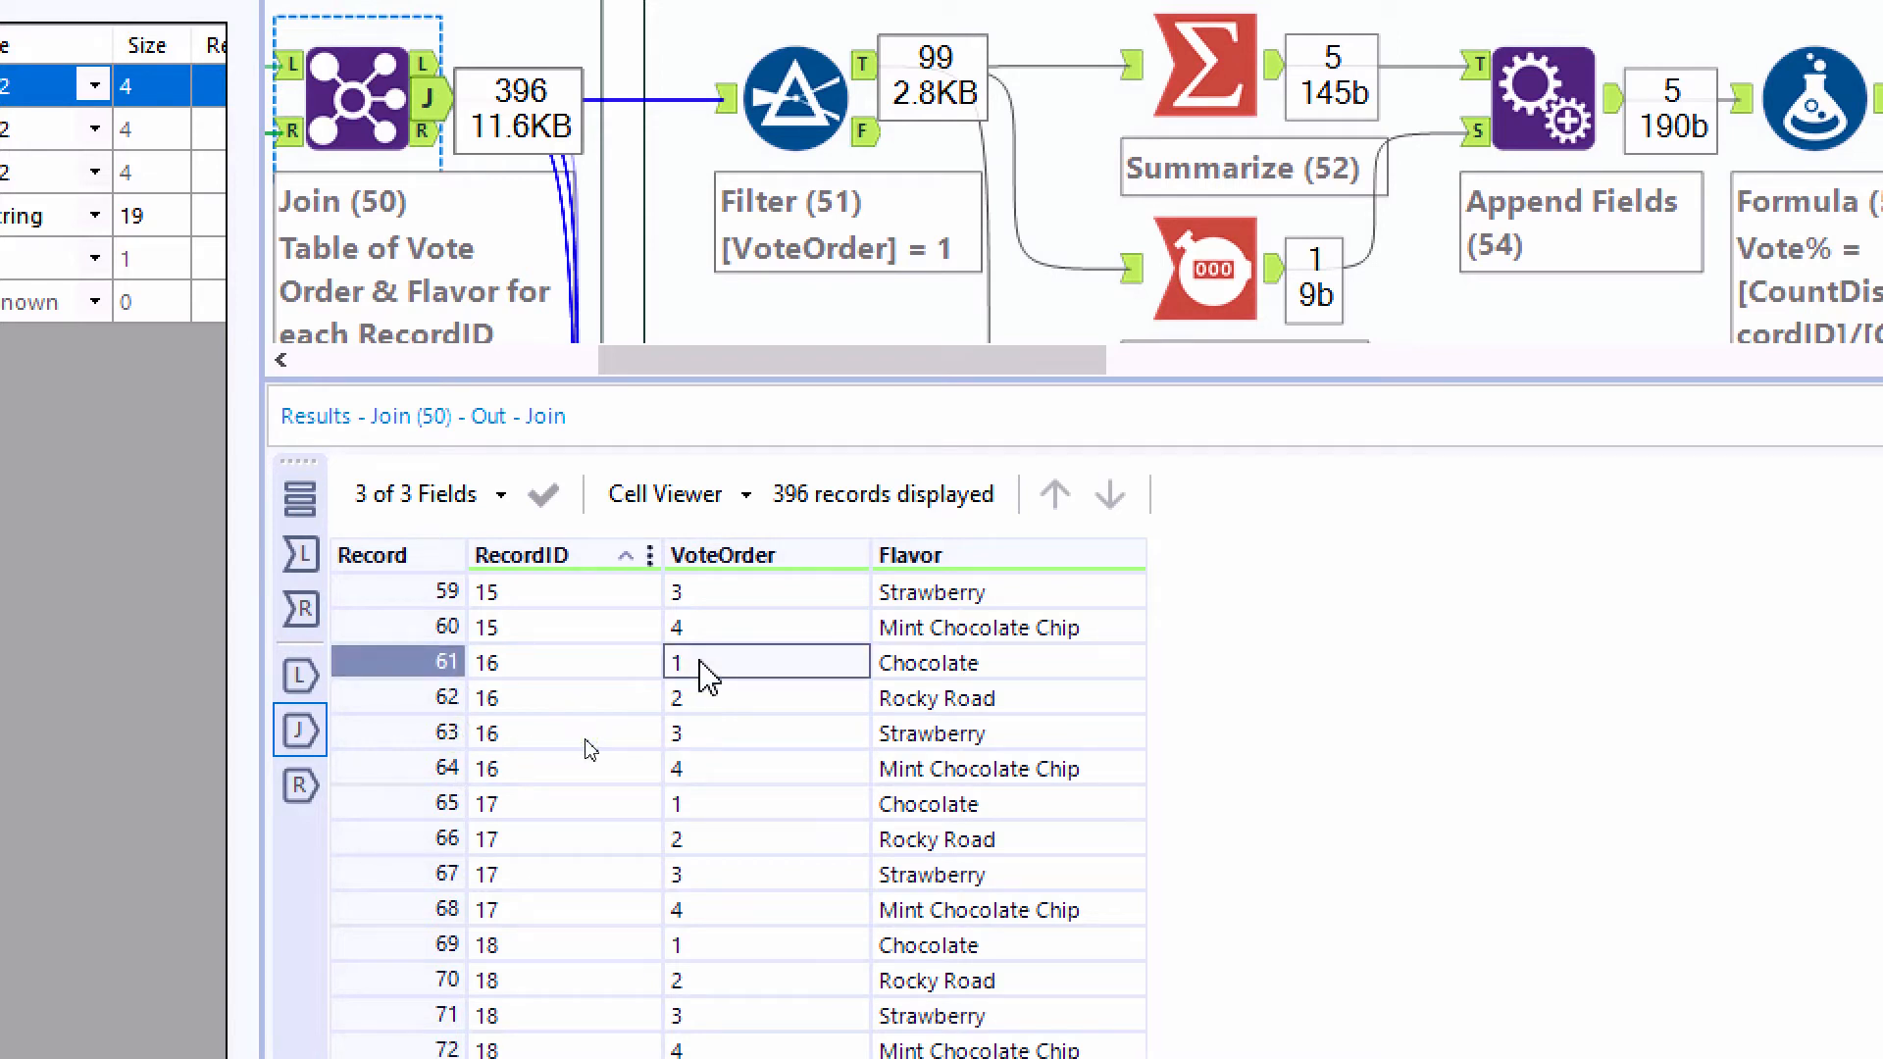
ctrl+click(722, 803)
ctrl+click(740, 951)
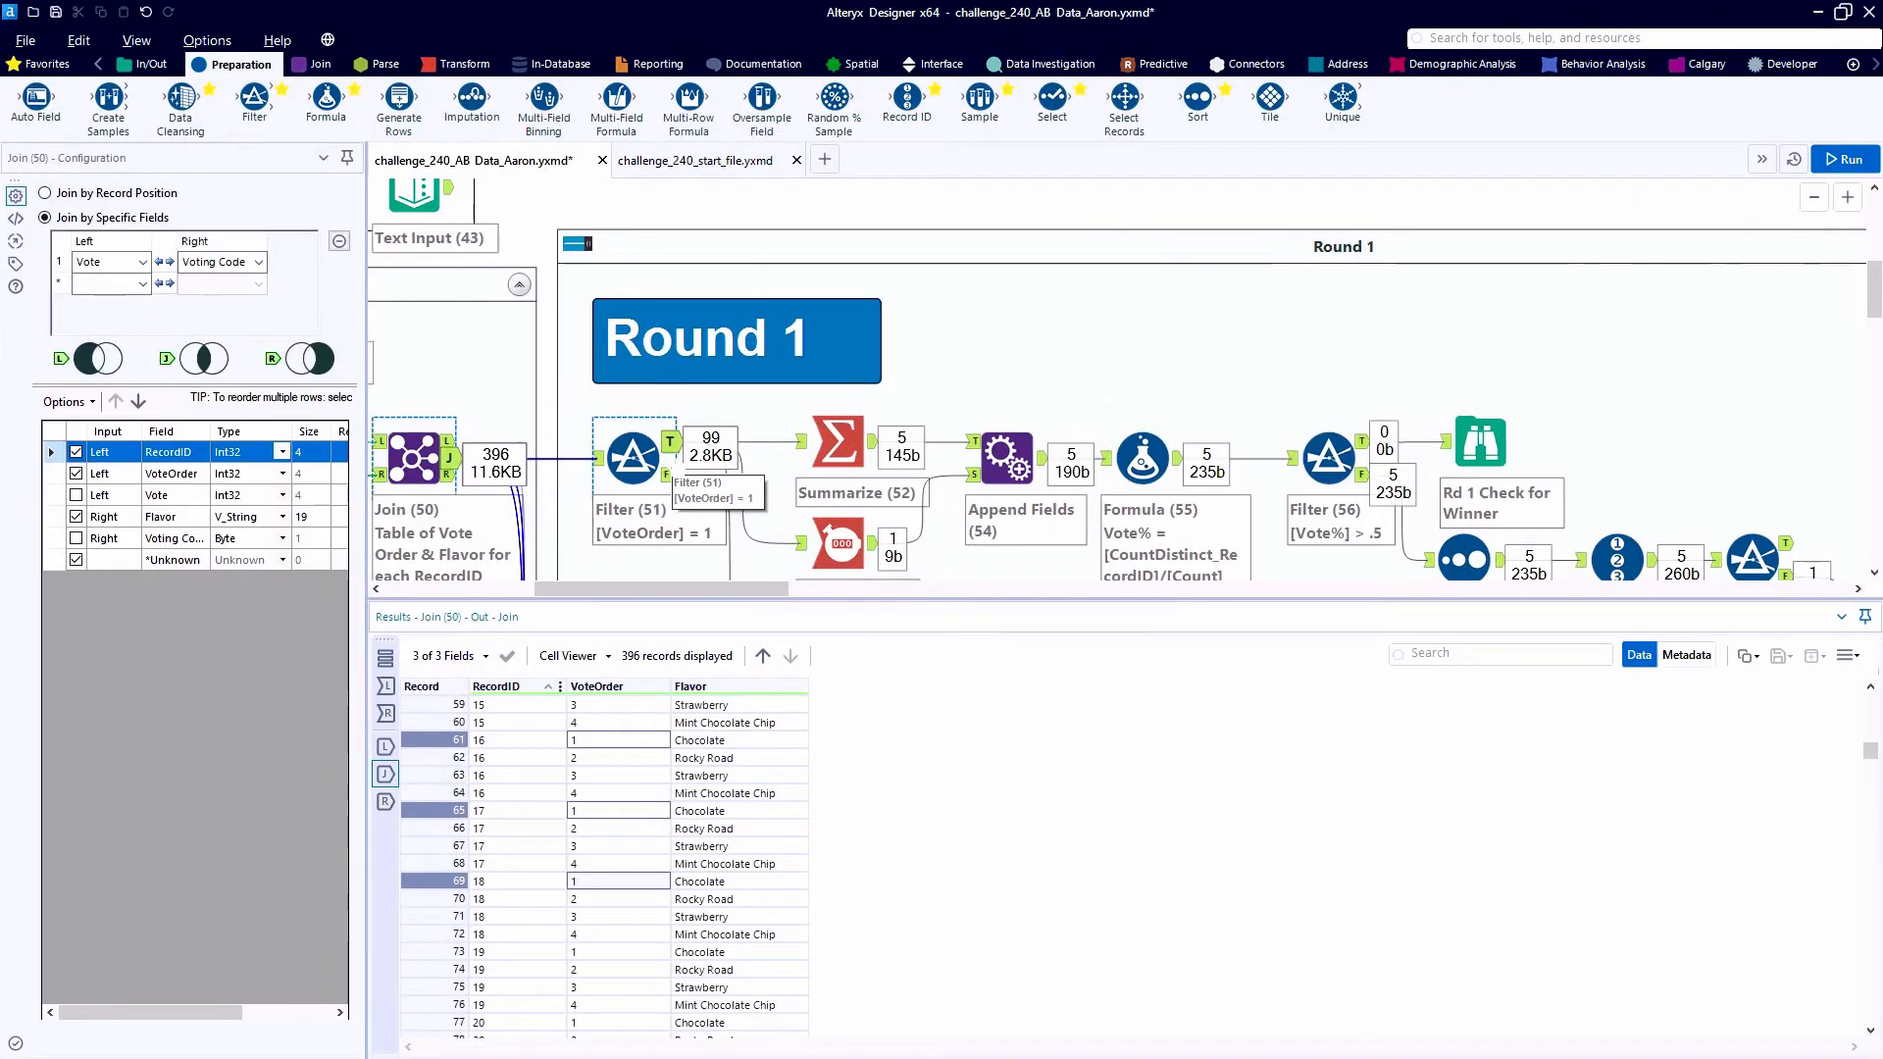
- Inspect the true output of the Round 1 VoteOrder = 1 filter, reading through each voter's first-choice flavor
click(670, 443)
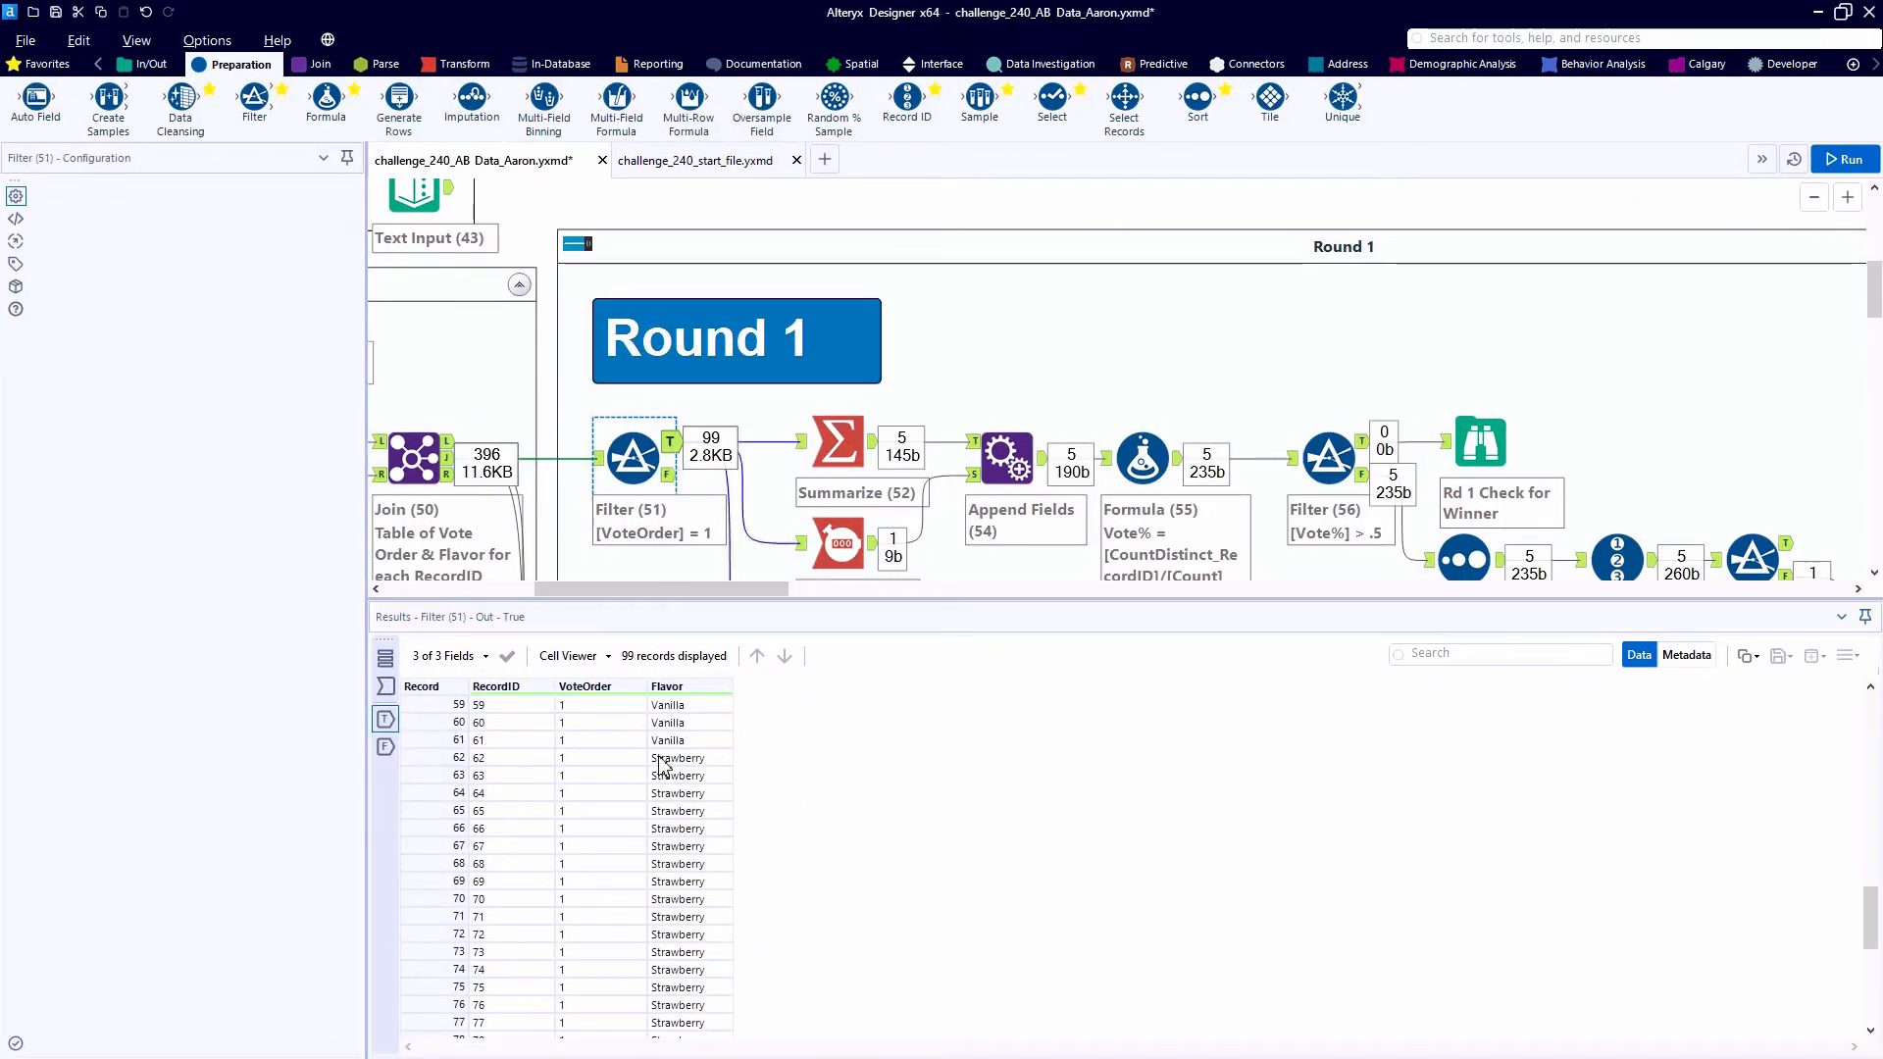
scroll(660, 768, down, 8)
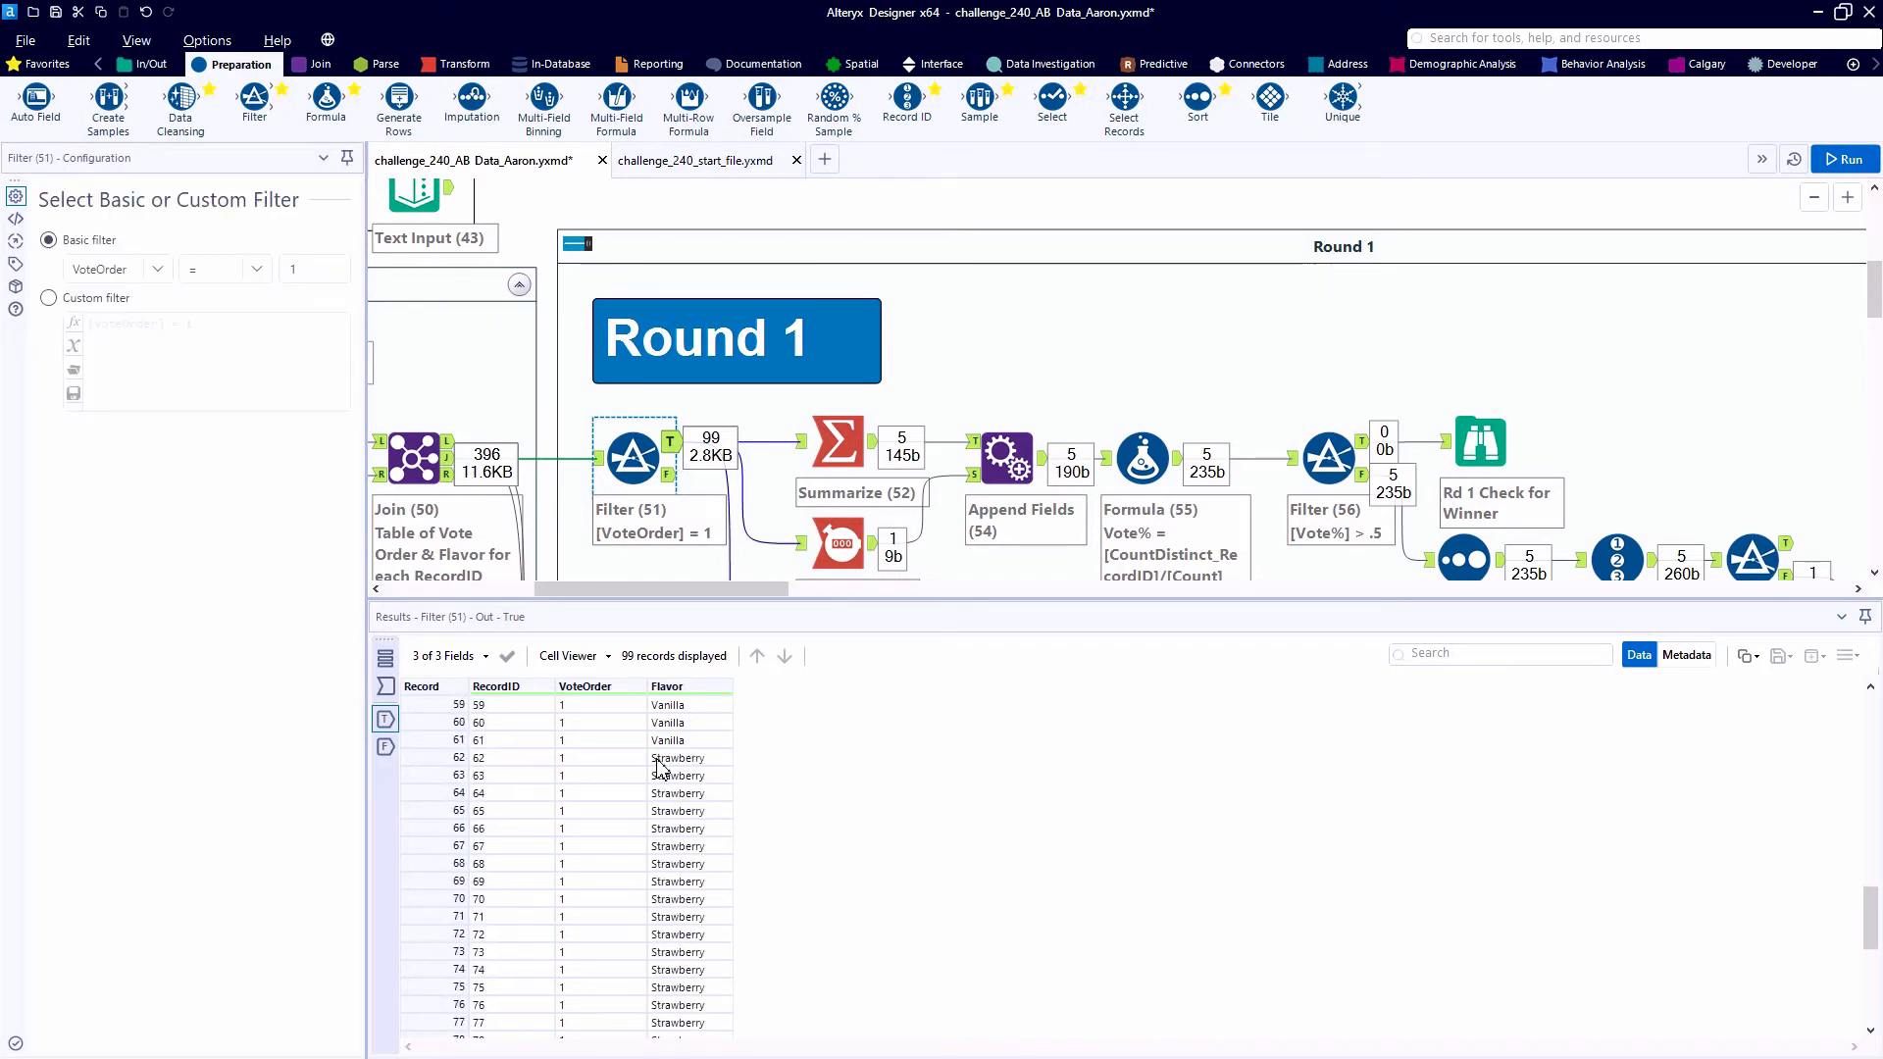
scroll(659, 768, down, 3)
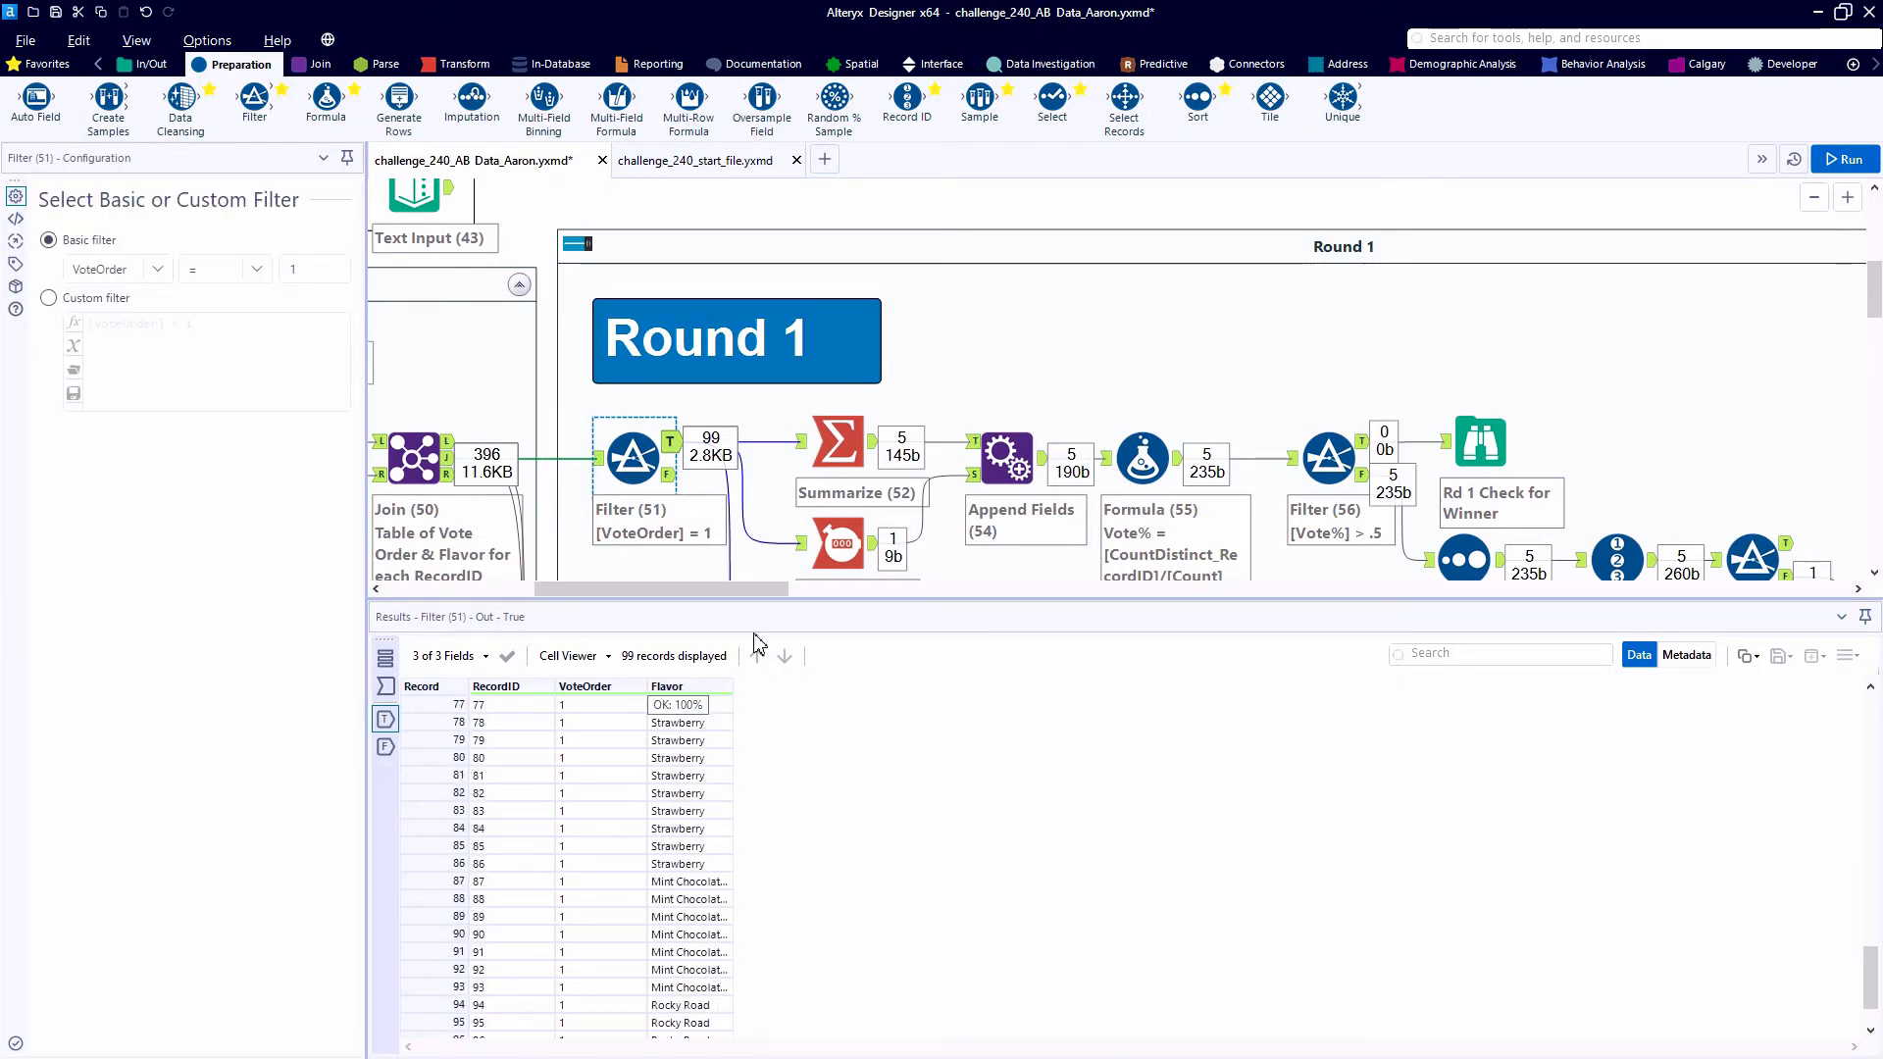
- Inspect the Round 1 Summarize tool's Flavor grouping and RecordID distinct count, with the configuration widened to show full output field names
click(838, 461)
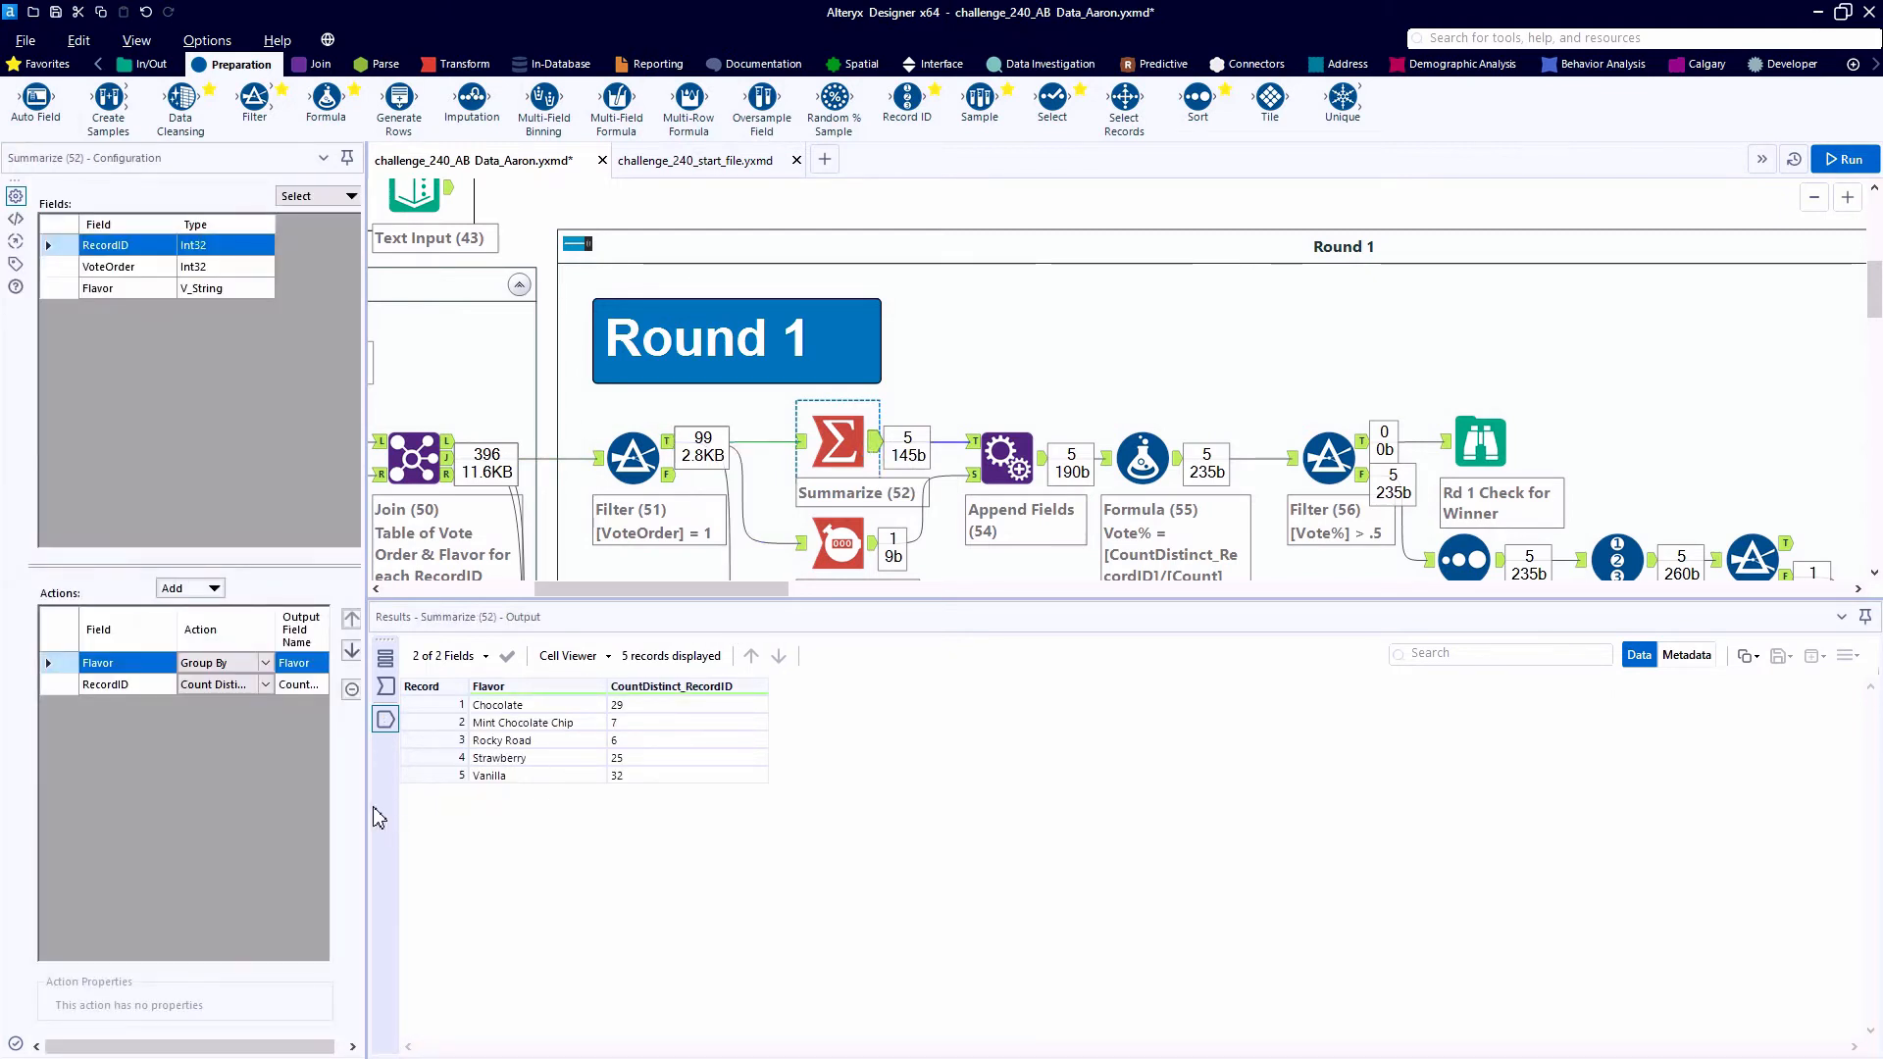
drag(371, 809, 464, 816)
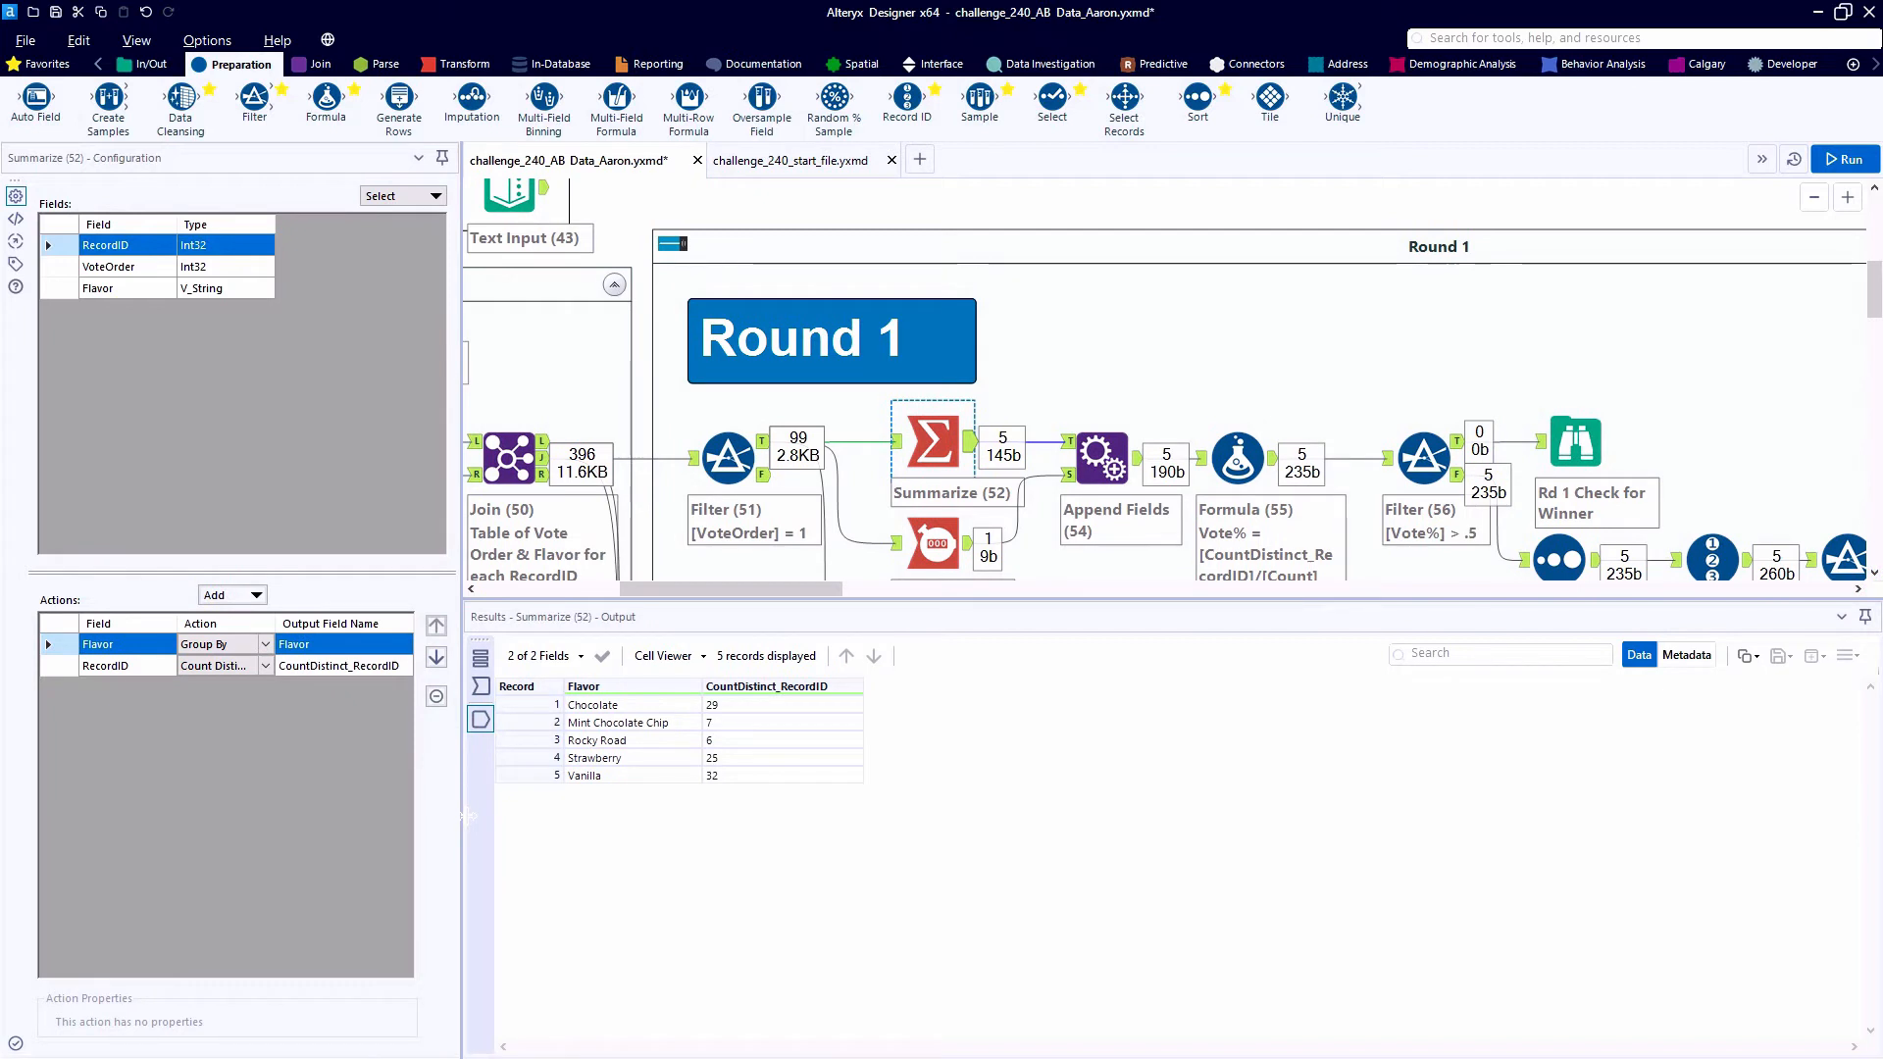
click(118, 667)
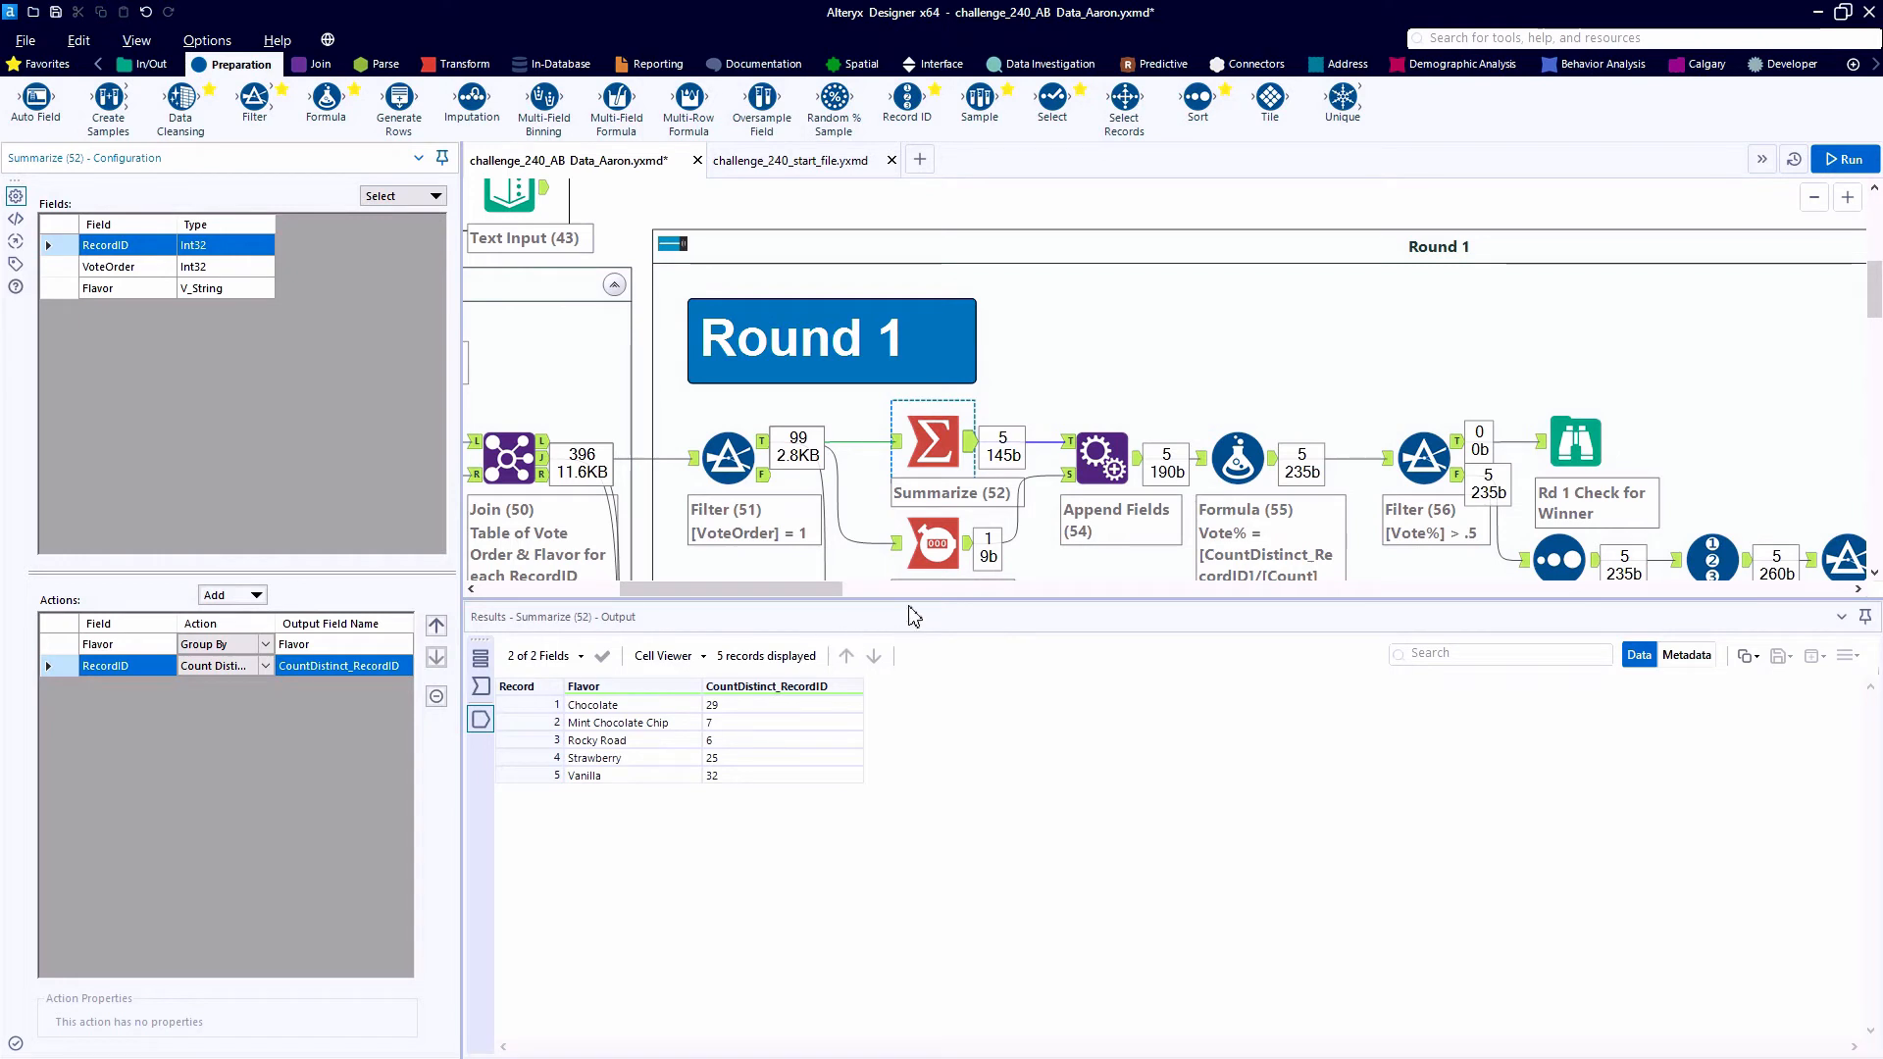
- Examine the Count Records output and the Count value that Append Fields adds to every flavor row
click(934, 542)
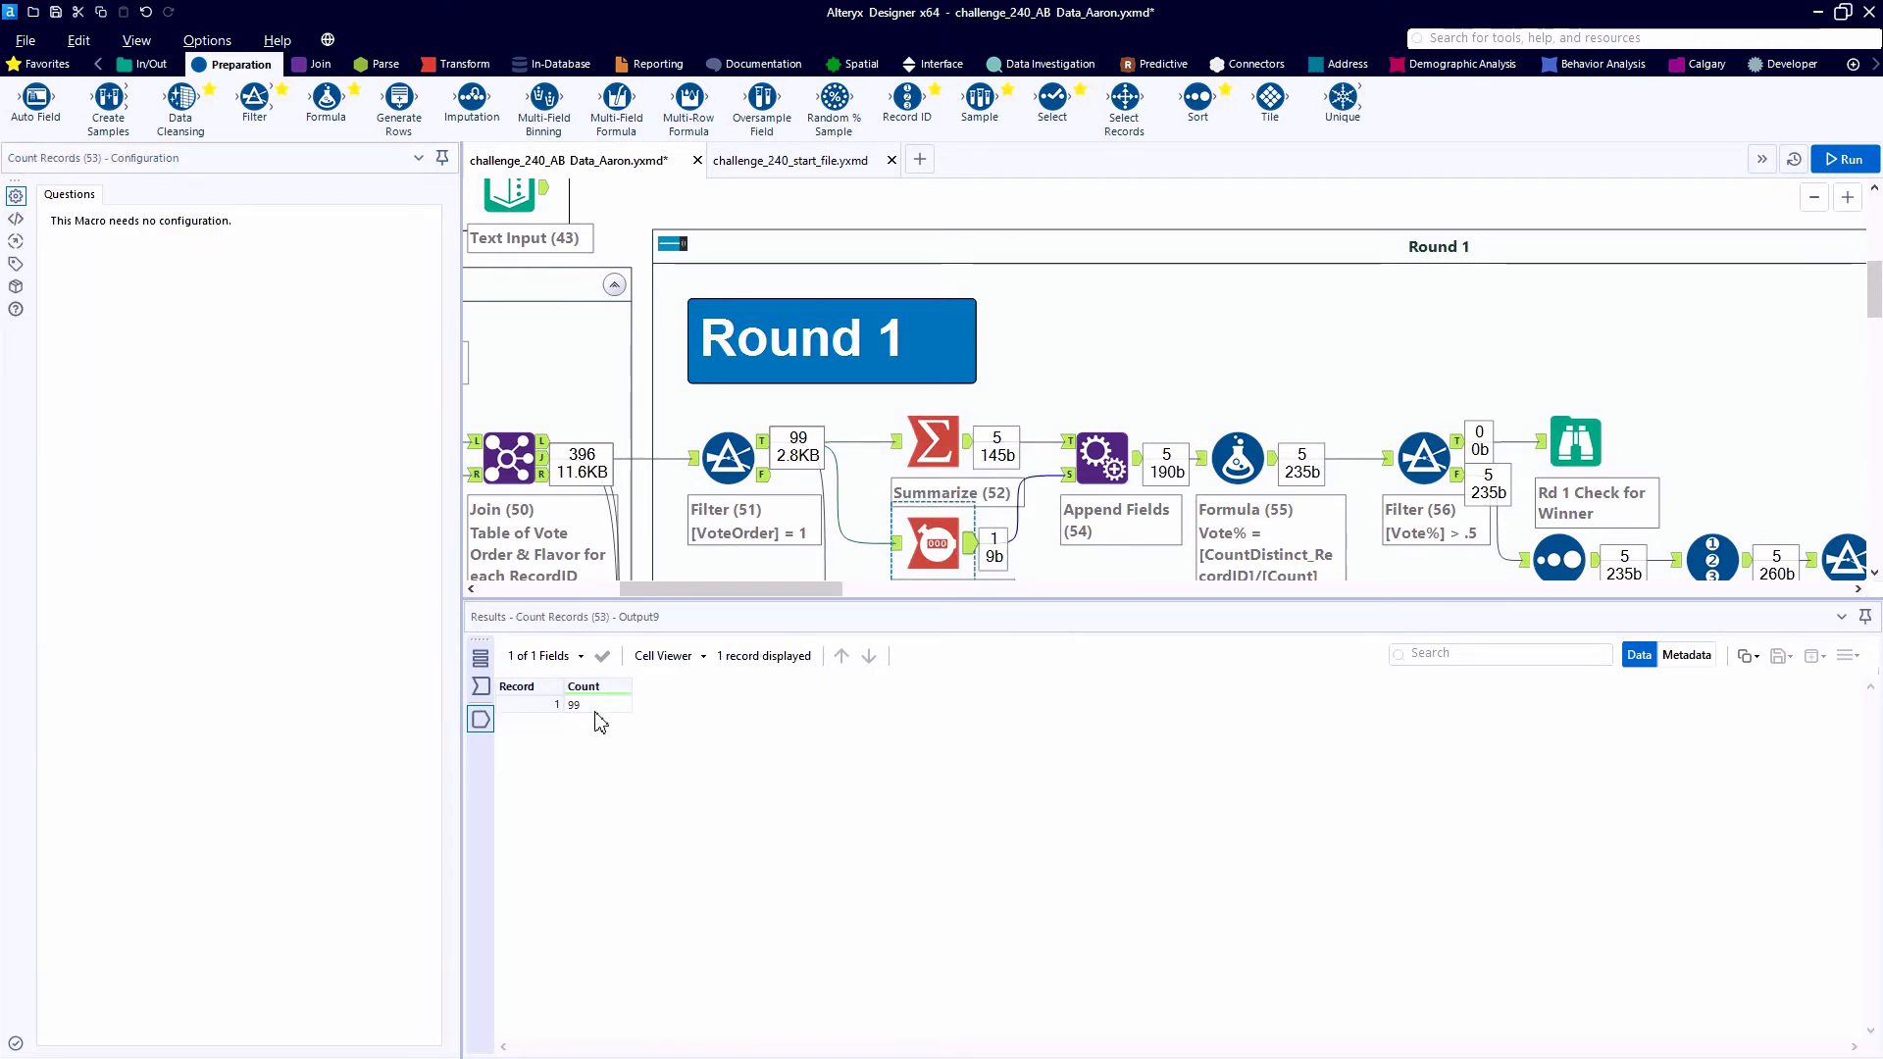
click(595, 708)
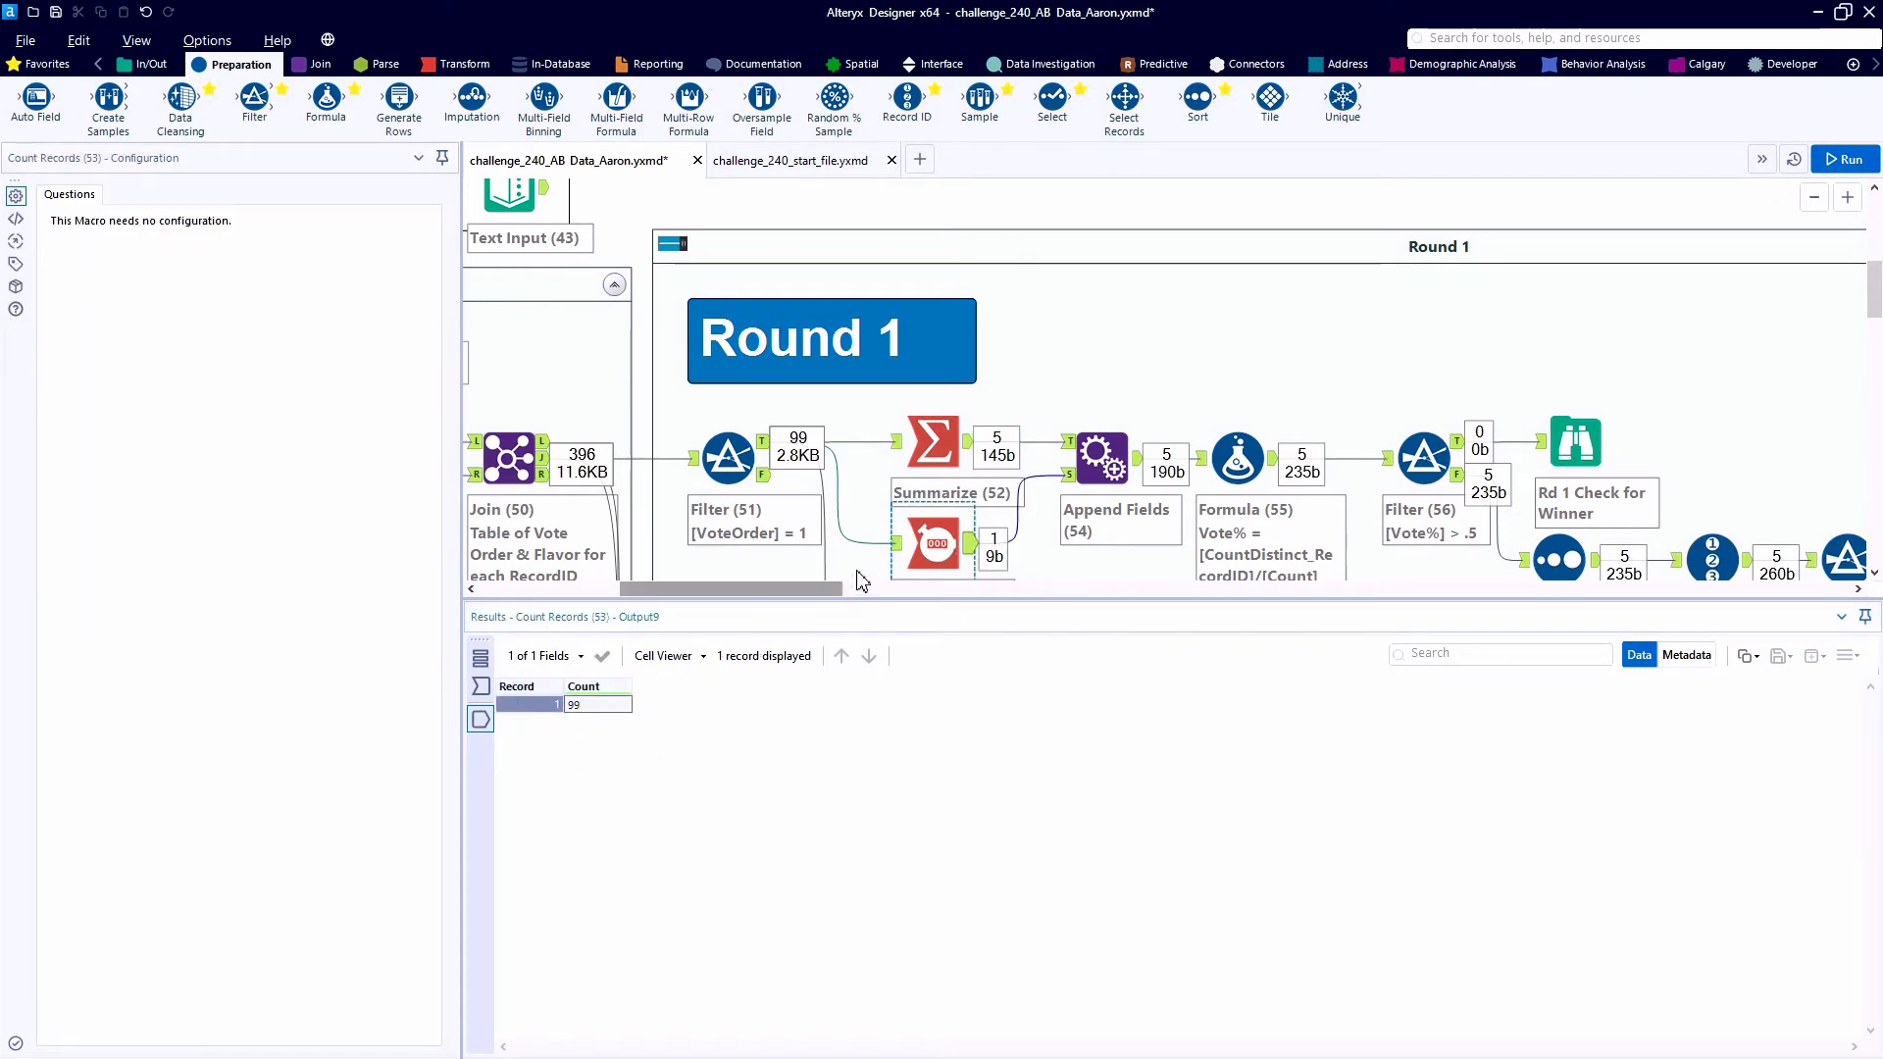
click(1102, 457)
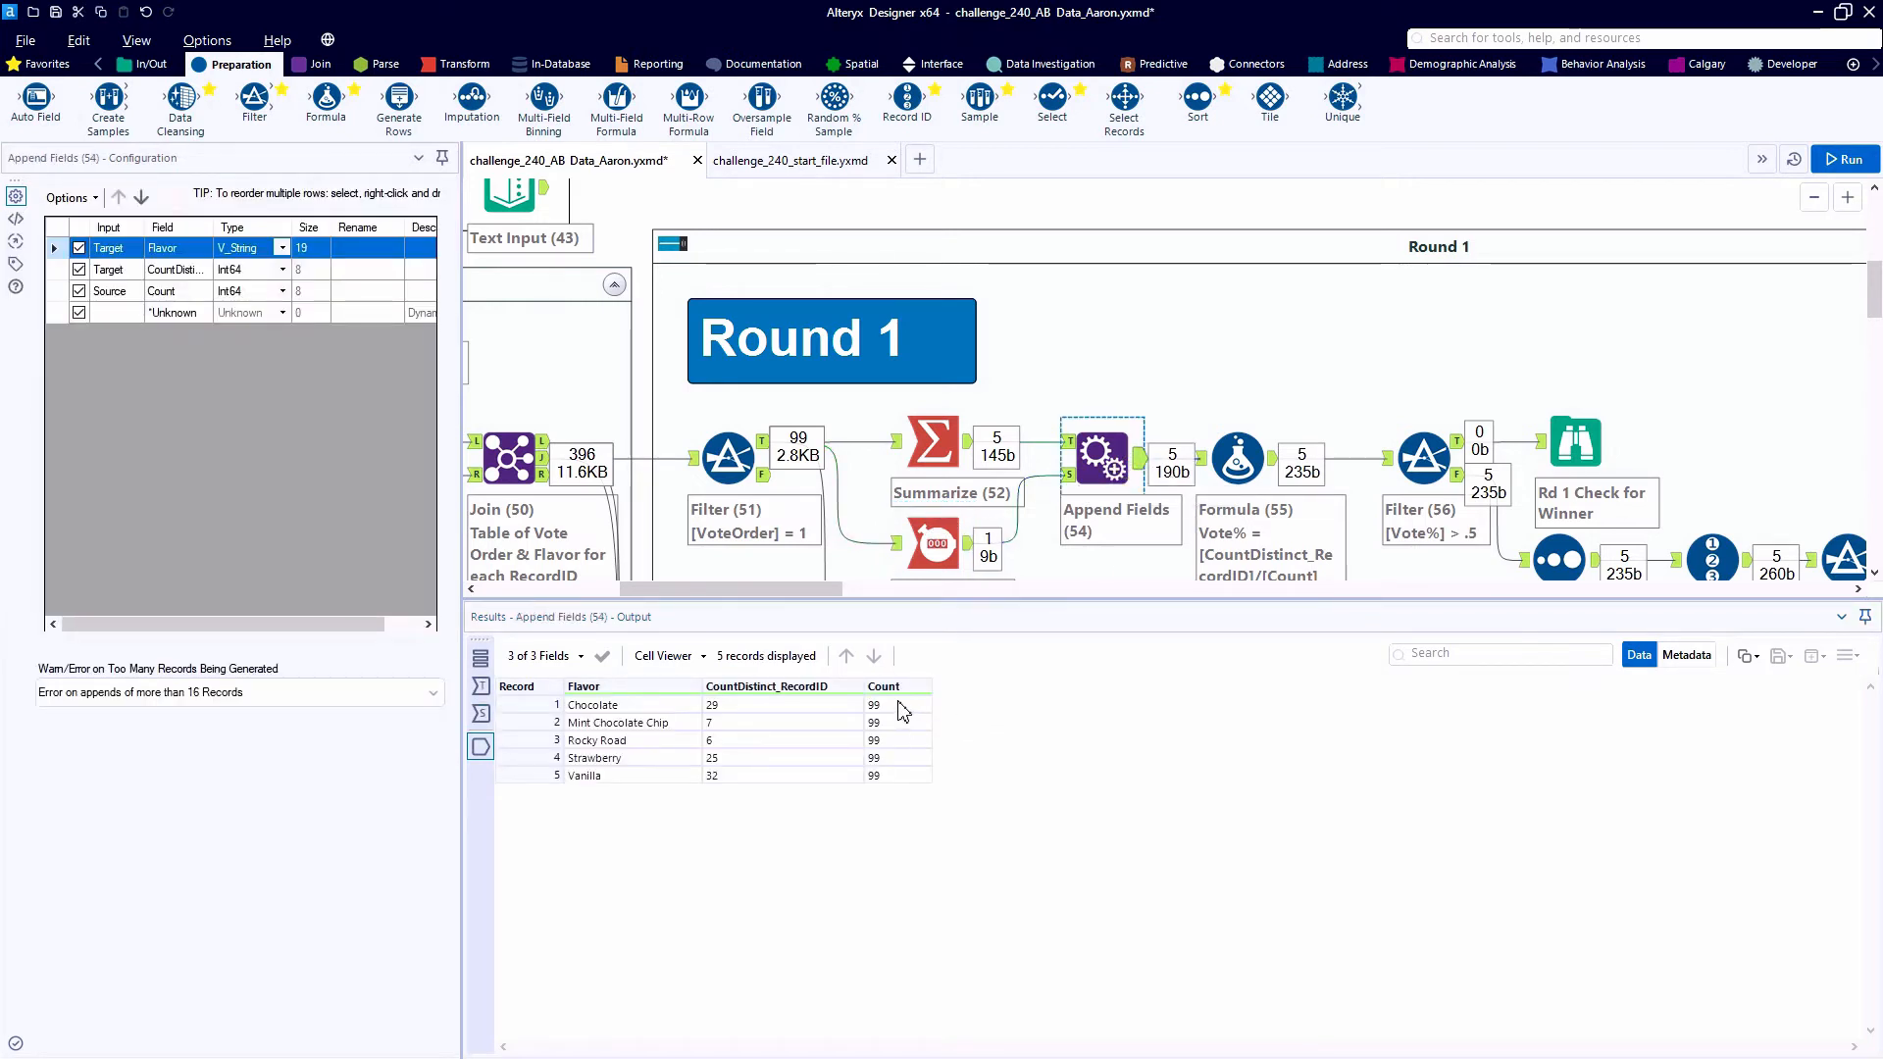
drag(902, 708, 905, 781)
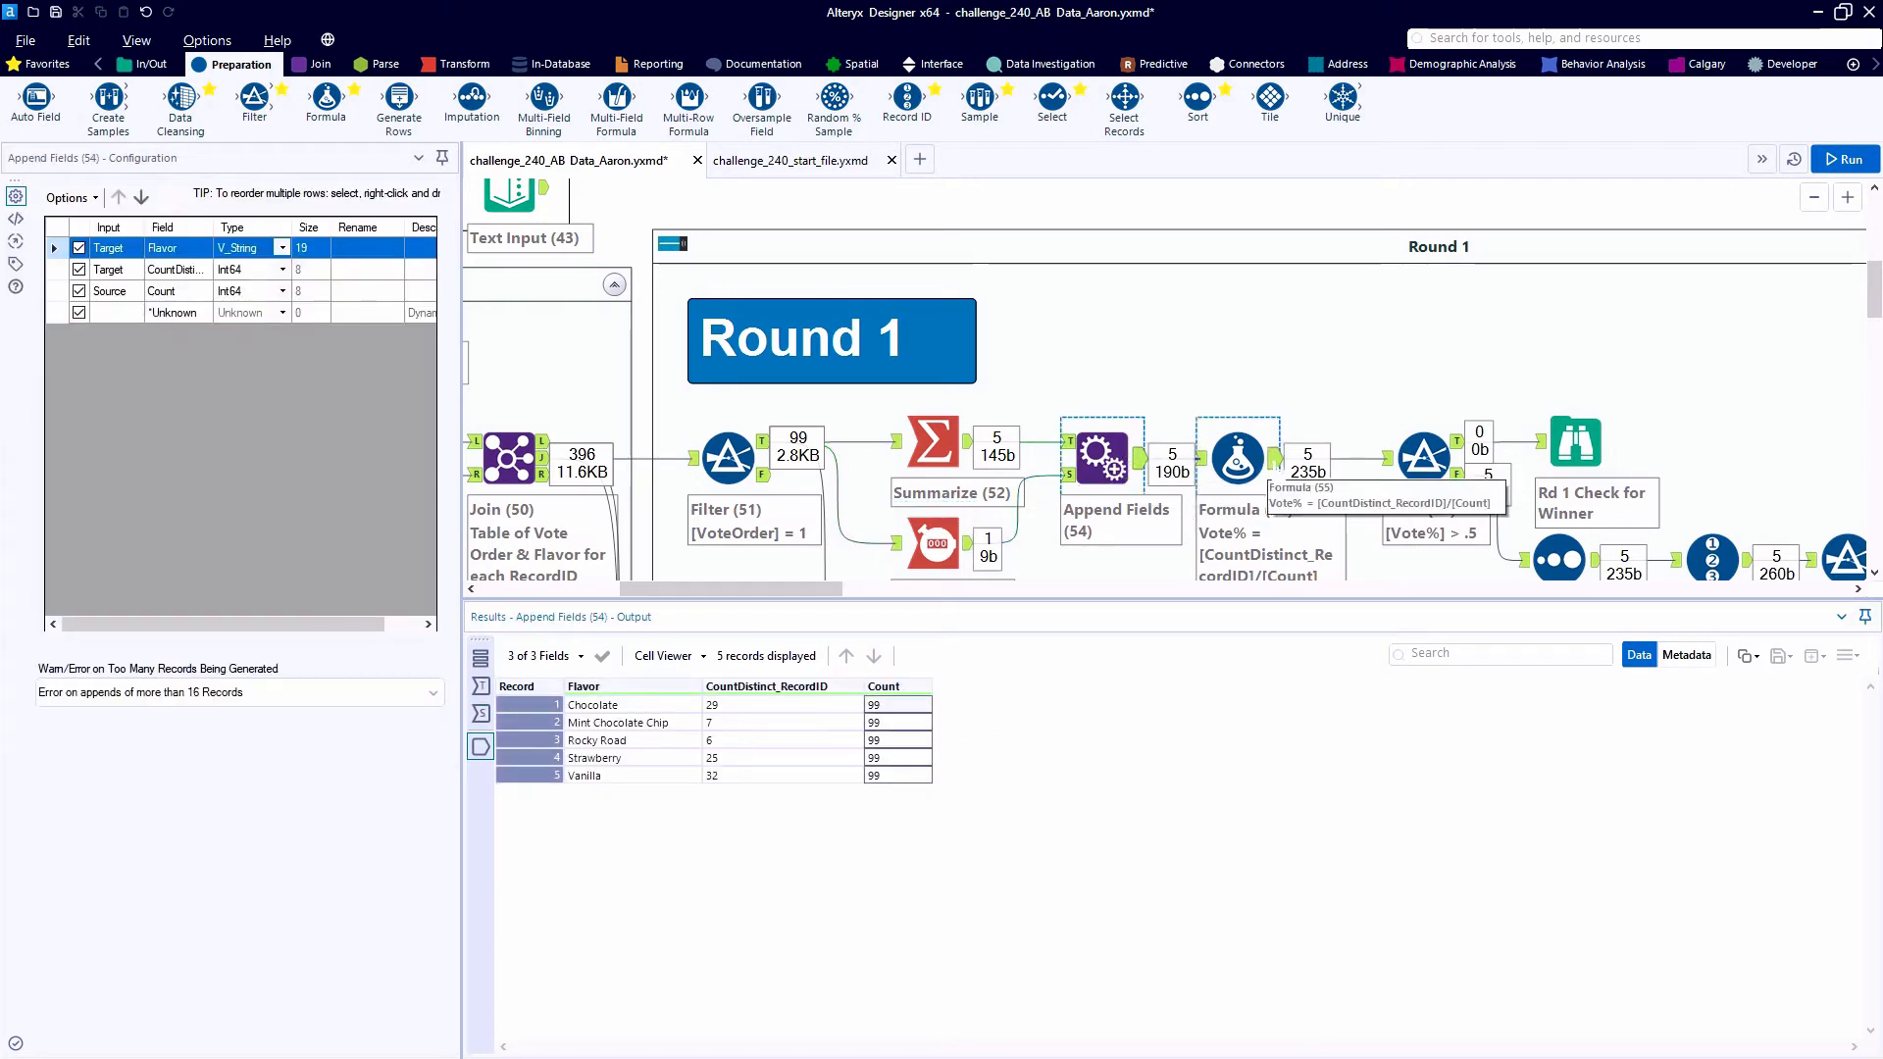
- Inspect the Formula tool's Vote% expression in Round 1 and the percentage it outputs for each flavor
click(1266, 461)
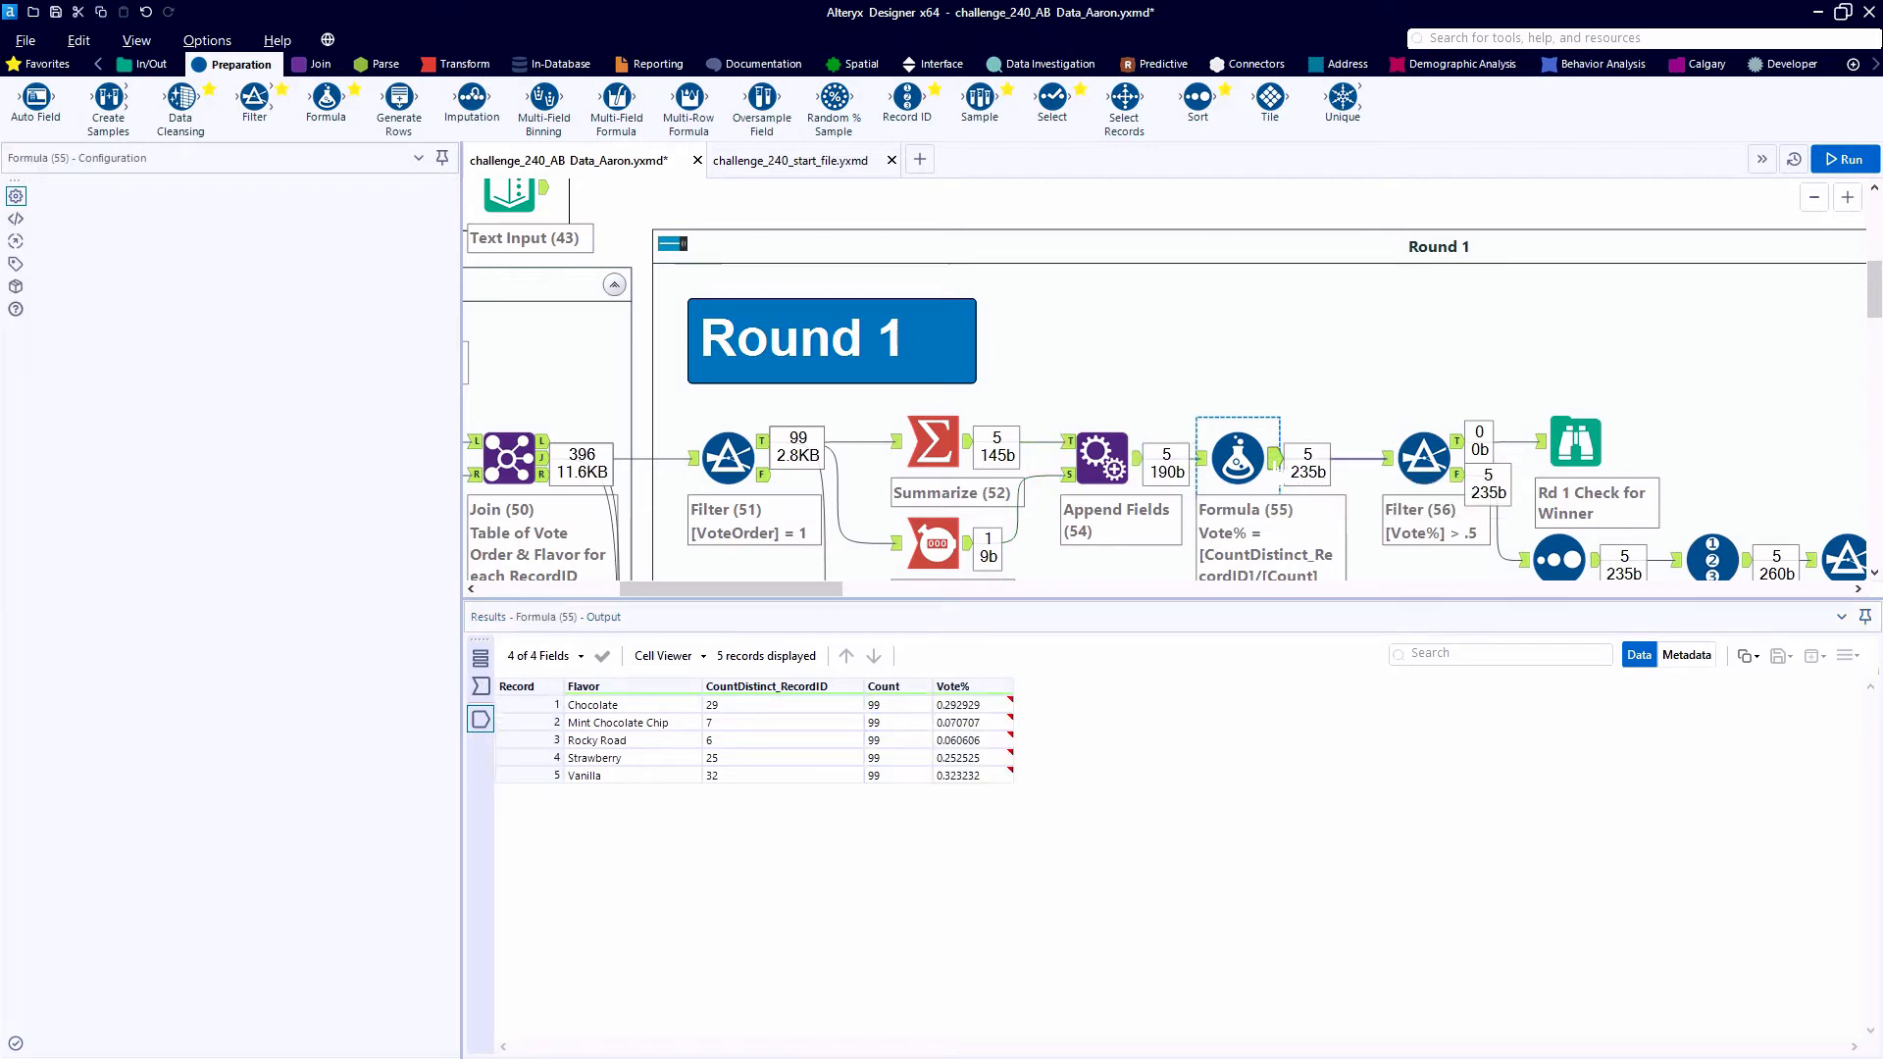
drag(835, 589, 863, 593)
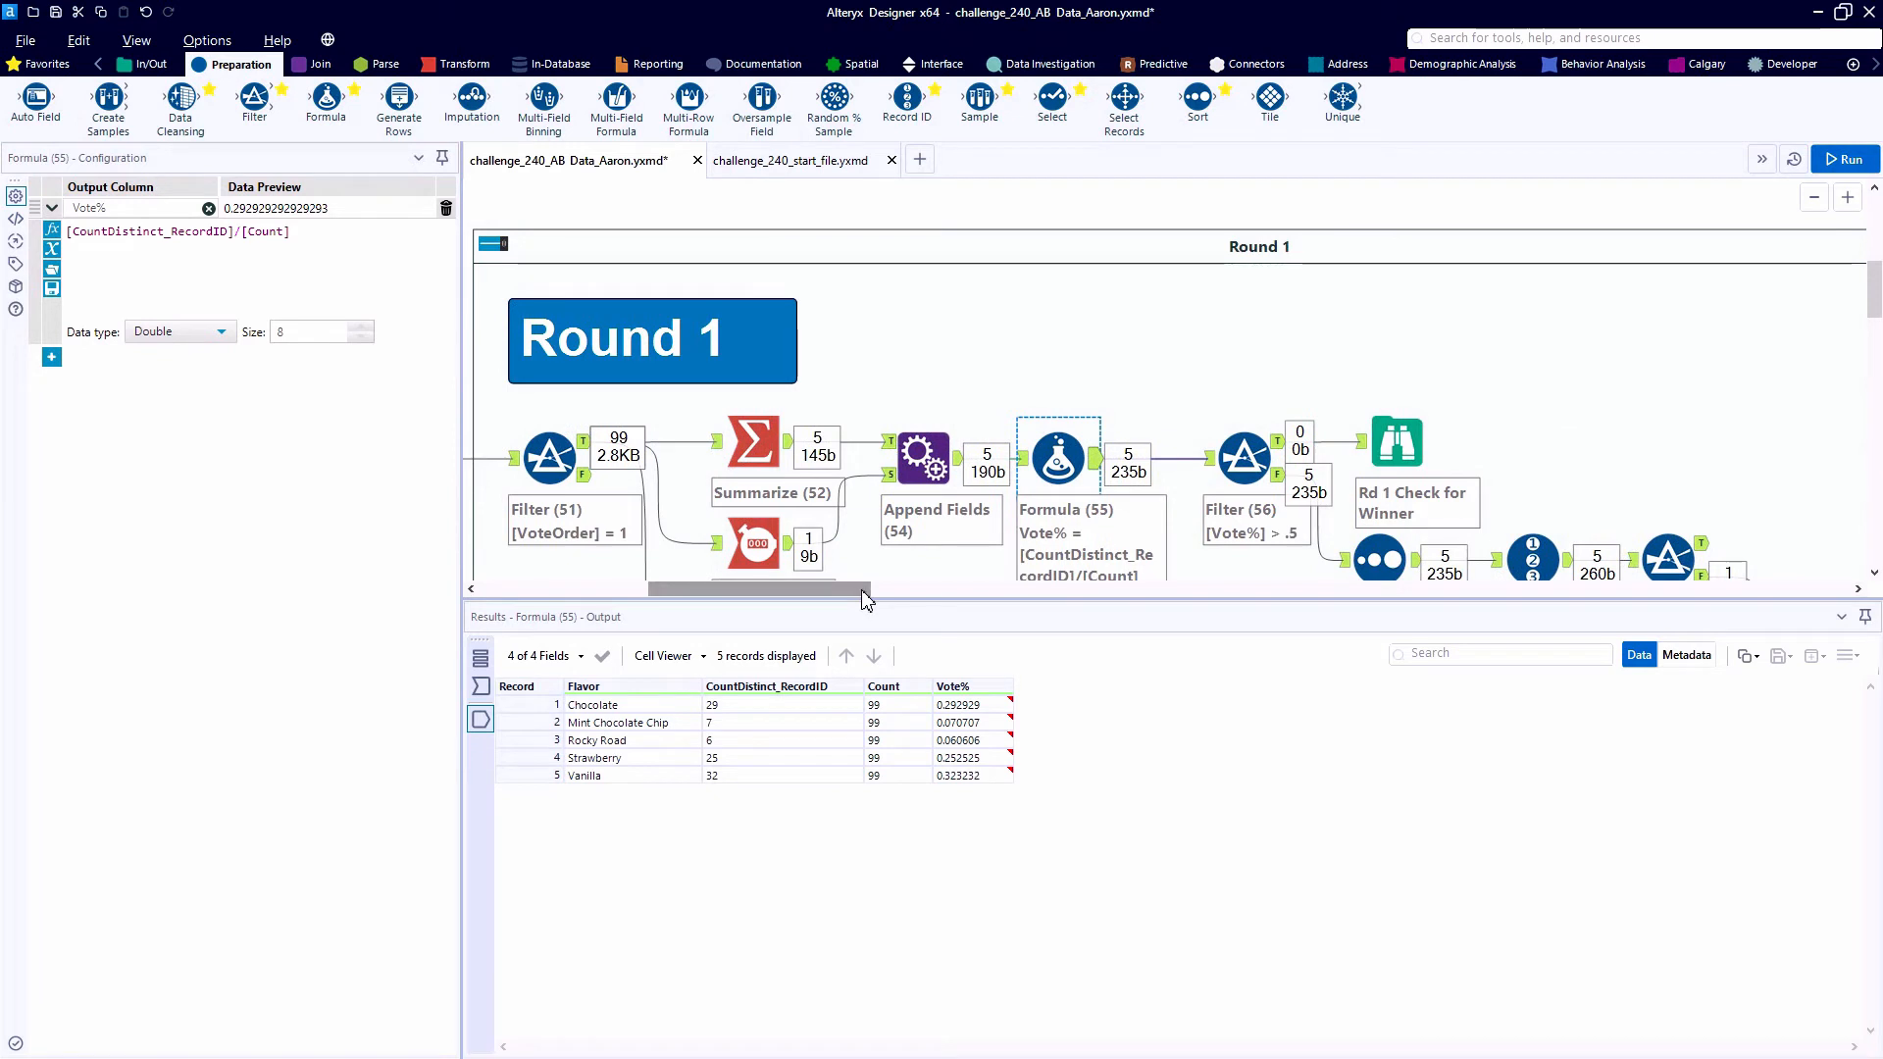
click(963, 708)
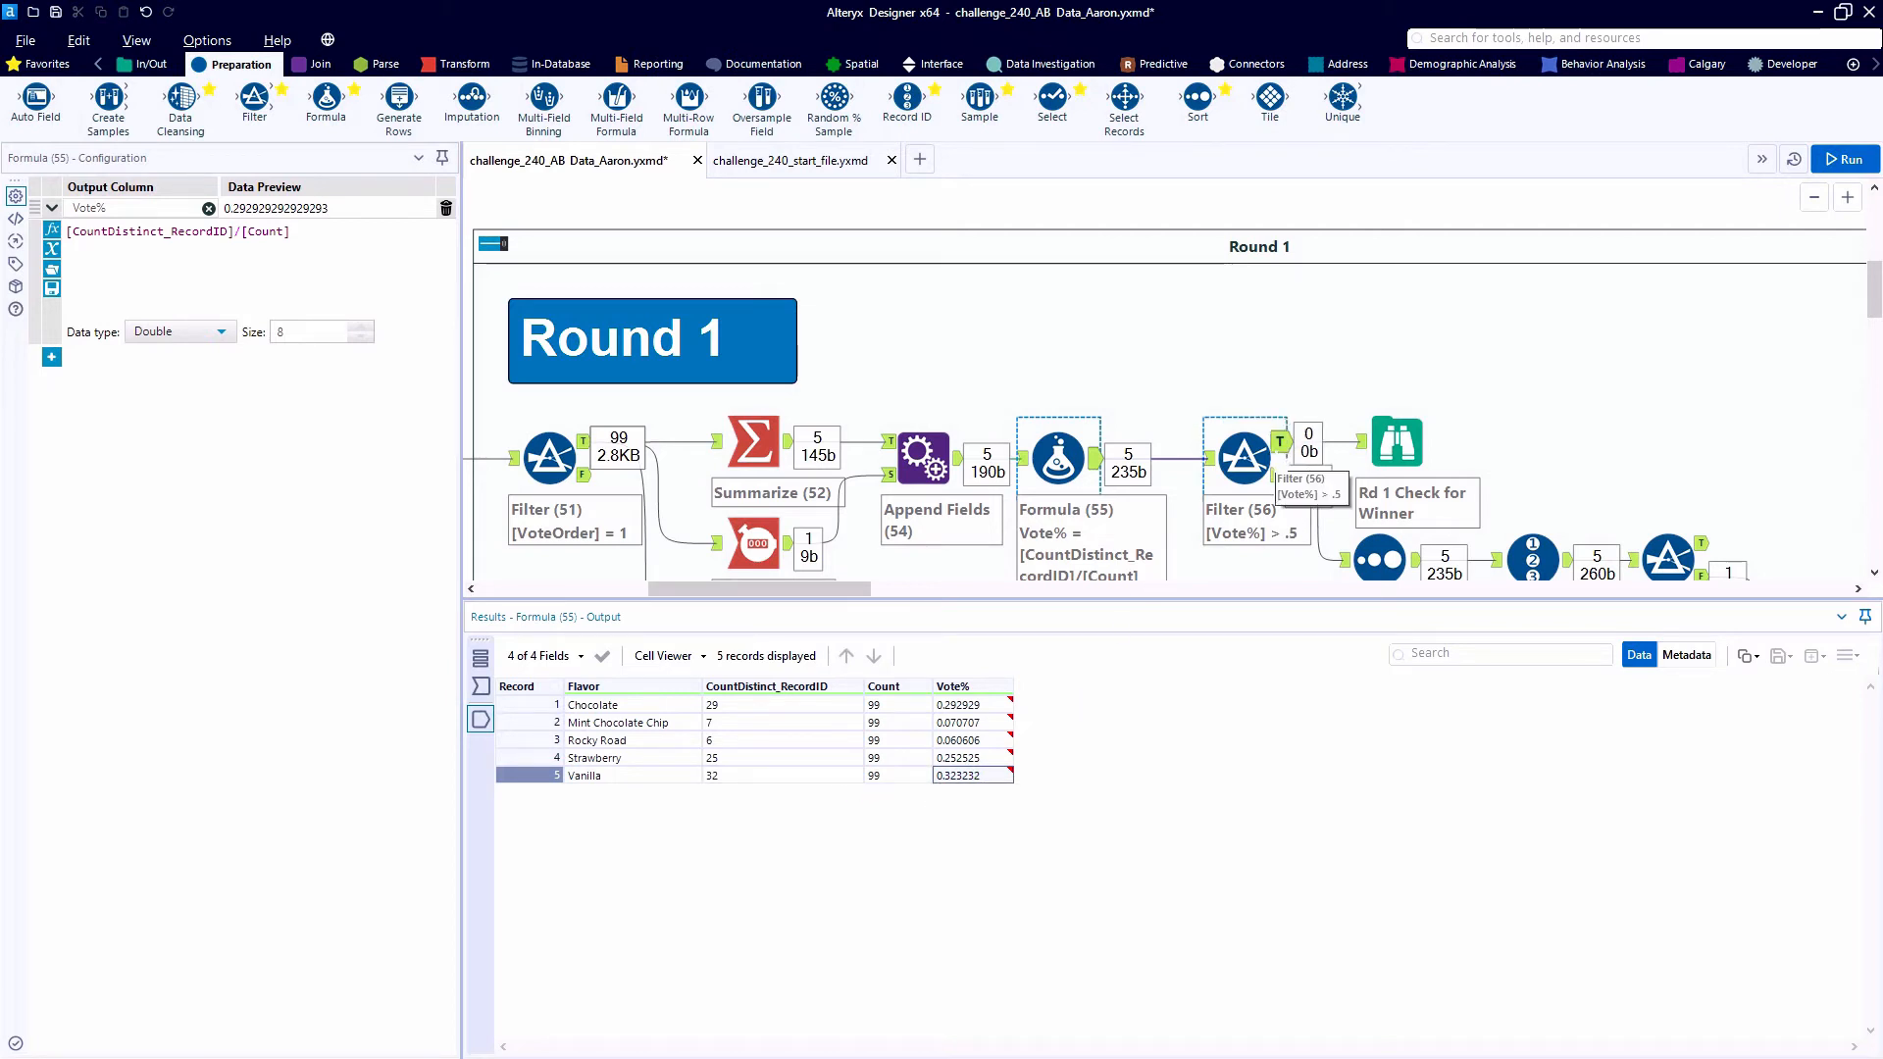
- Check the true output of the Vote% > .5 filter for a Round 1 winner, then view its false output
click(1280, 441)
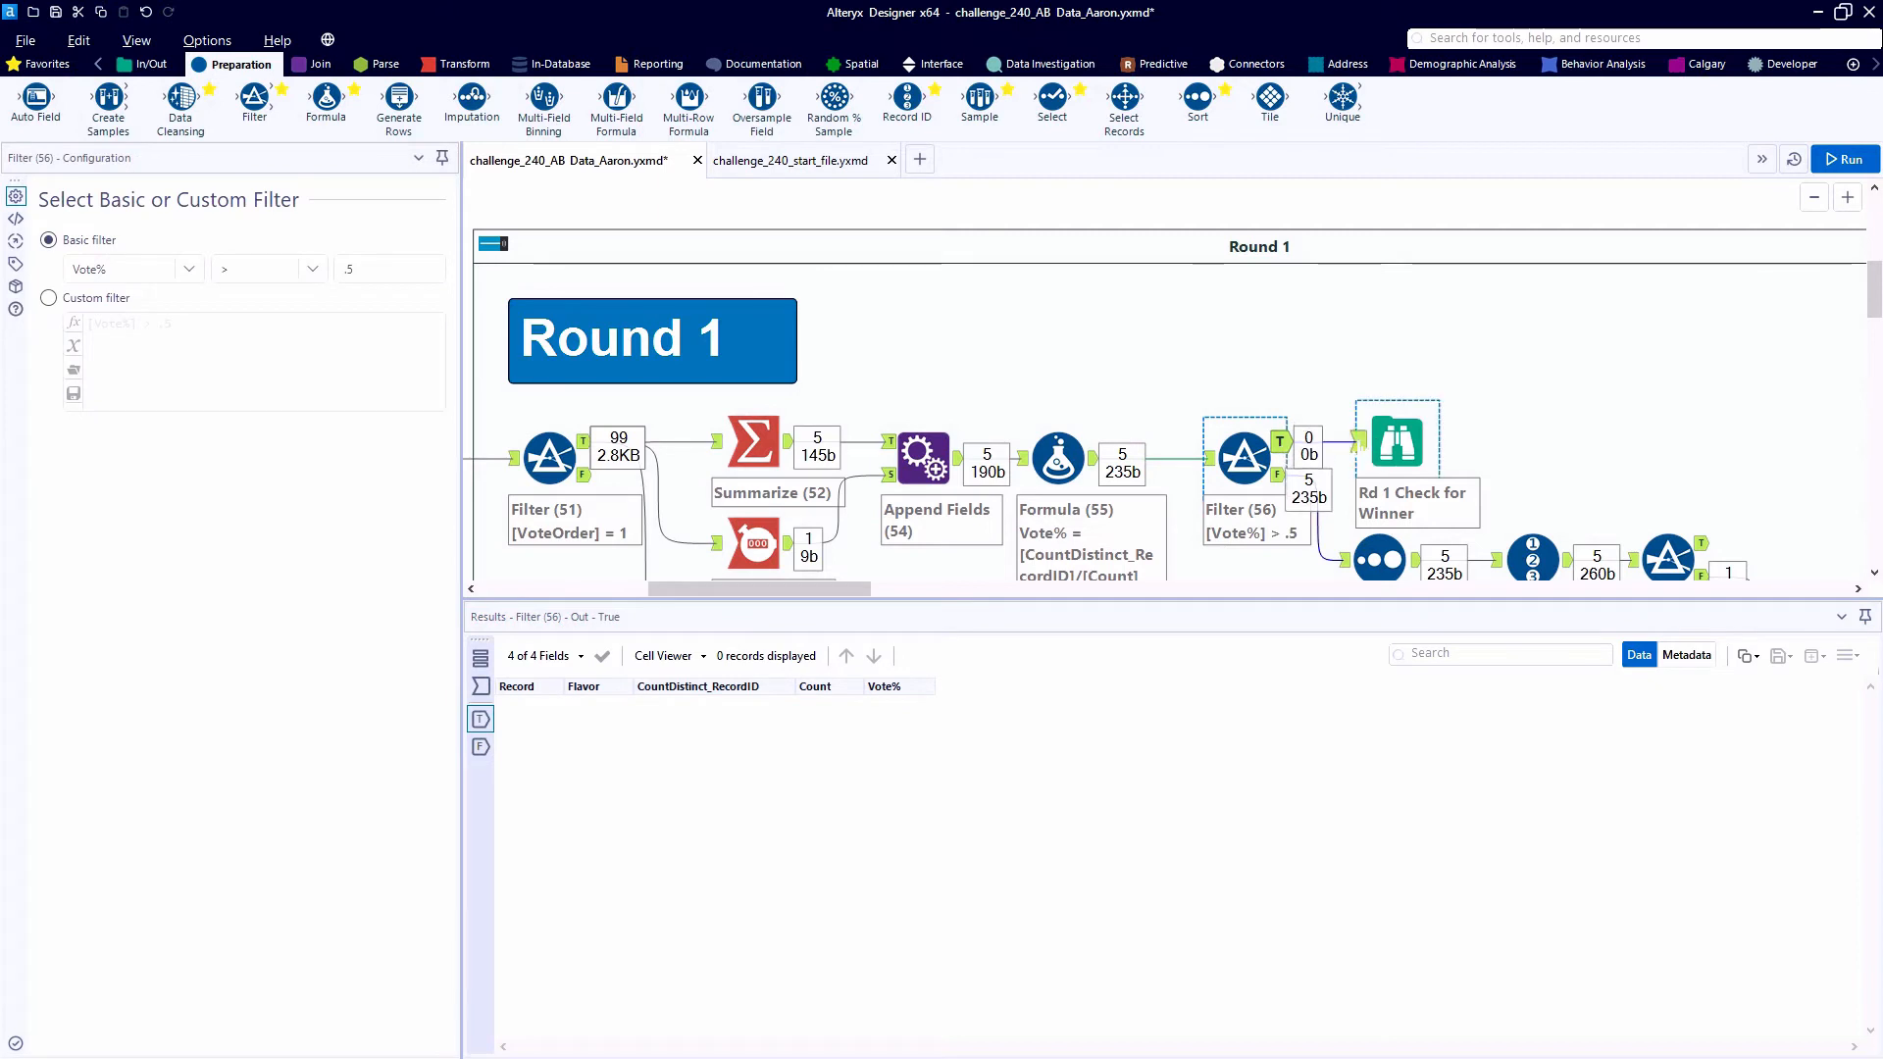
click(1344, 441)
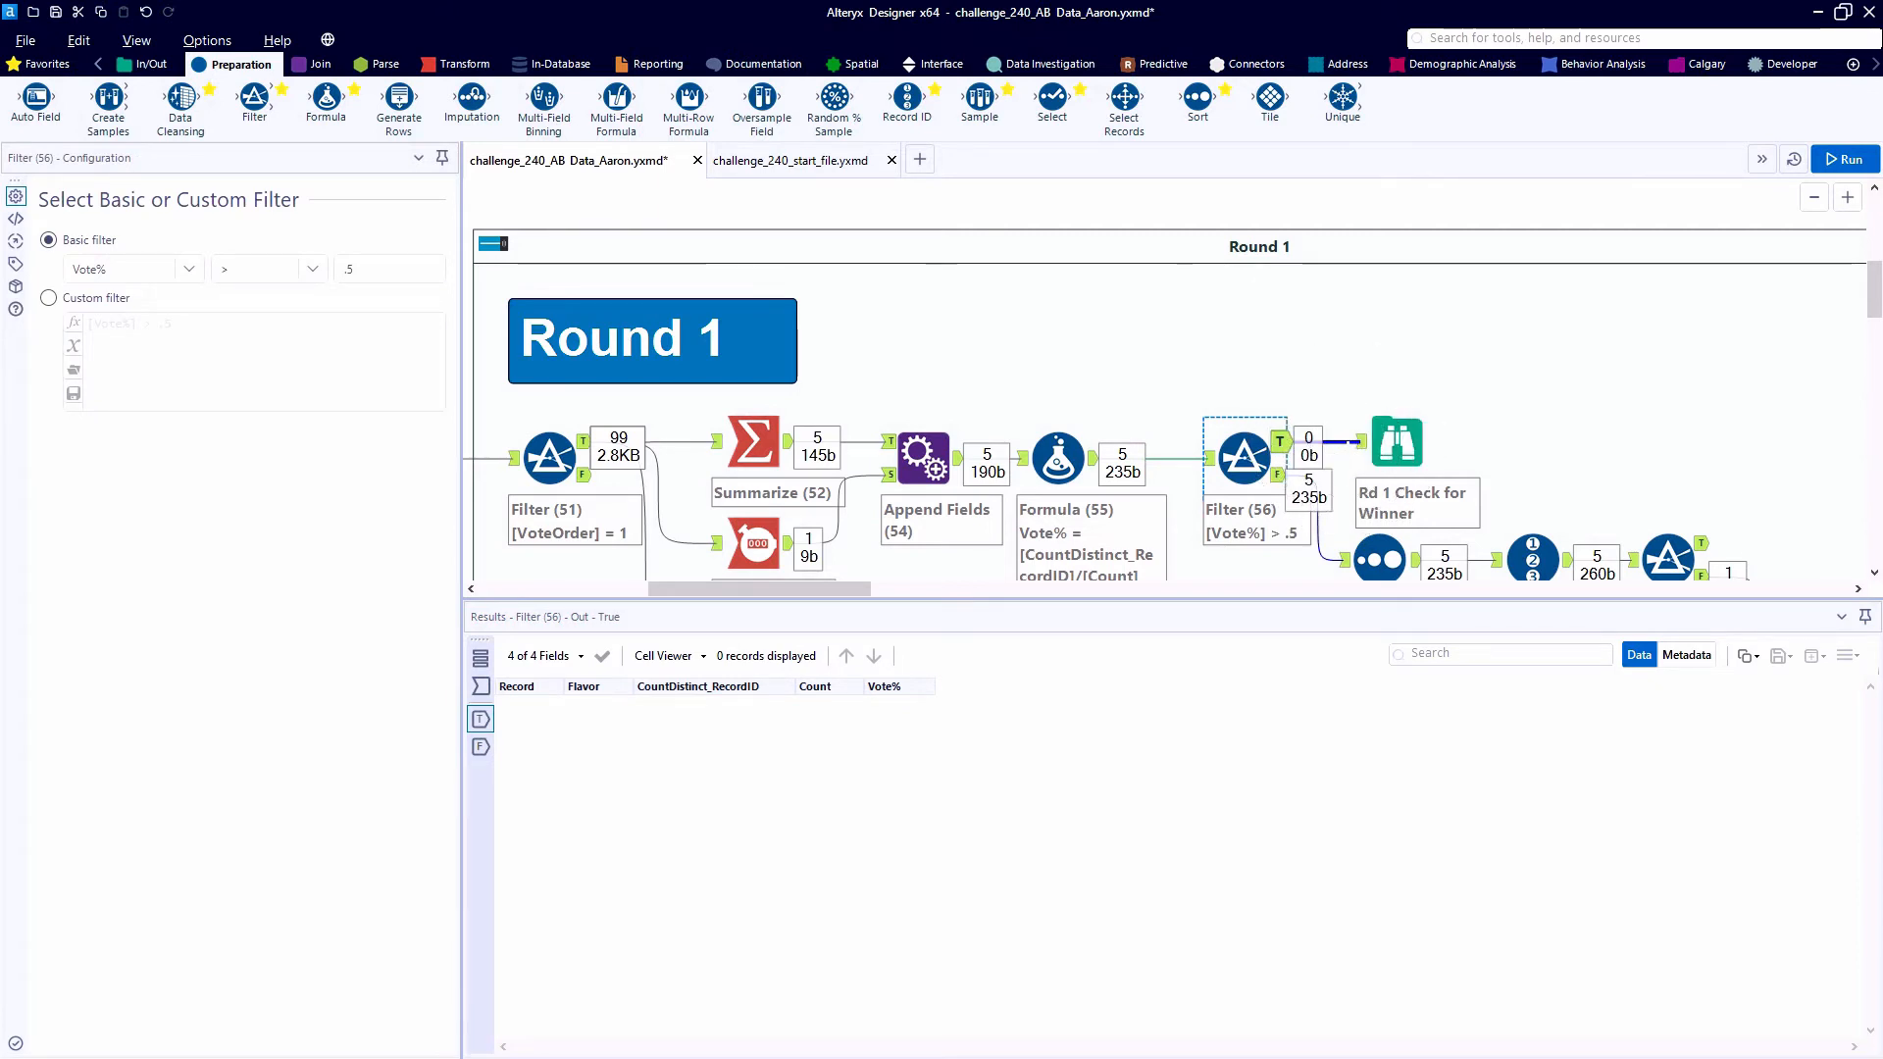
click(1344, 441)
click(1280, 474)
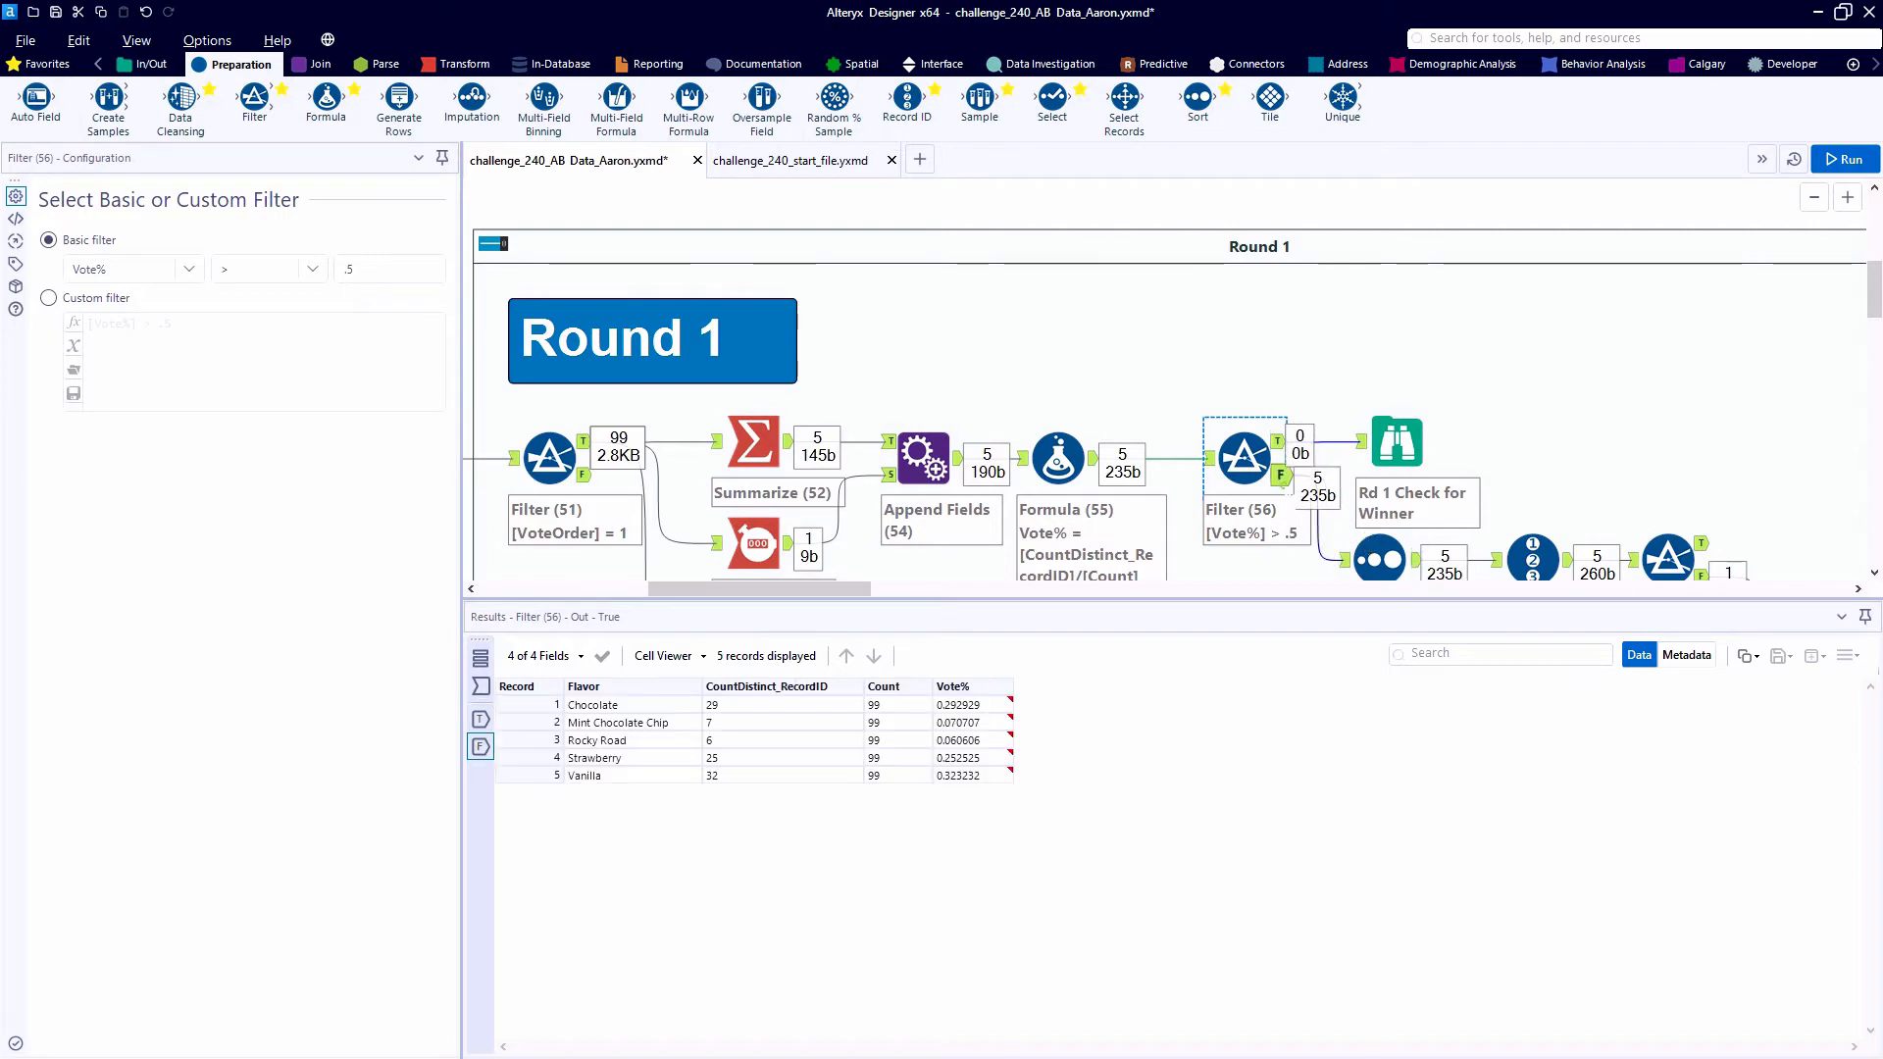
- Inspect the ascending CountDistinct_RecordID sort and the DropPosition values assigned by Record ID (73), focusing on the lowest-ranked flavor
scroll(871, 549, down, 3)
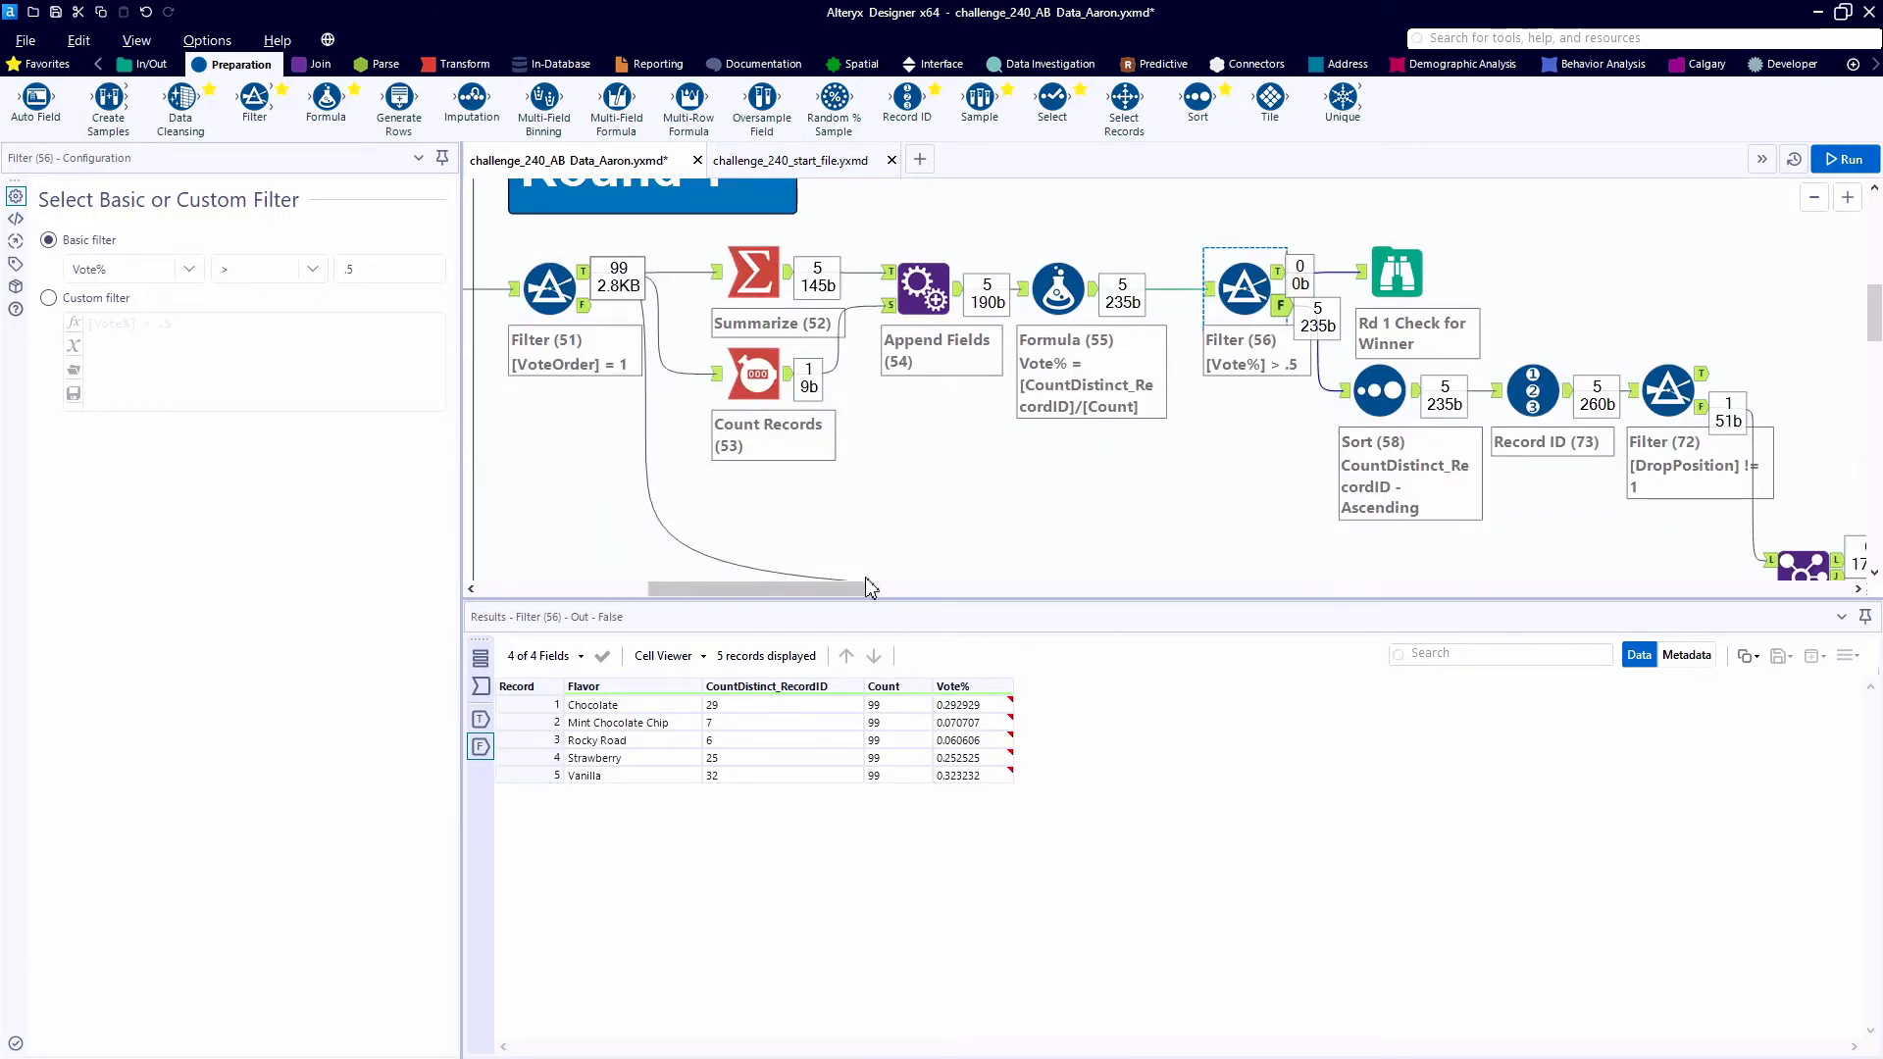
drag(871, 586, 984, 608)
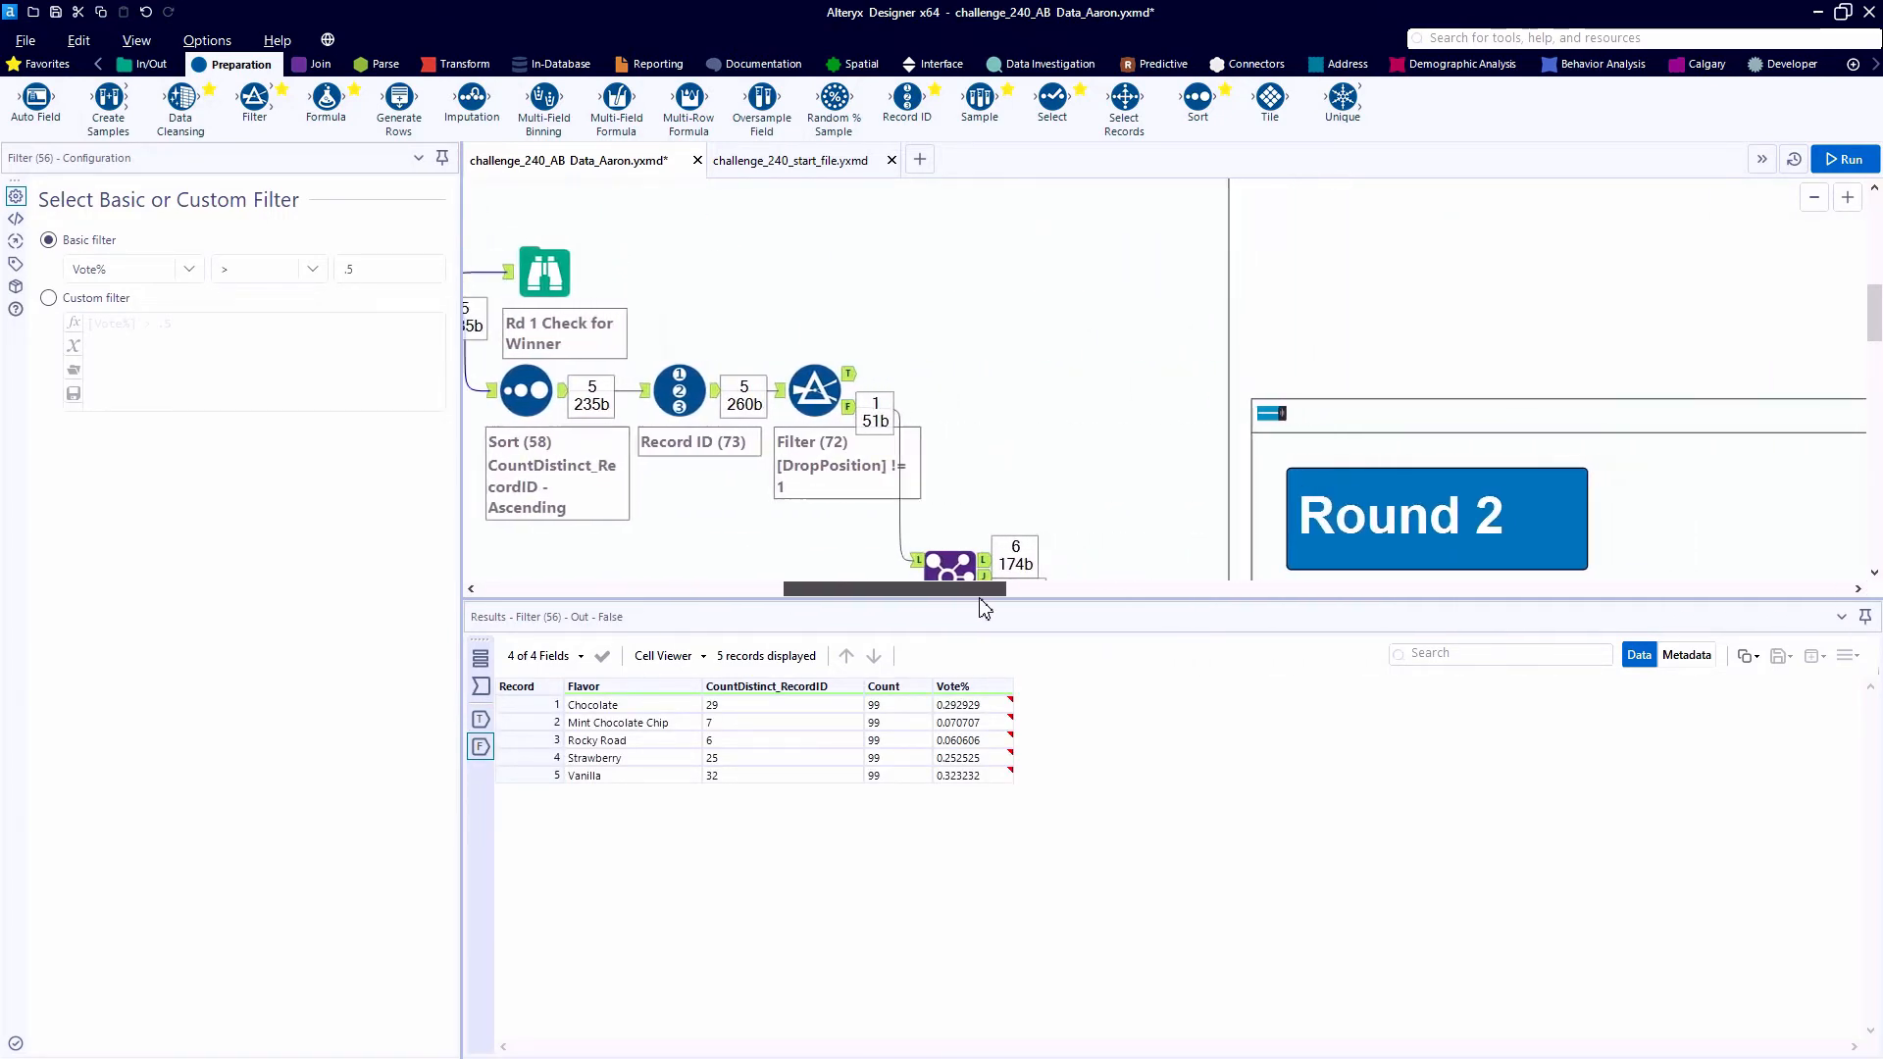
scroll(812, 522, down, 2)
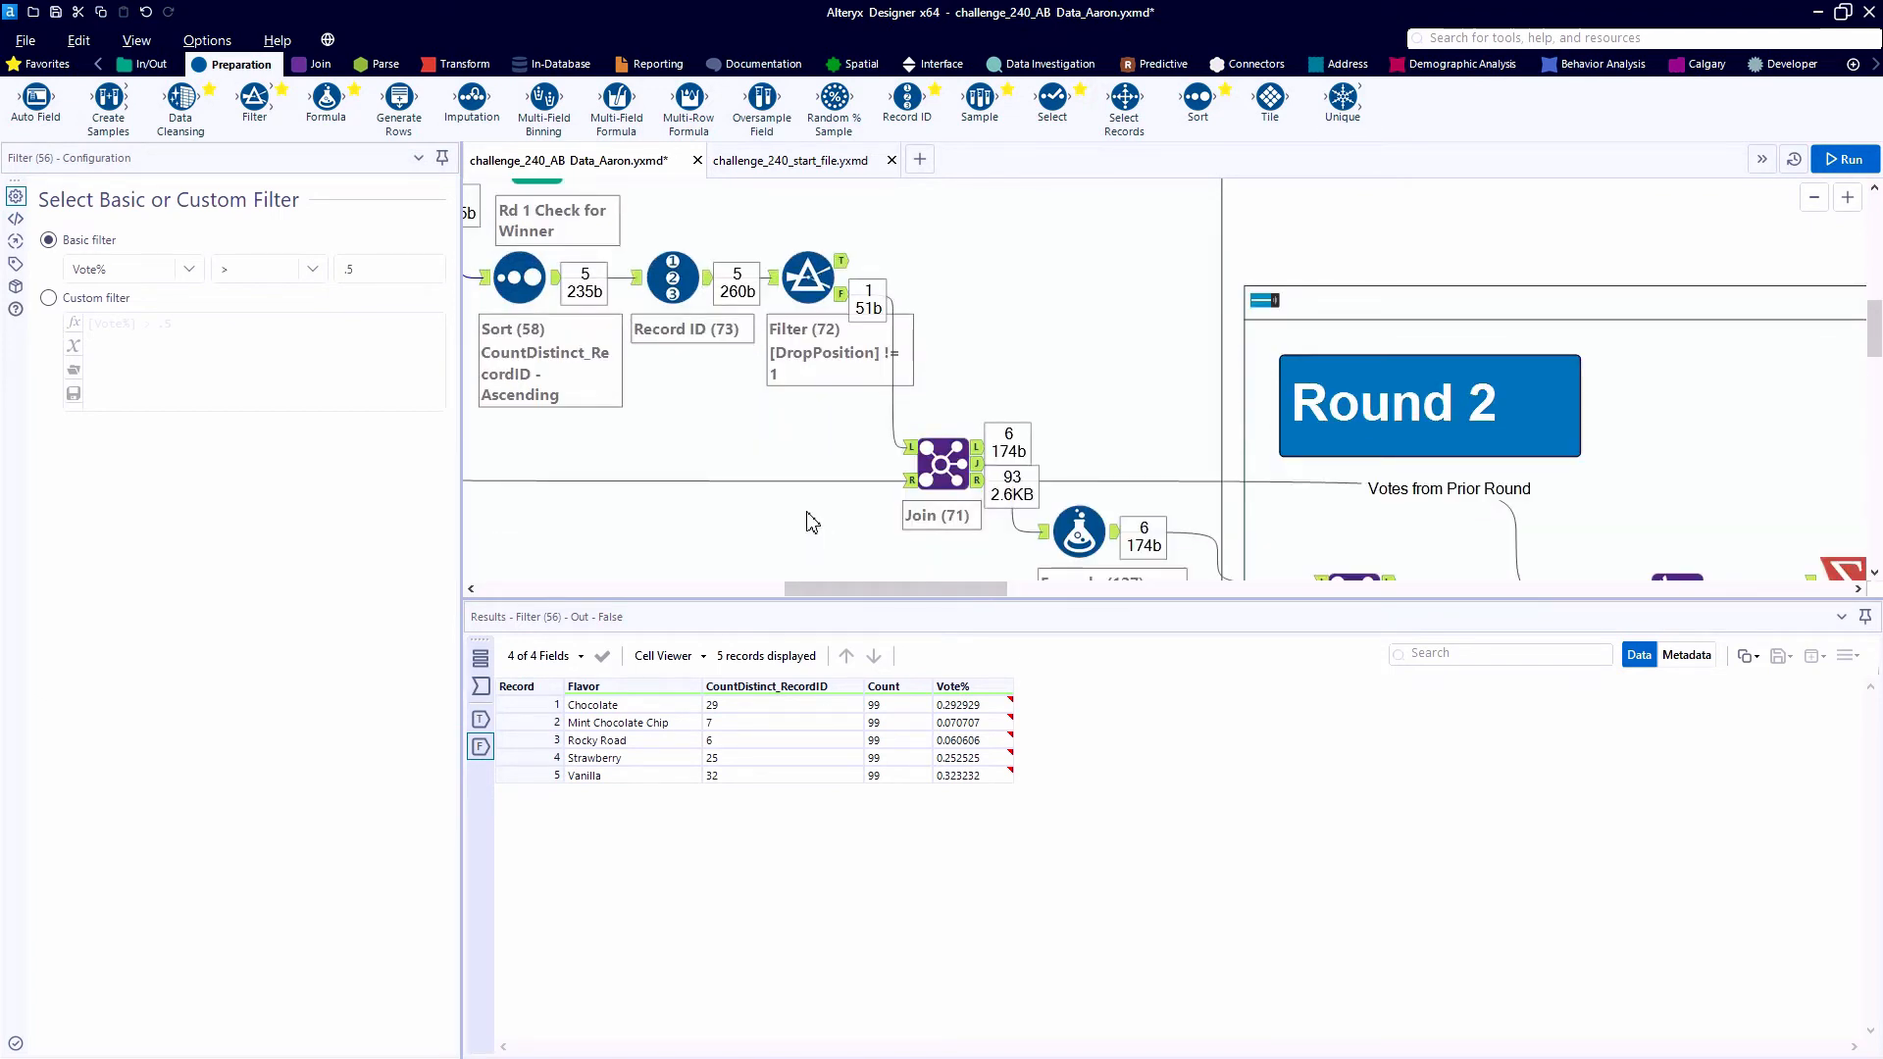
scroll(813, 522, down, 1)
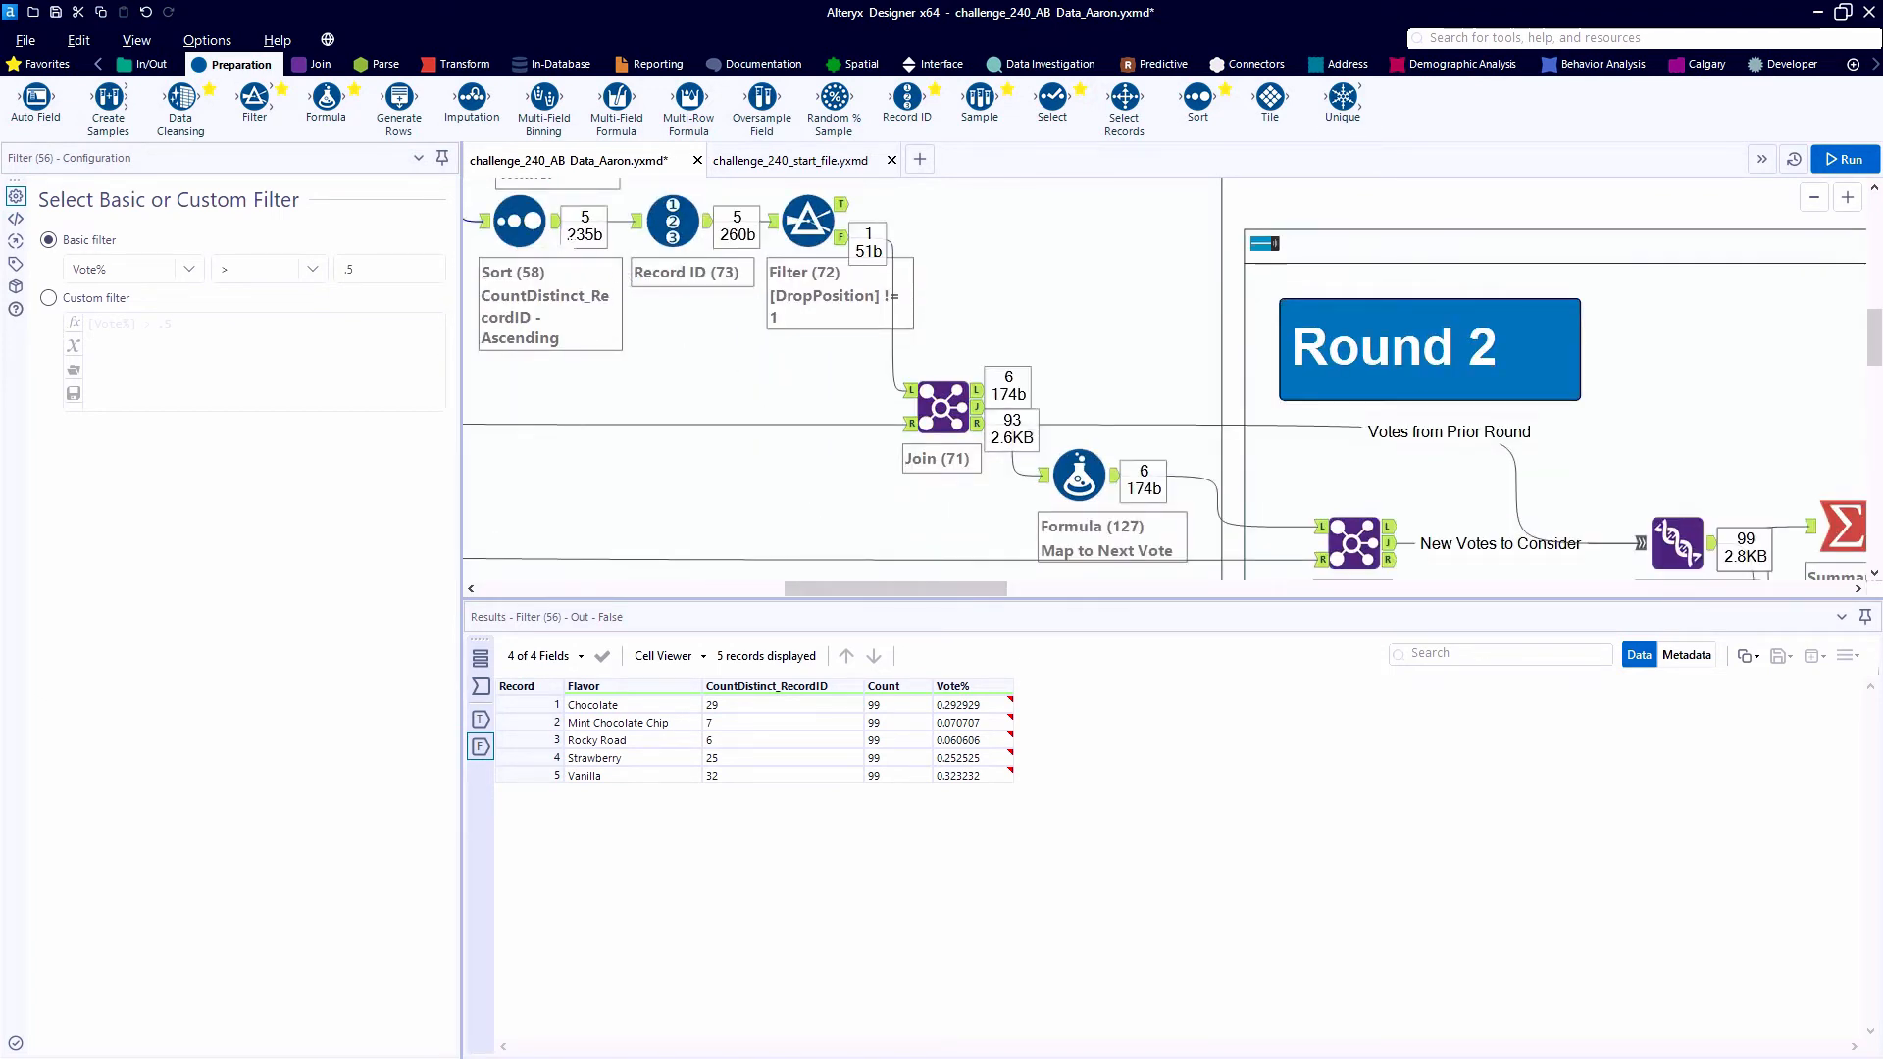
click(570, 237)
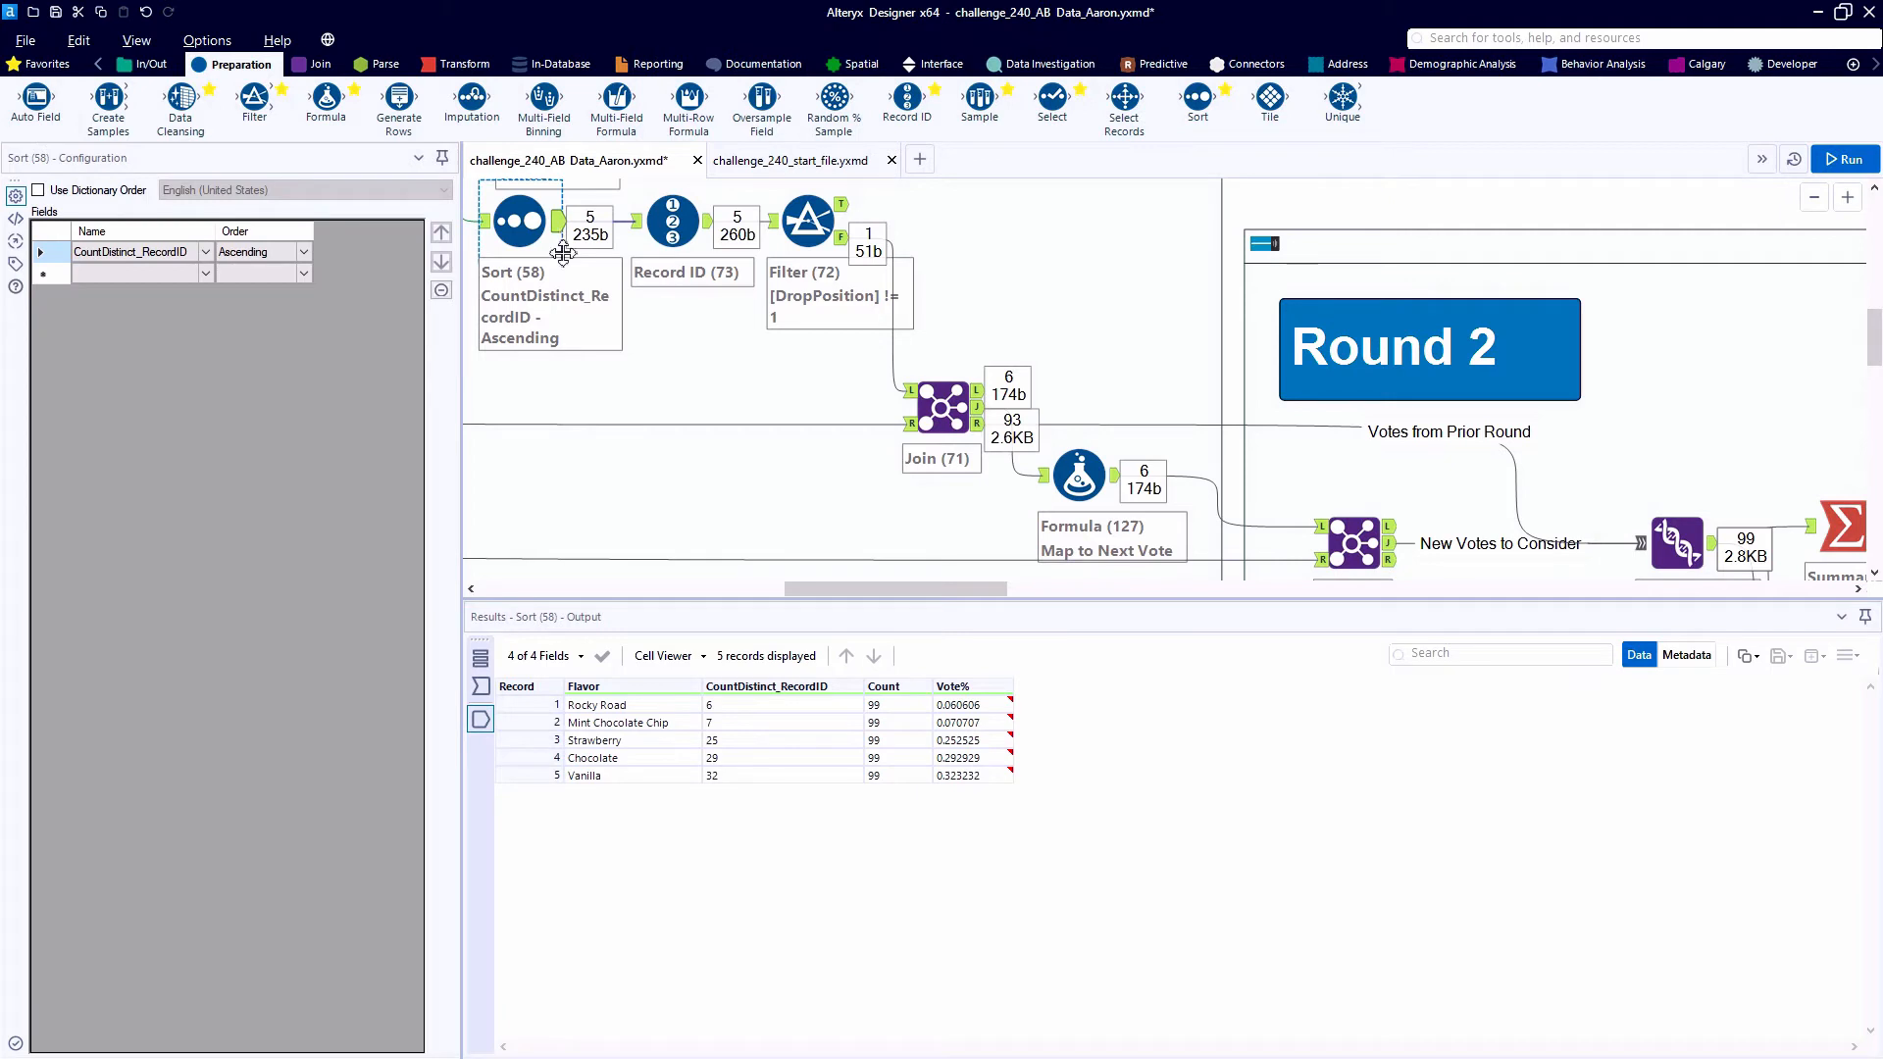
click(721, 706)
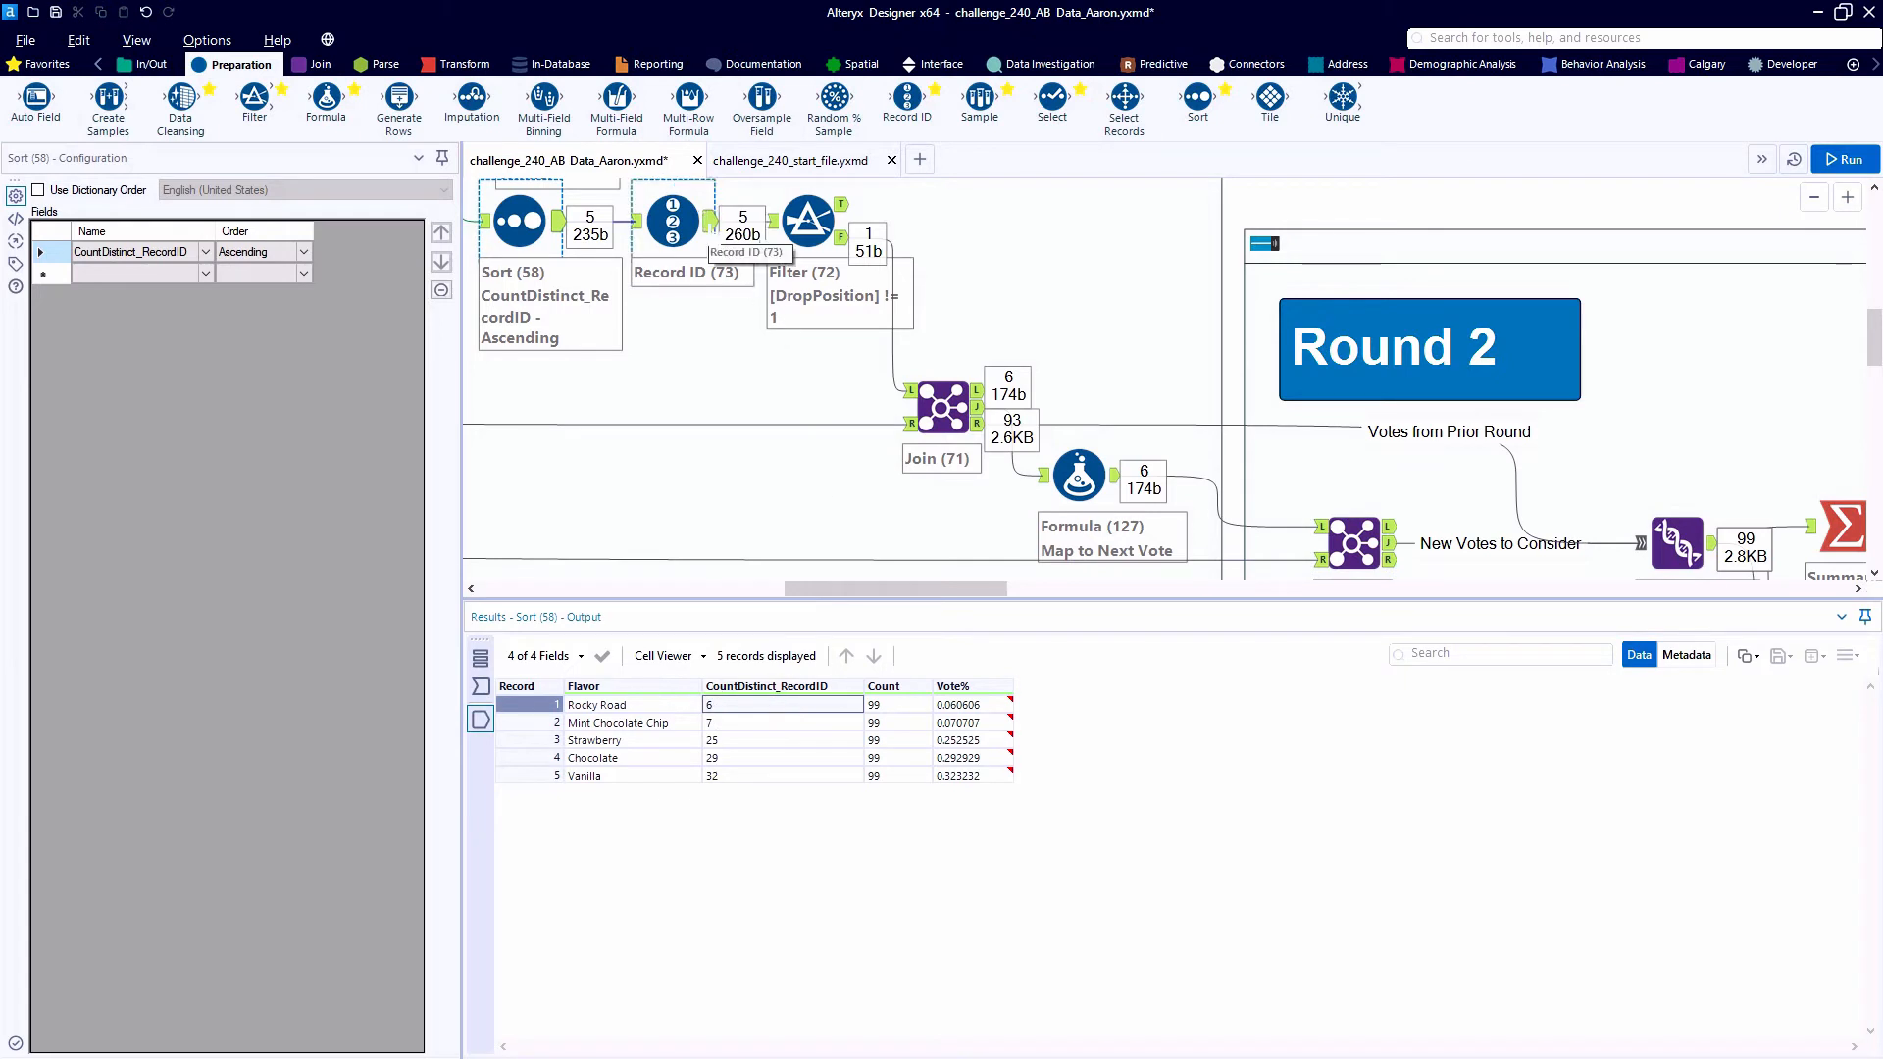
click(673, 222)
click(648, 706)
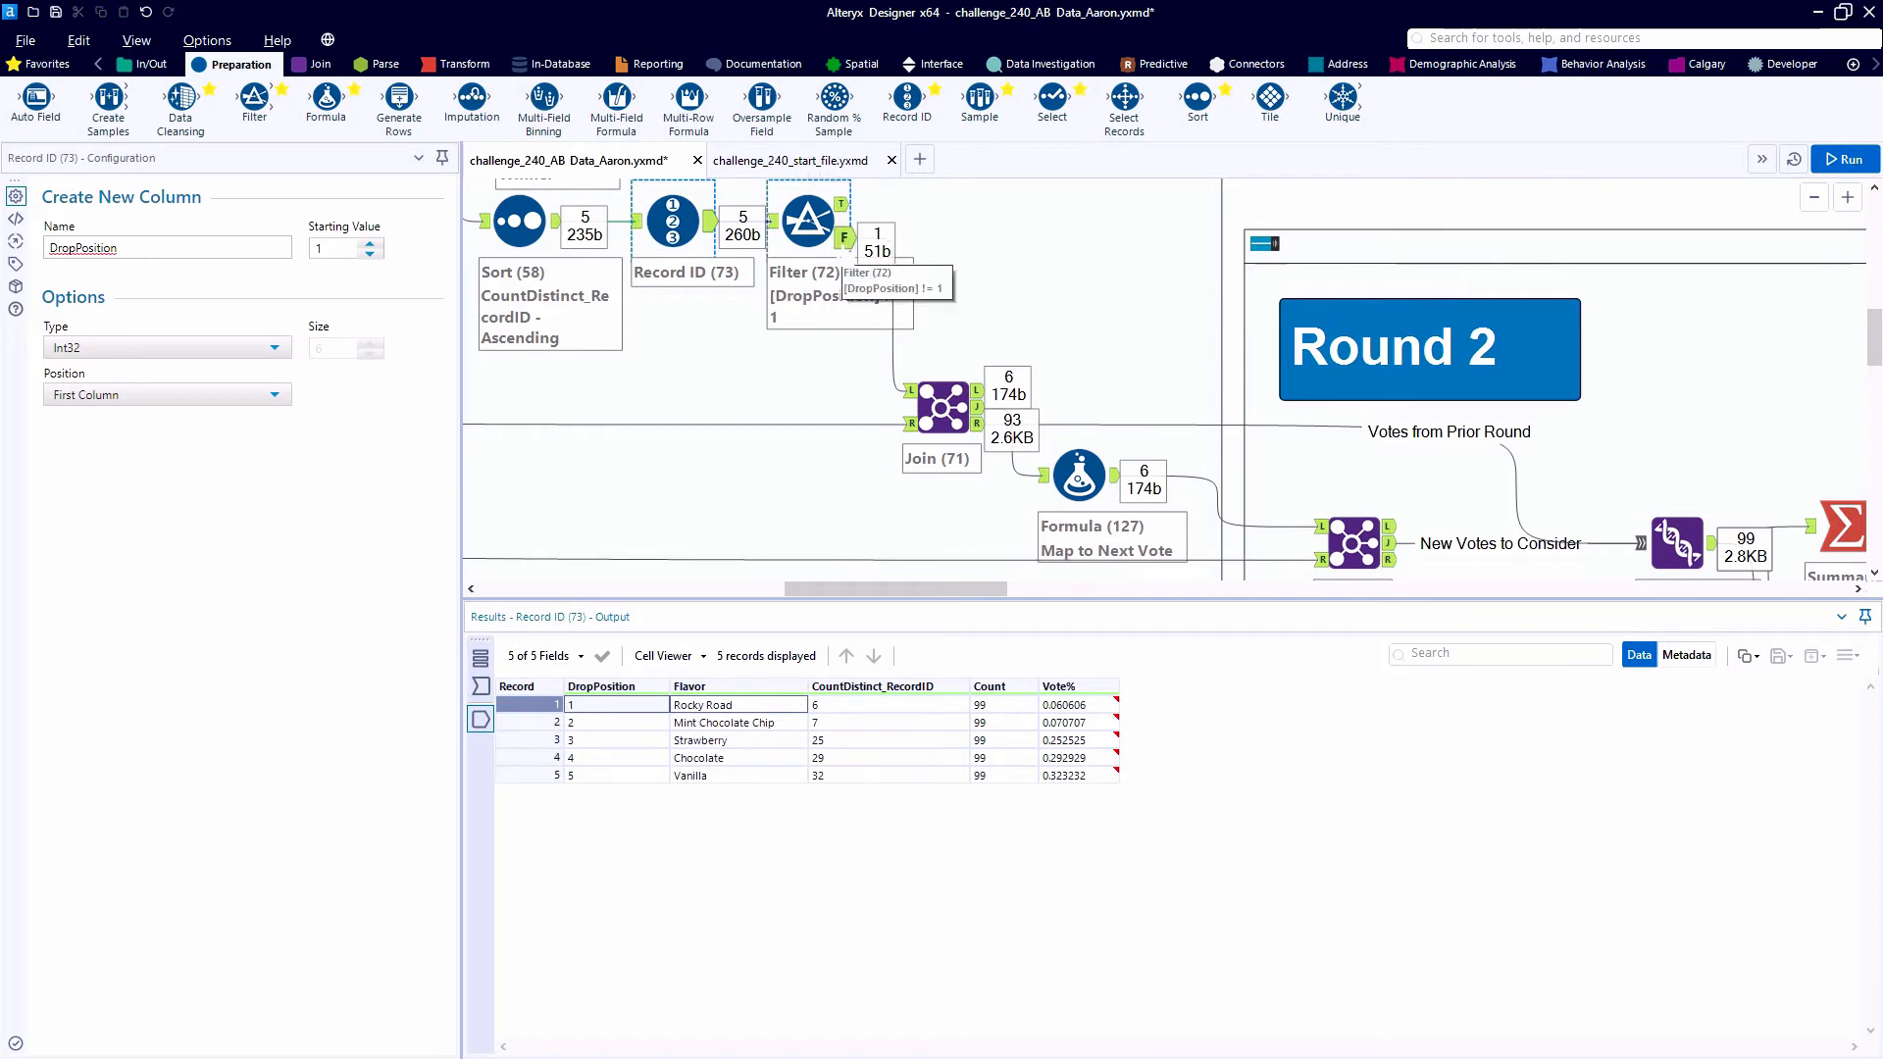
- Examine the dropped flavor in the false output of the DropPosition filter, then the matching voter records output by Join (71)
click(842, 238)
click(690, 708)
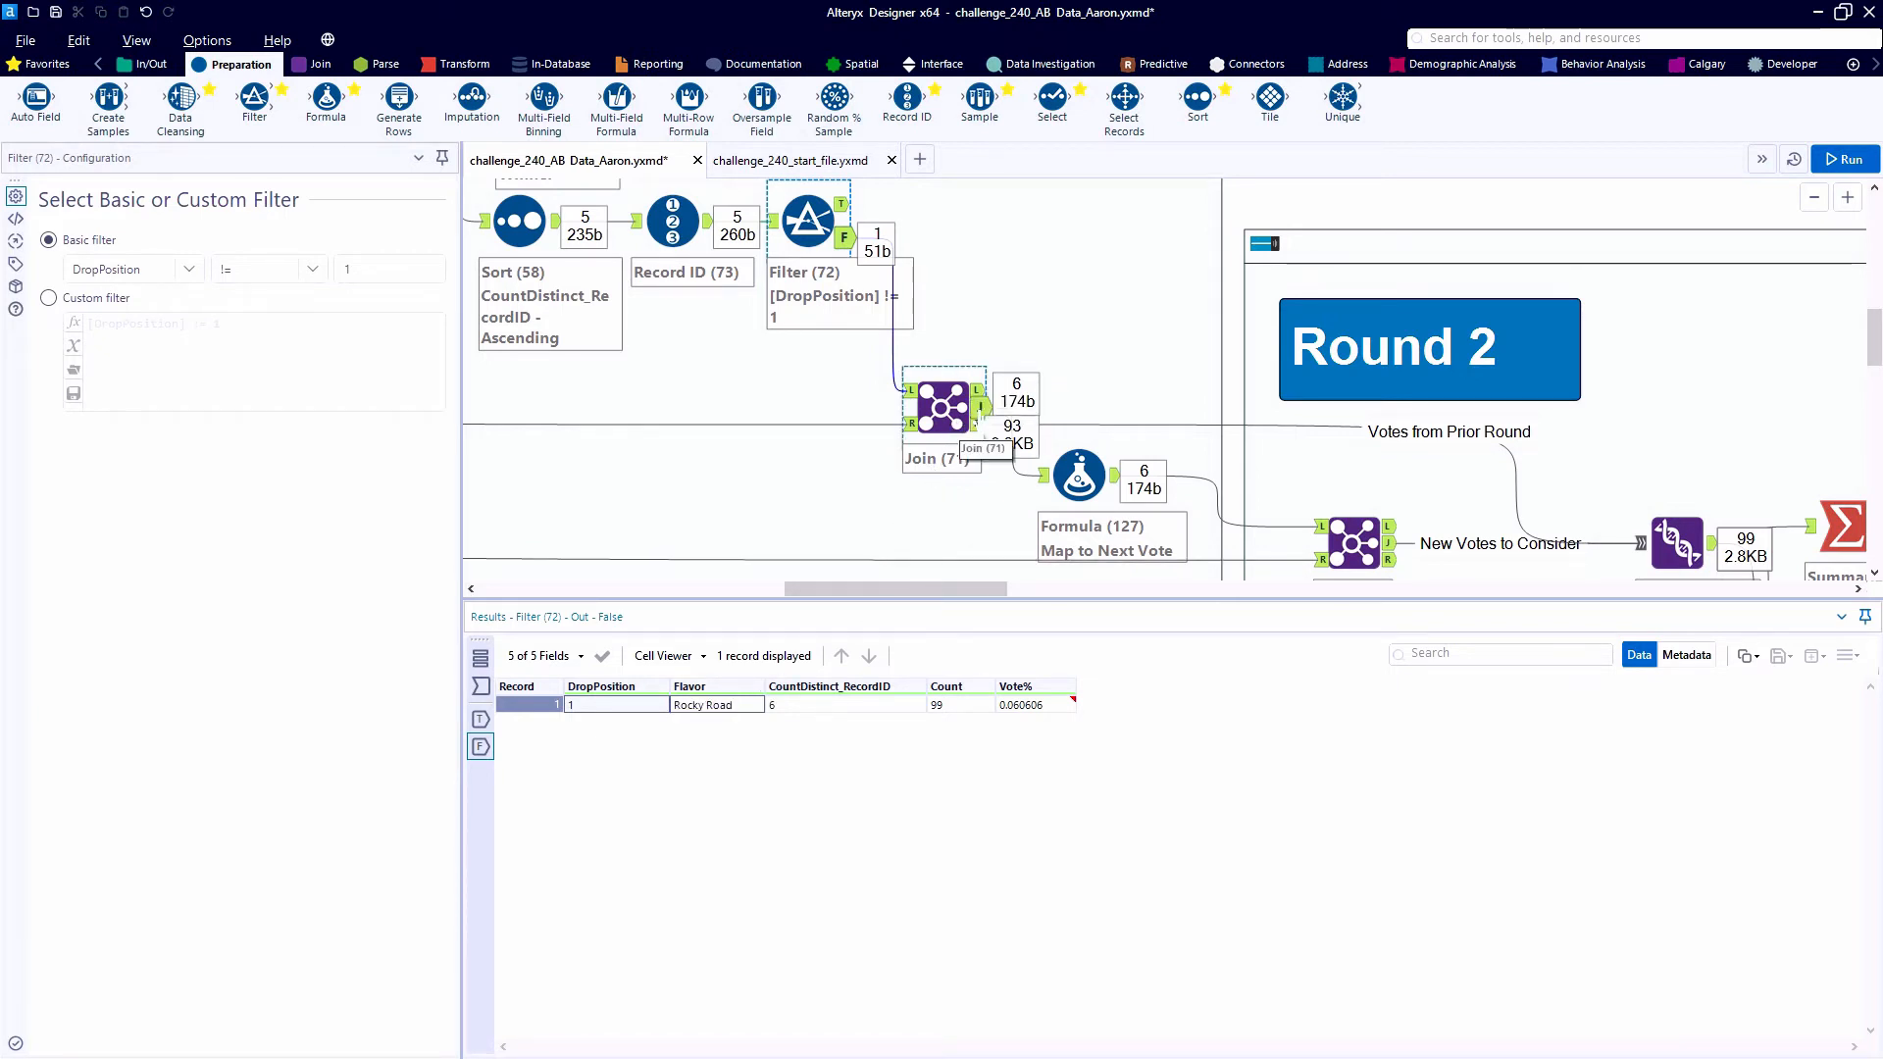
click(981, 406)
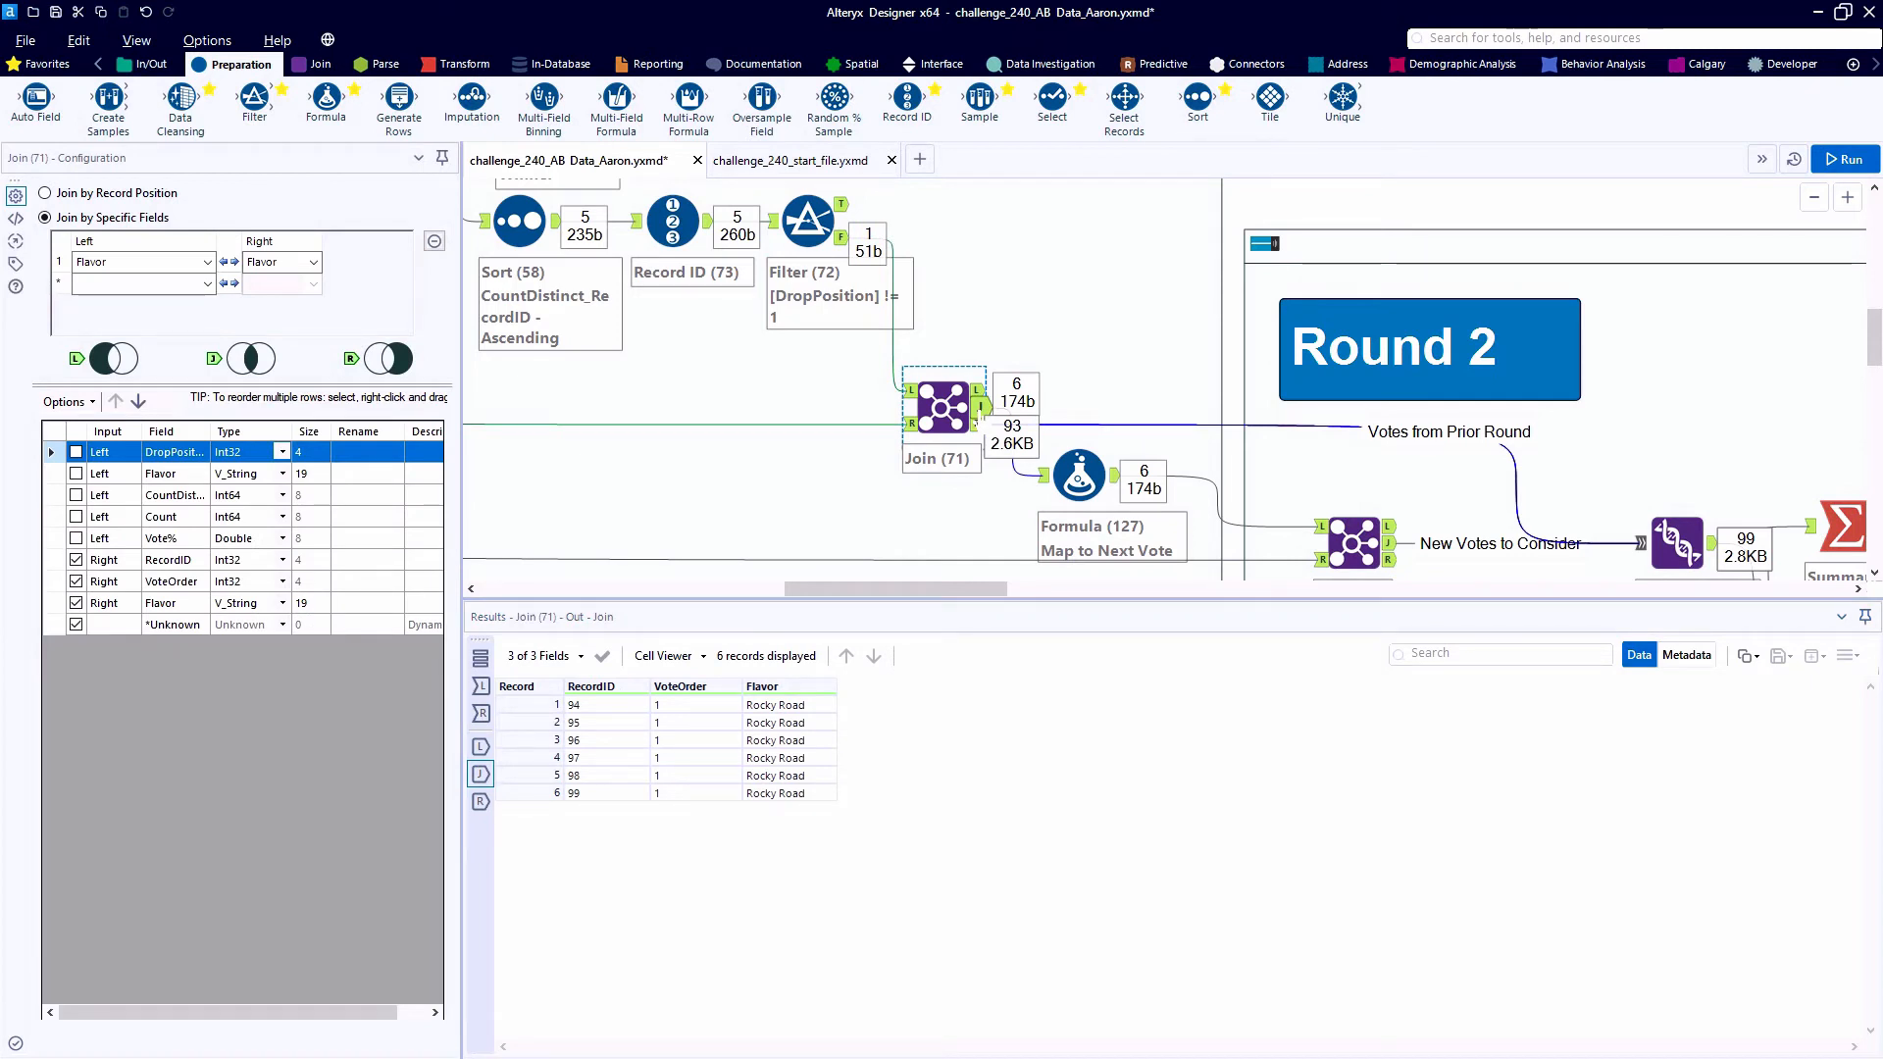
scroll(981, 413, down, 1)
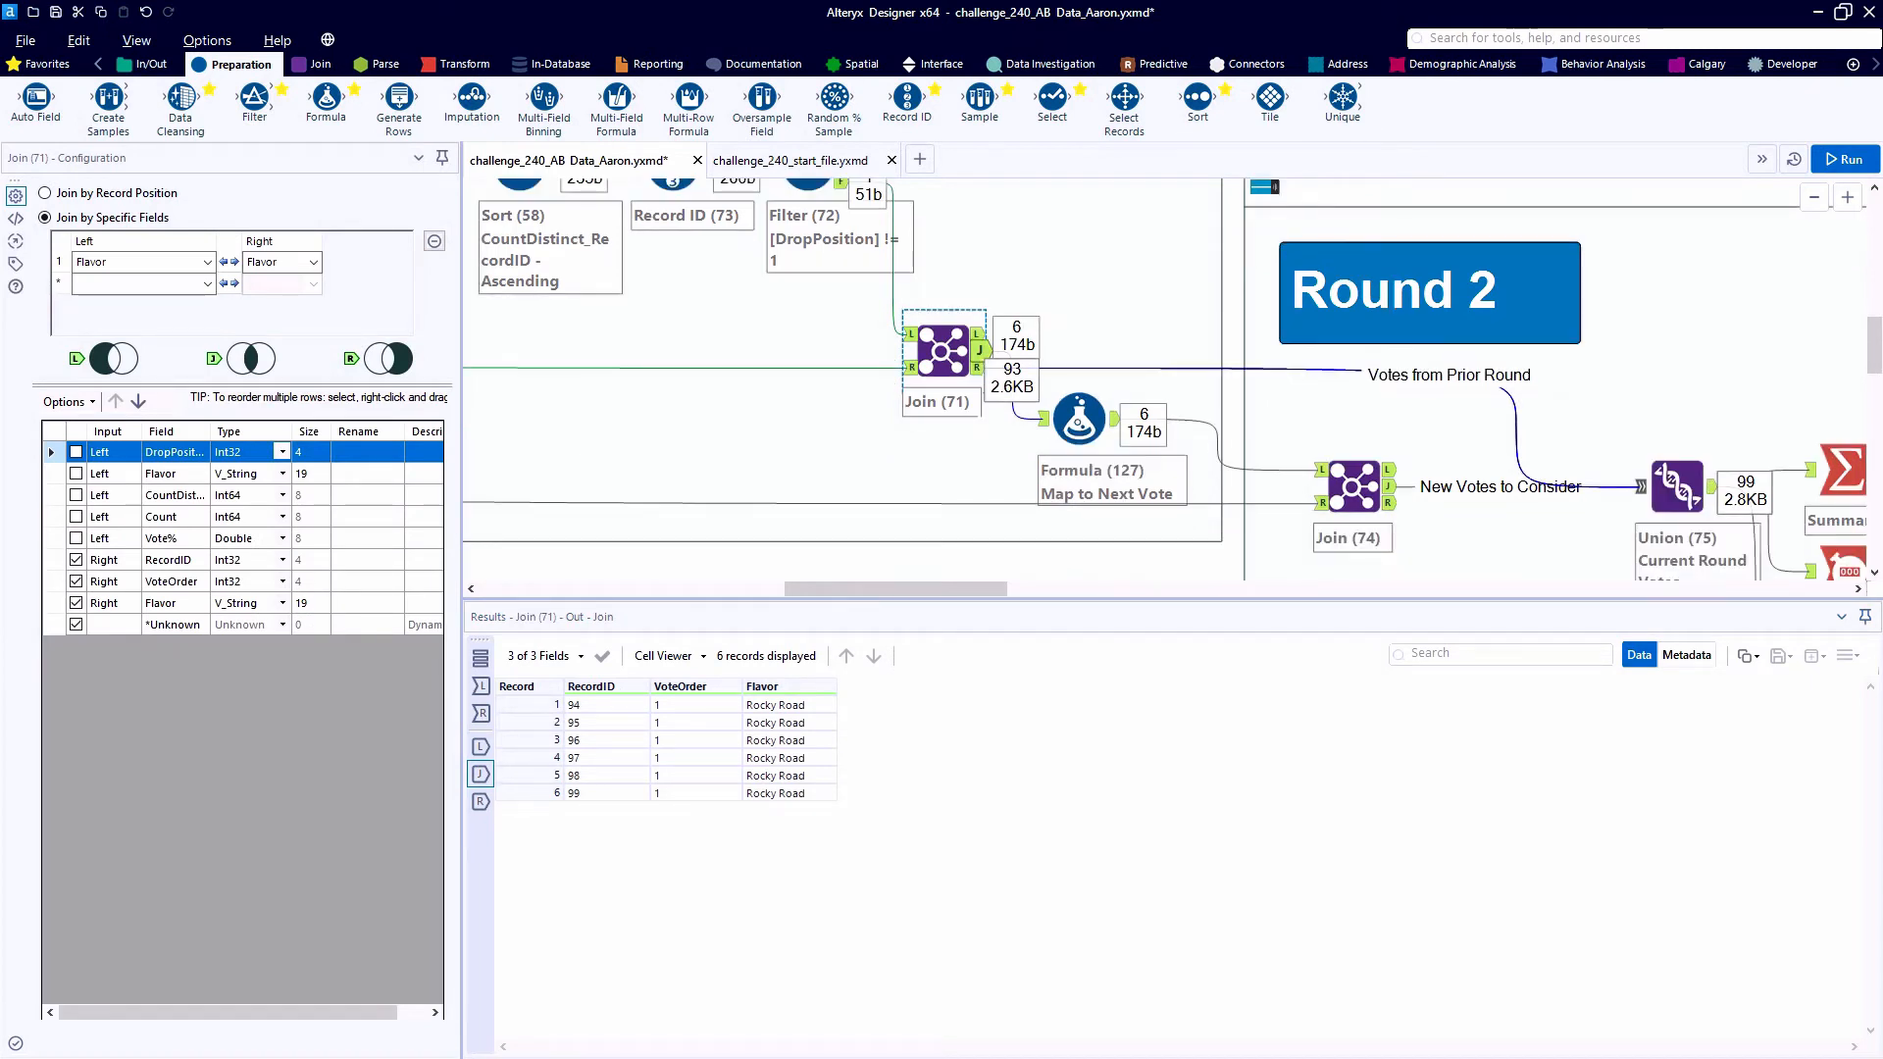
- Inspect the right output of Join (71) and trace its Votes from Prior Round connection to Union (75)
click(980, 369)
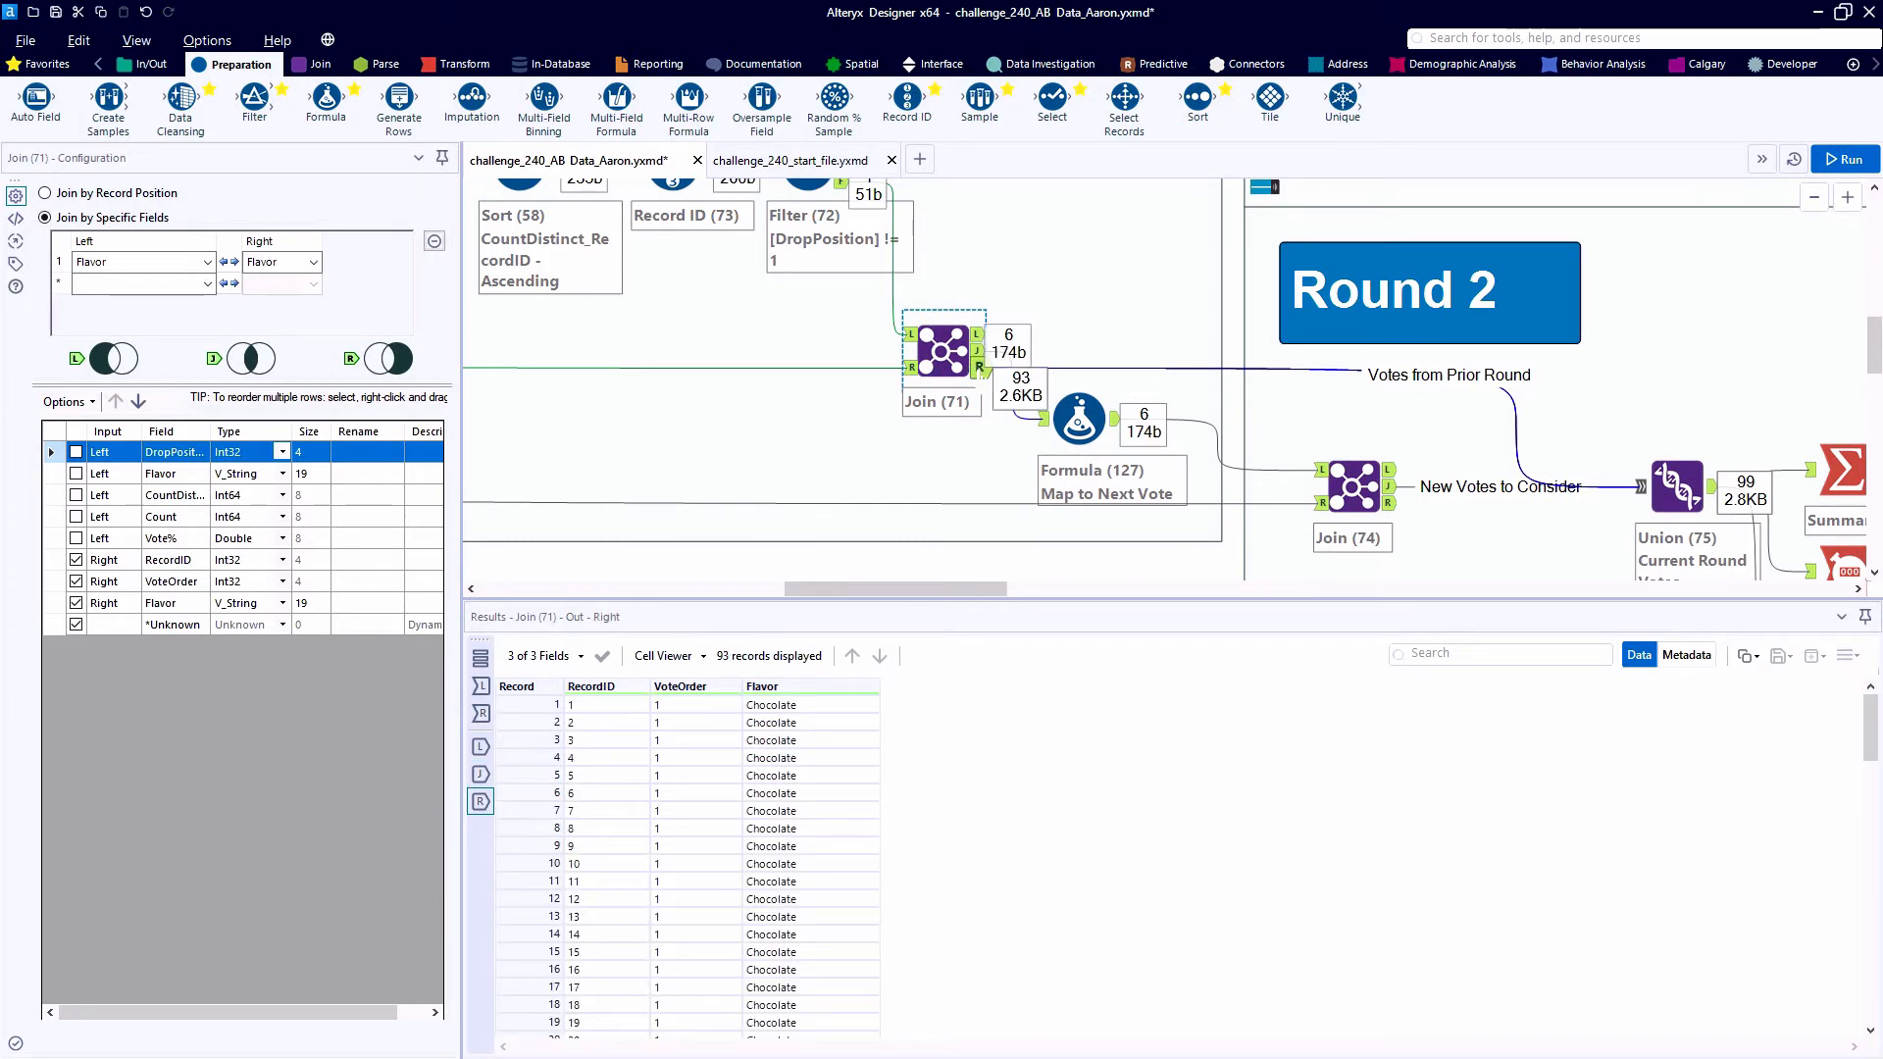
click(1076, 378)
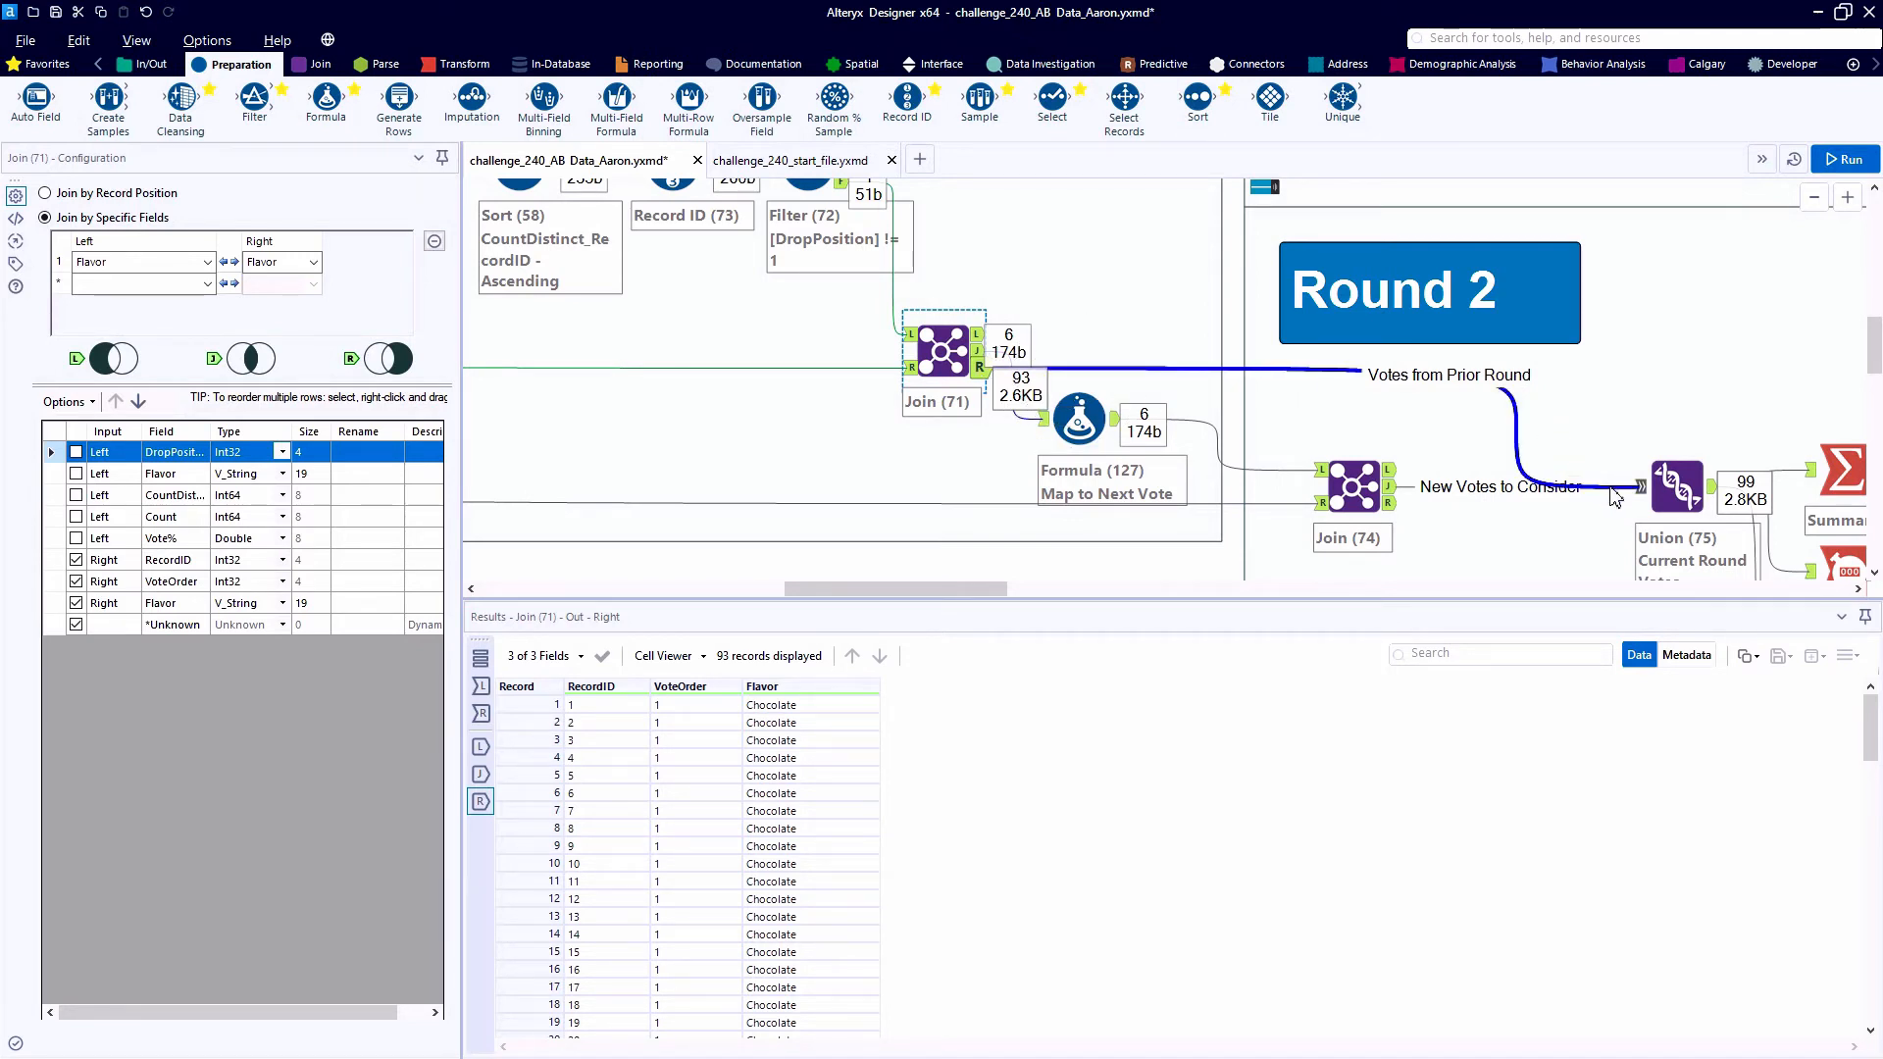
click(1407, 486)
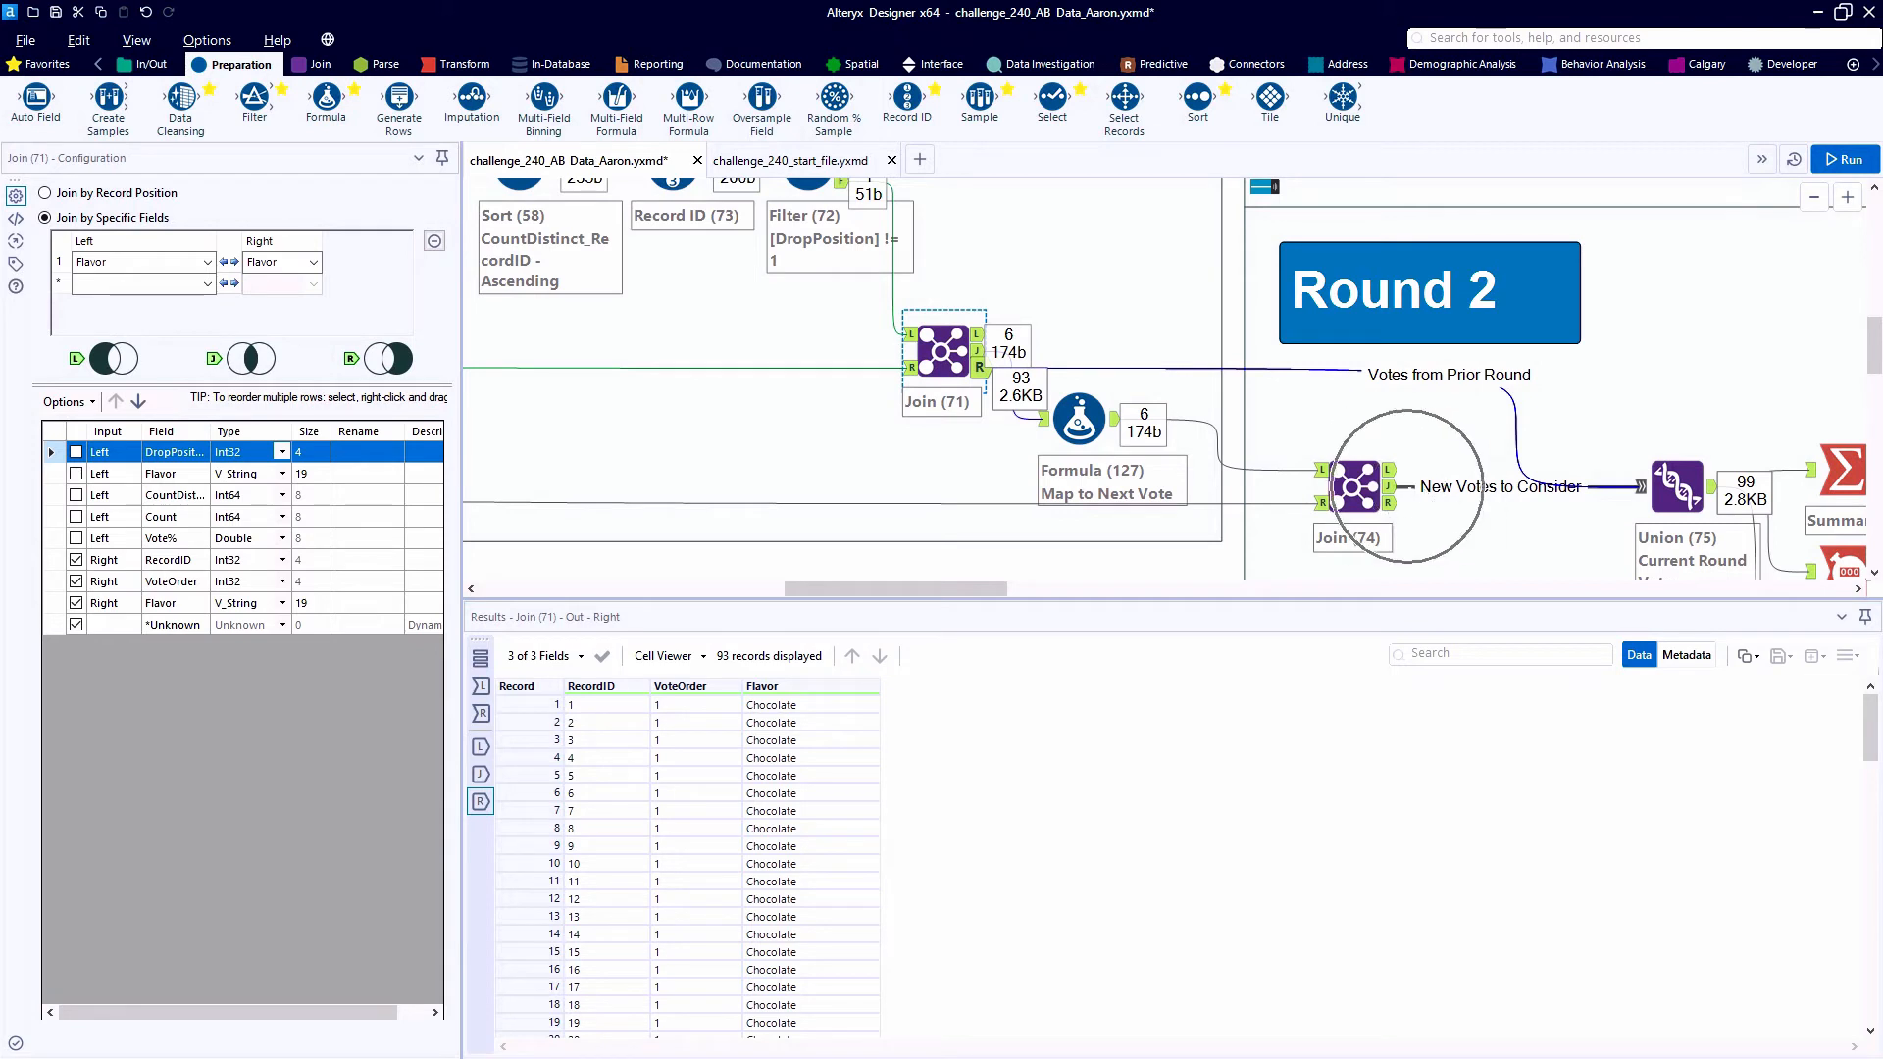
- Compare the join output of Join (71) with the VoteOrder values that Formula (127) produces using [VoteOrder]+1
click(978, 352)
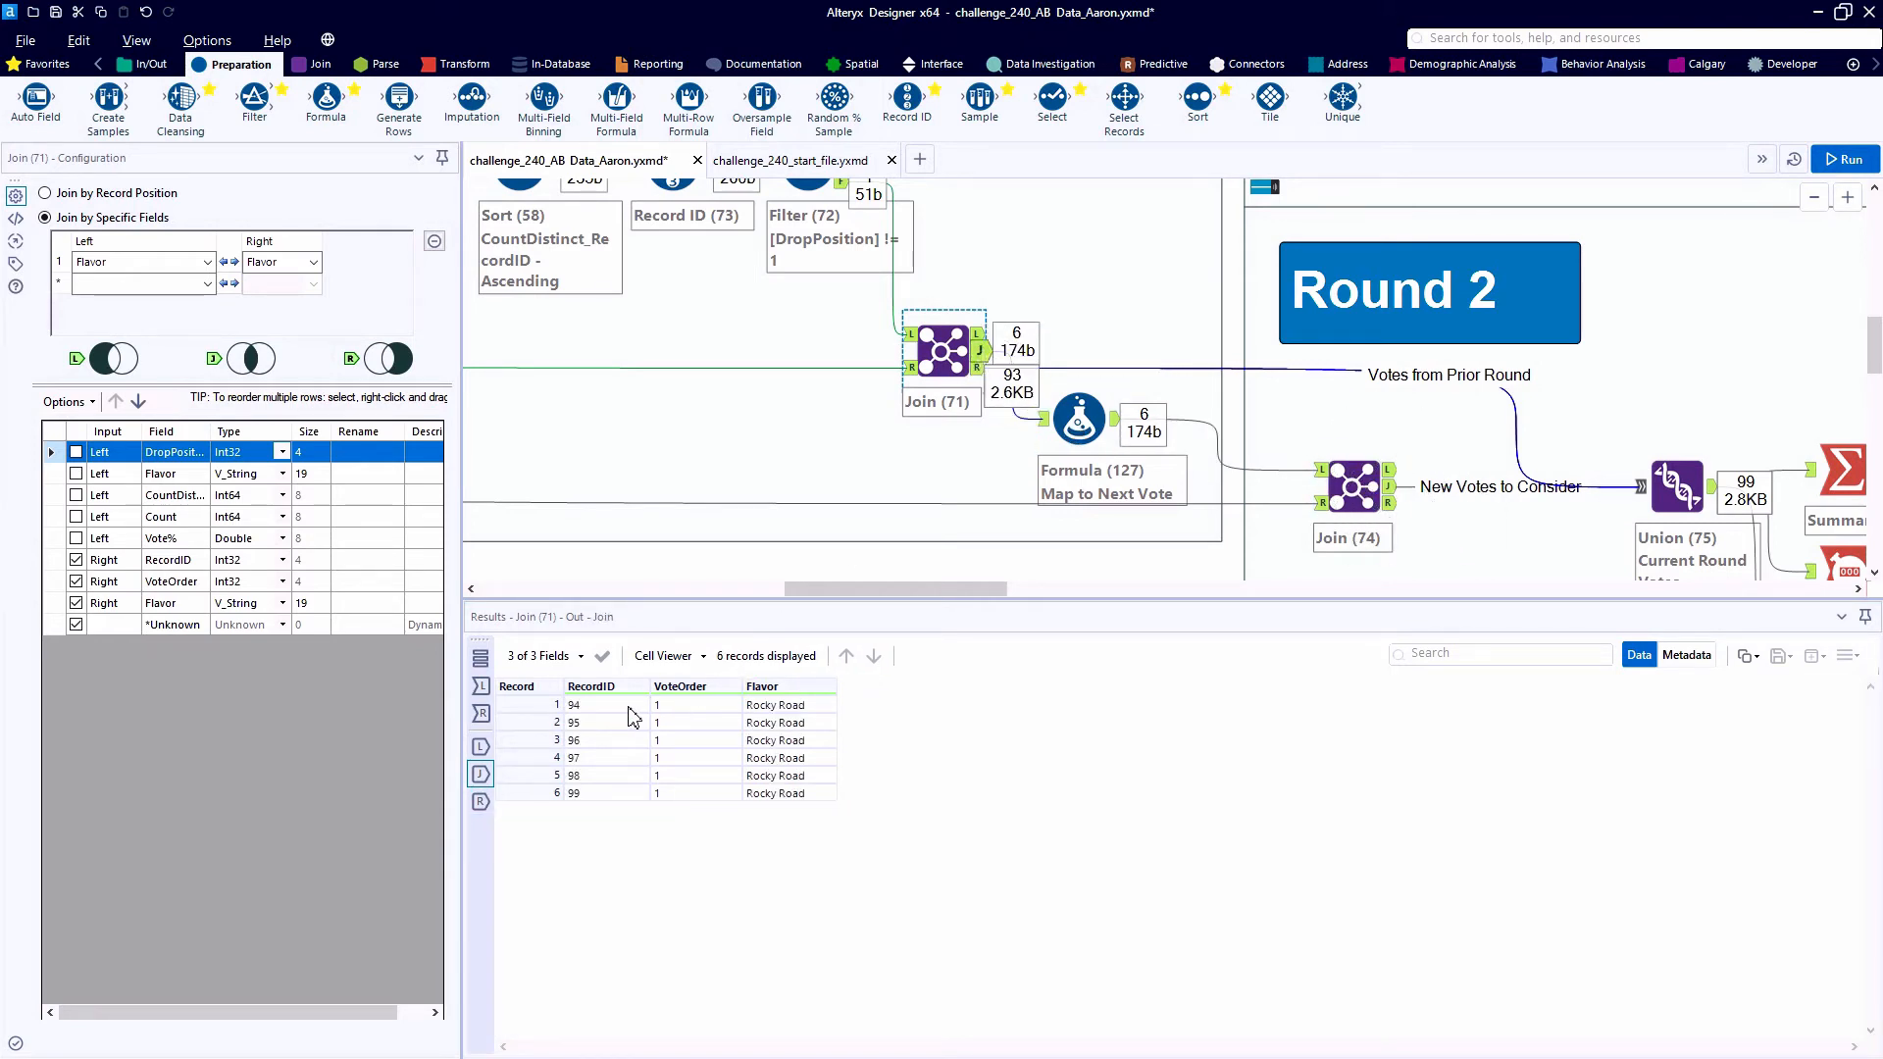
mouse_move(629, 706)
mouse_down()
mouse_move(616, 780)
mouse_move(608, 713)
mouse_up()
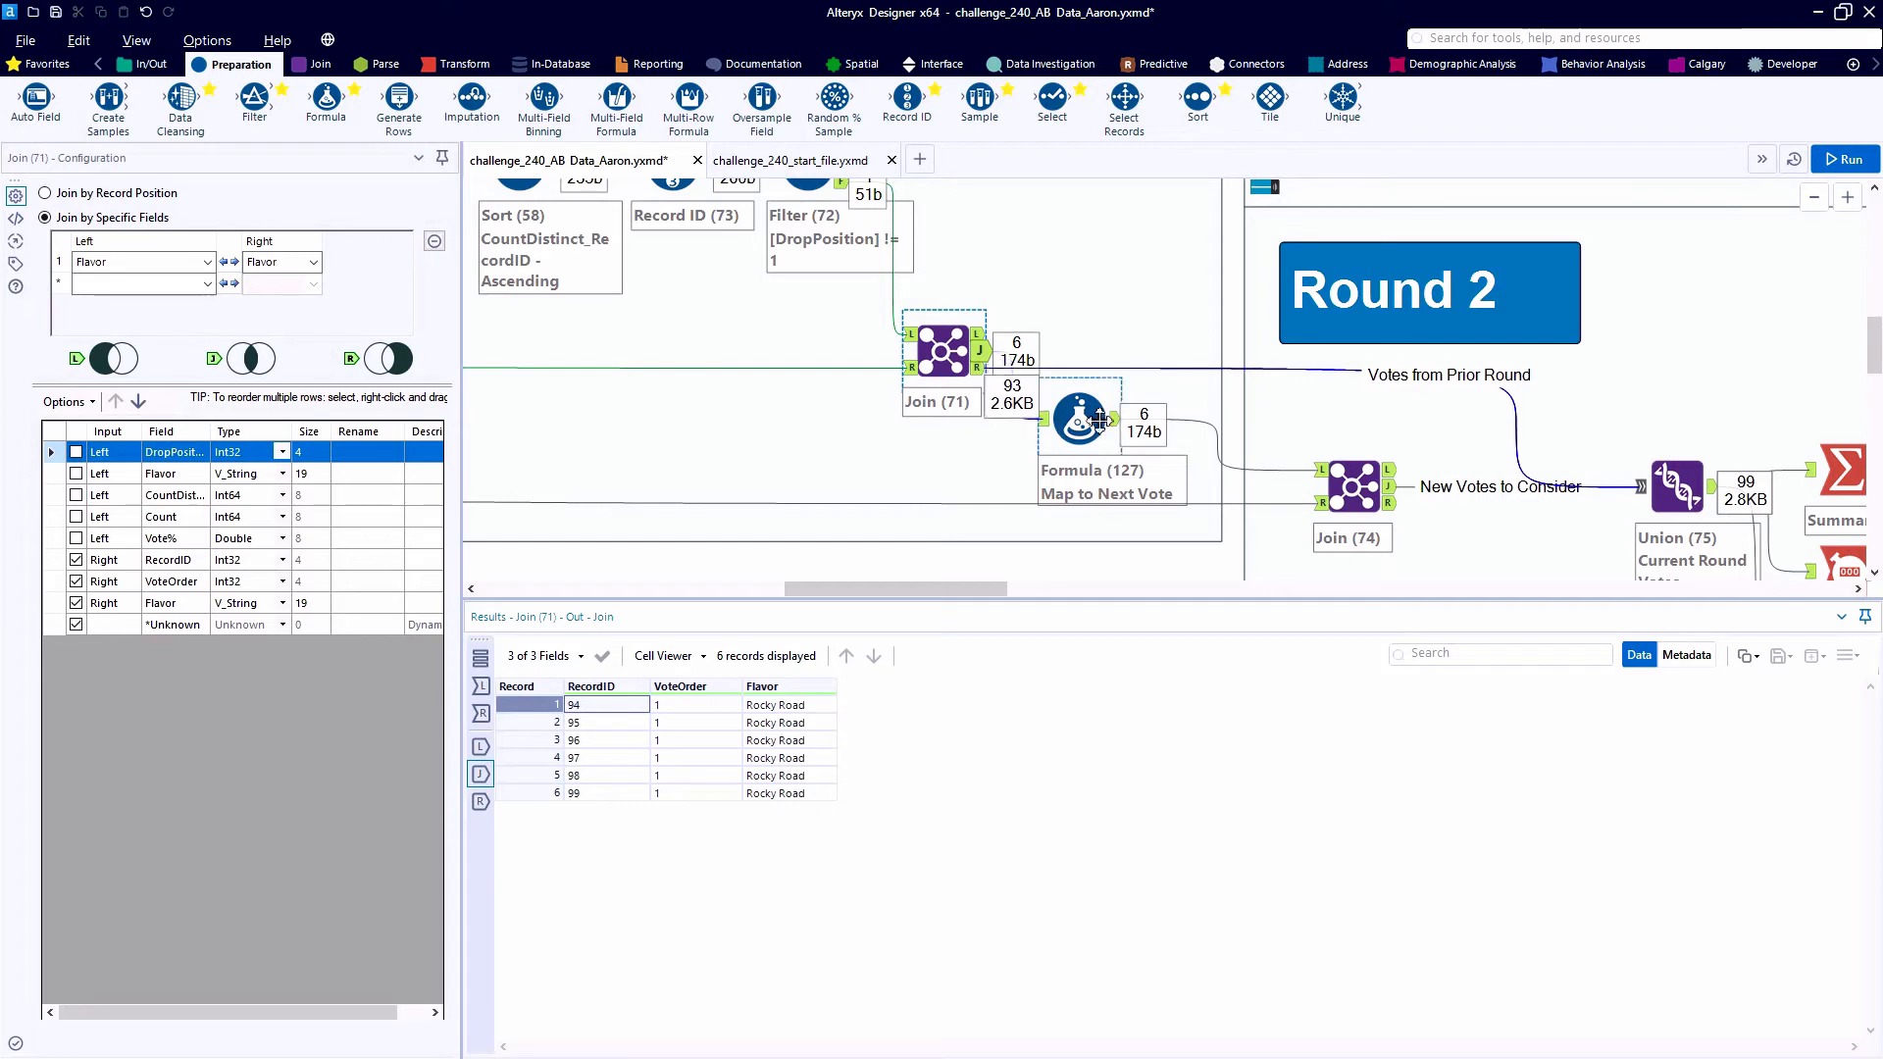
click(1113, 420)
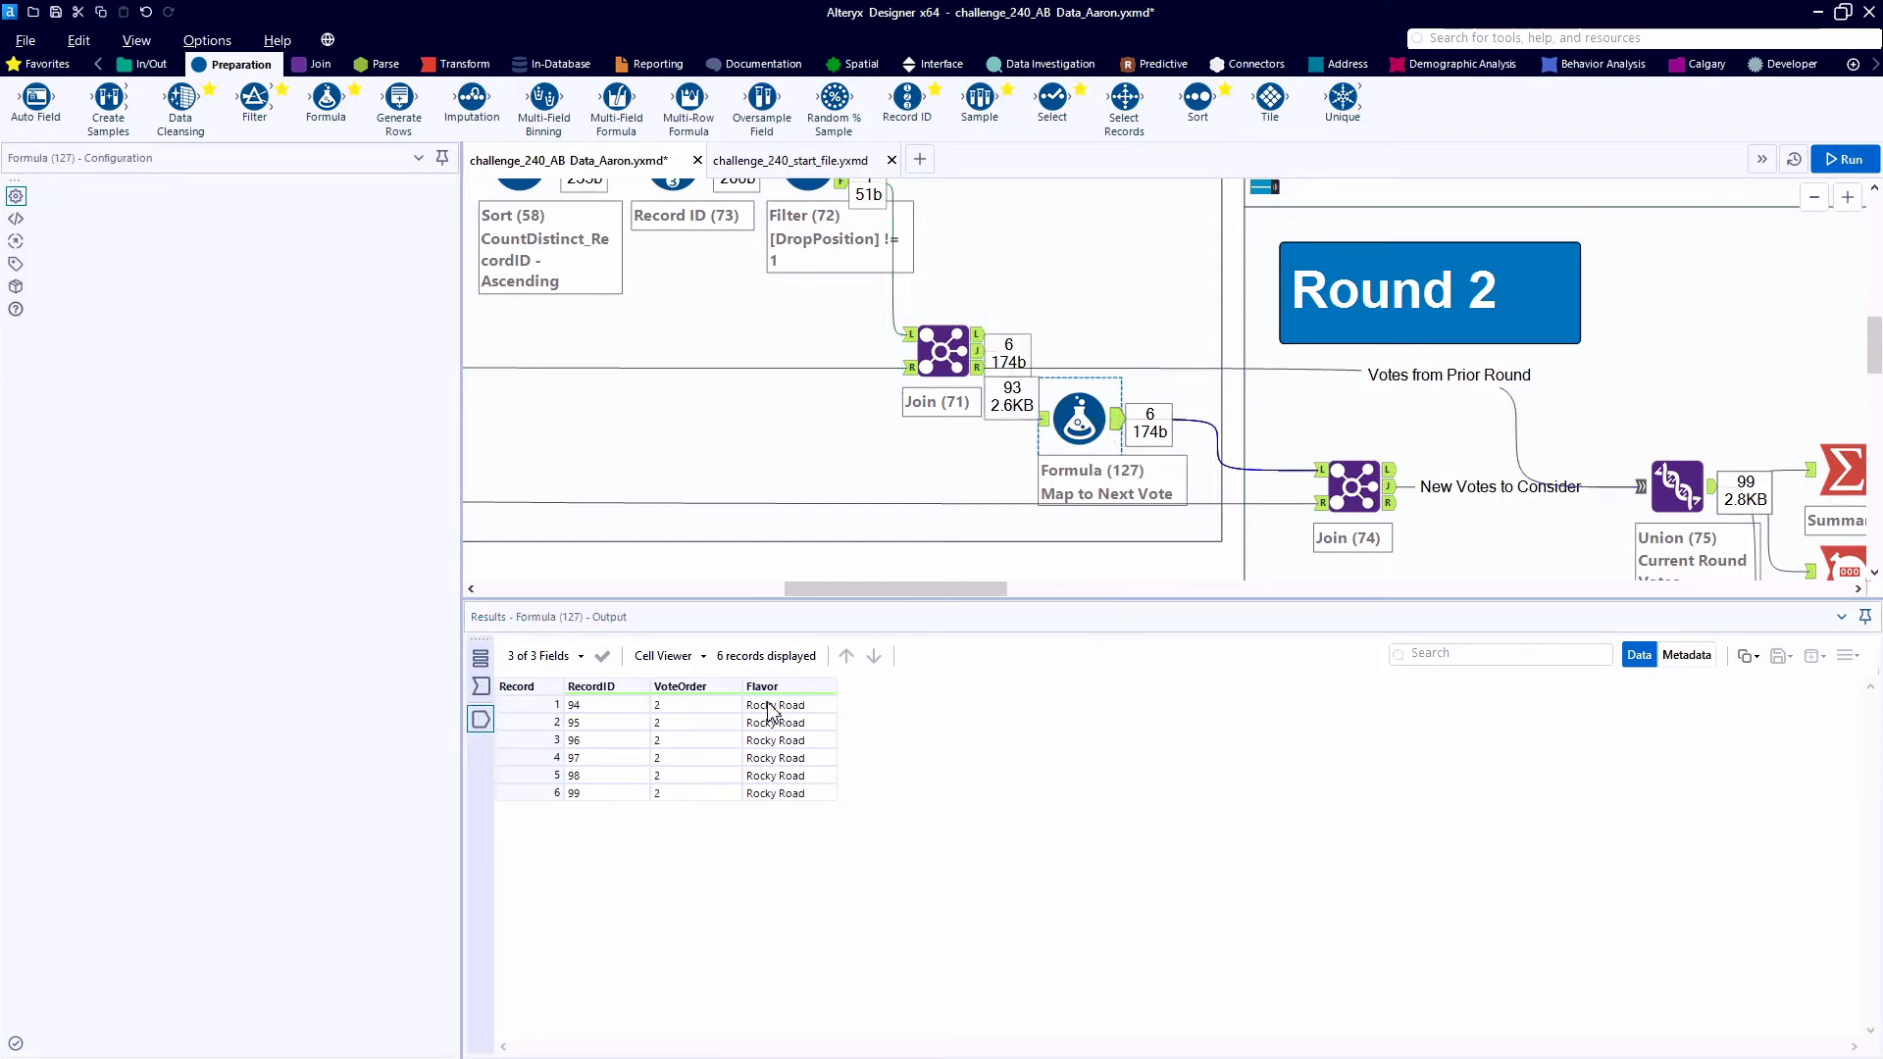
click(683, 710)
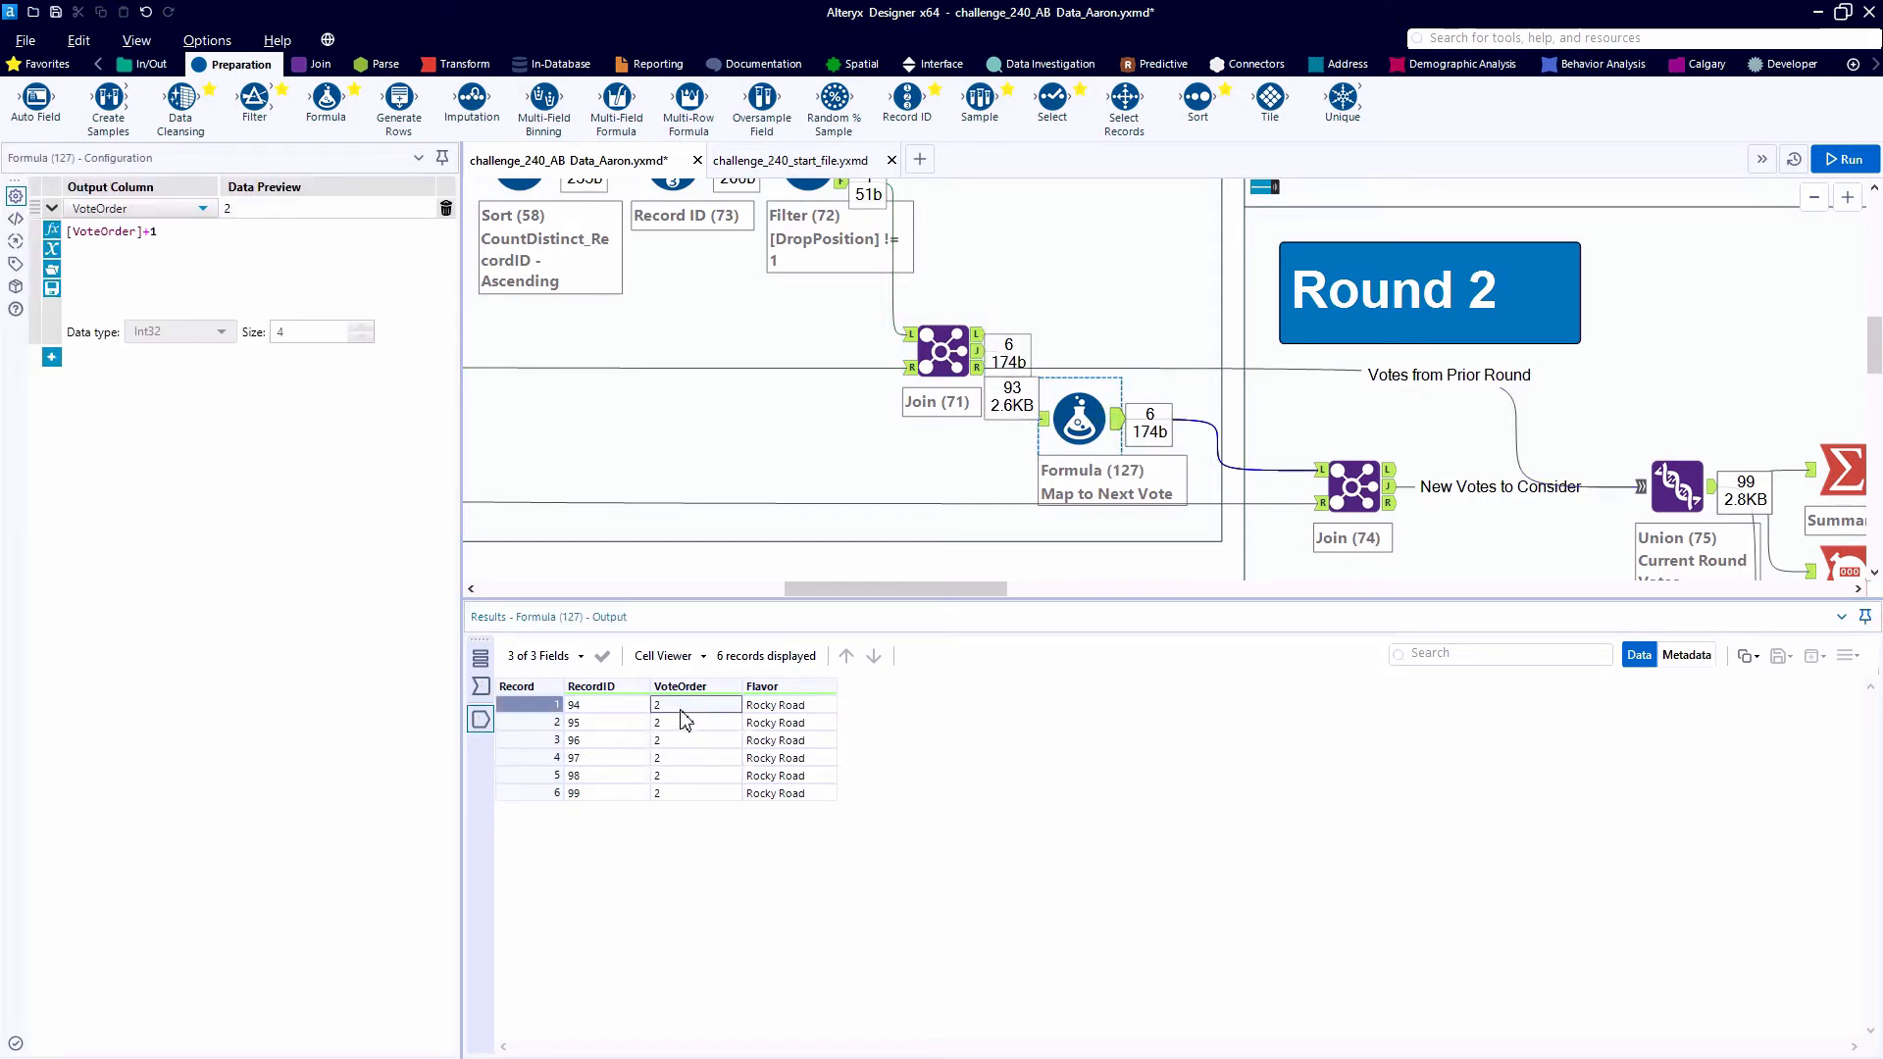
click(619, 708)
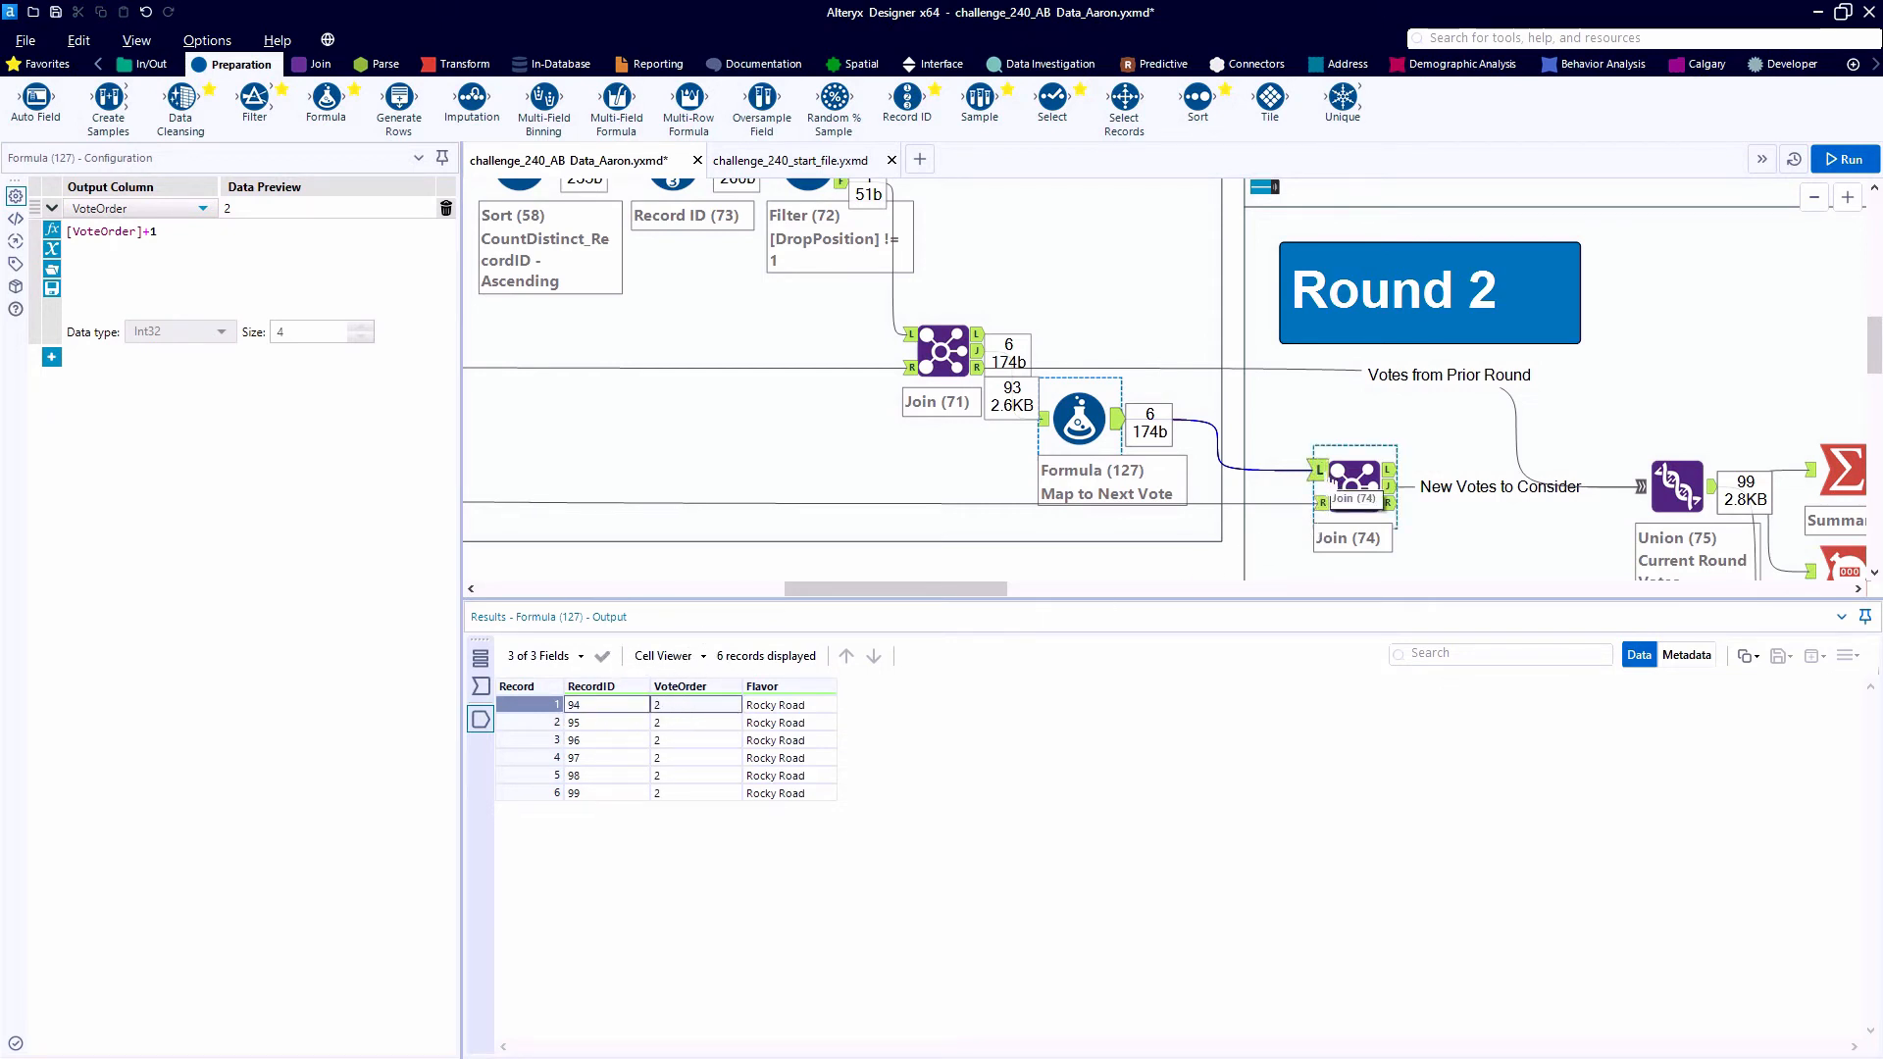
- Inspect the left and right inputs of Join (74), its RecordID and VoteOrder match fields, and the selected right-side Flavor field
click(1334, 481)
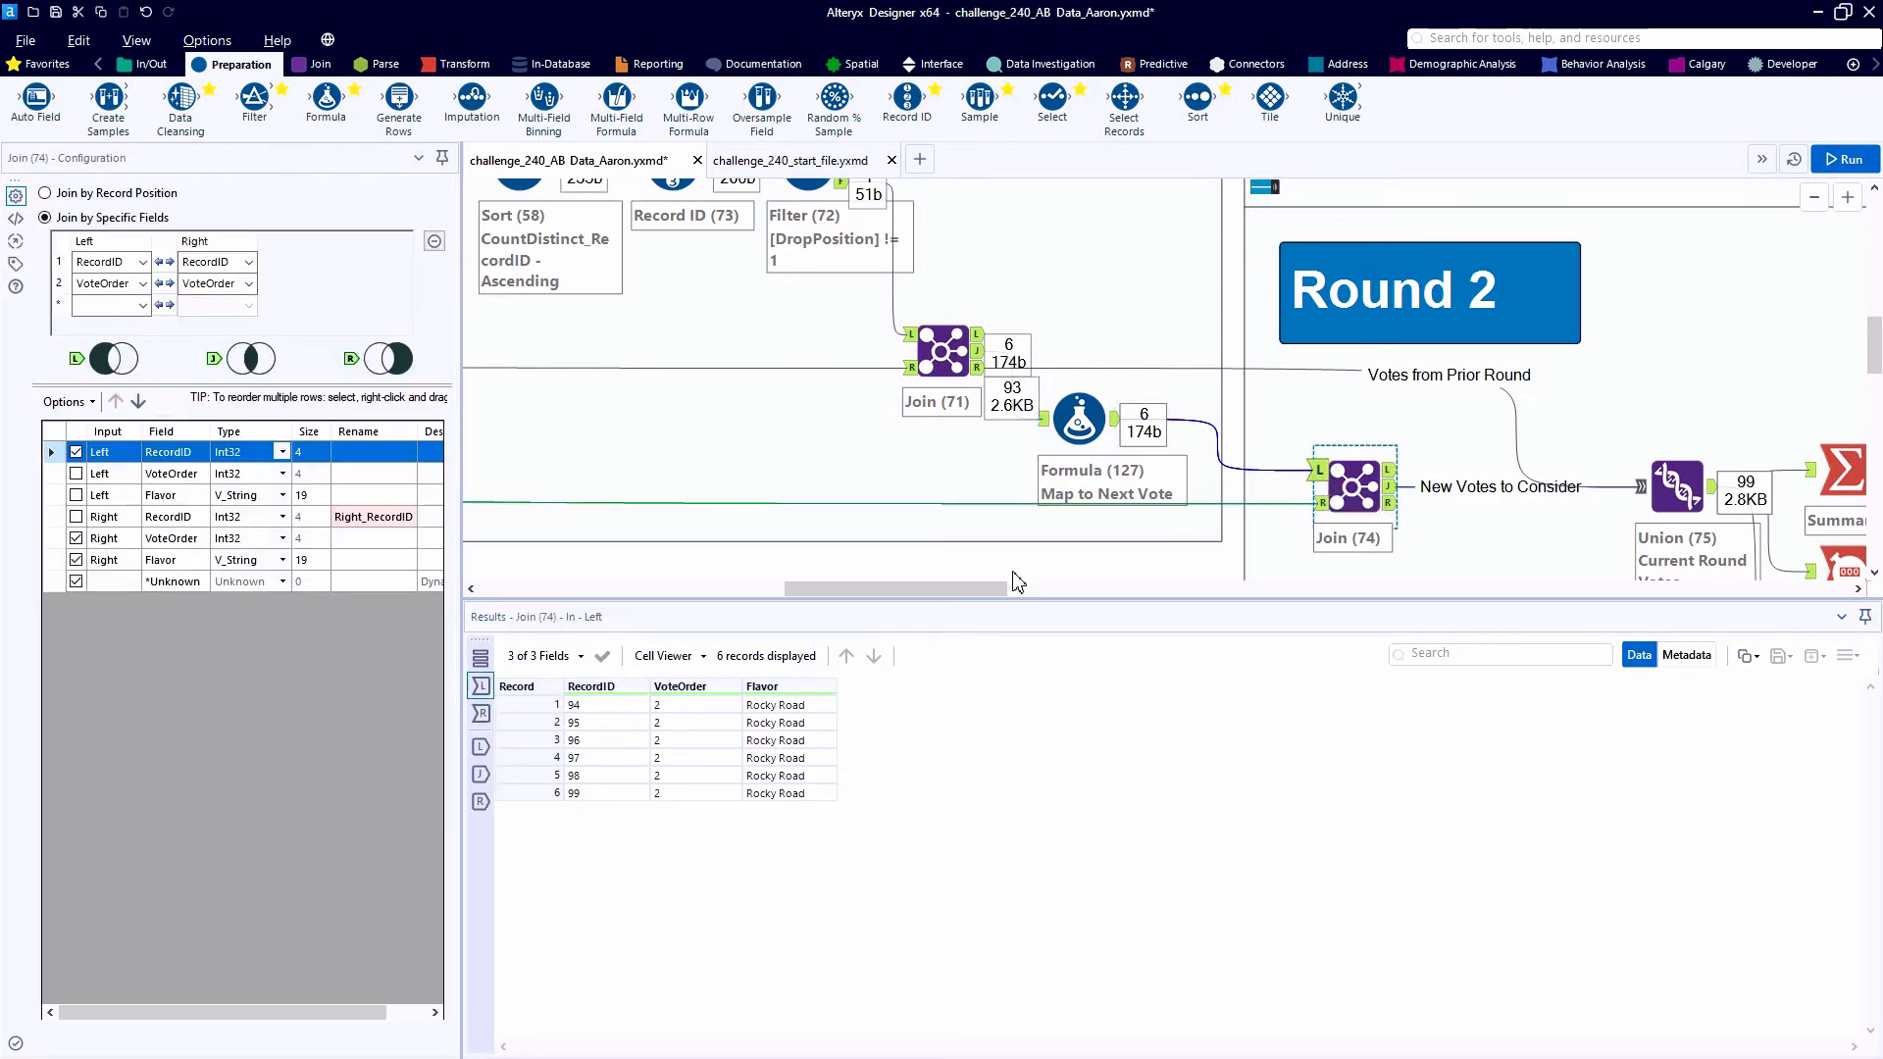
drag(915, 592, 1046, 603)
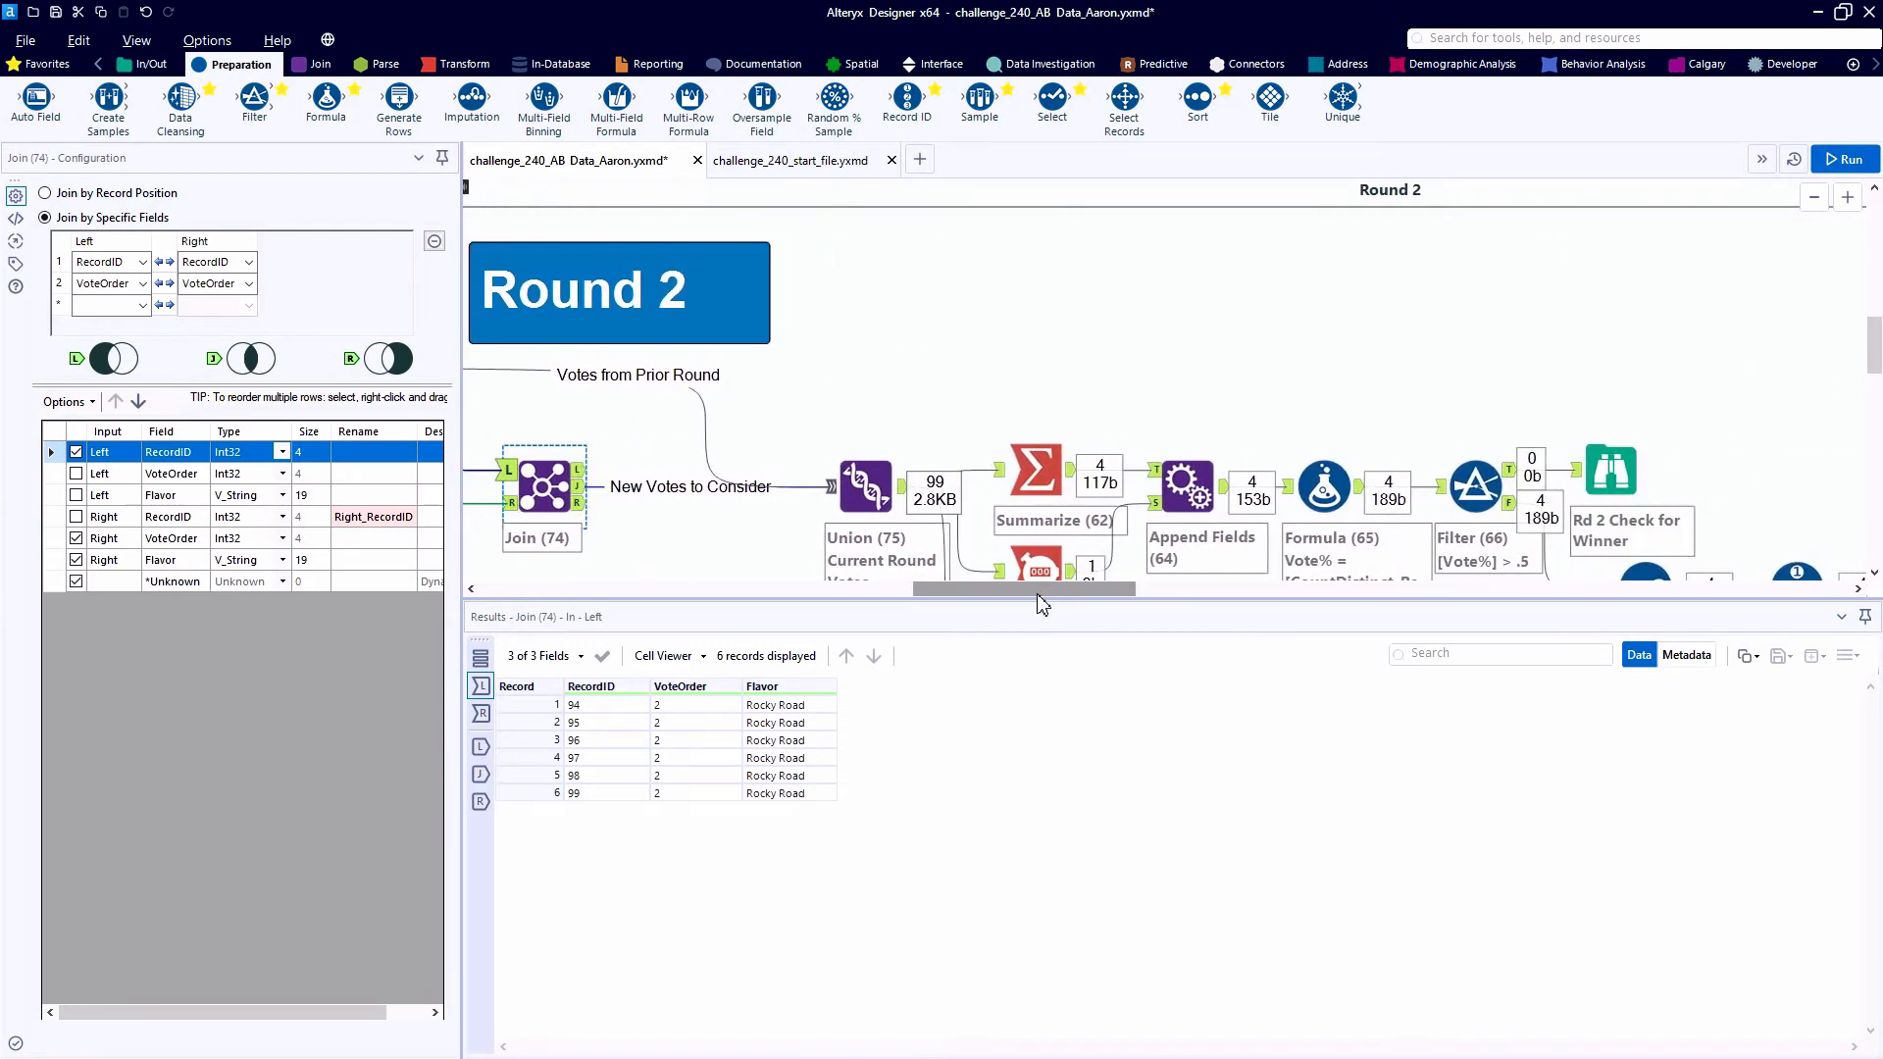
click(480, 713)
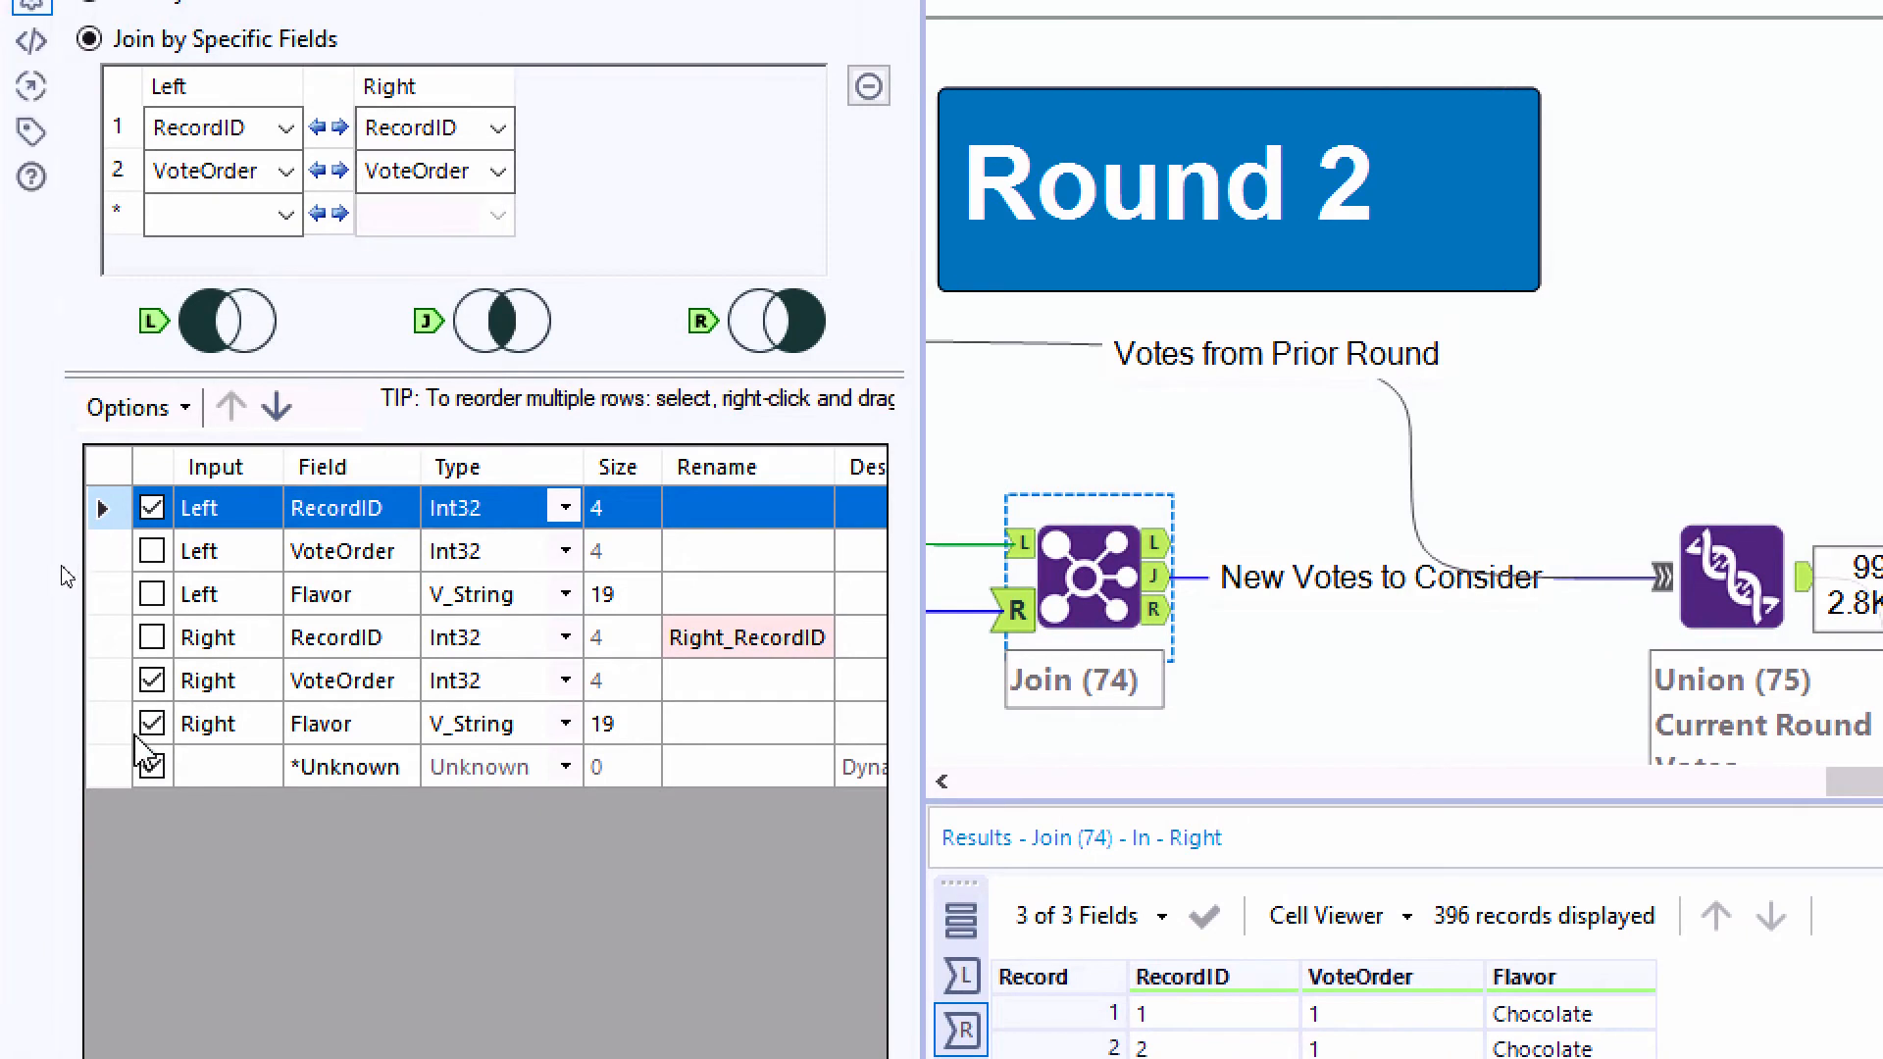
click(45, 728)
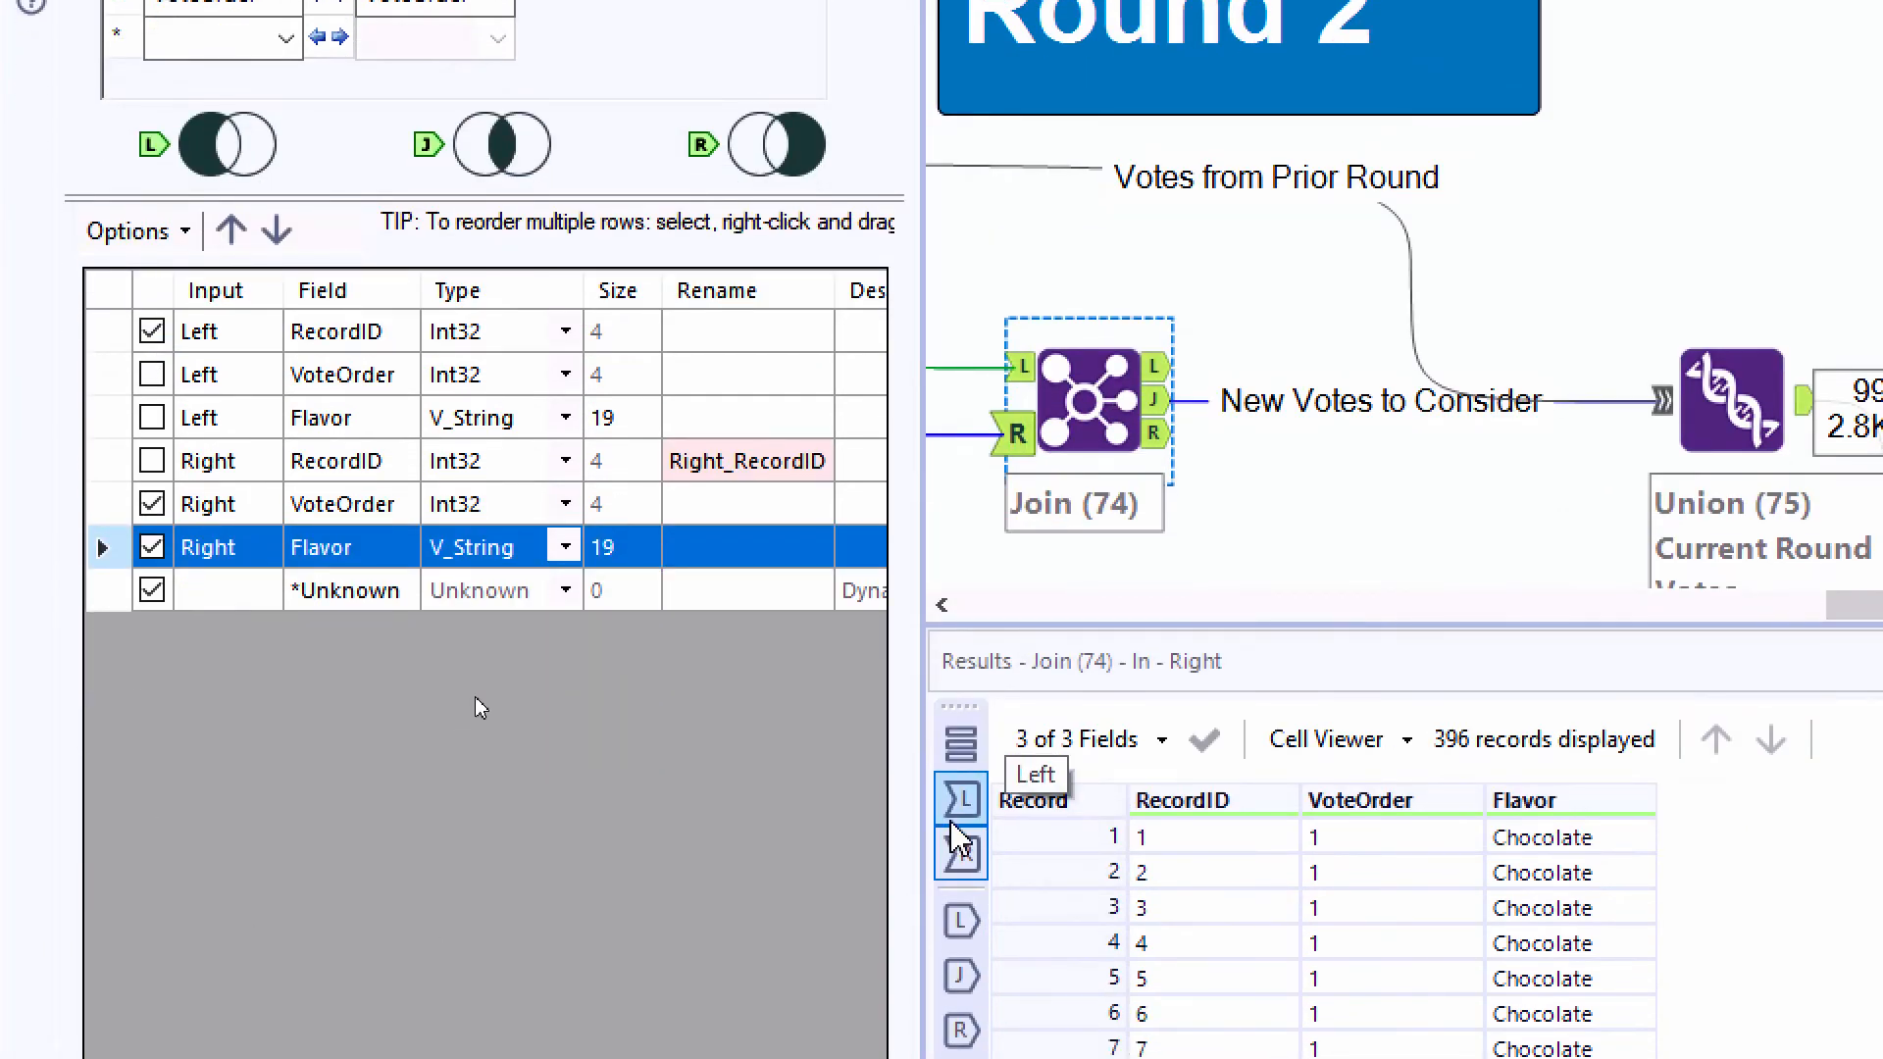
- Compare the left input of Join (74) with its join output to see each affected voter's next flavor choice
click(959, 981)
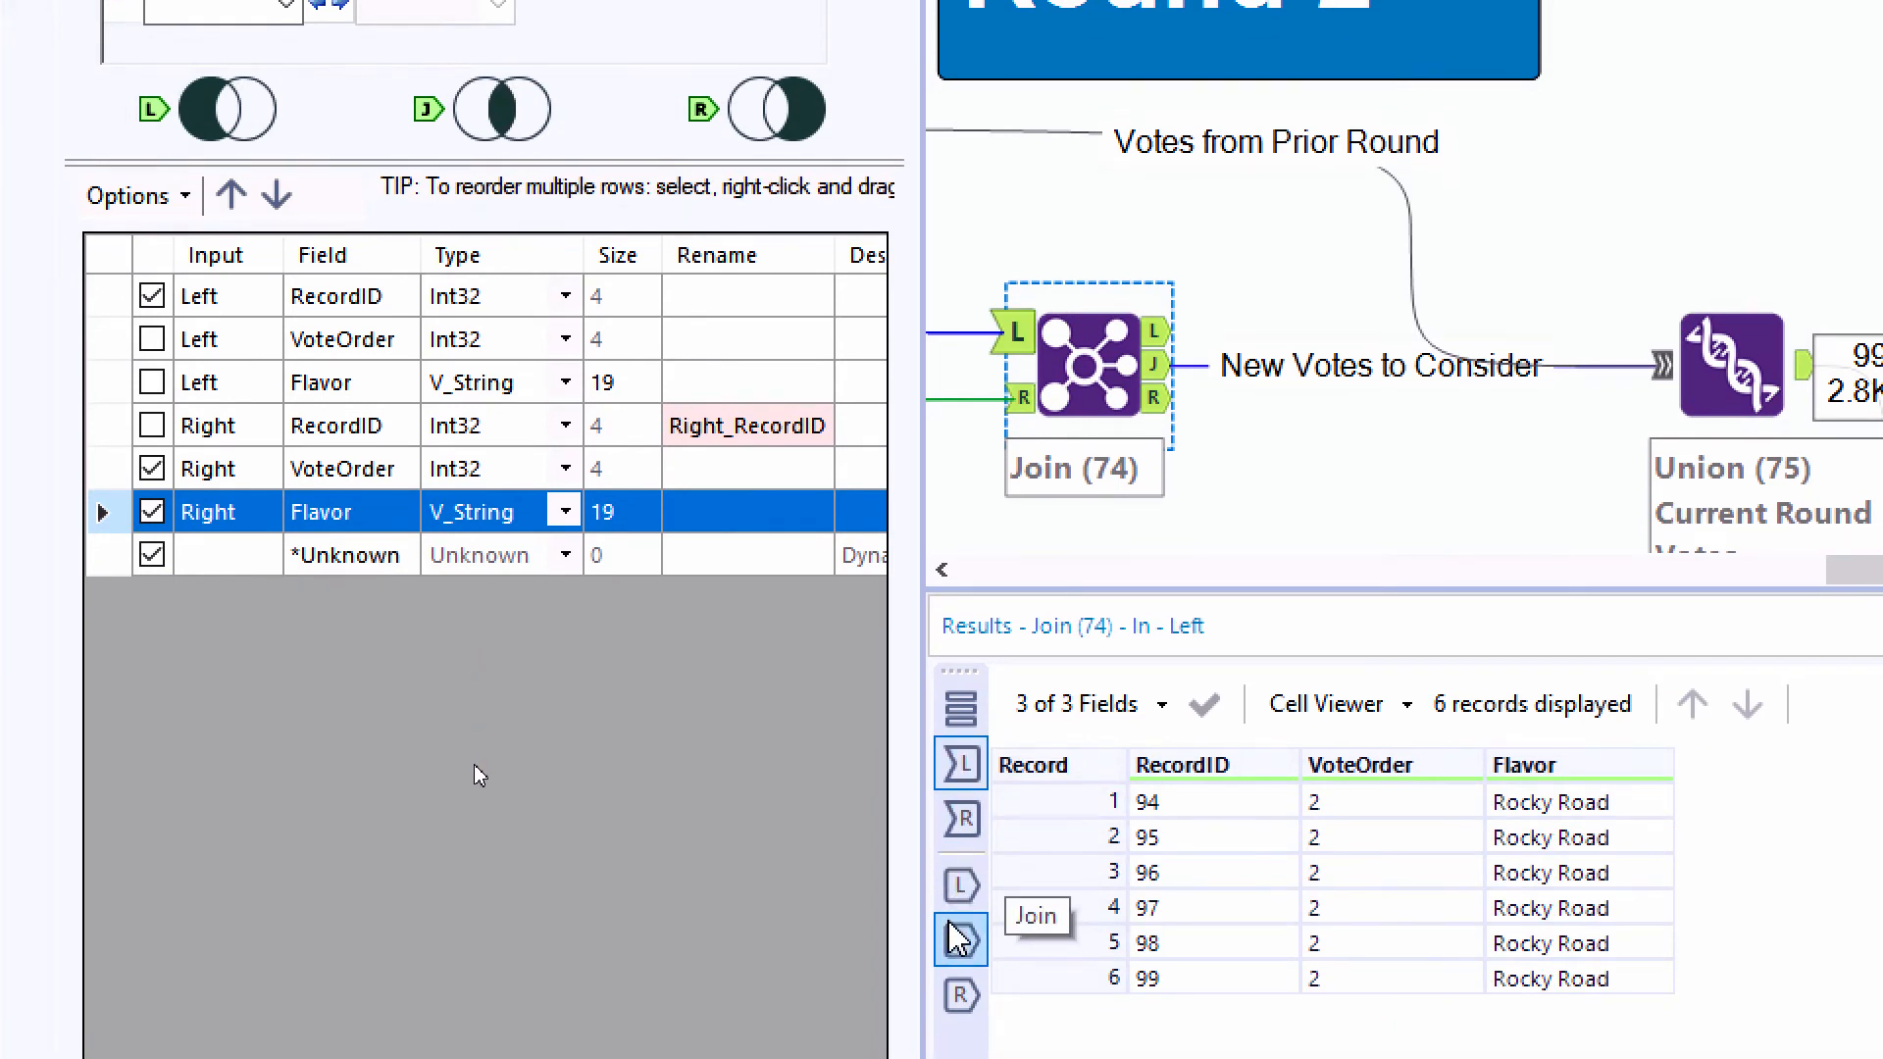
click(959, 974)
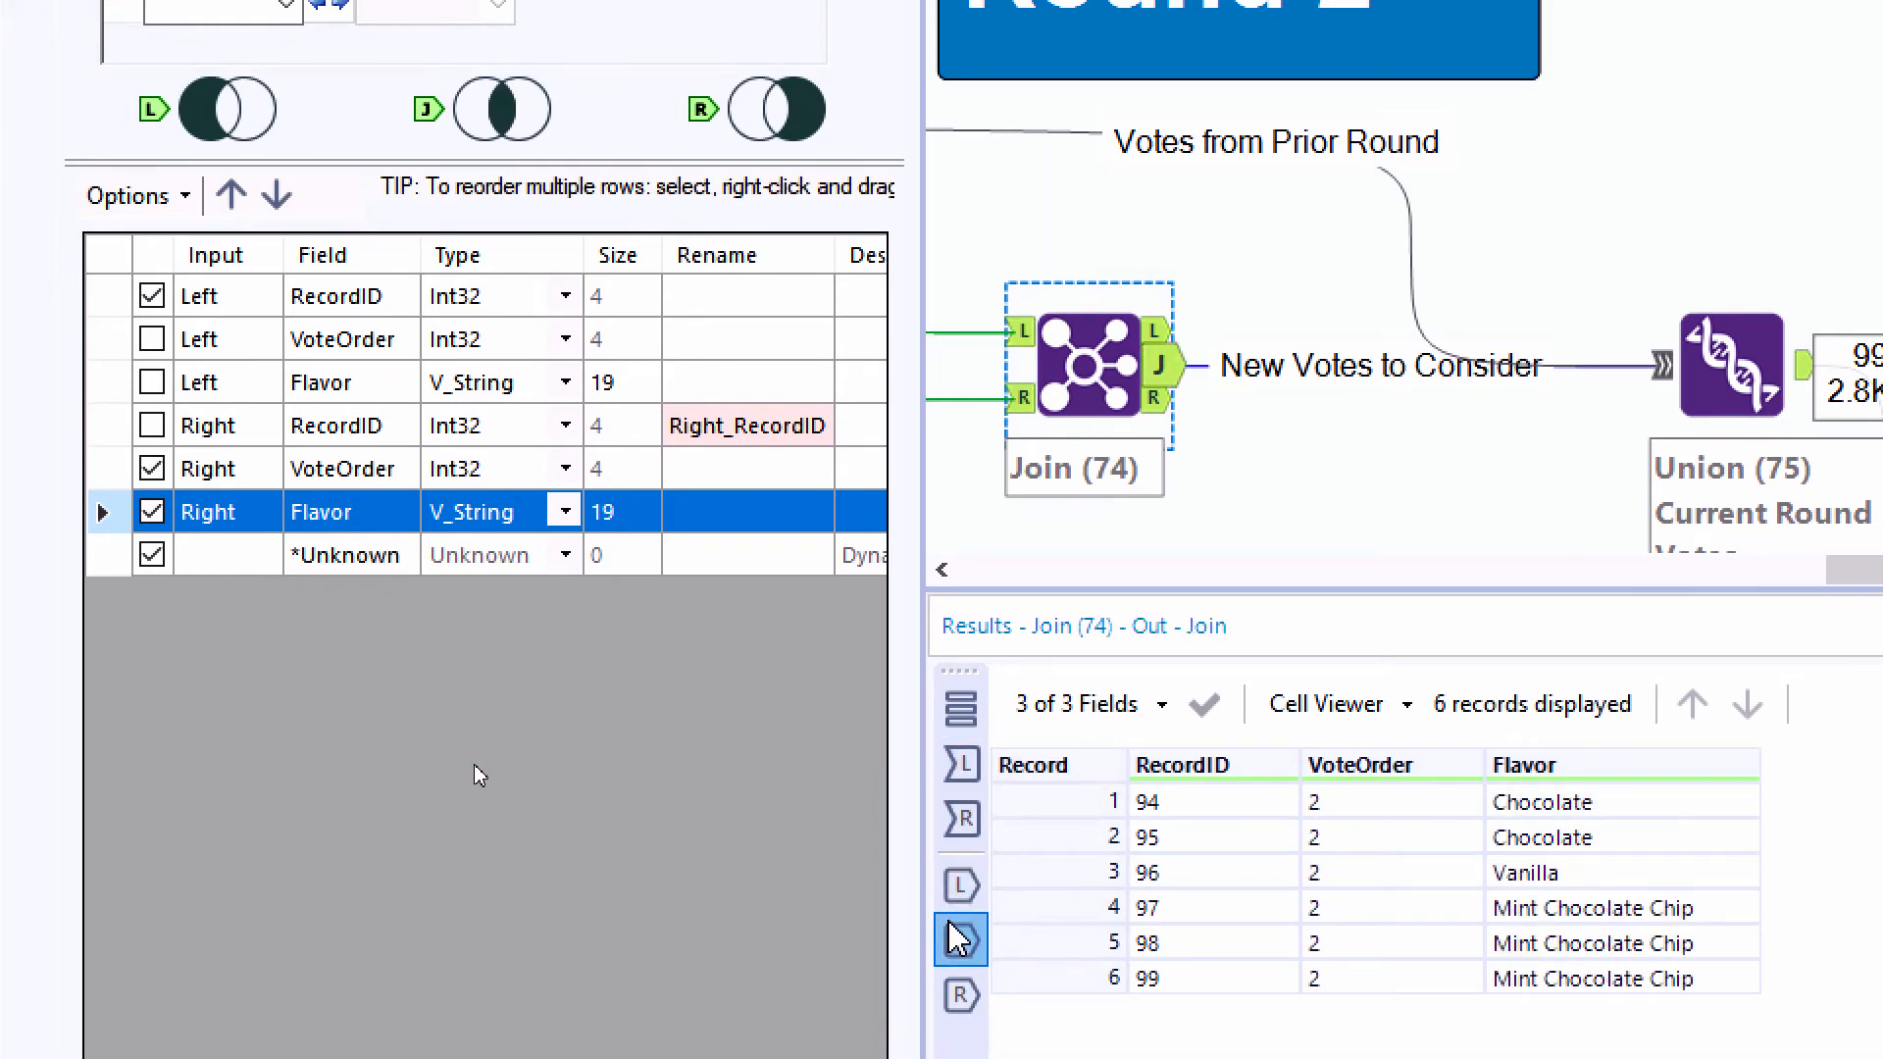
click(961, 763)
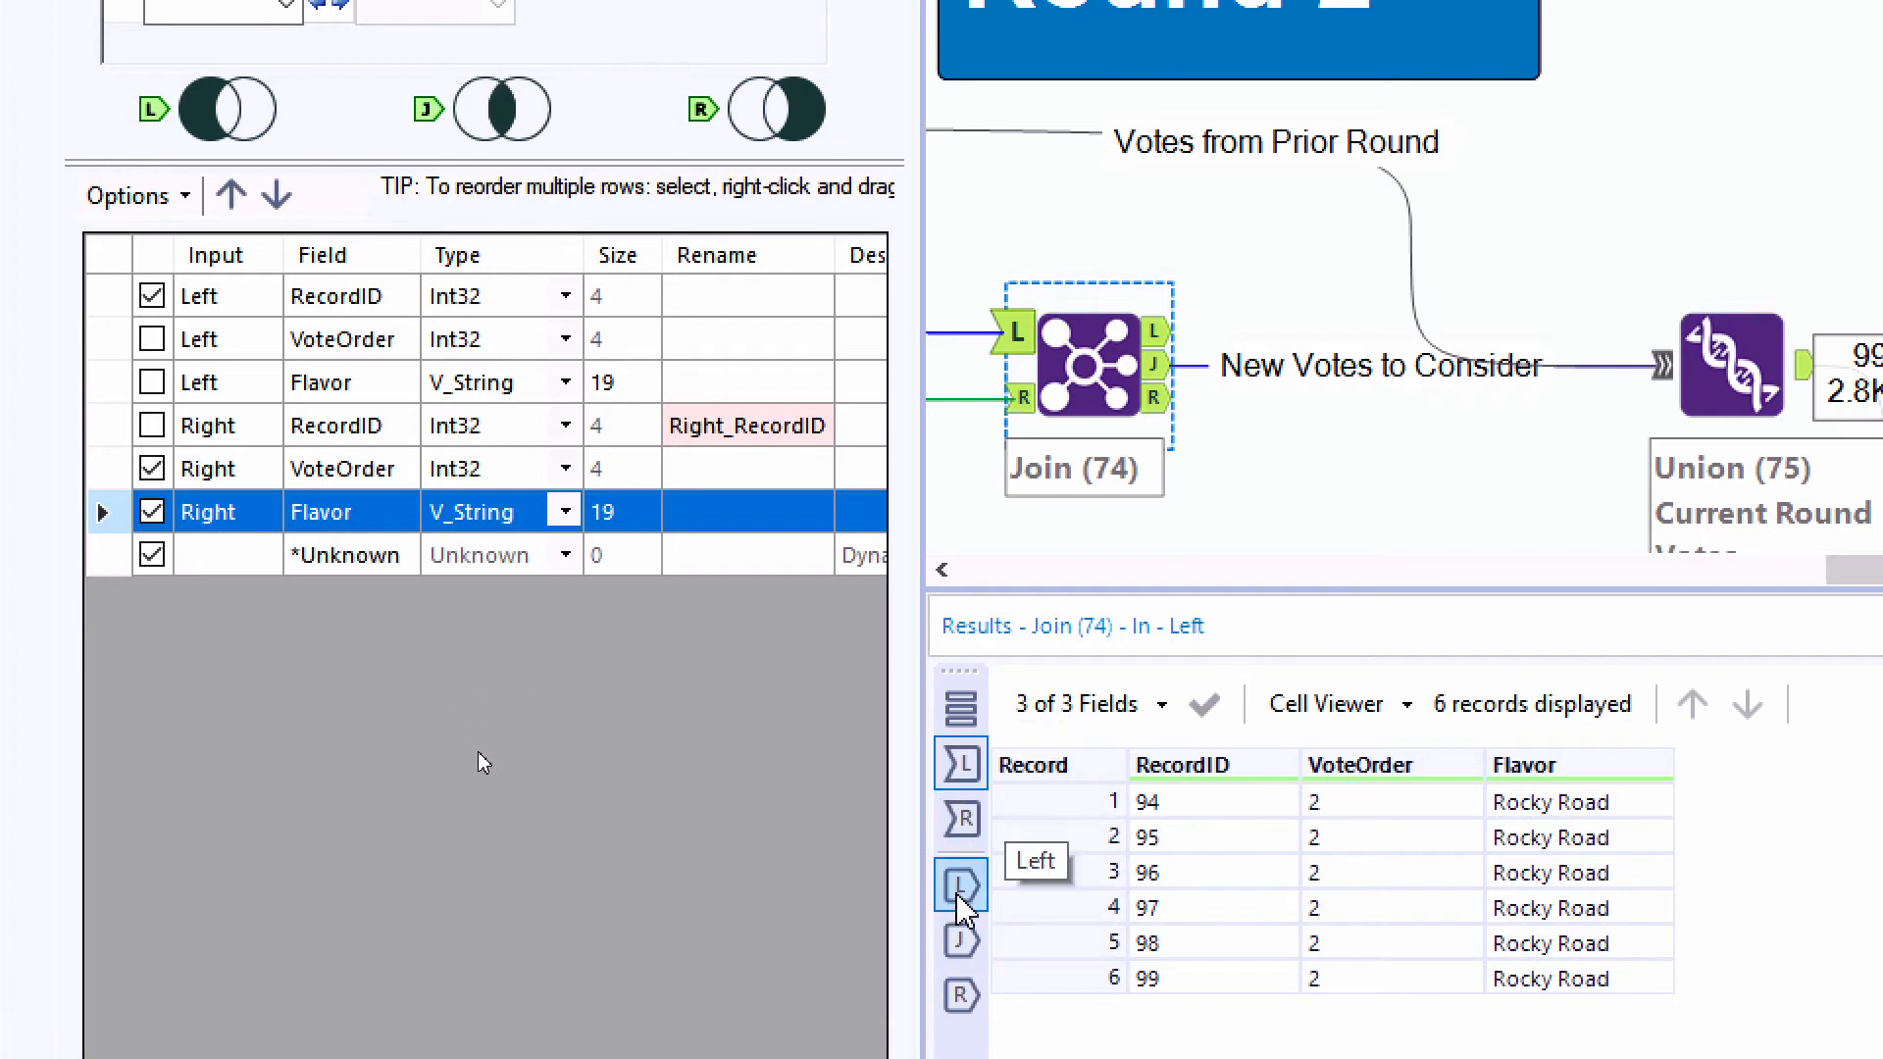
click(961, 940)
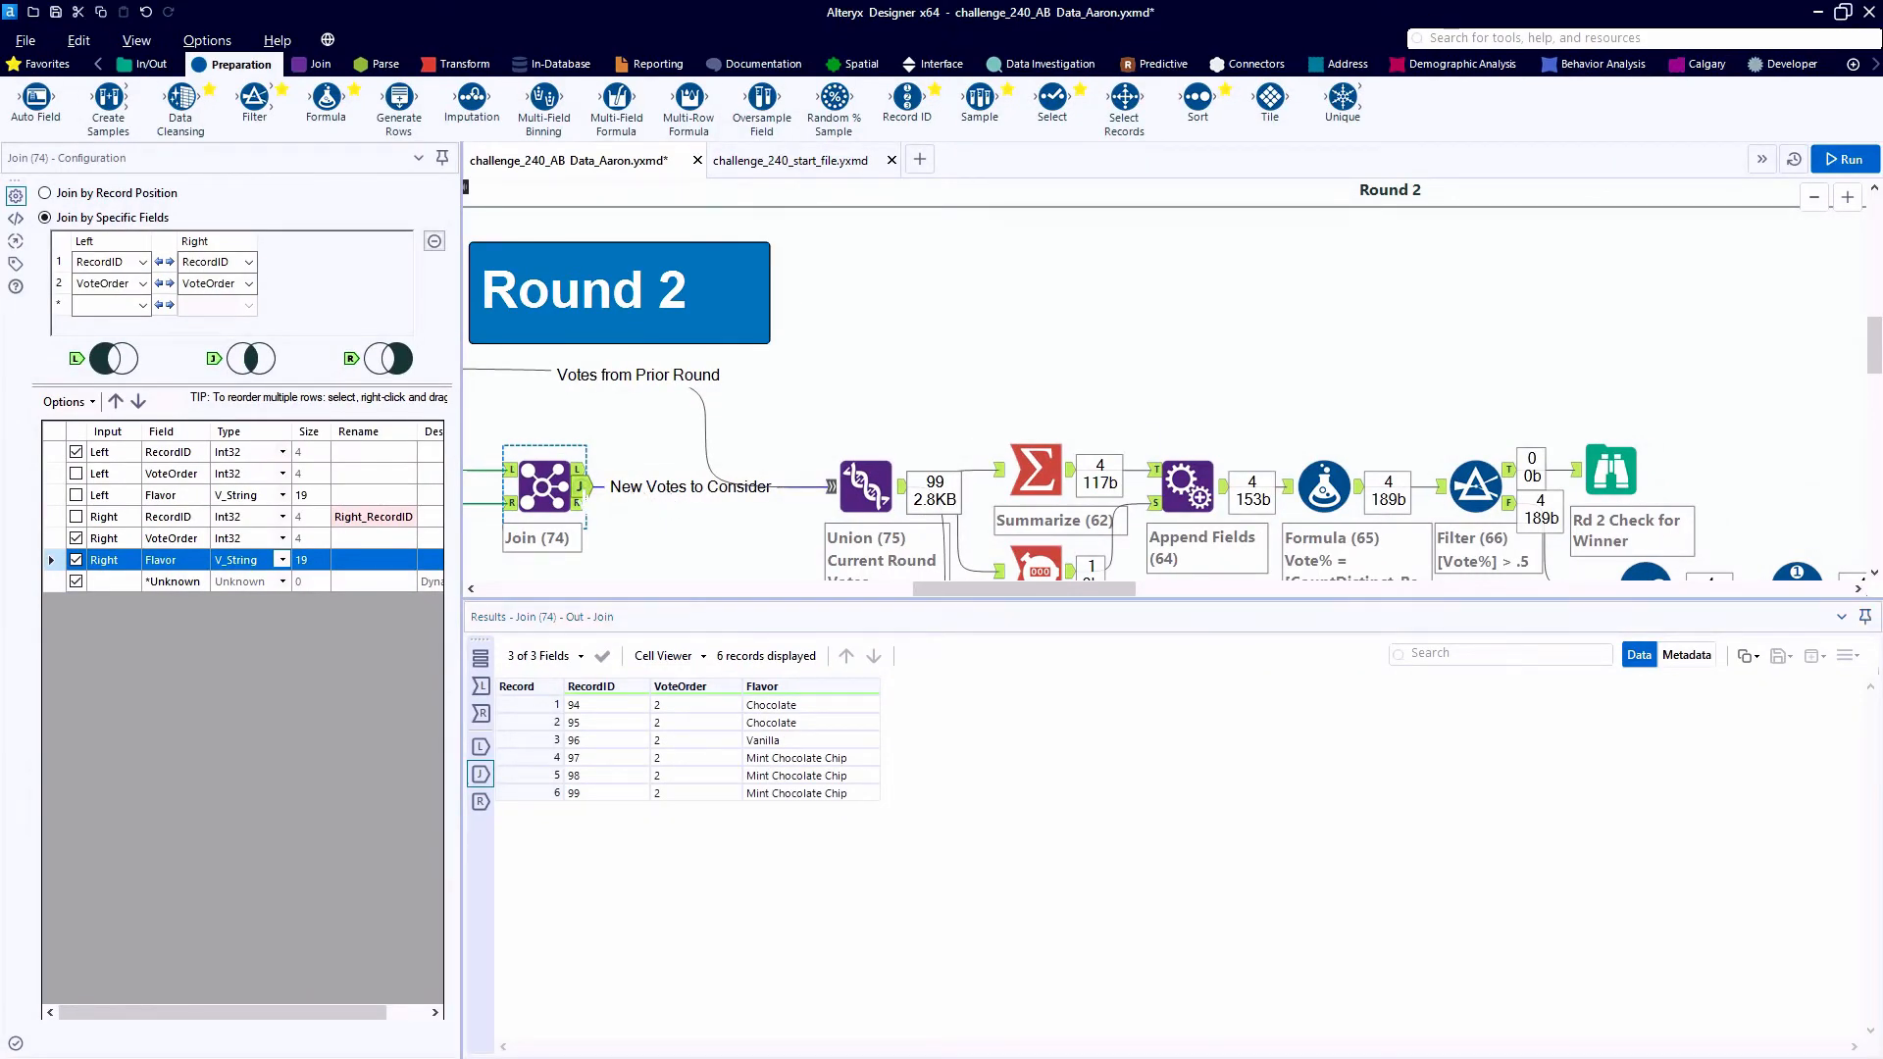
- Examine both inputs of Union (75), Votes from Prior Round and New Votes to Consider, and then its combined output
click(864, 487)
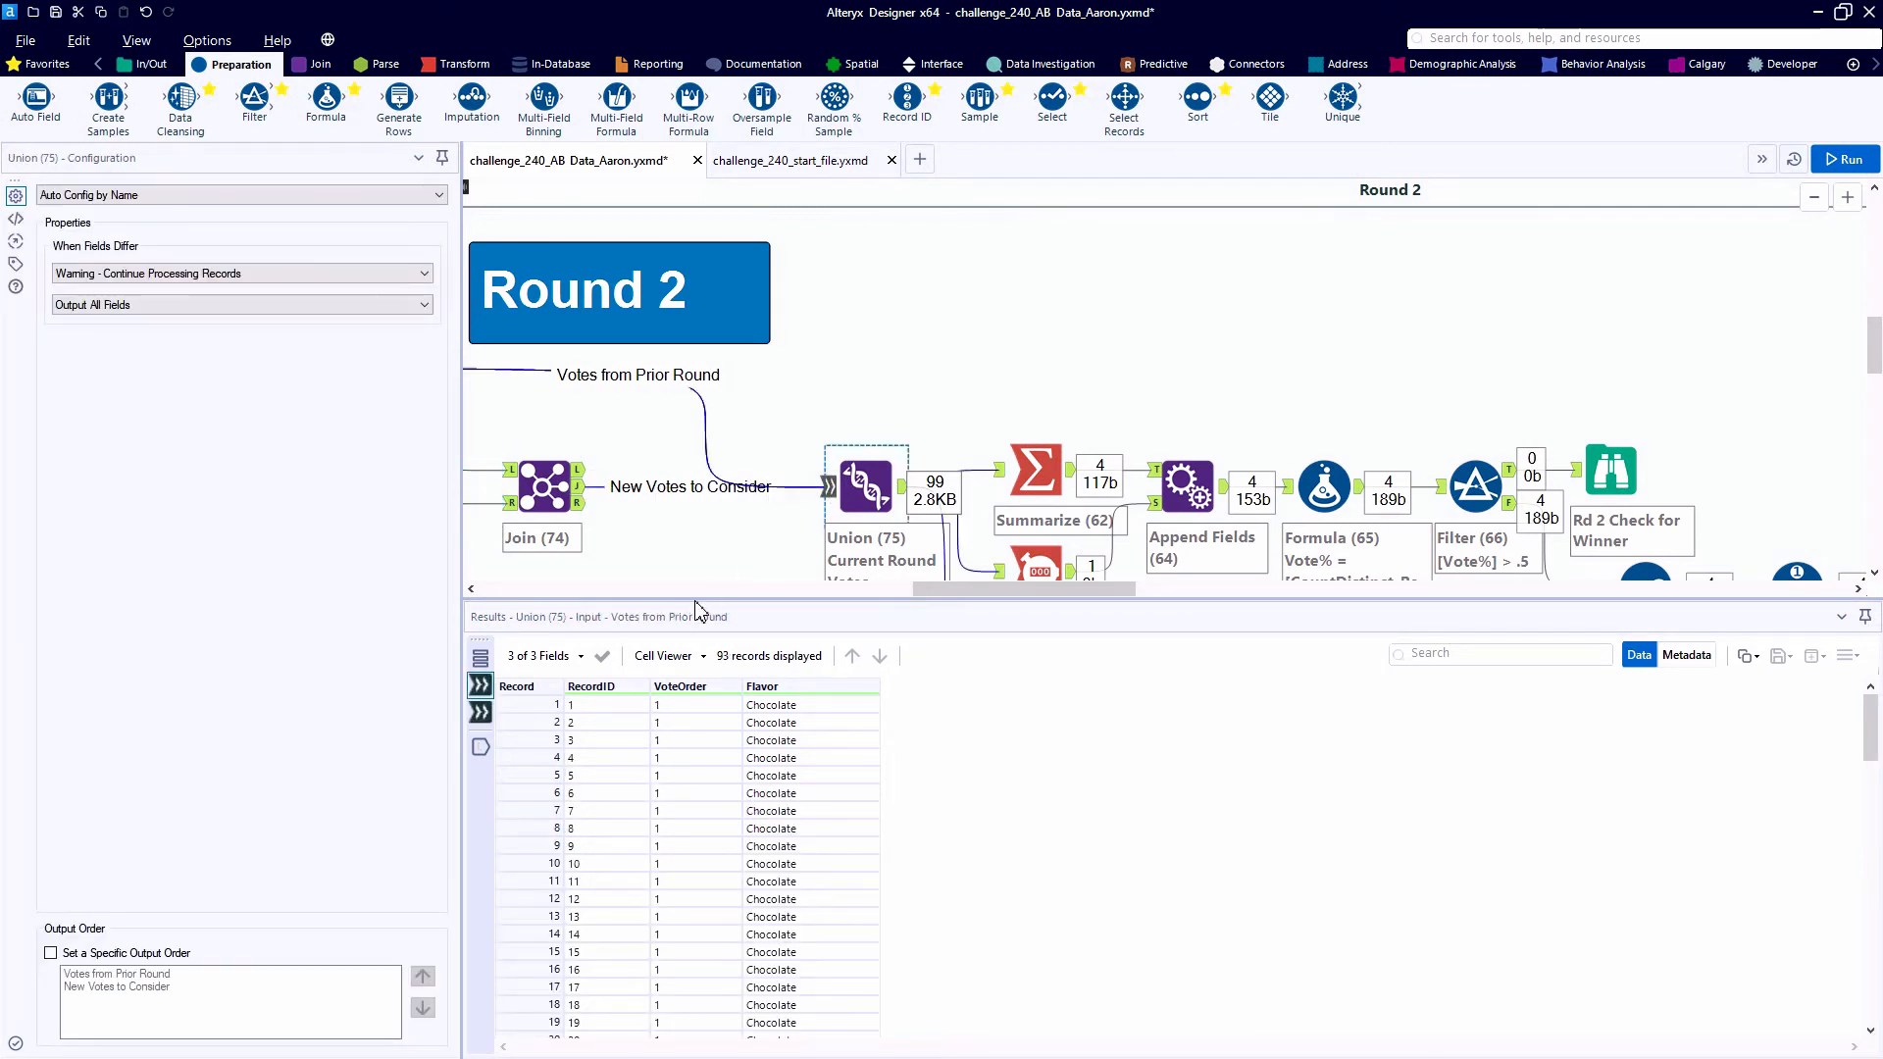
click(481, 713)
click(481, 747)
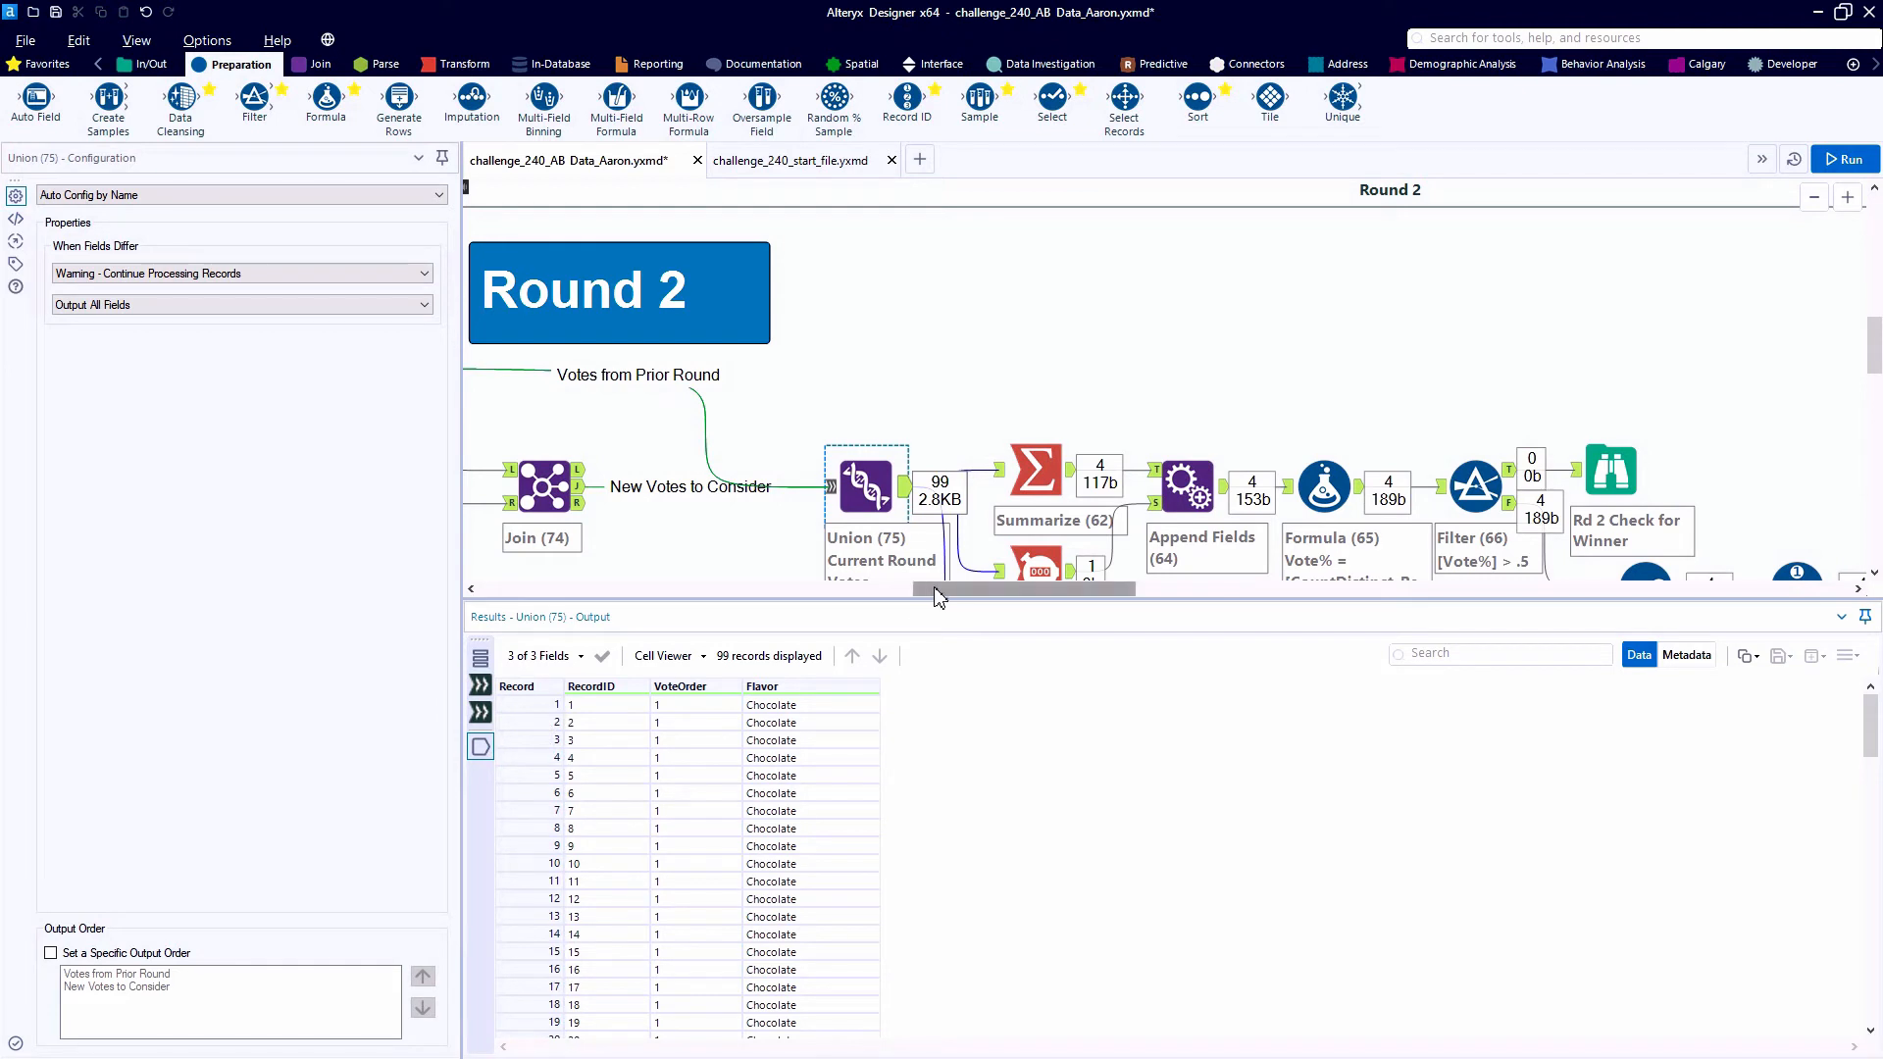
- Review the Round 2 vote tally through Summarize (62), Append Fields (64) and the Vote% result of Formula (65)
drag(934, 588, 945, 593)
scroll(945, 538, down, 1)
scroll(1027, 520, down, 2)
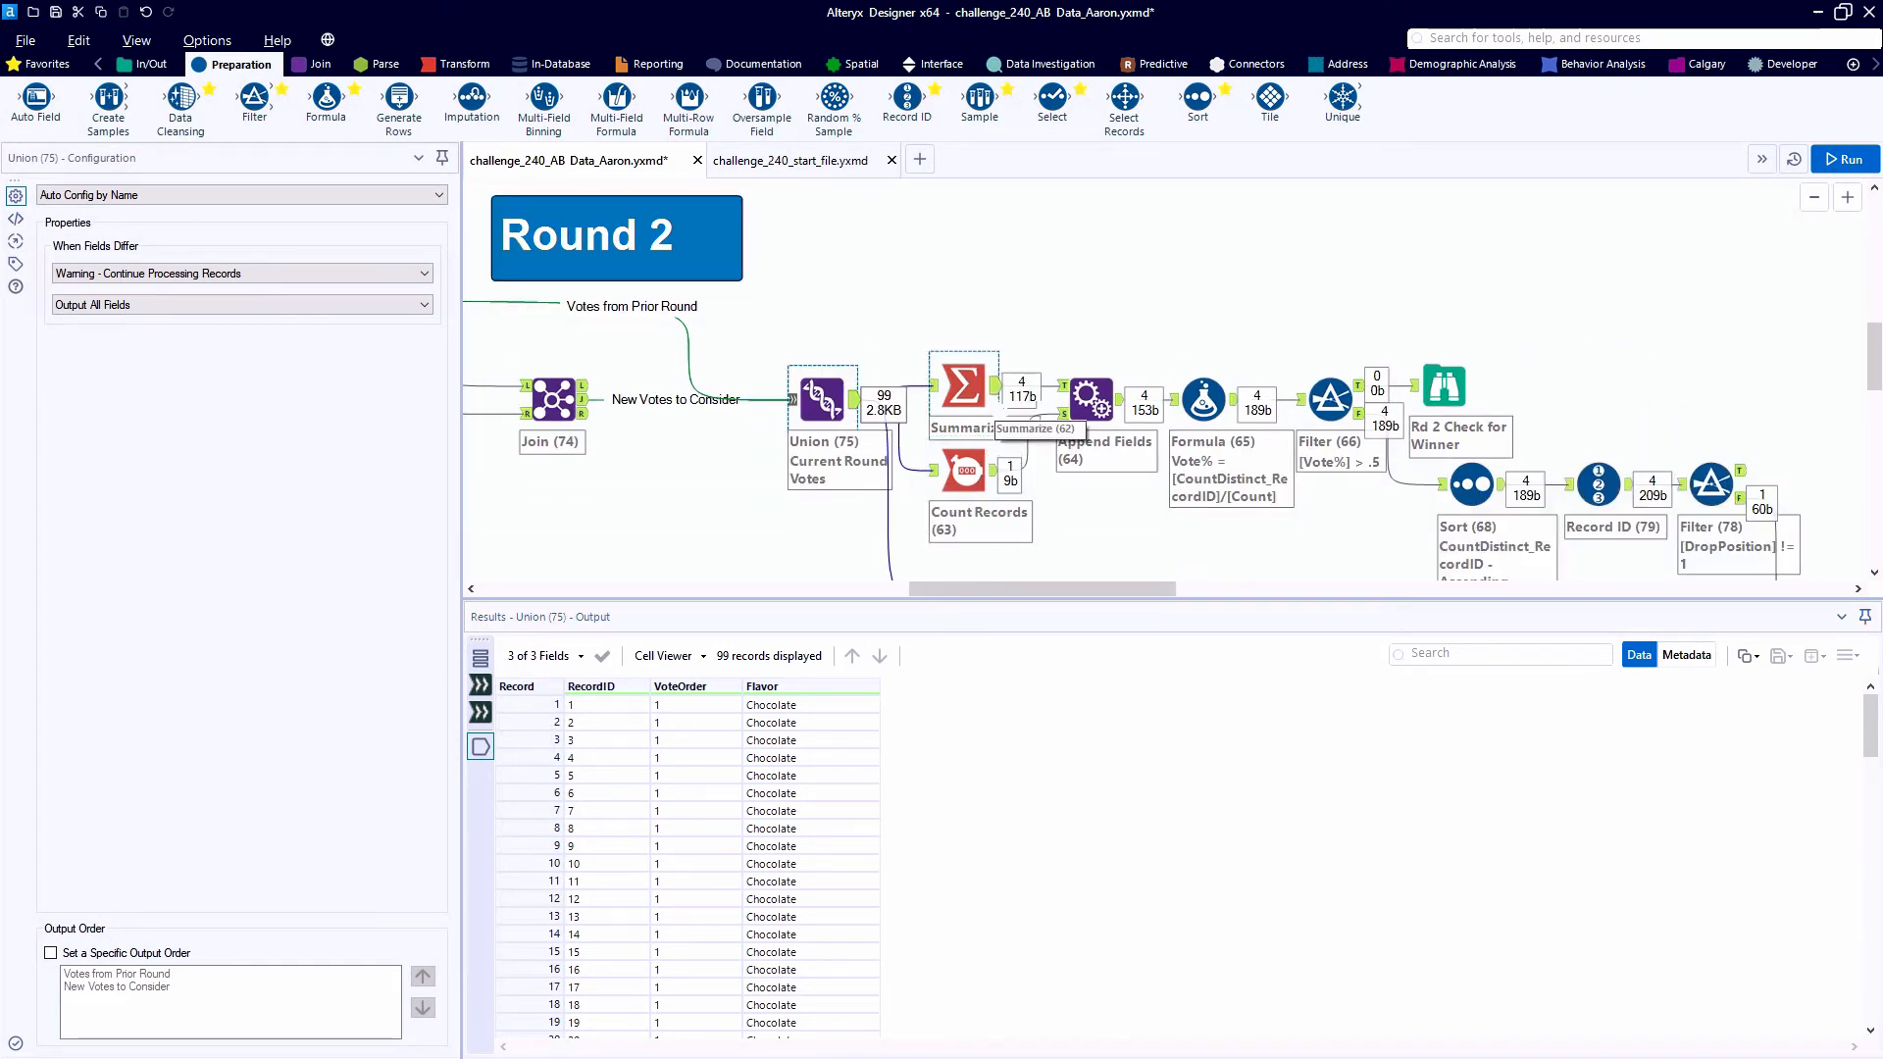
click(989, 404)
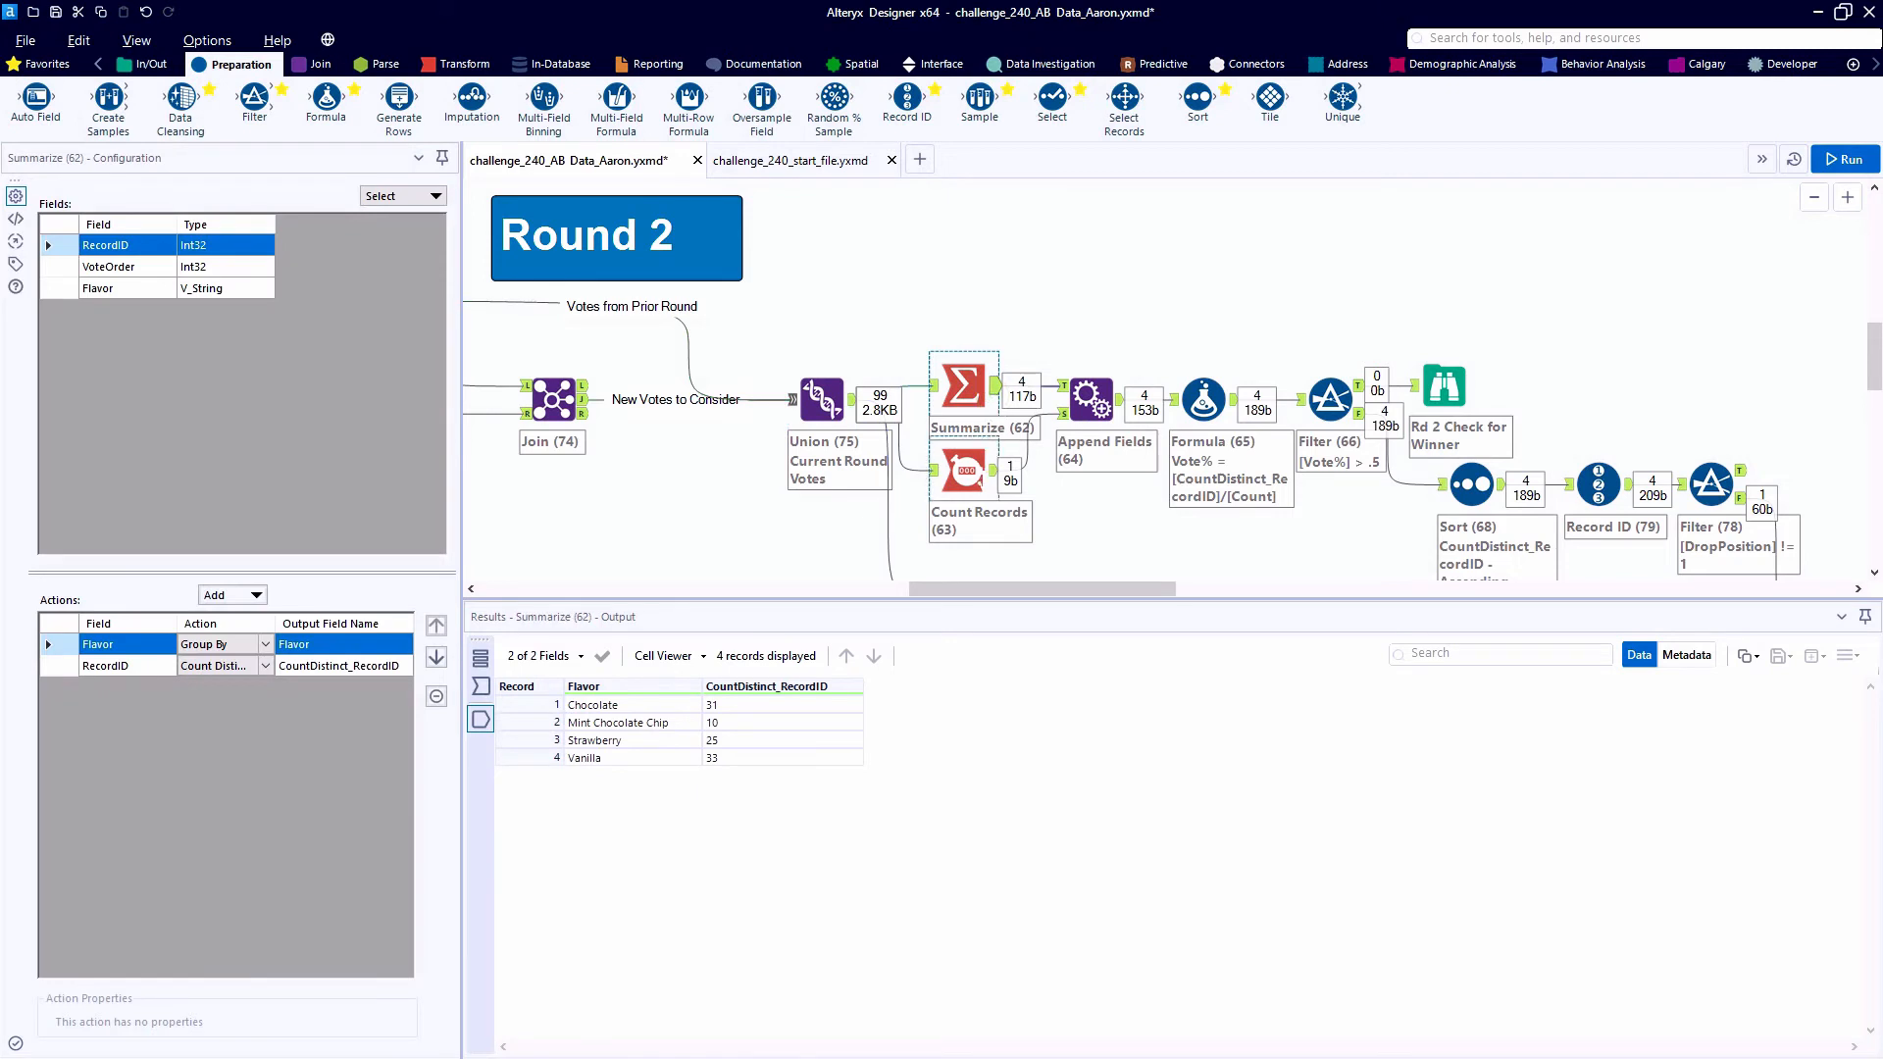
click(1121, 408)
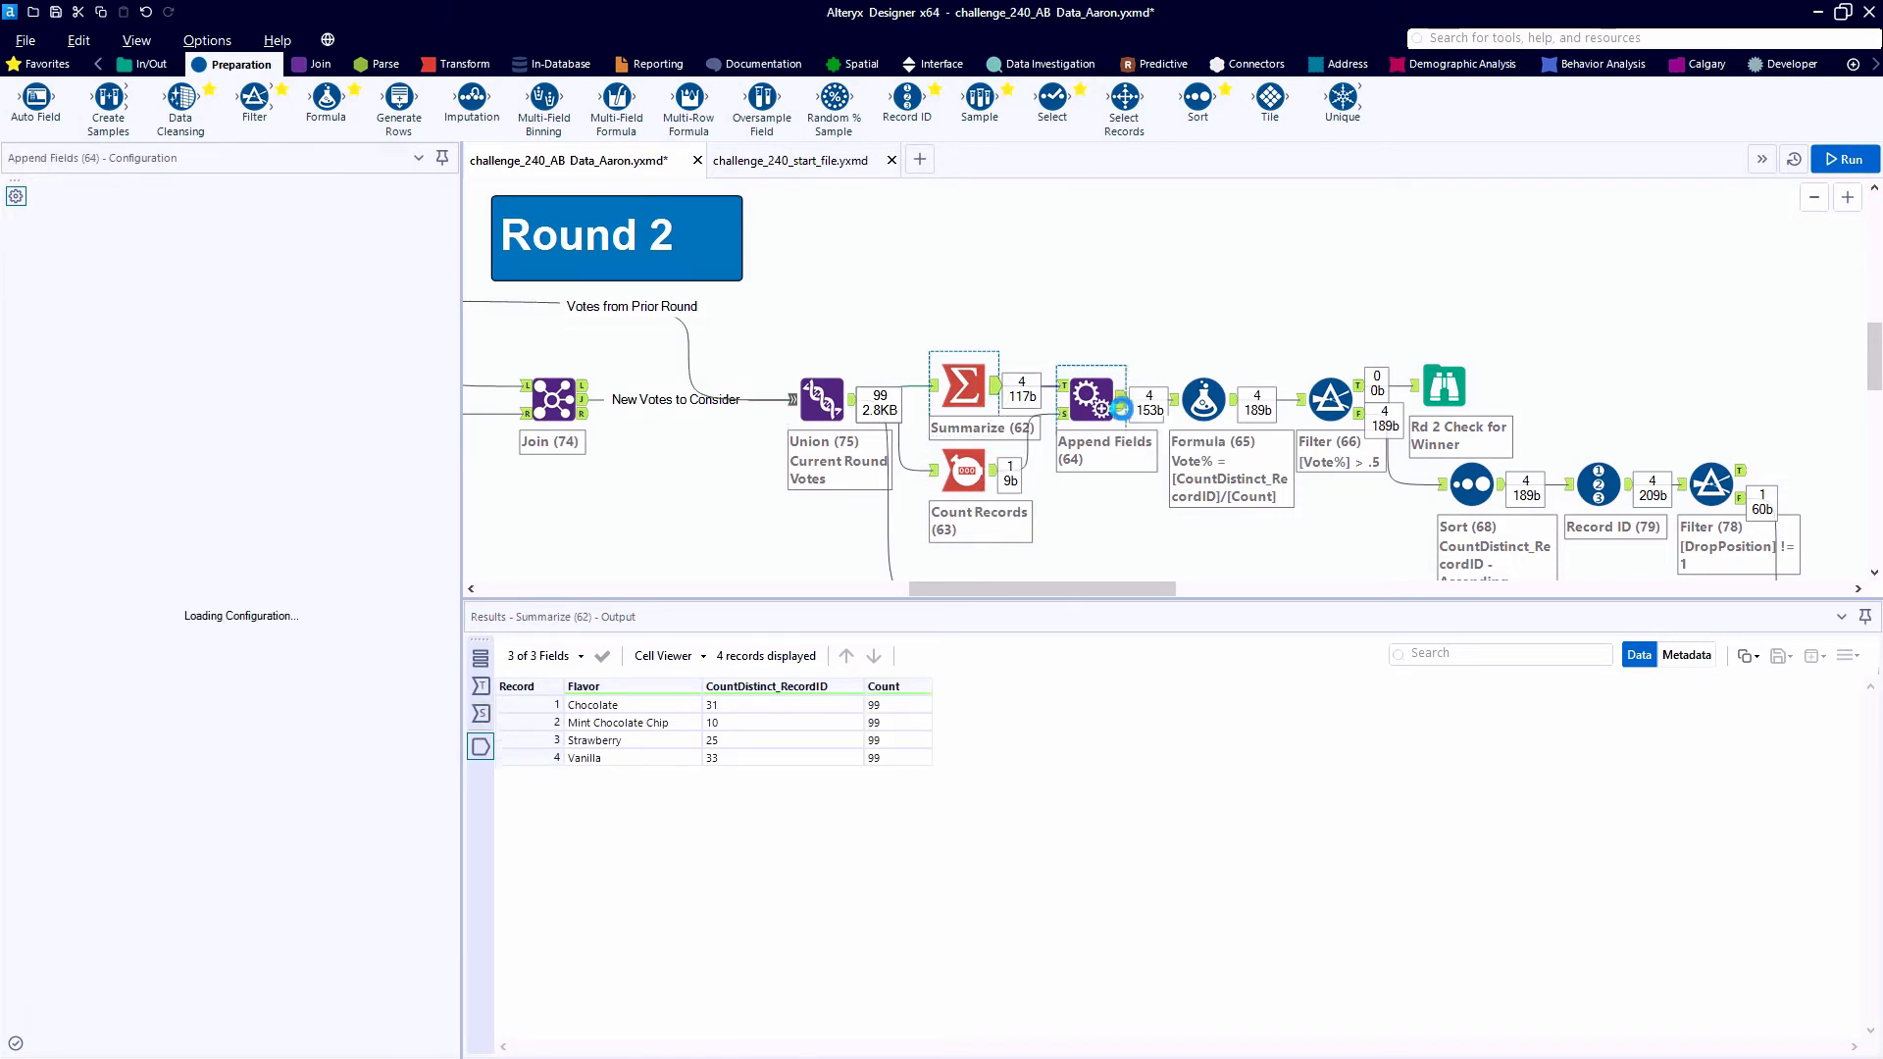
click(1238, 407)
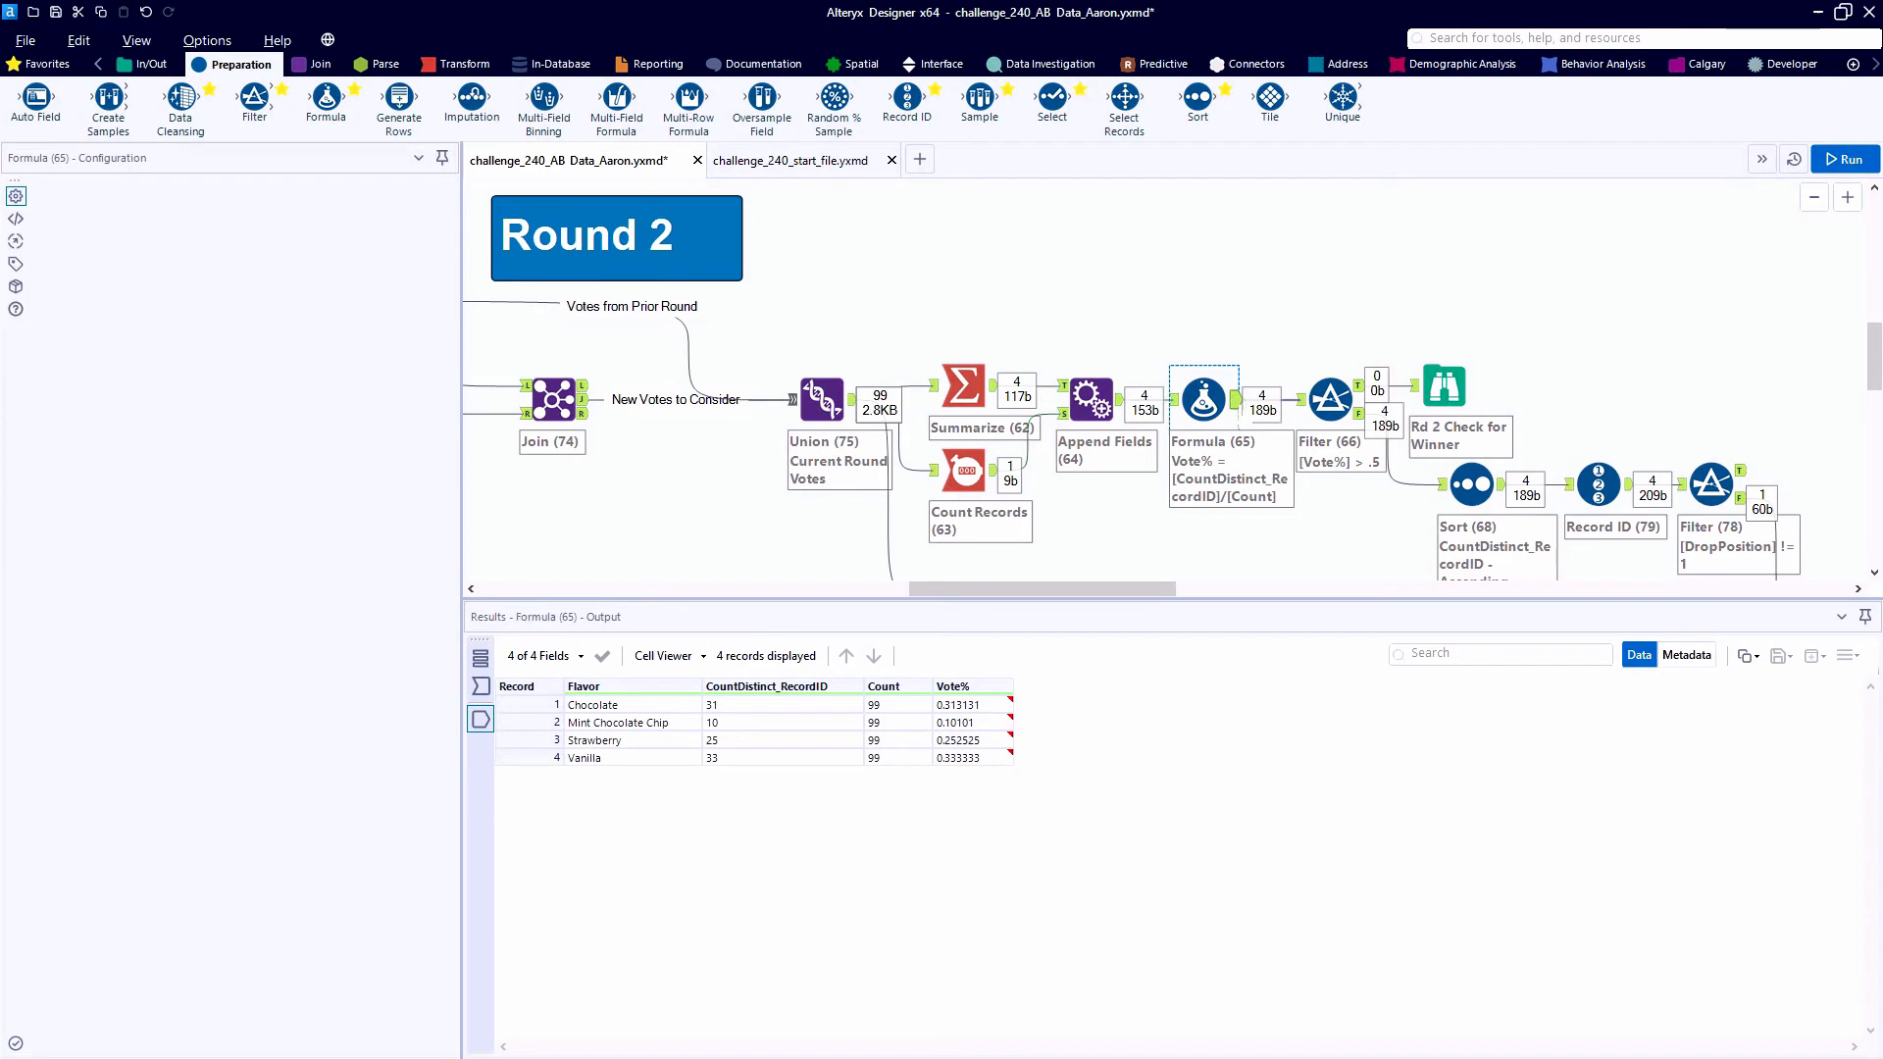
click(966, 758)
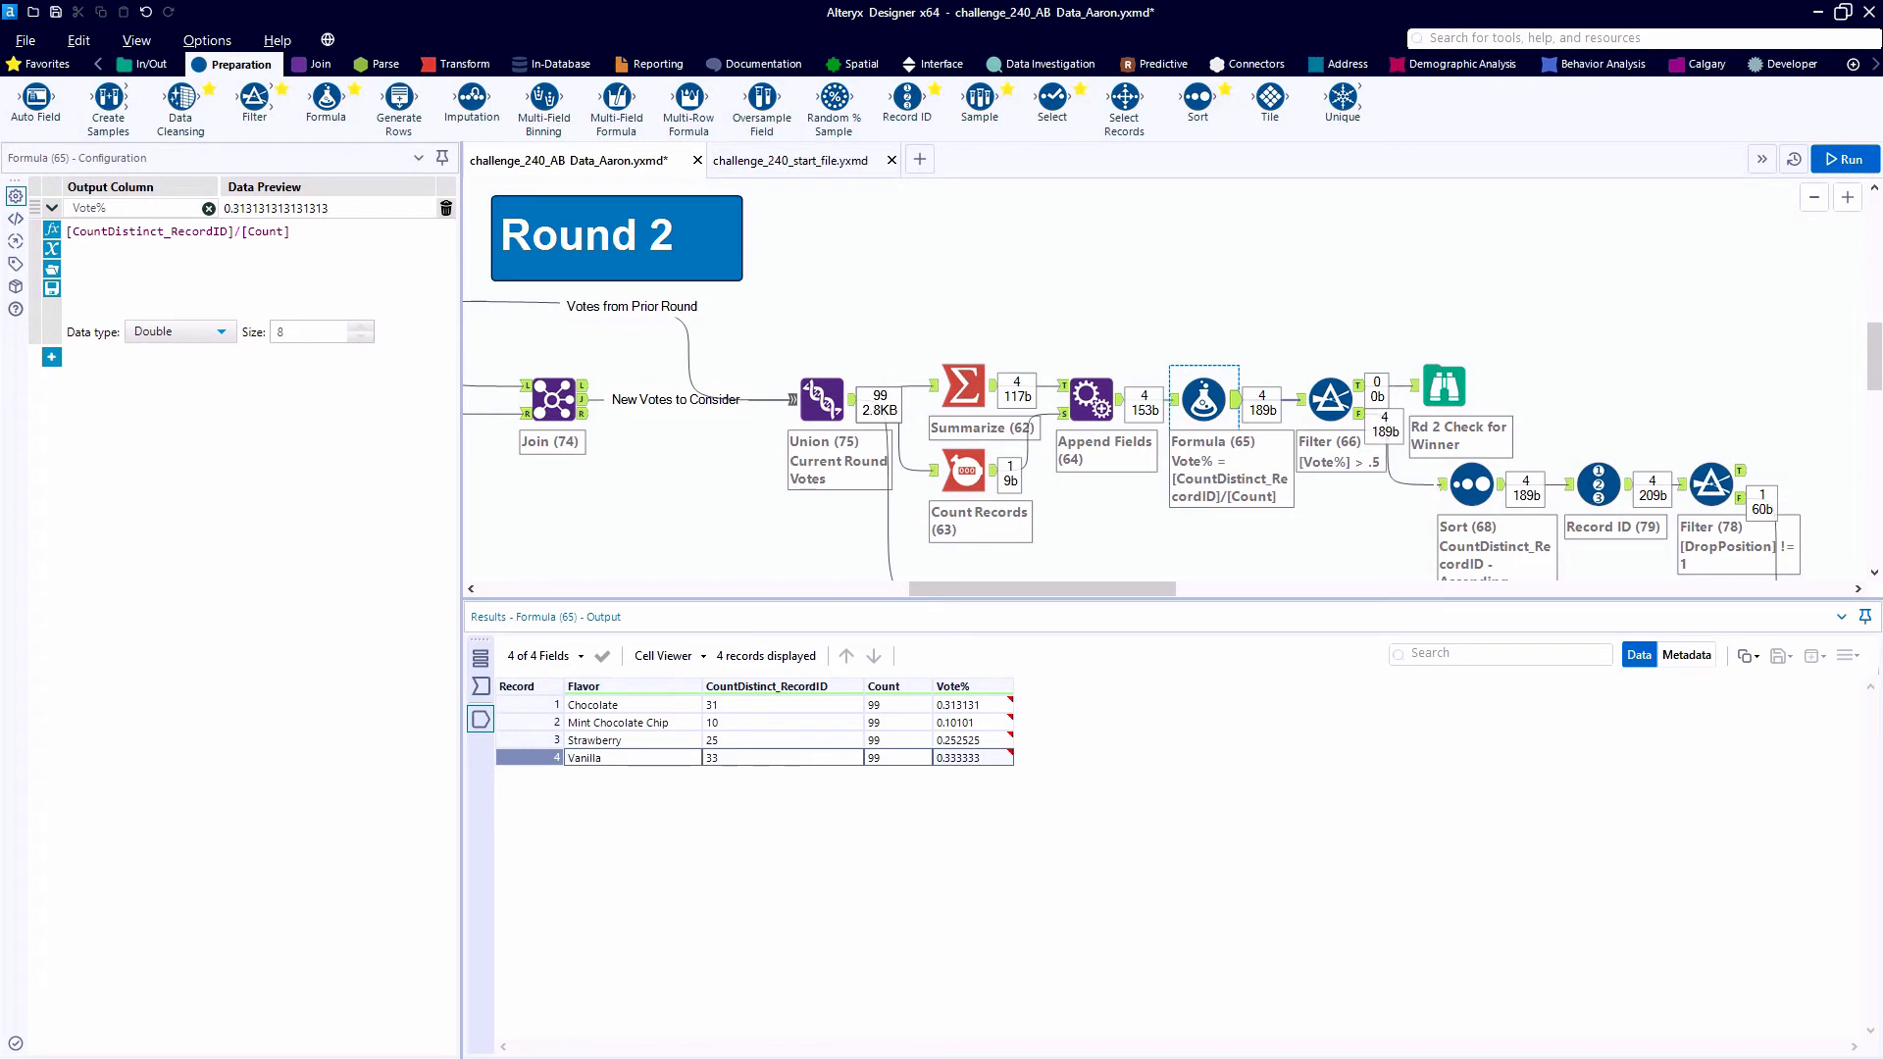
- Check the Round 2 ascending sort, the DropPosition values from Record ID (79) and the false output of Filter (78)
scroll(1471, 483, down, 1)
click(1471, 484)
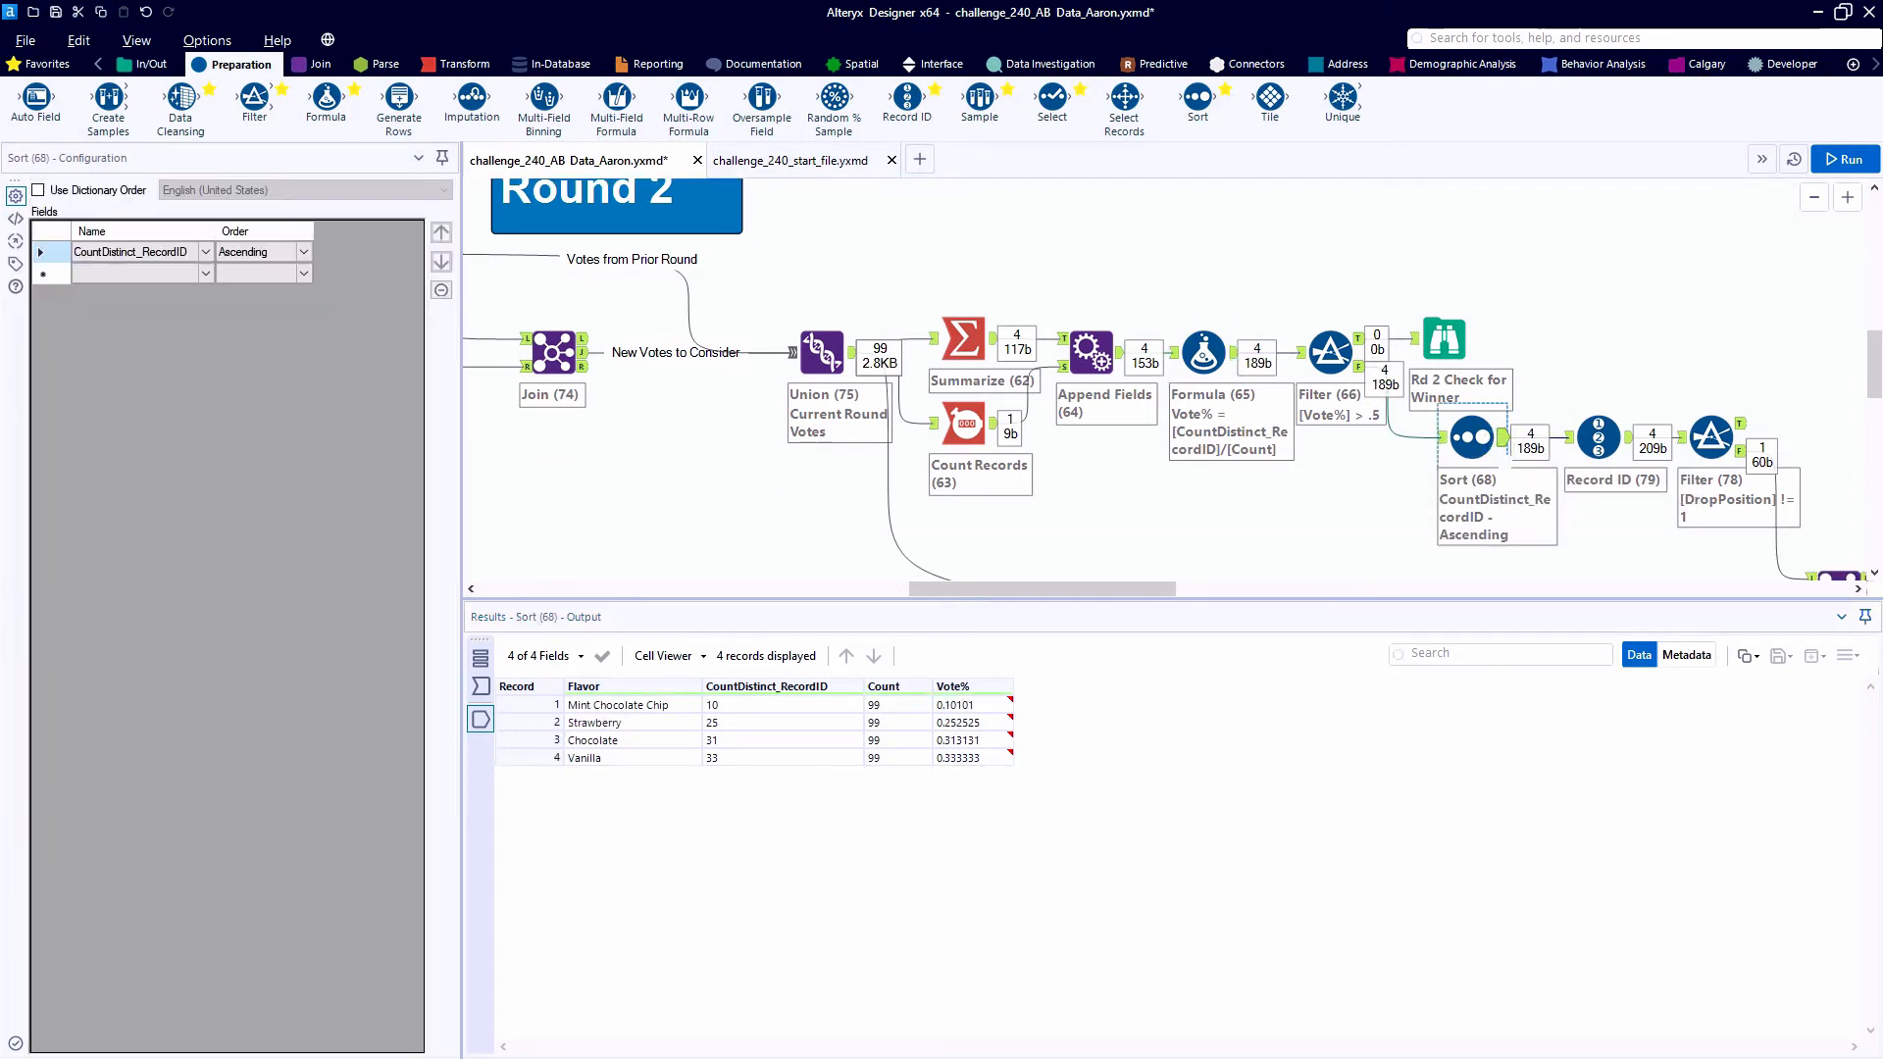
click(1599, 436)
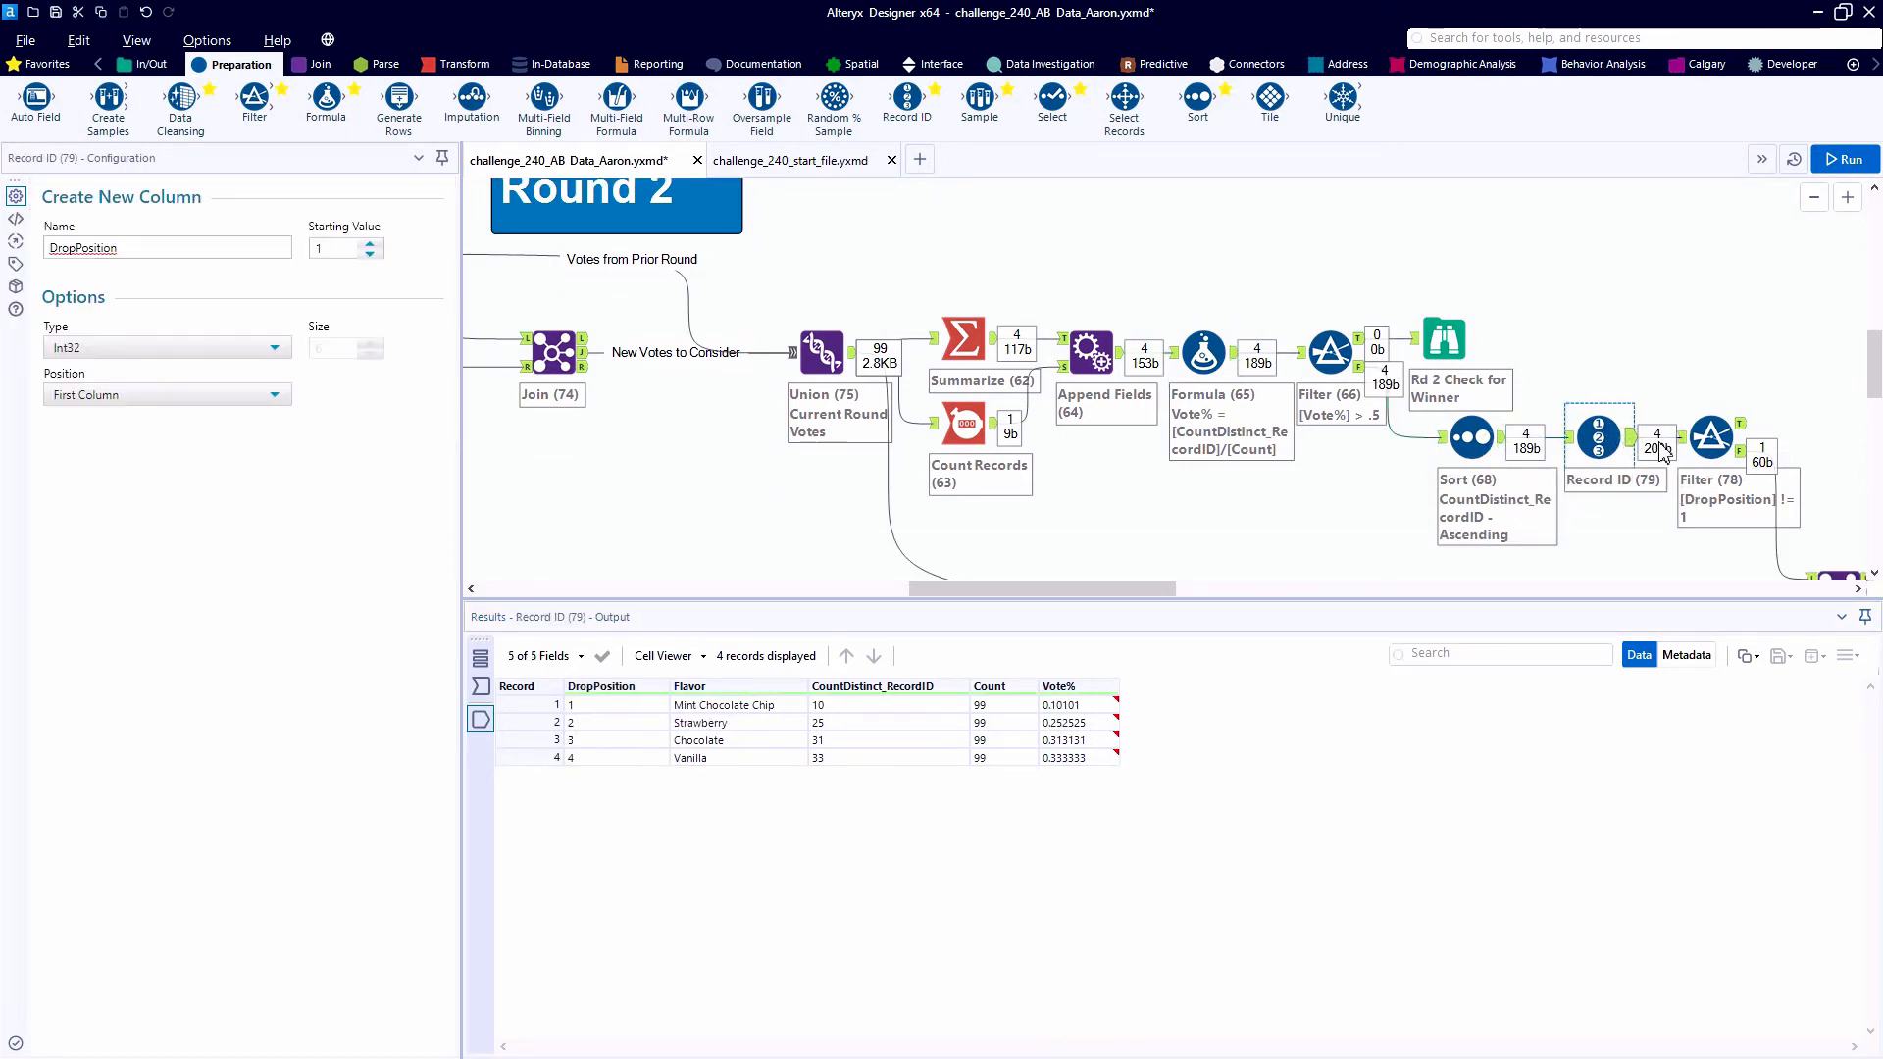
click(1742, 450)
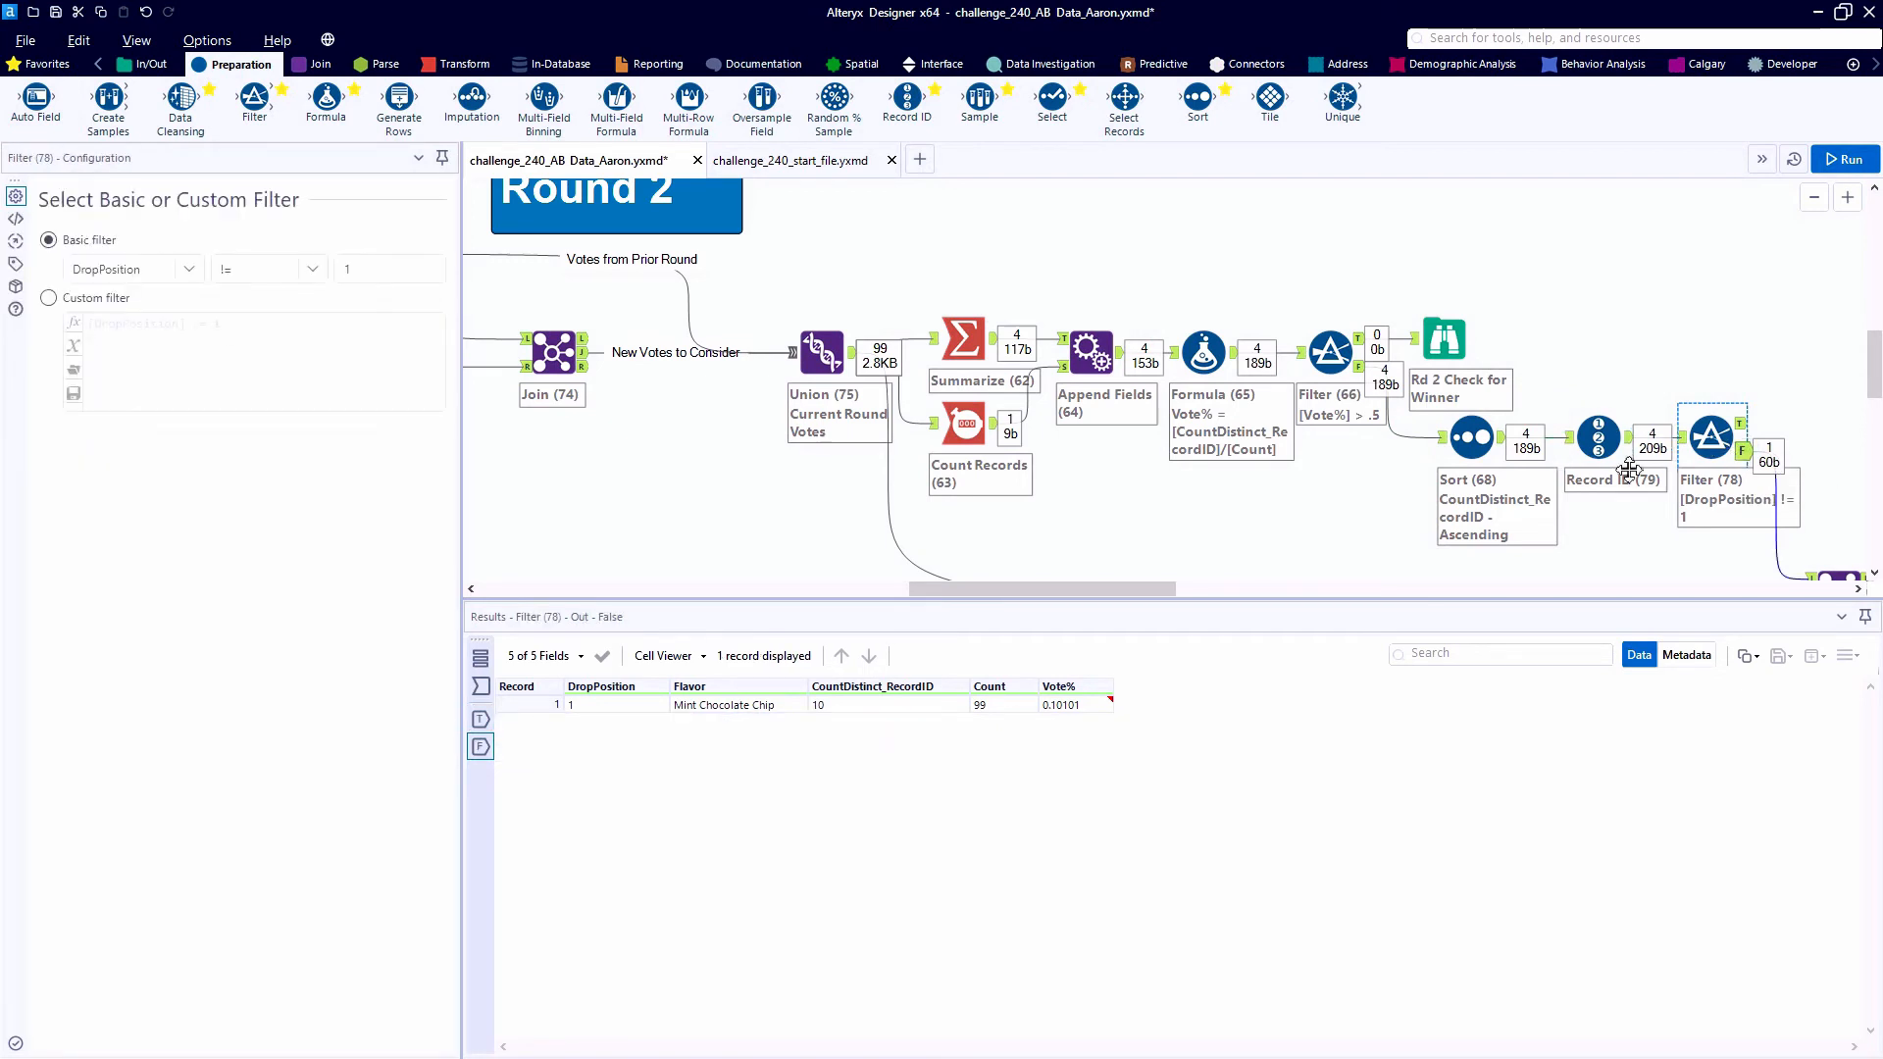
- Examine the join output of Join (77), comparing the first-choice and second-choice VoteOrder values of voters for the dropped flavor
scroll(1461, 500, down, 3)
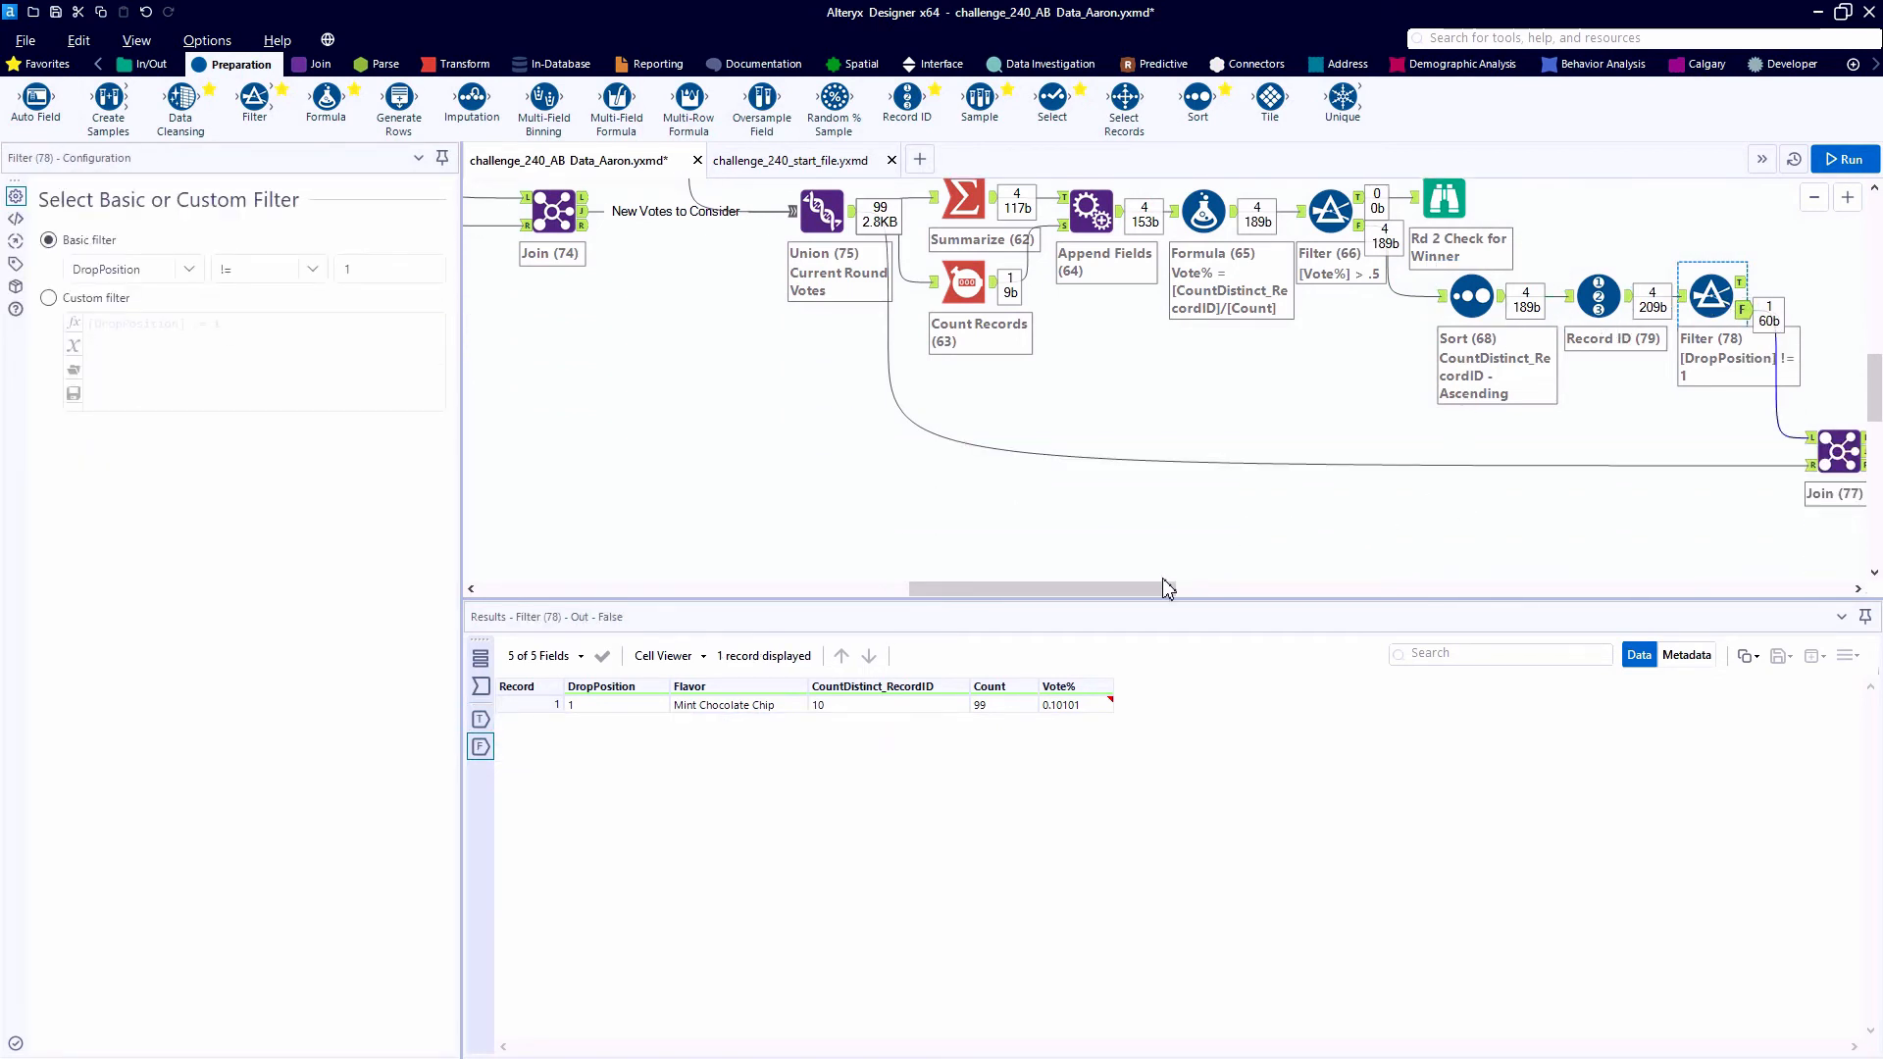
drag(1164, 589, 1368, 620)
scroll(1099, 564, down, 2)
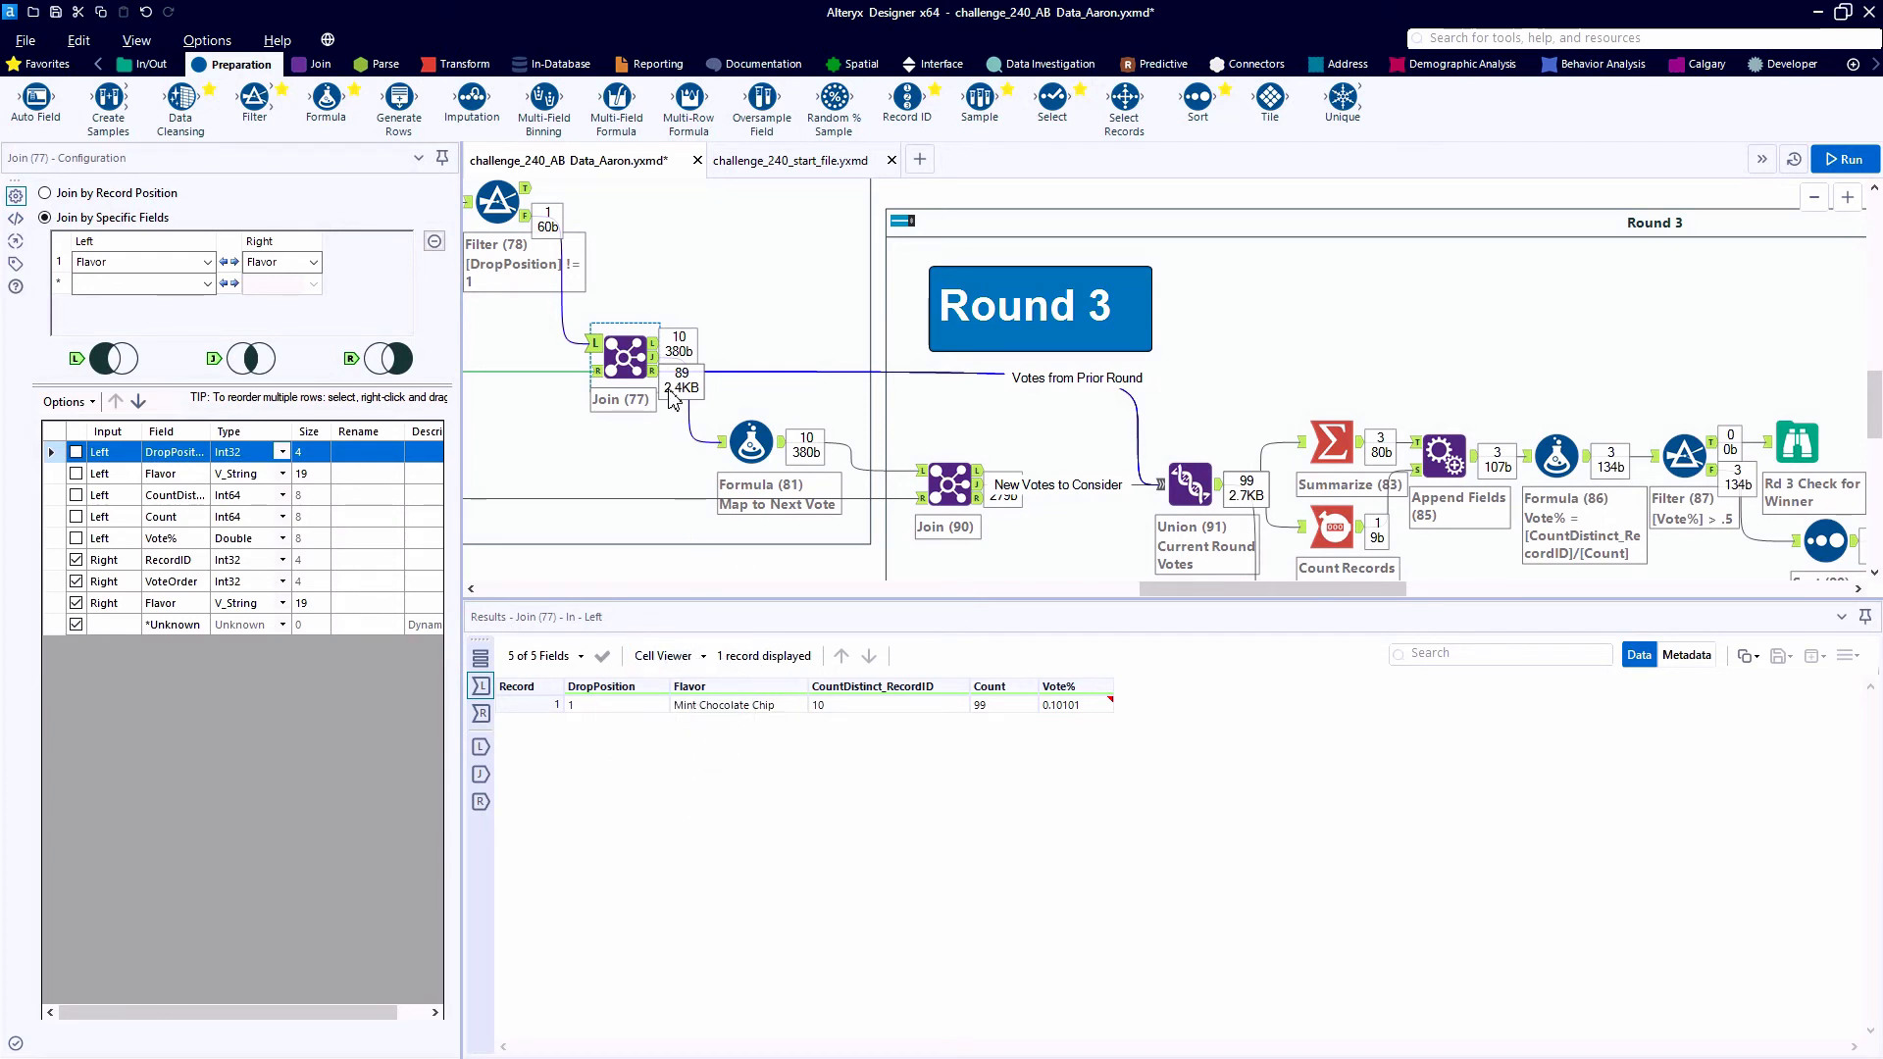
click(653, 356)
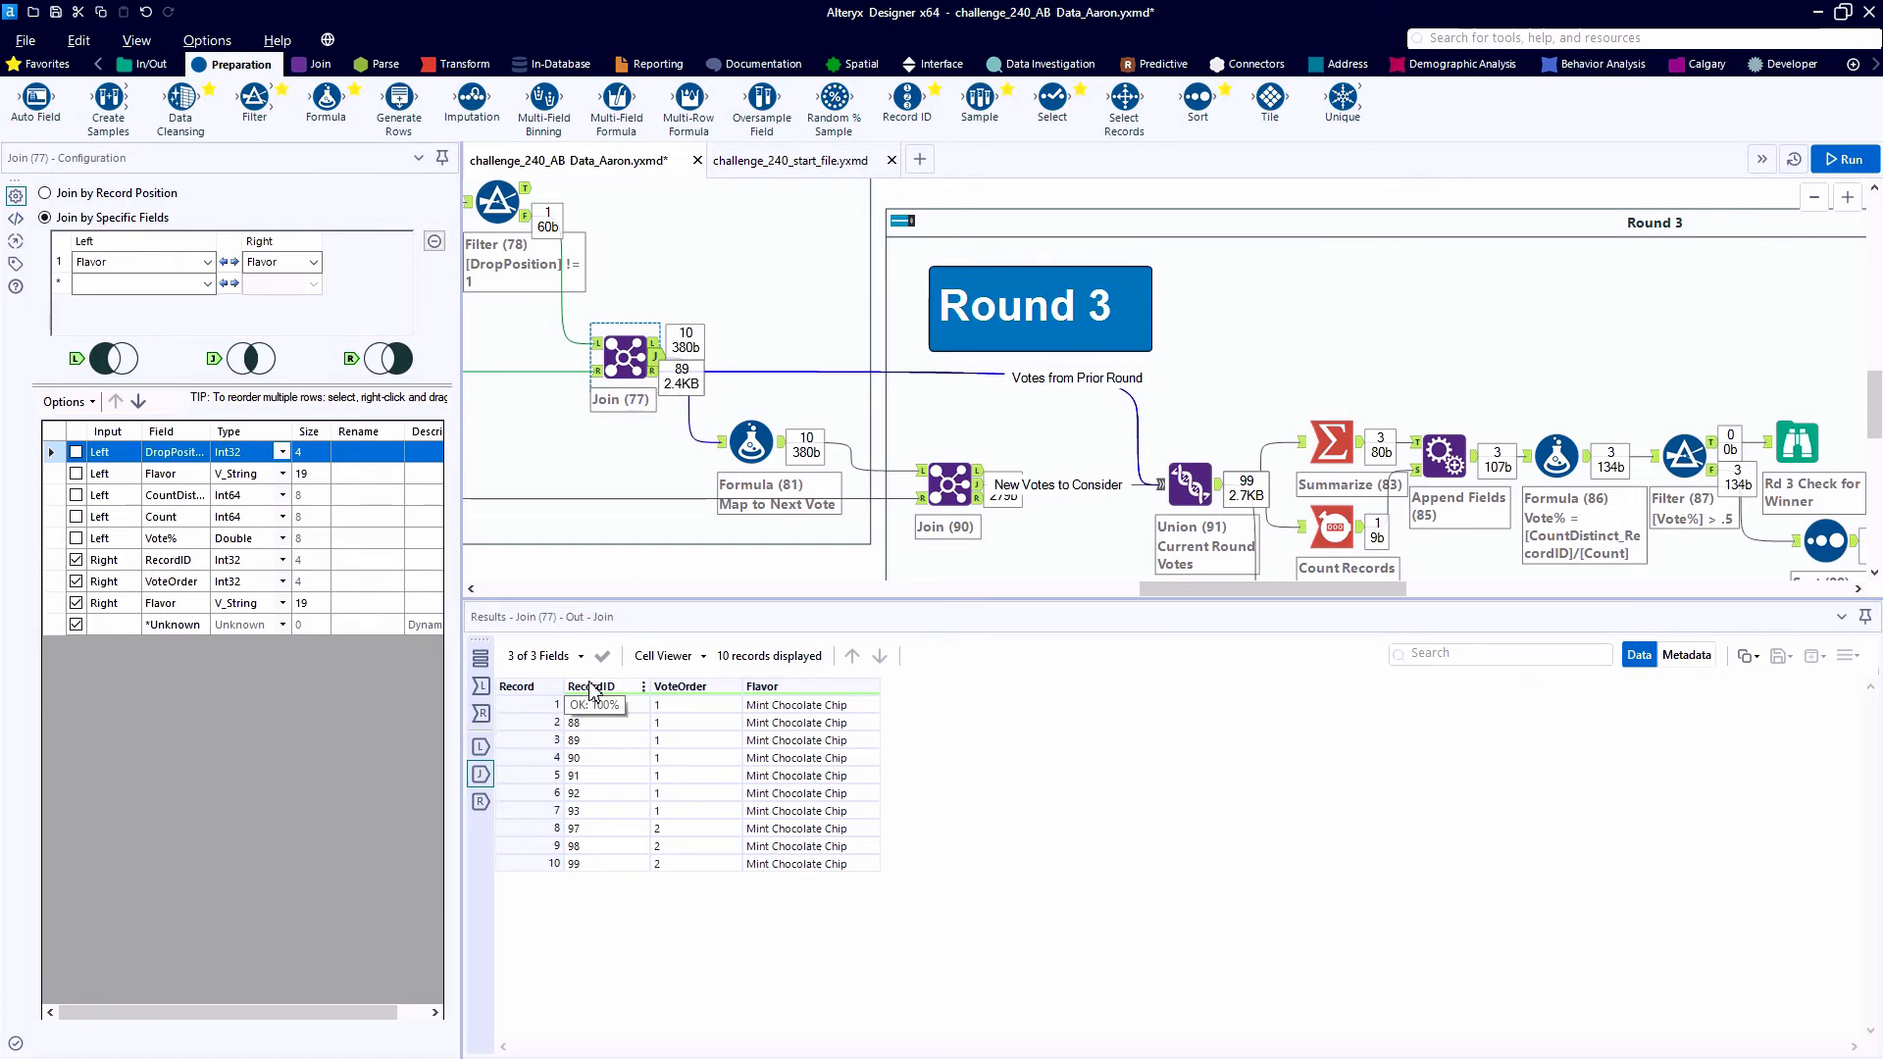
click(859, 709)
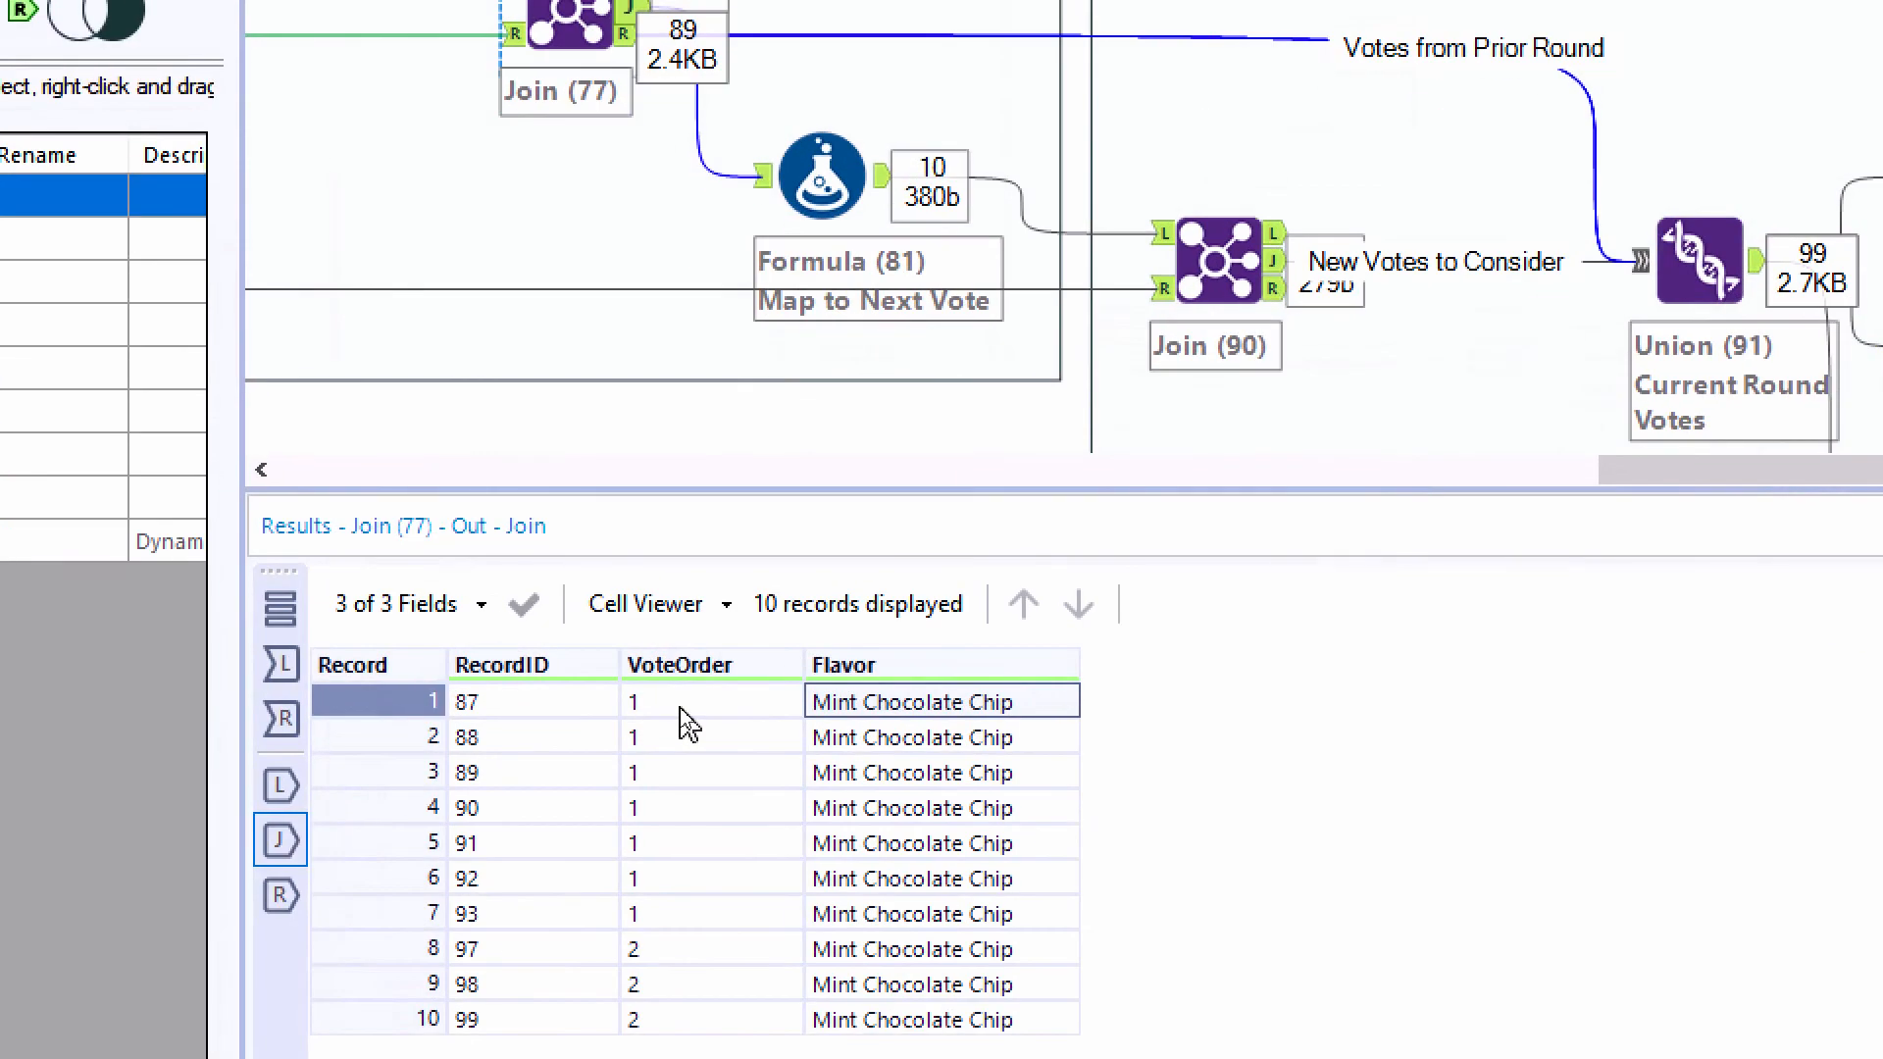
click(688, 708)
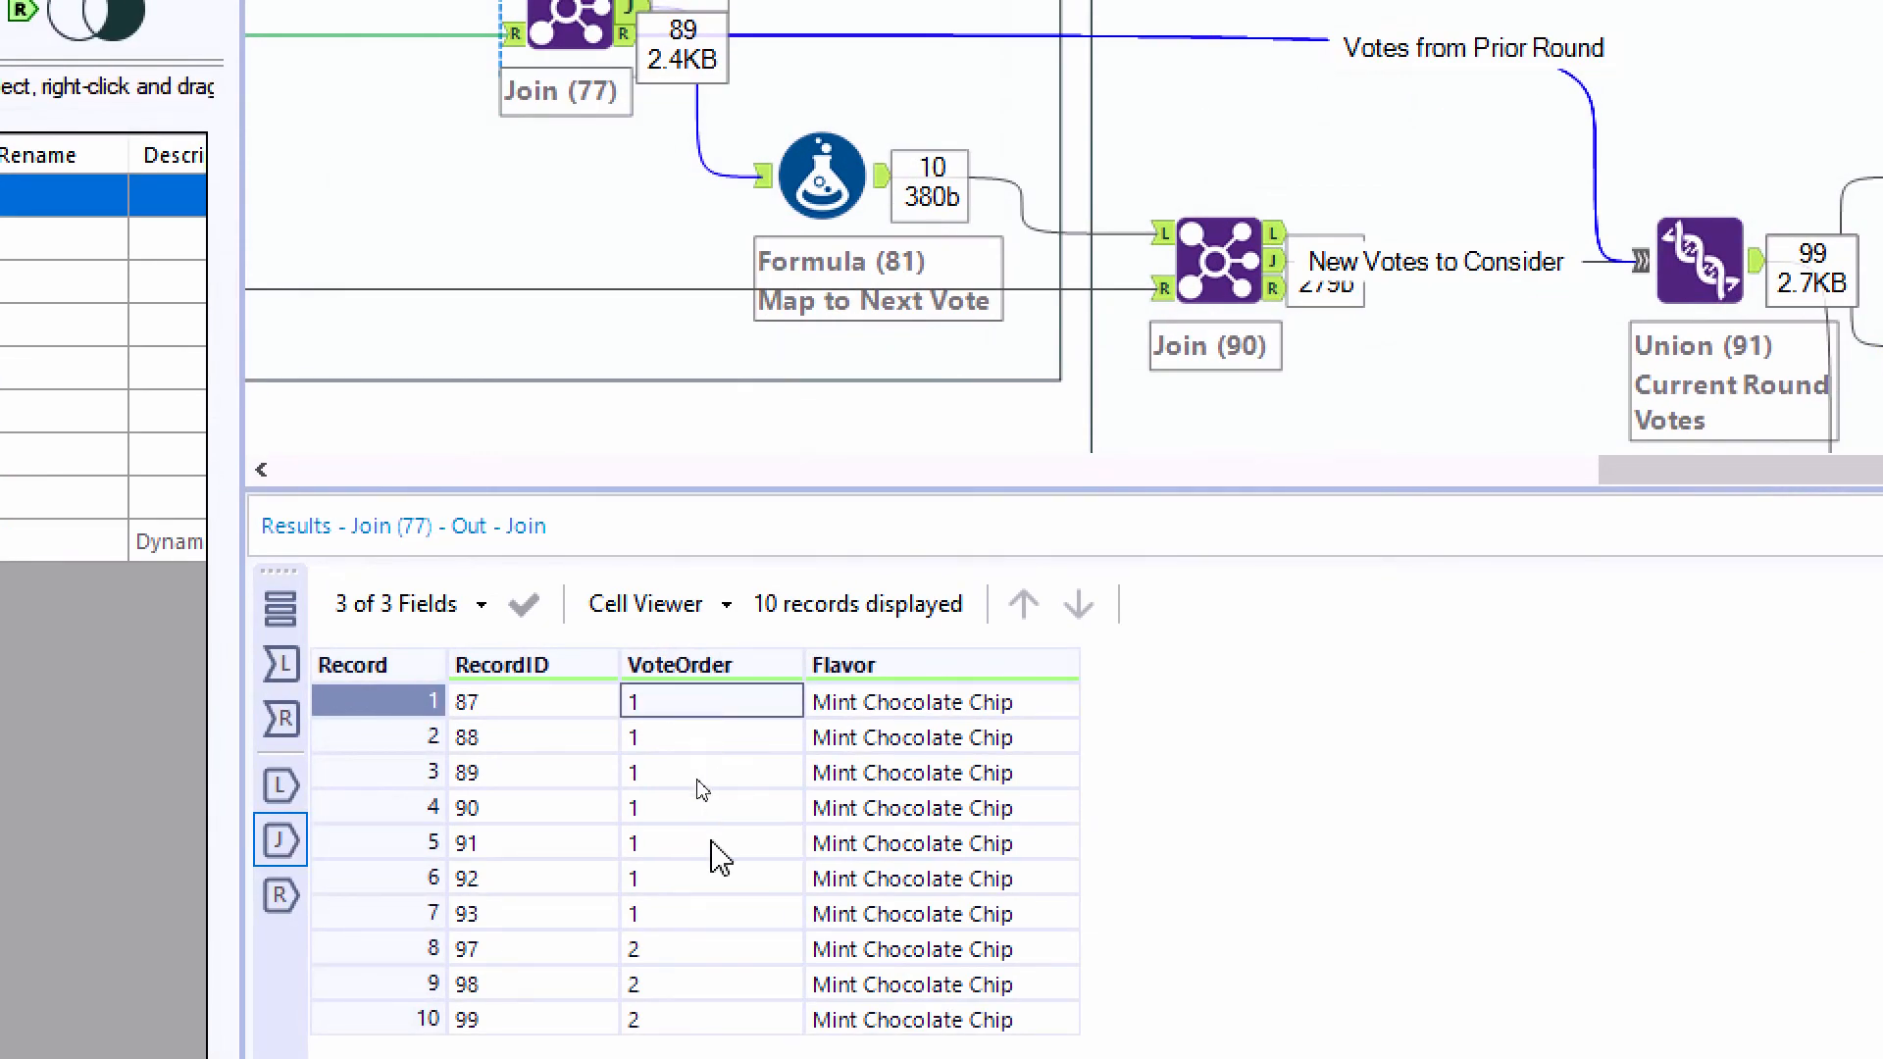
ctrl+click(714, 936)
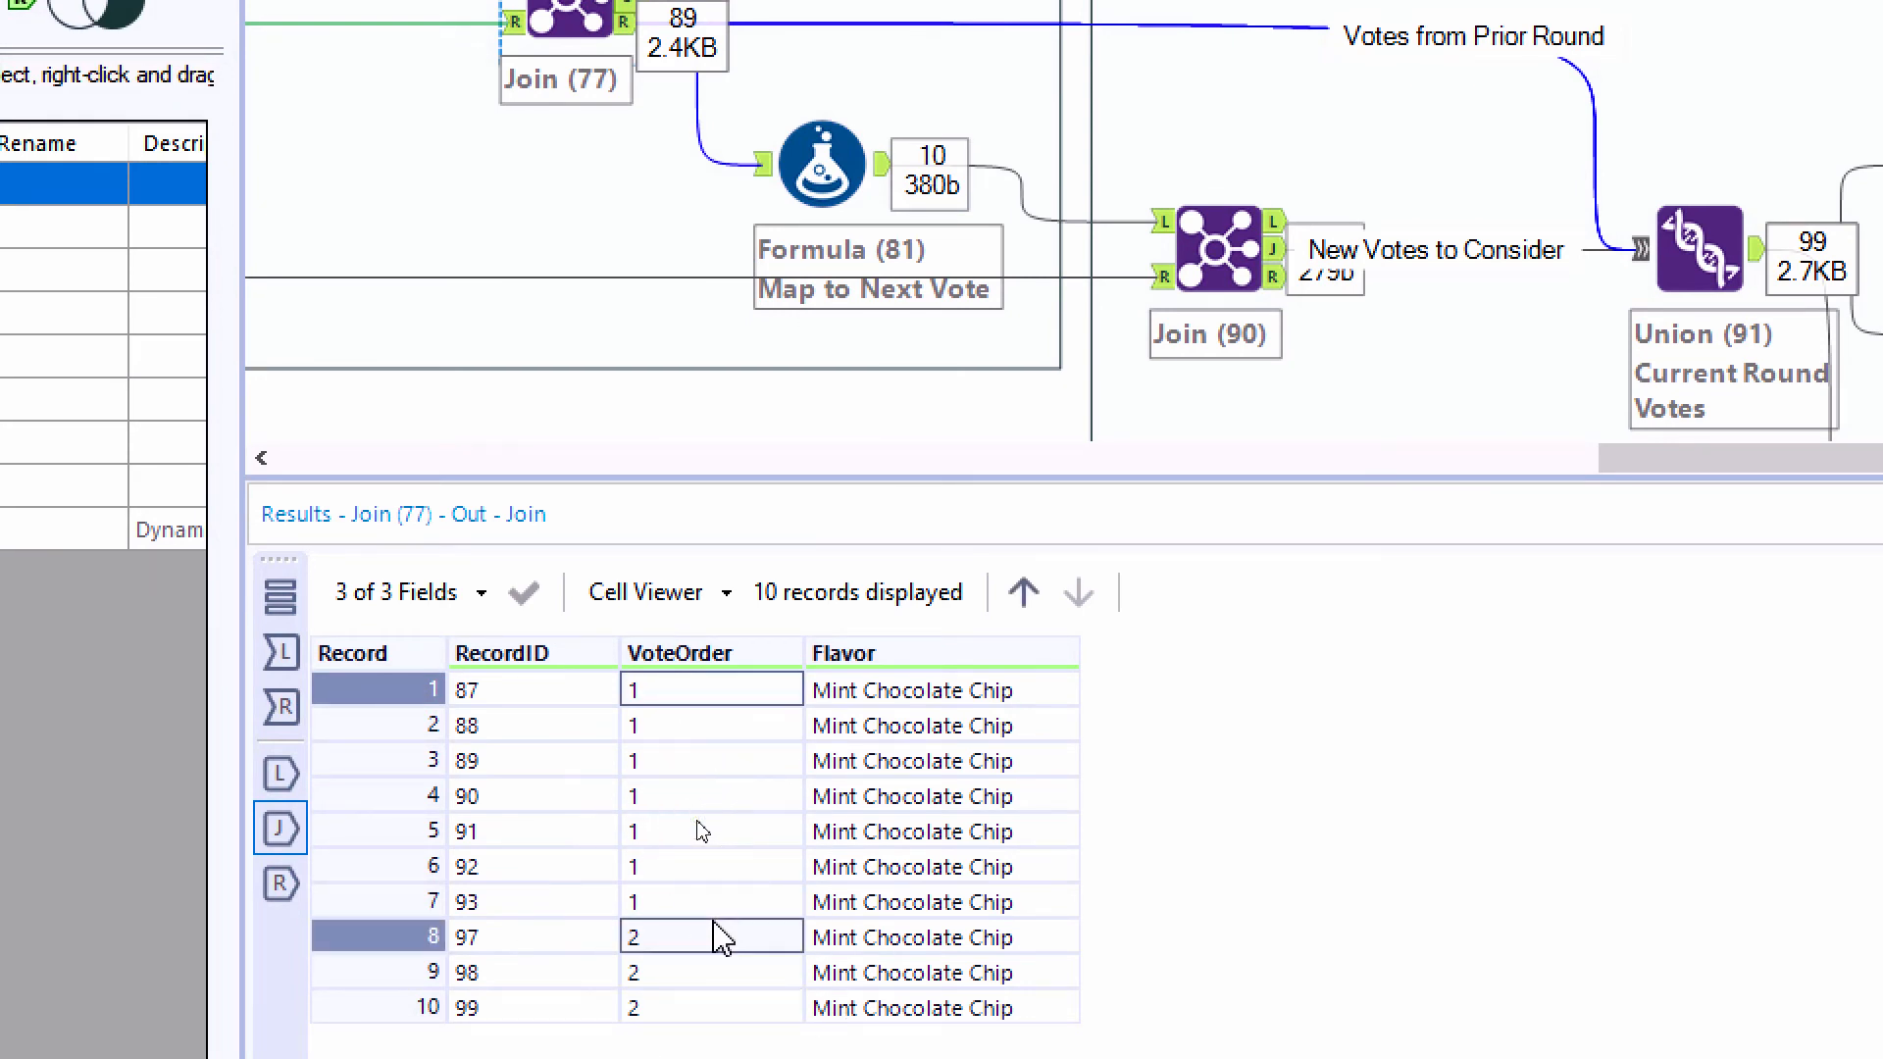
- Review the incremented VoteOrder values from Formula (81) and the replacement flavors in the join output of Join (90)
click(888, 186)
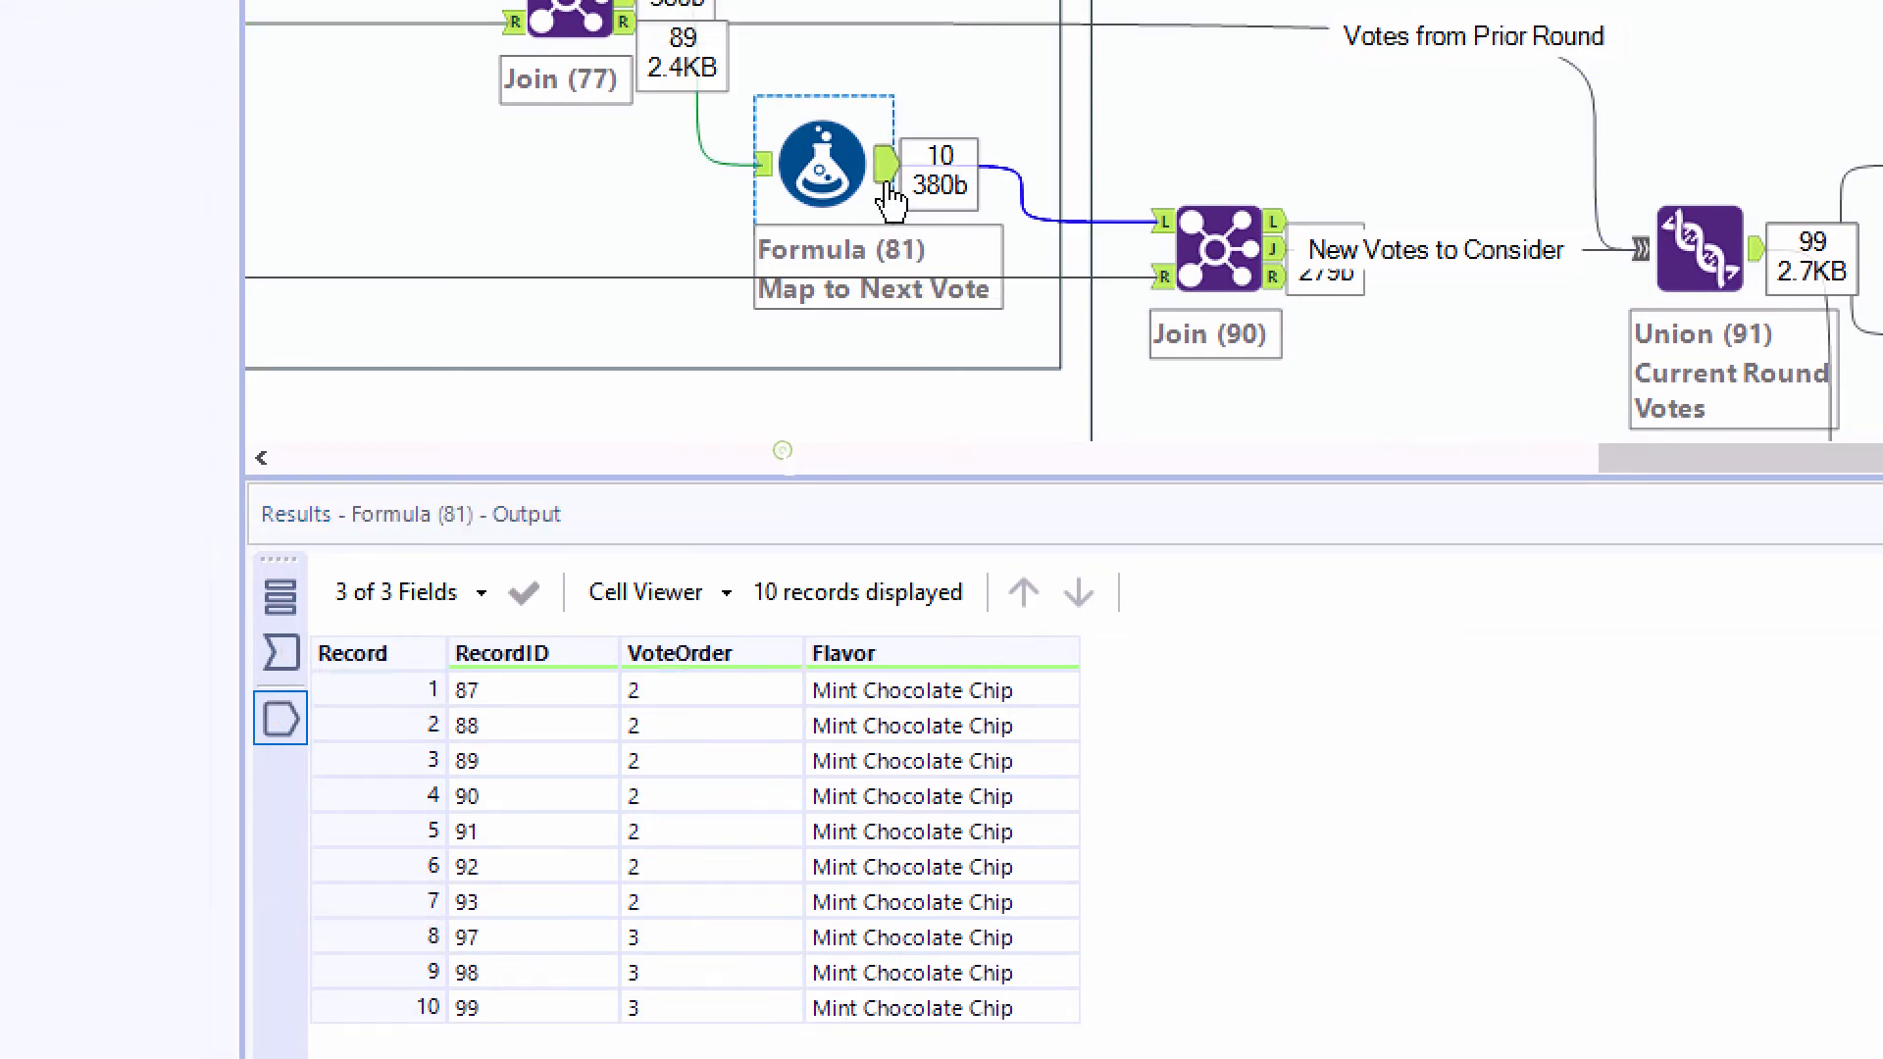
drag(583, 698, 677, 915)
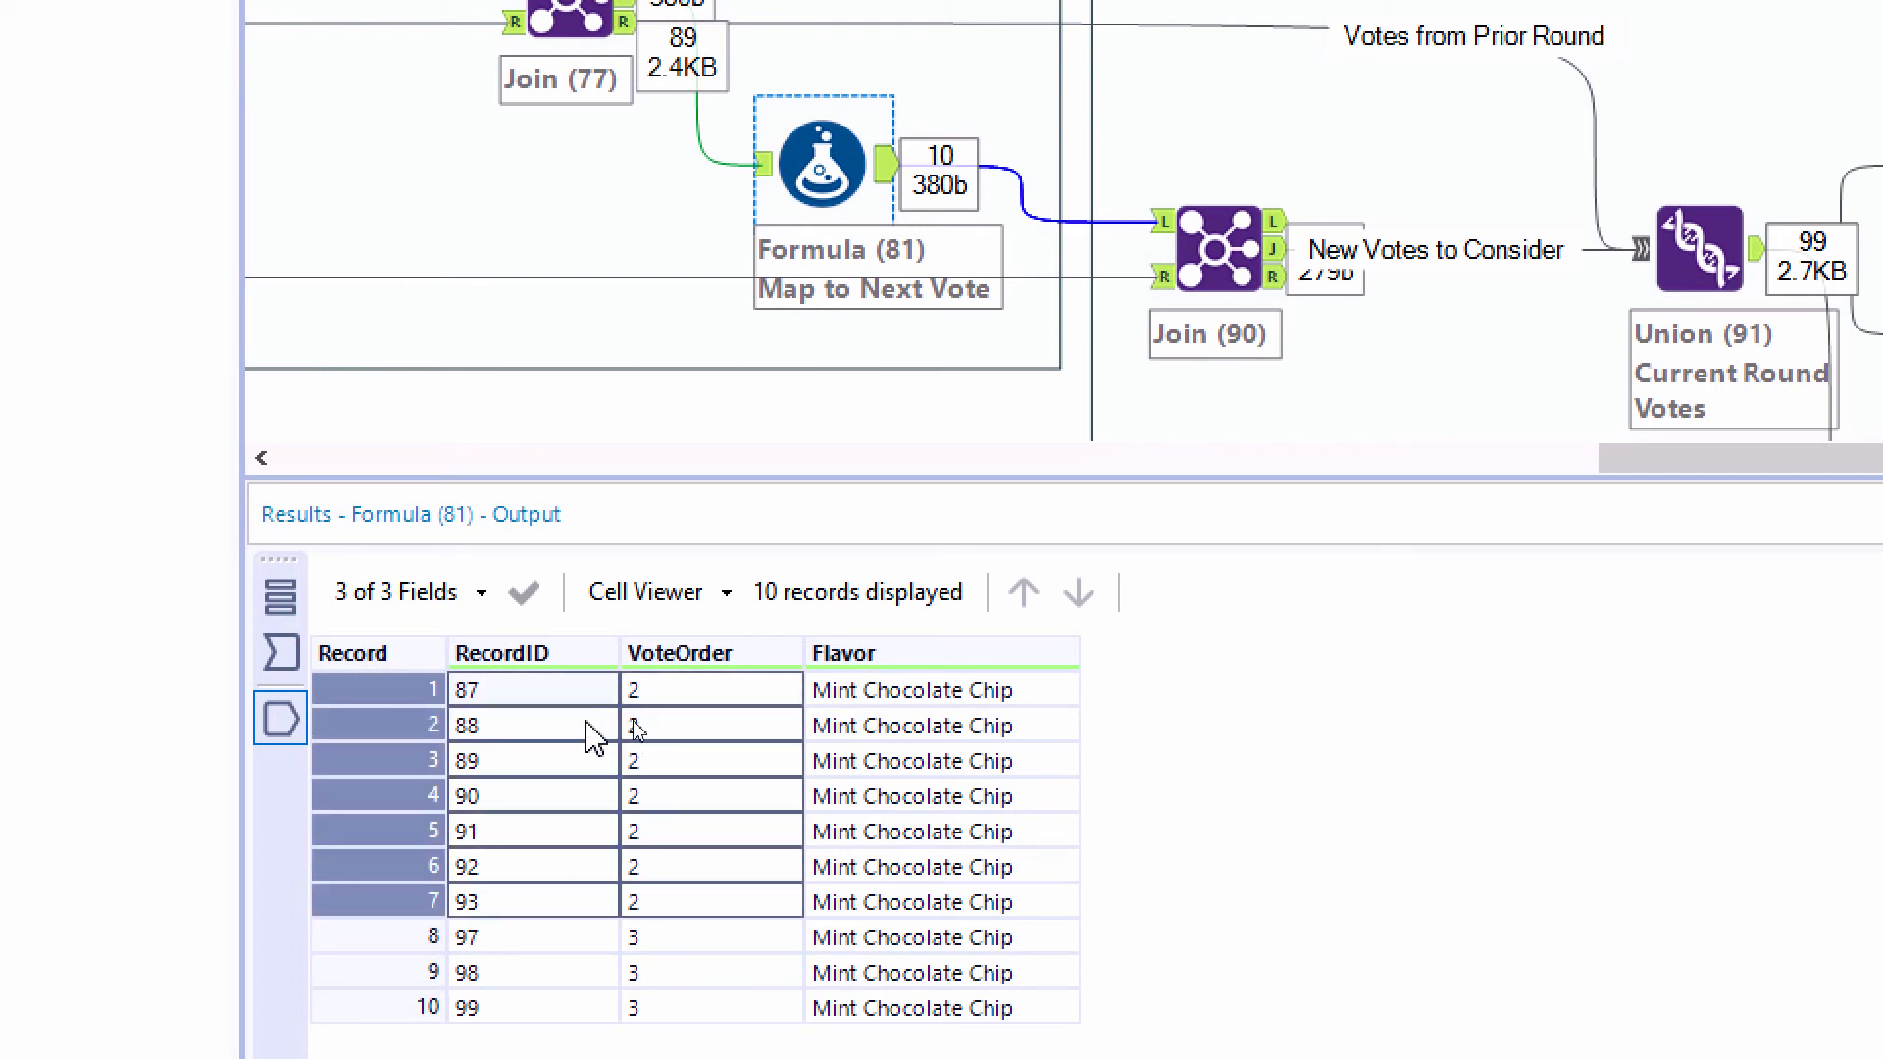
click(1279, 257)
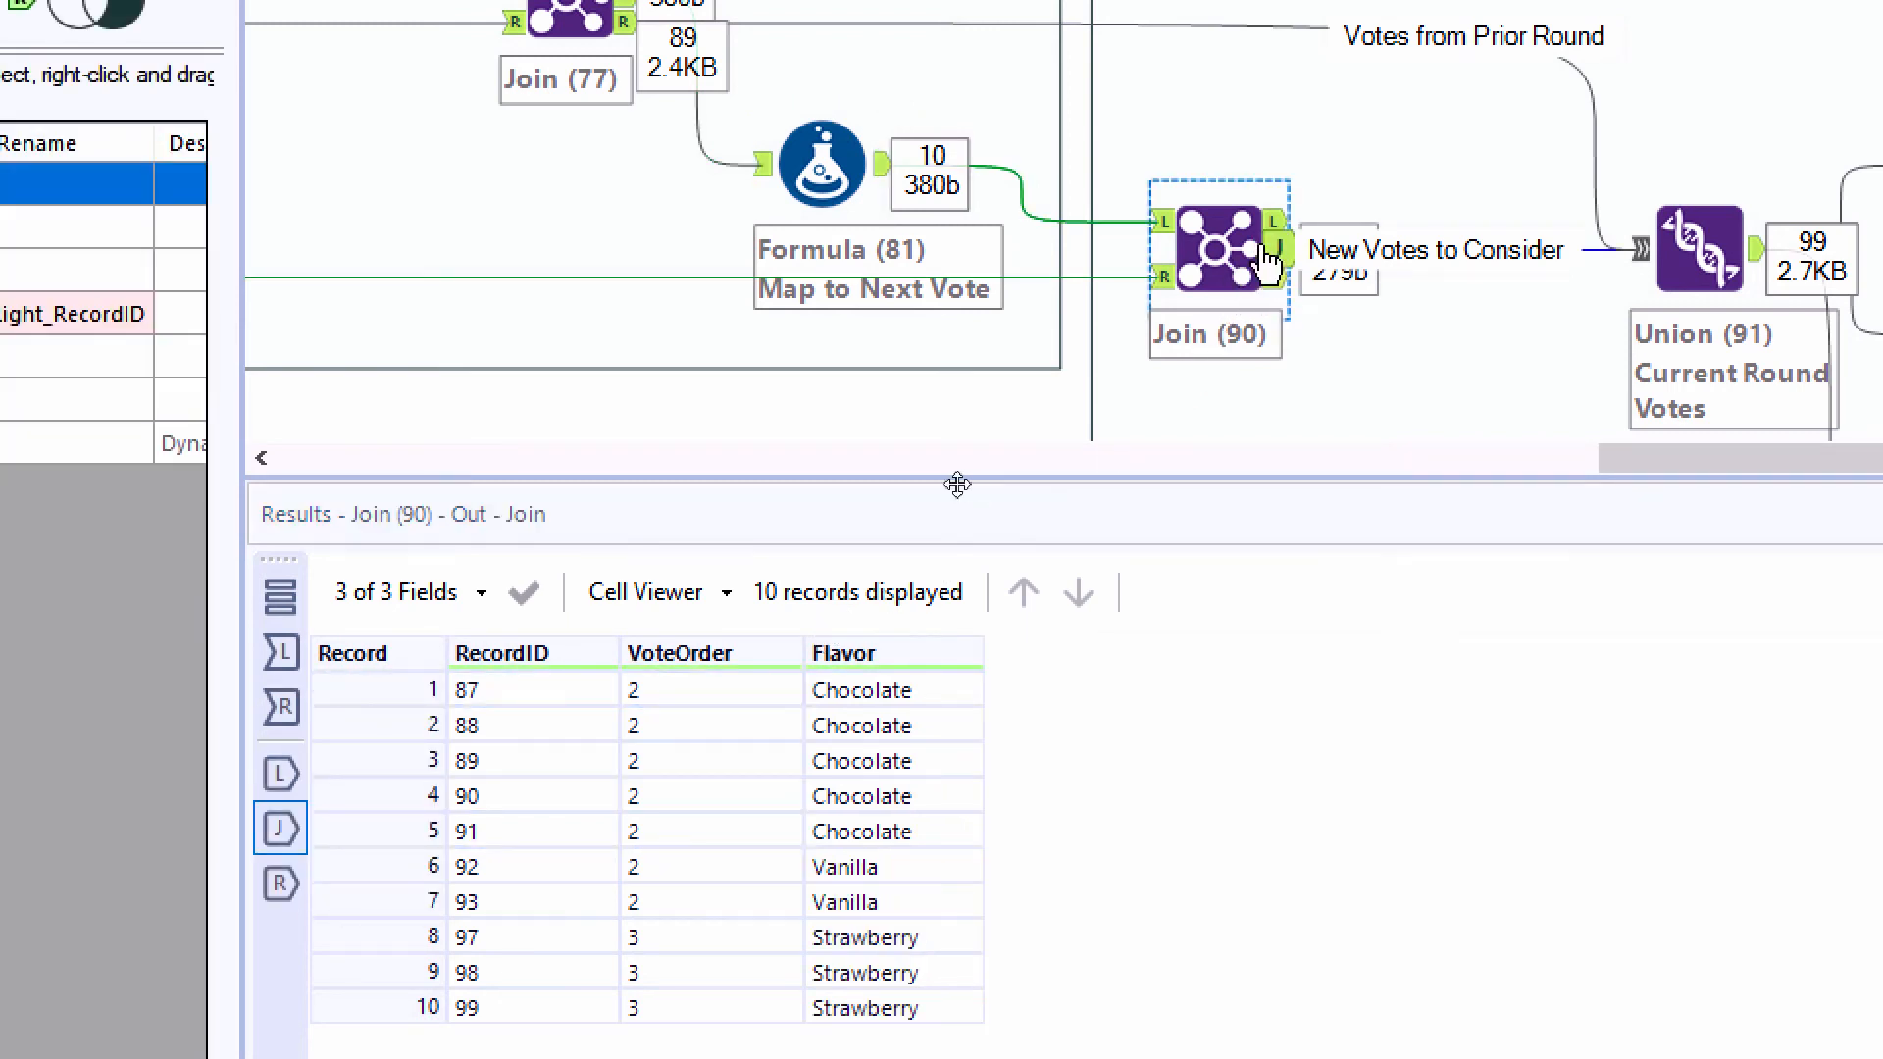
- Compare the left input of Join (90) with its join output to see the replacement flavors for the dropped one
click(1163, 221)
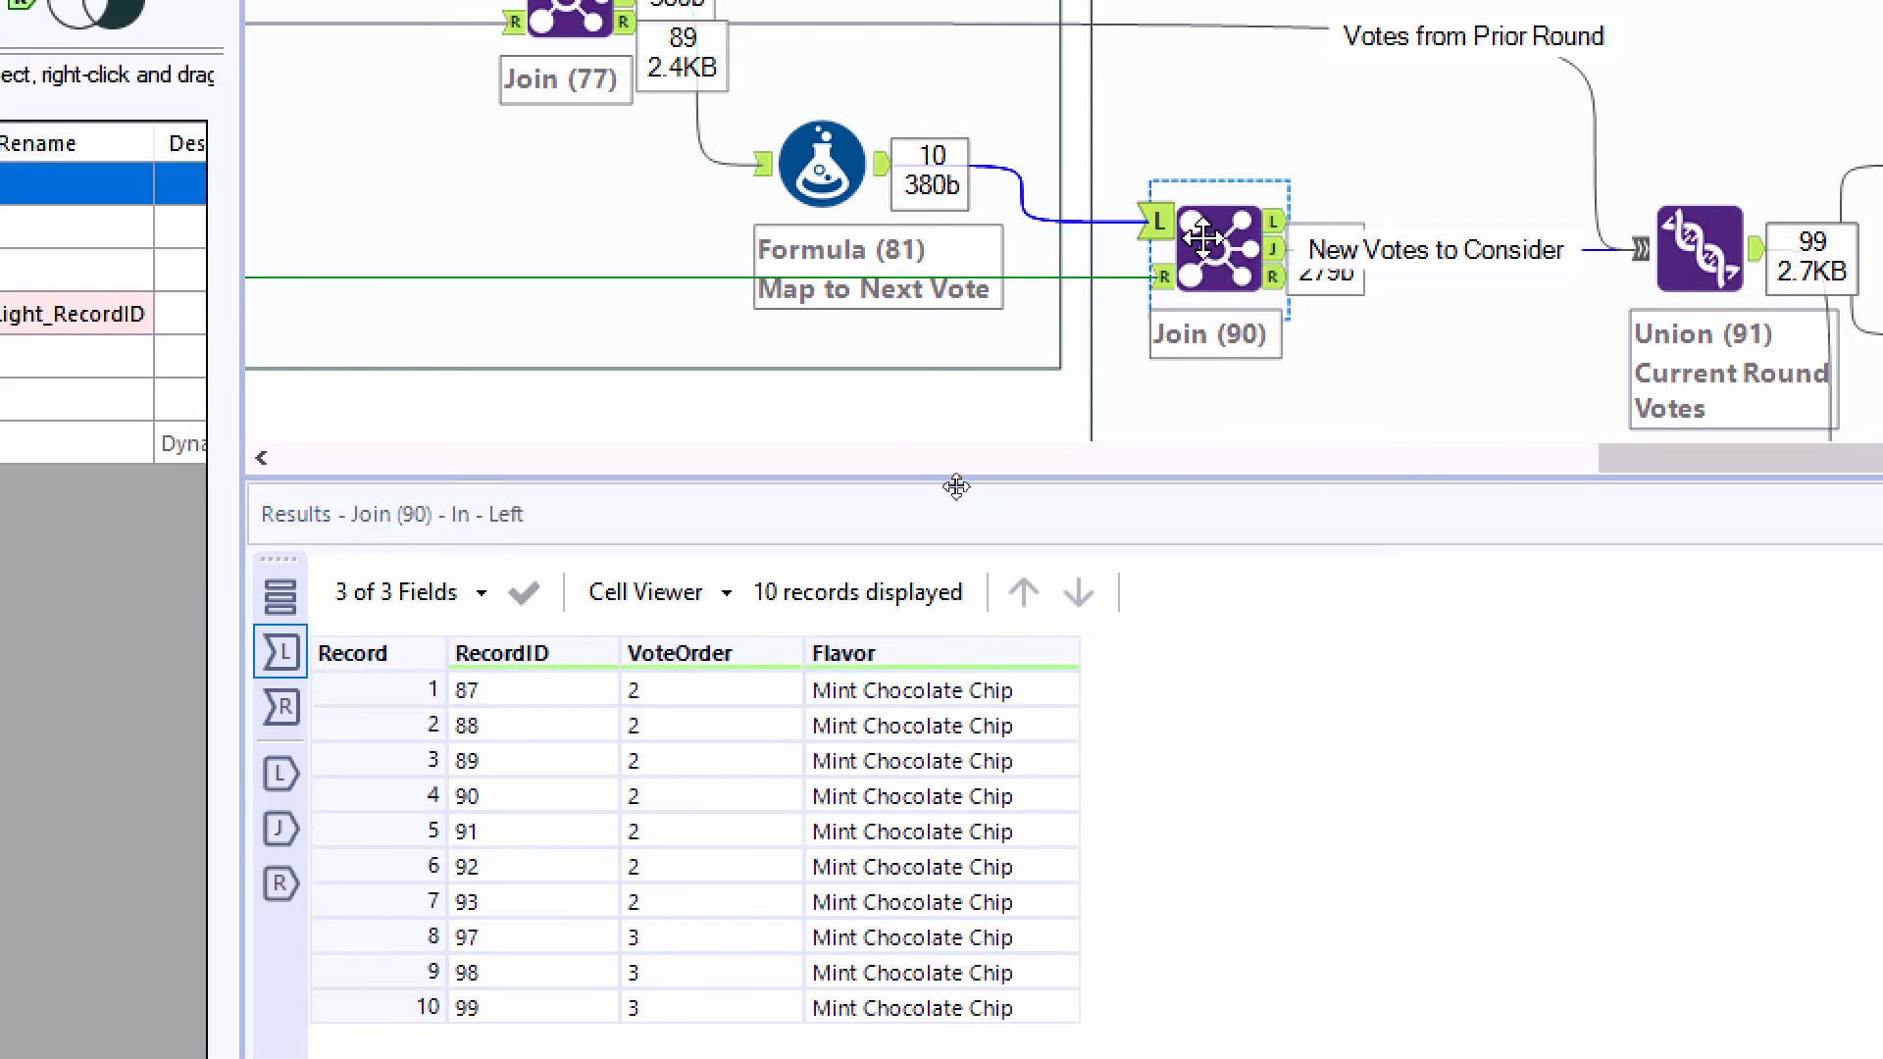
click(1276, 253)
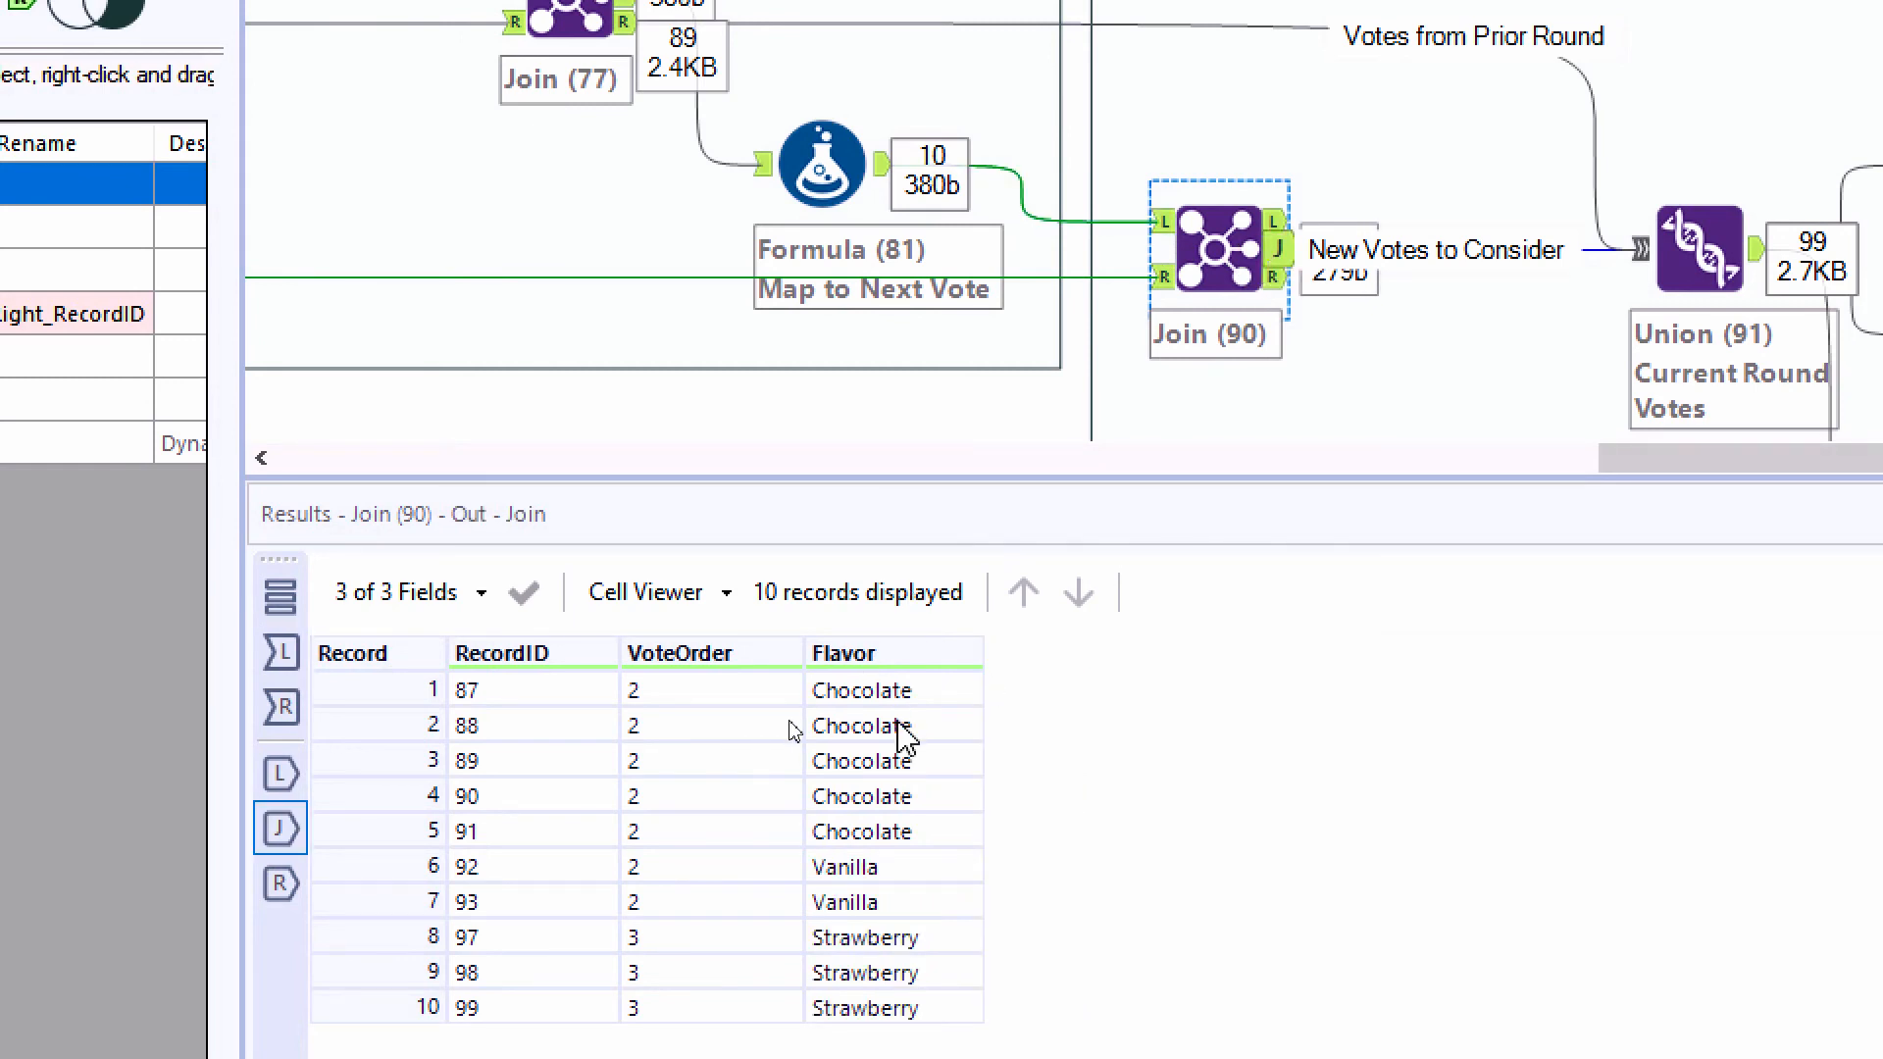
drag(900, 705, 889, 878)
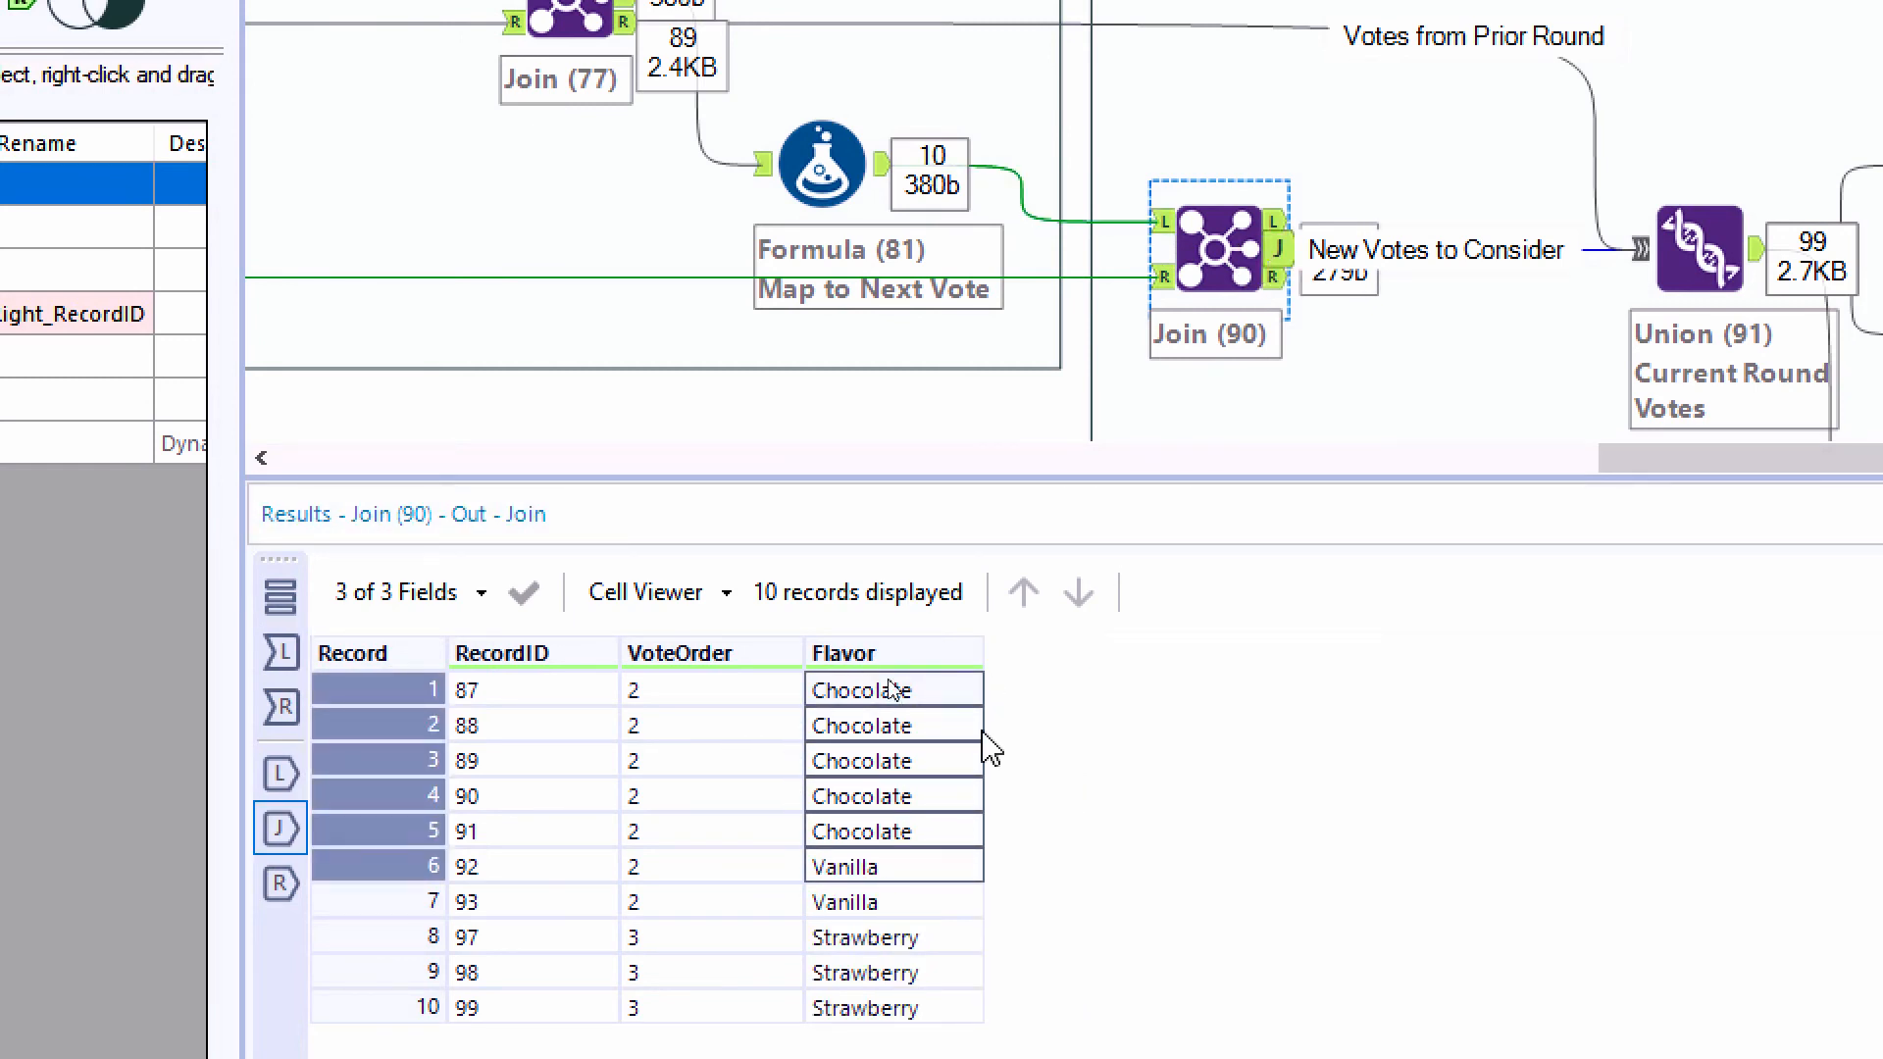
- Check the New Votes to Consider and Votes from Prior Round inputs of Union (91)
click(1628, 263)
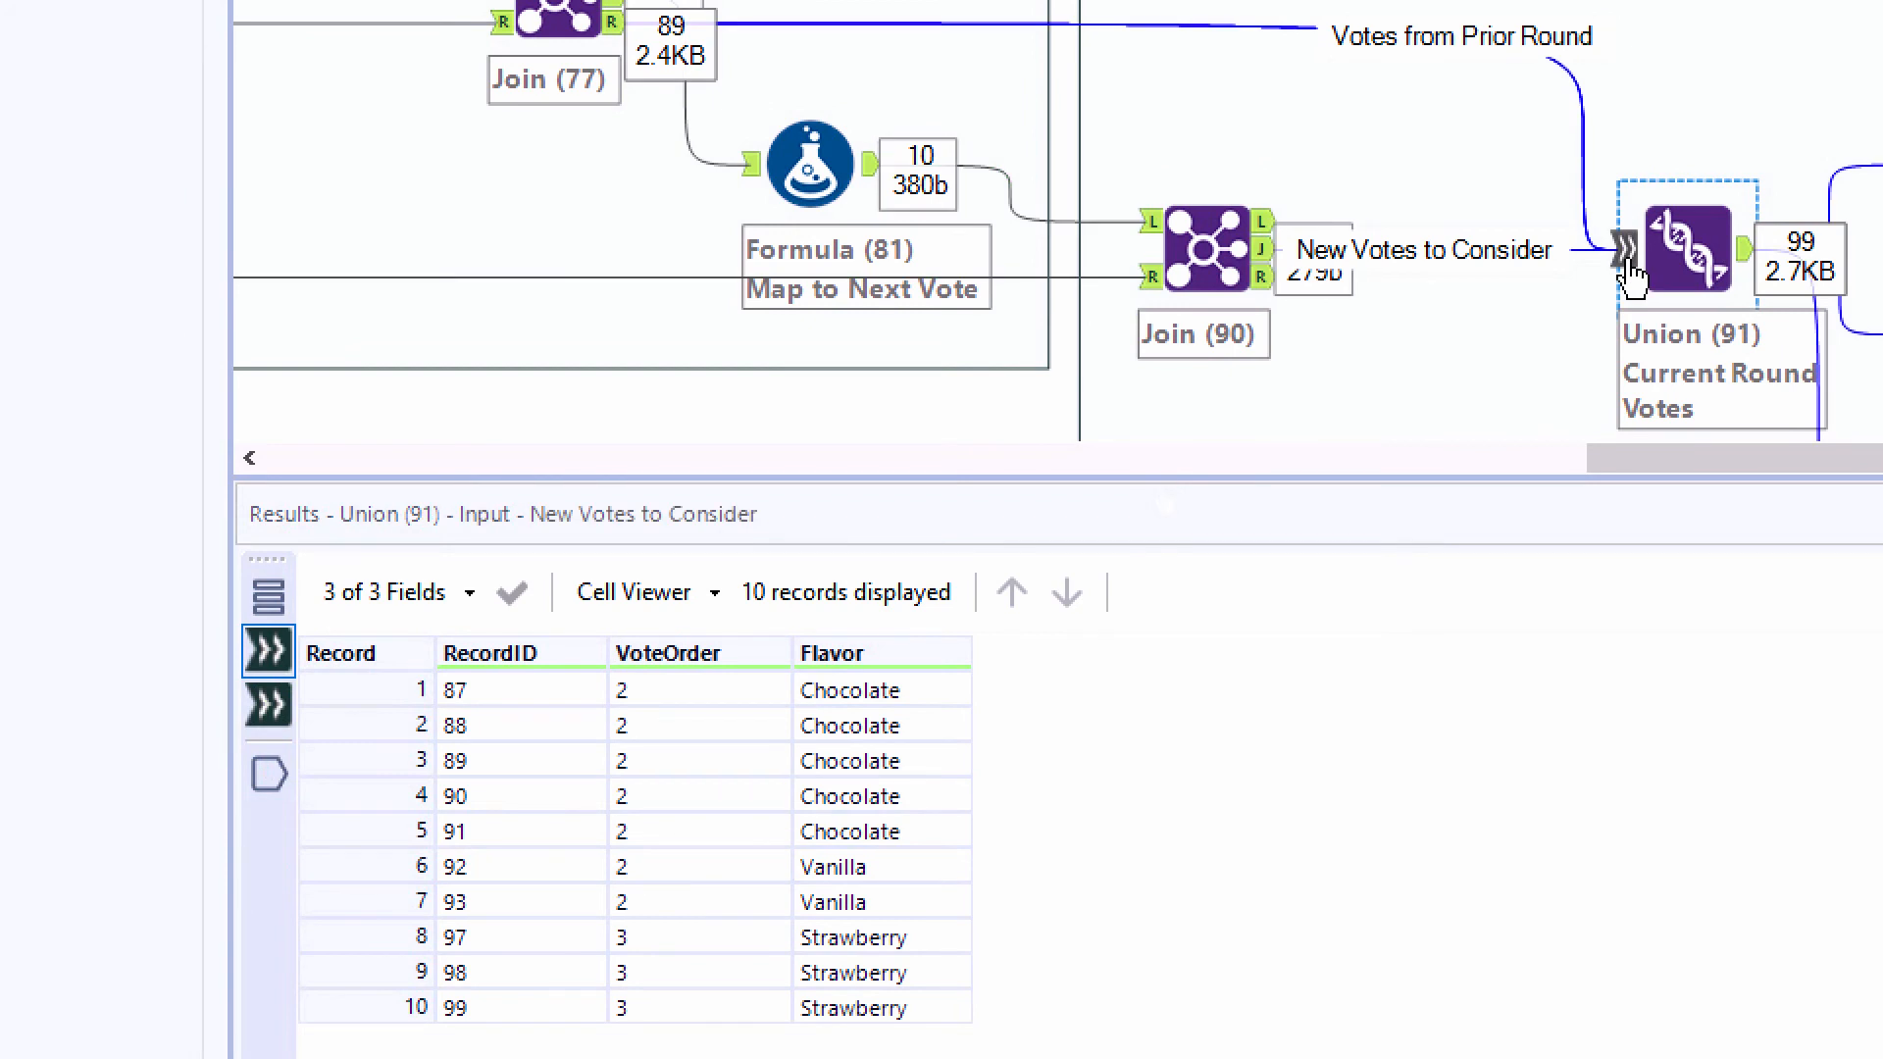
click(263, 726)
click(267, 650)
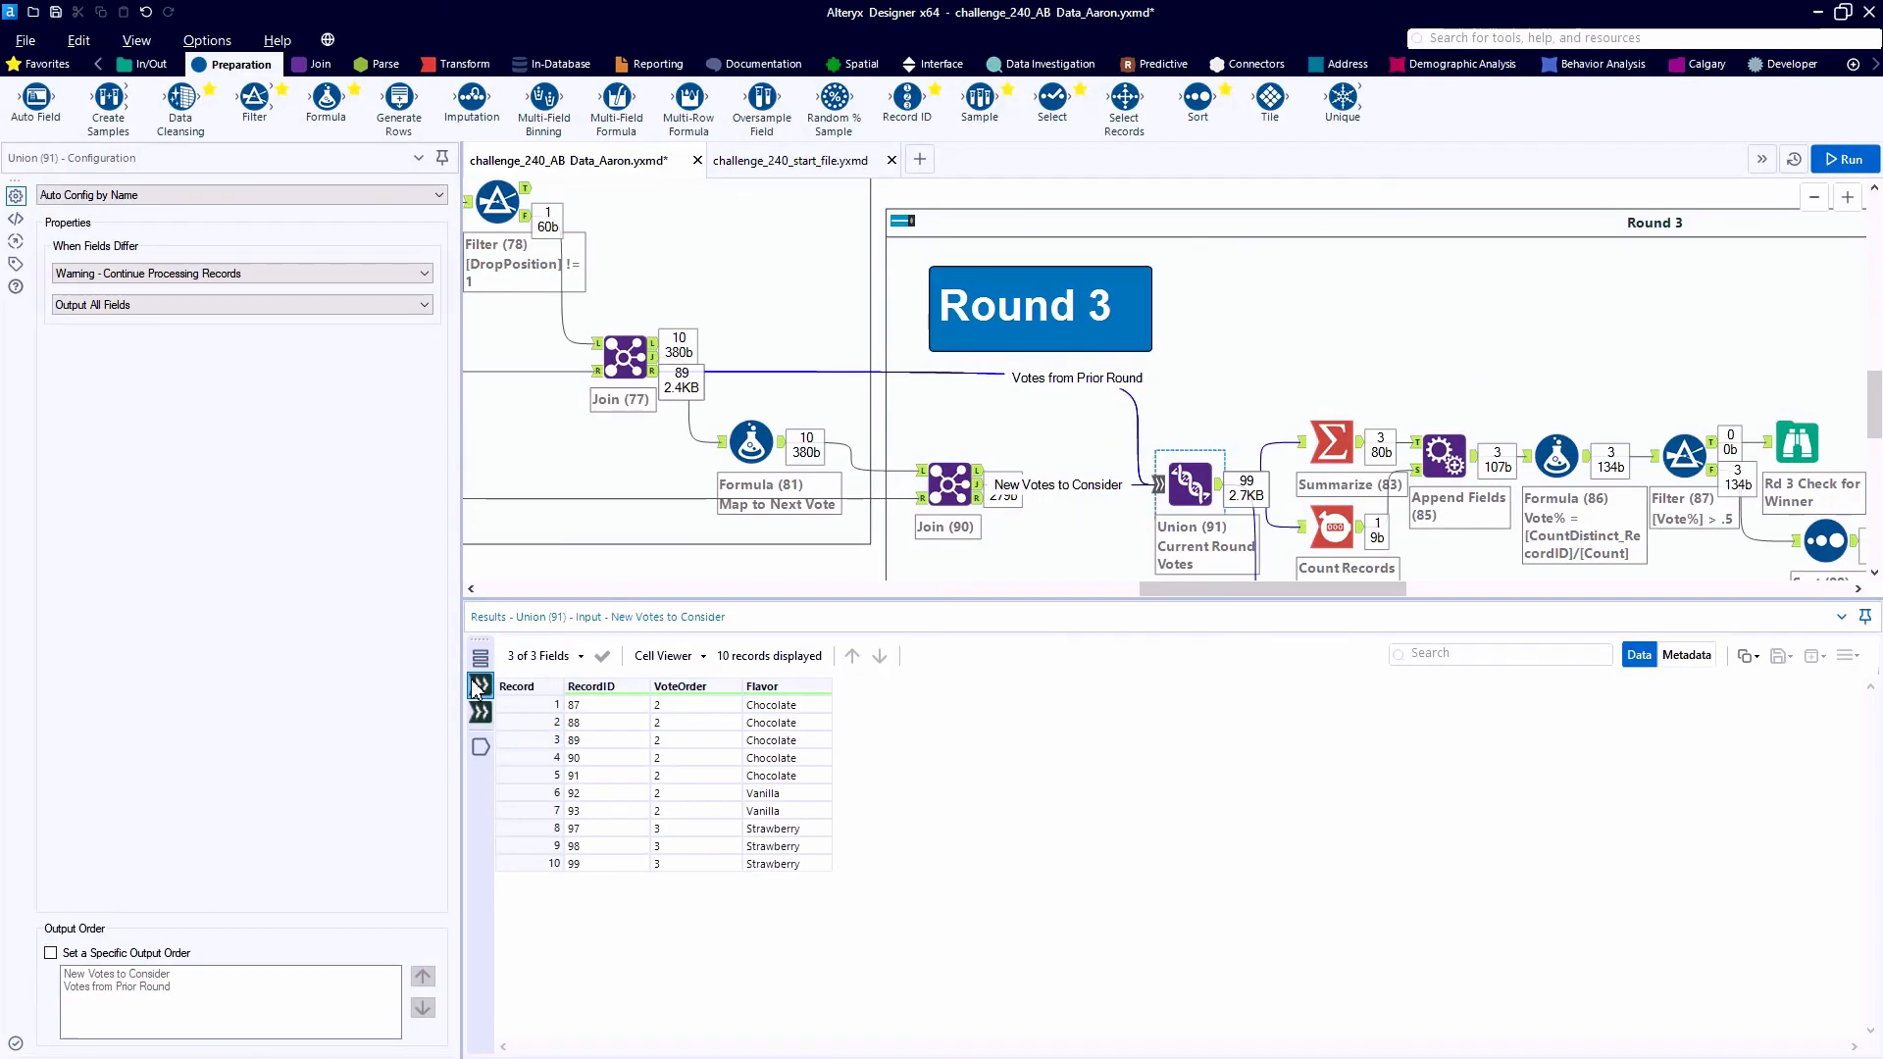
- Review the Round 3 vote counts and Vote% values per flavor in the output of Formula (86)
drag(1217, 603, 1243, 677)
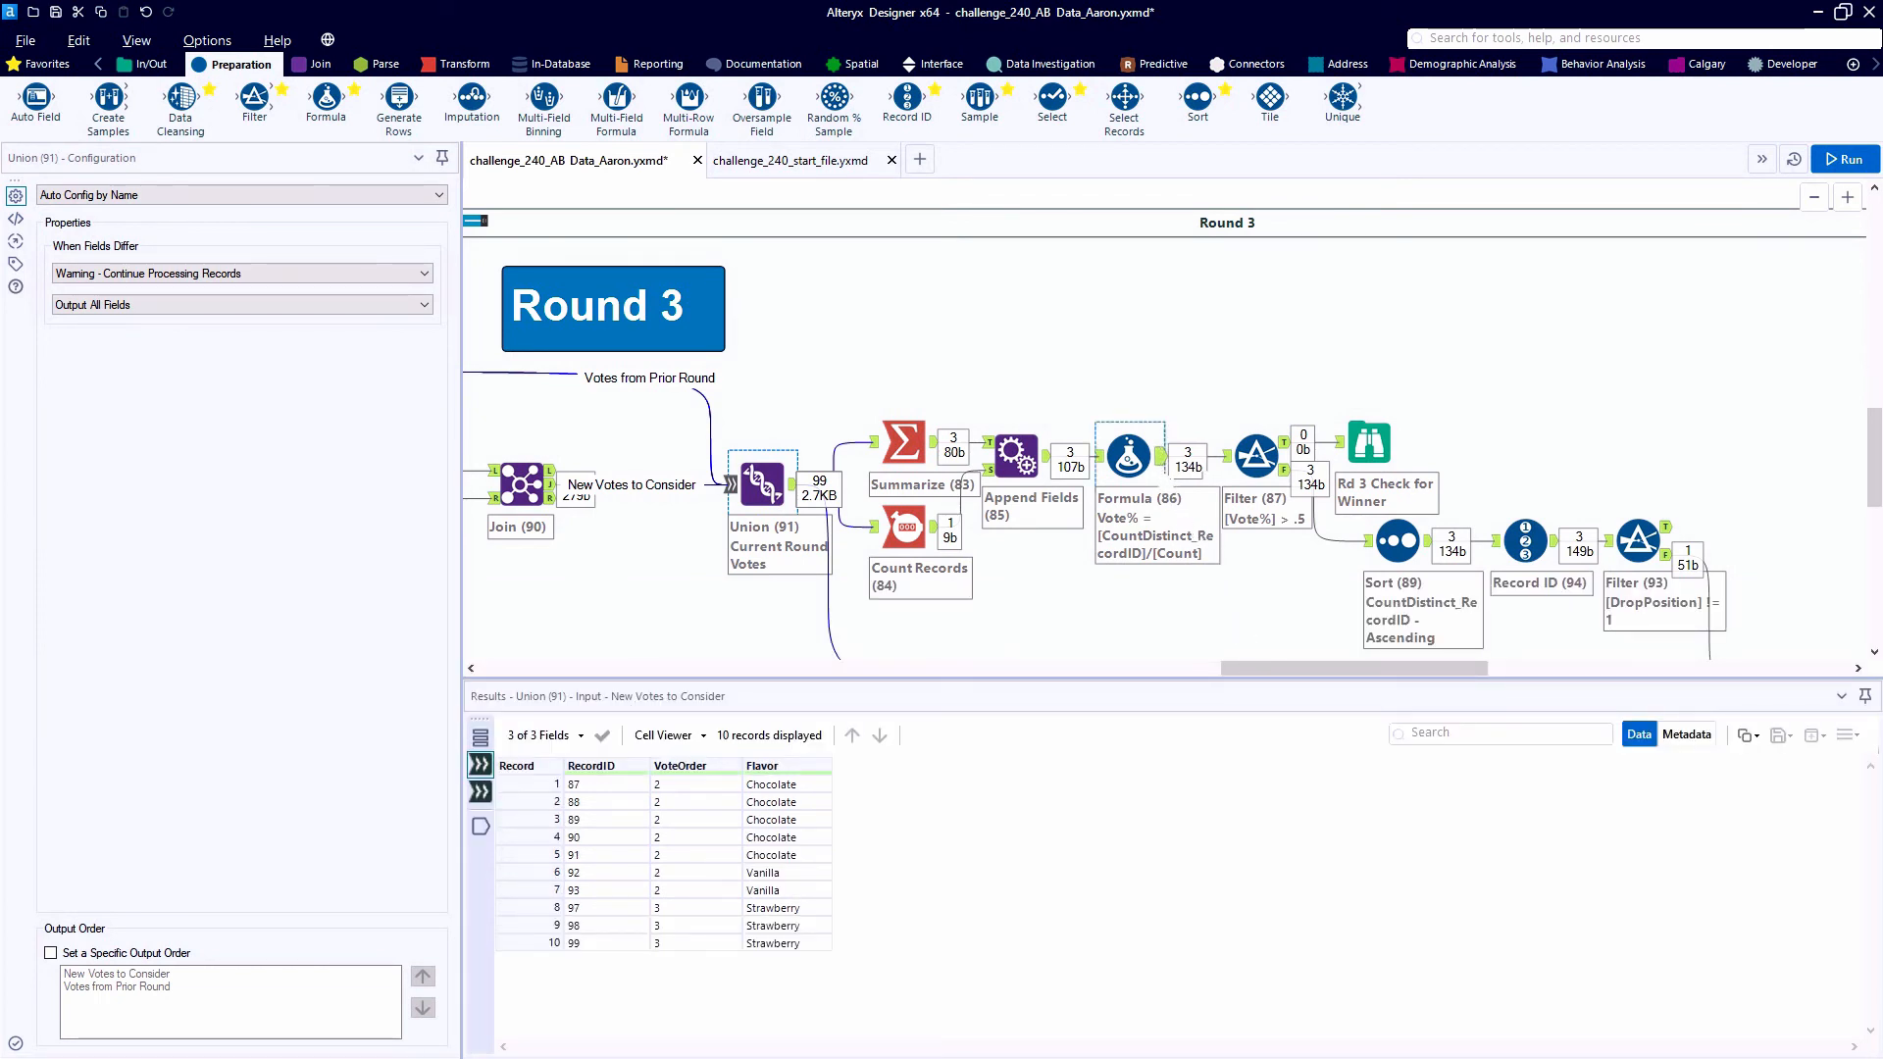
click(1162, 456)
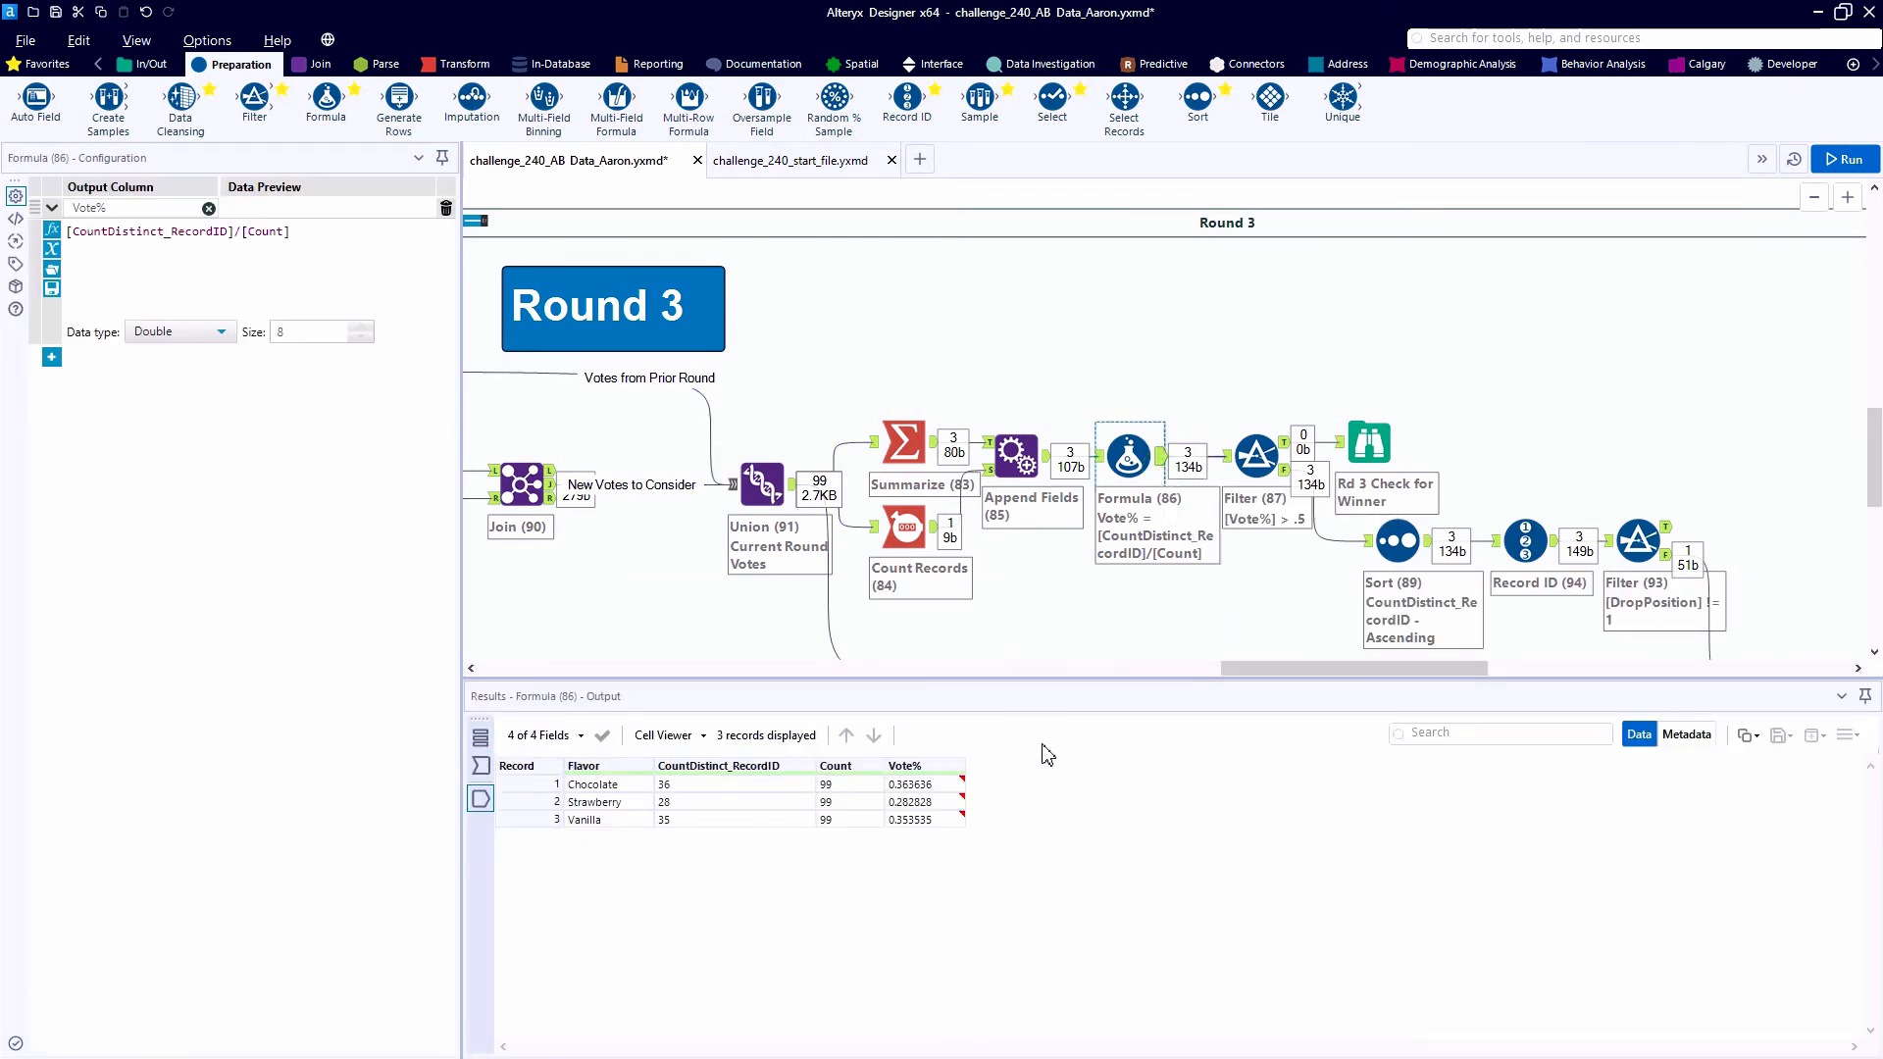
click(922, 818)
drag(886, 822, 797, 822)
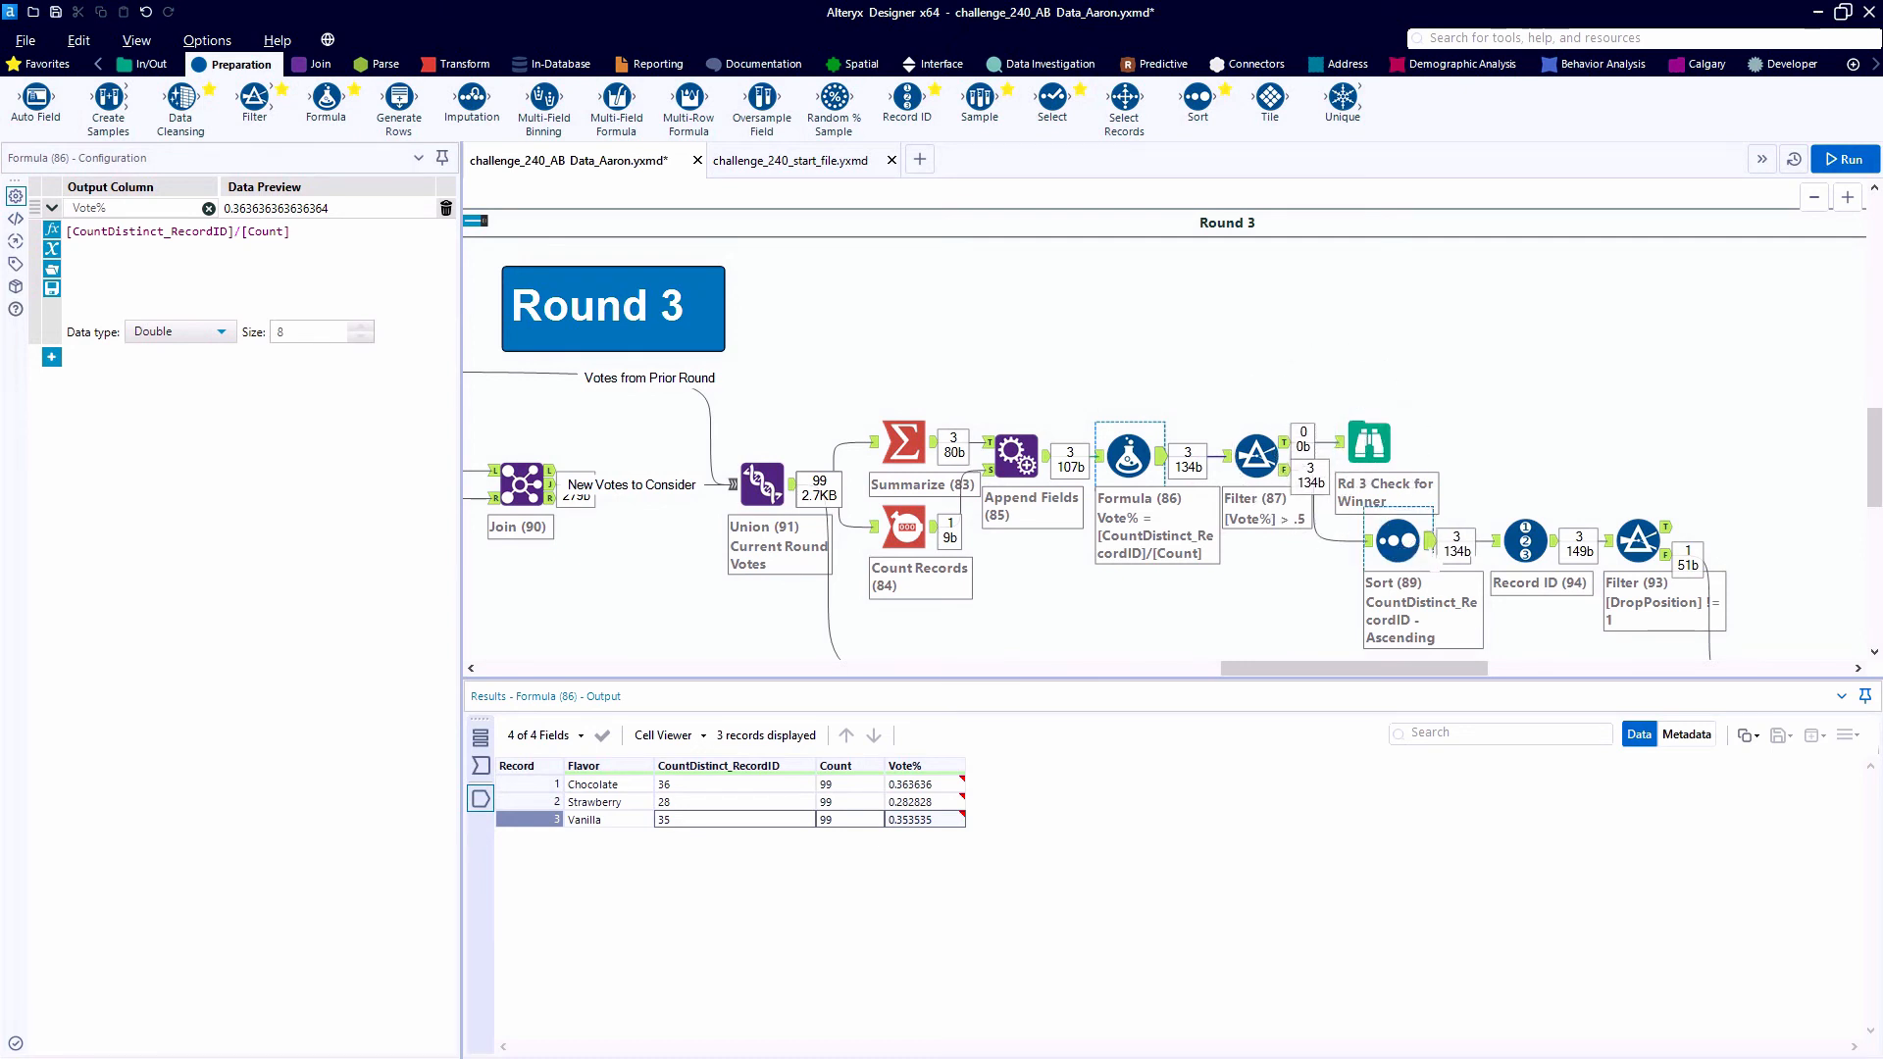
- Check the Round 3 ascending sort in Sort (89) and the false output of Filter (93)
click(1398, 540)
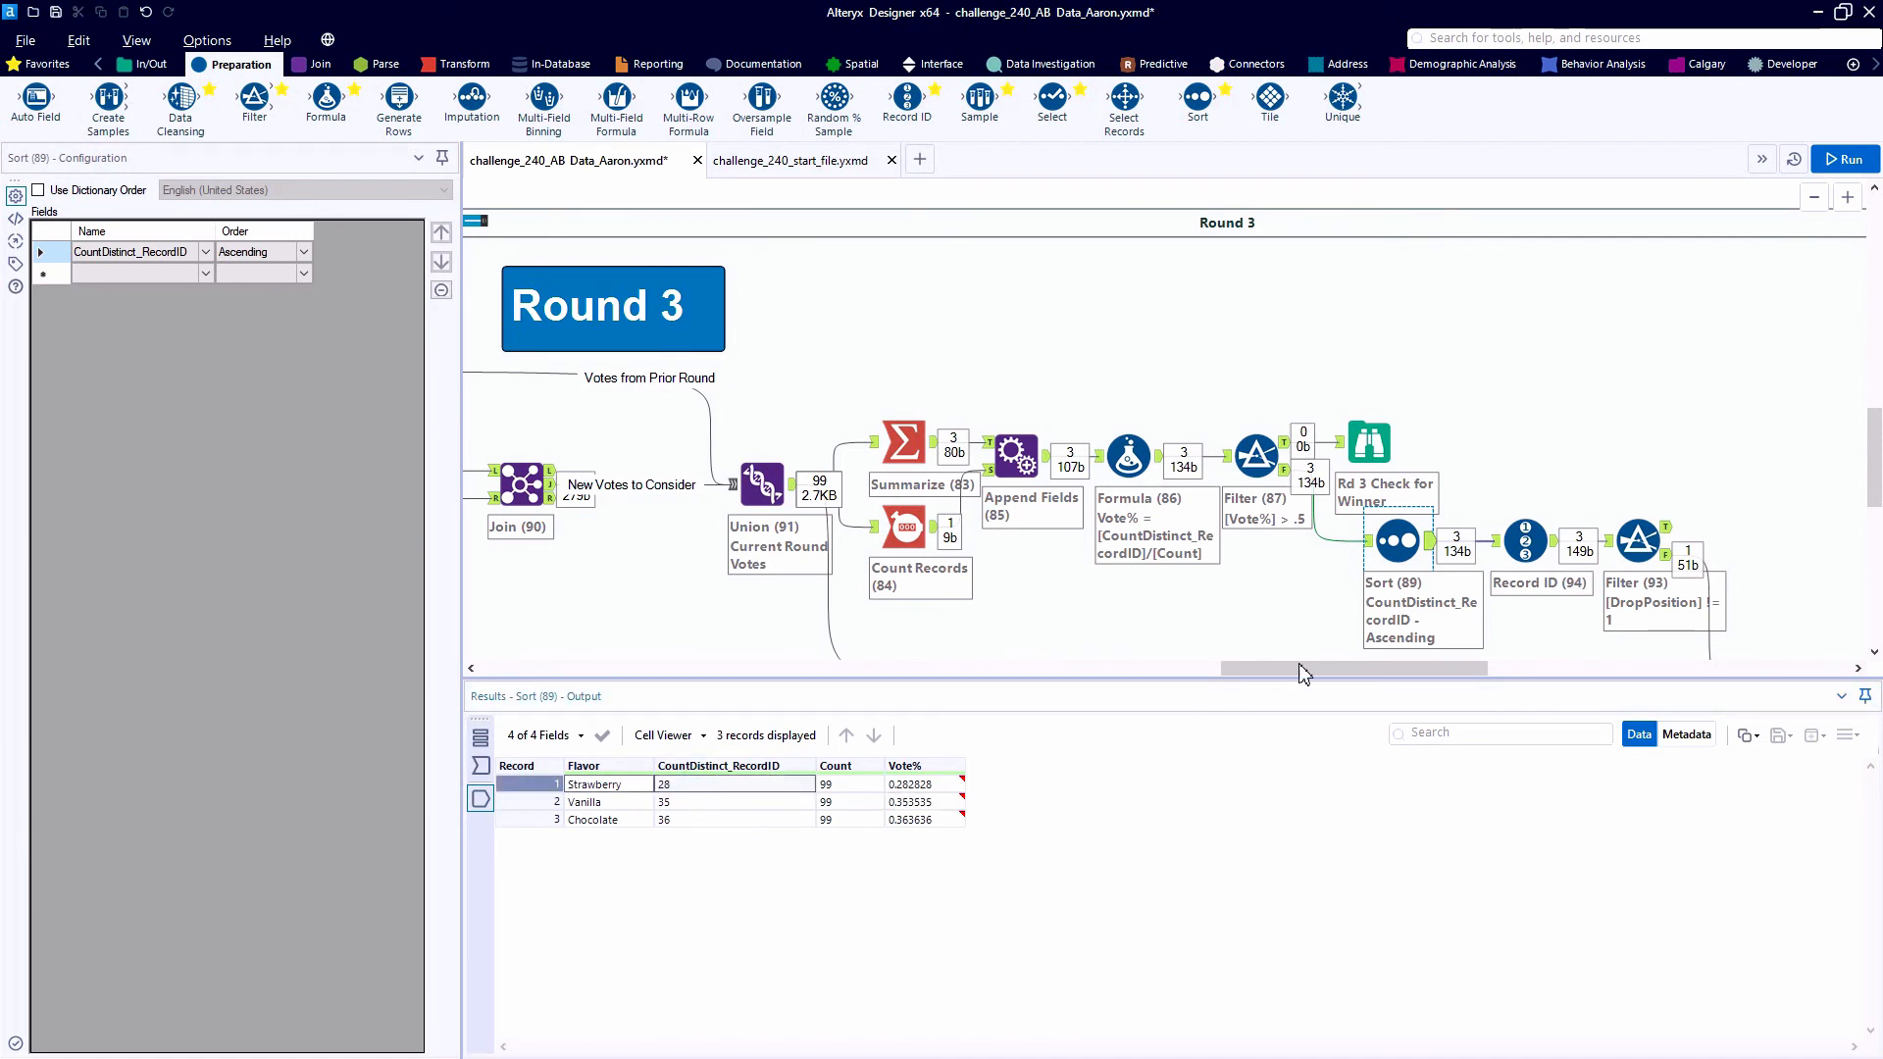
click(1667, 554)
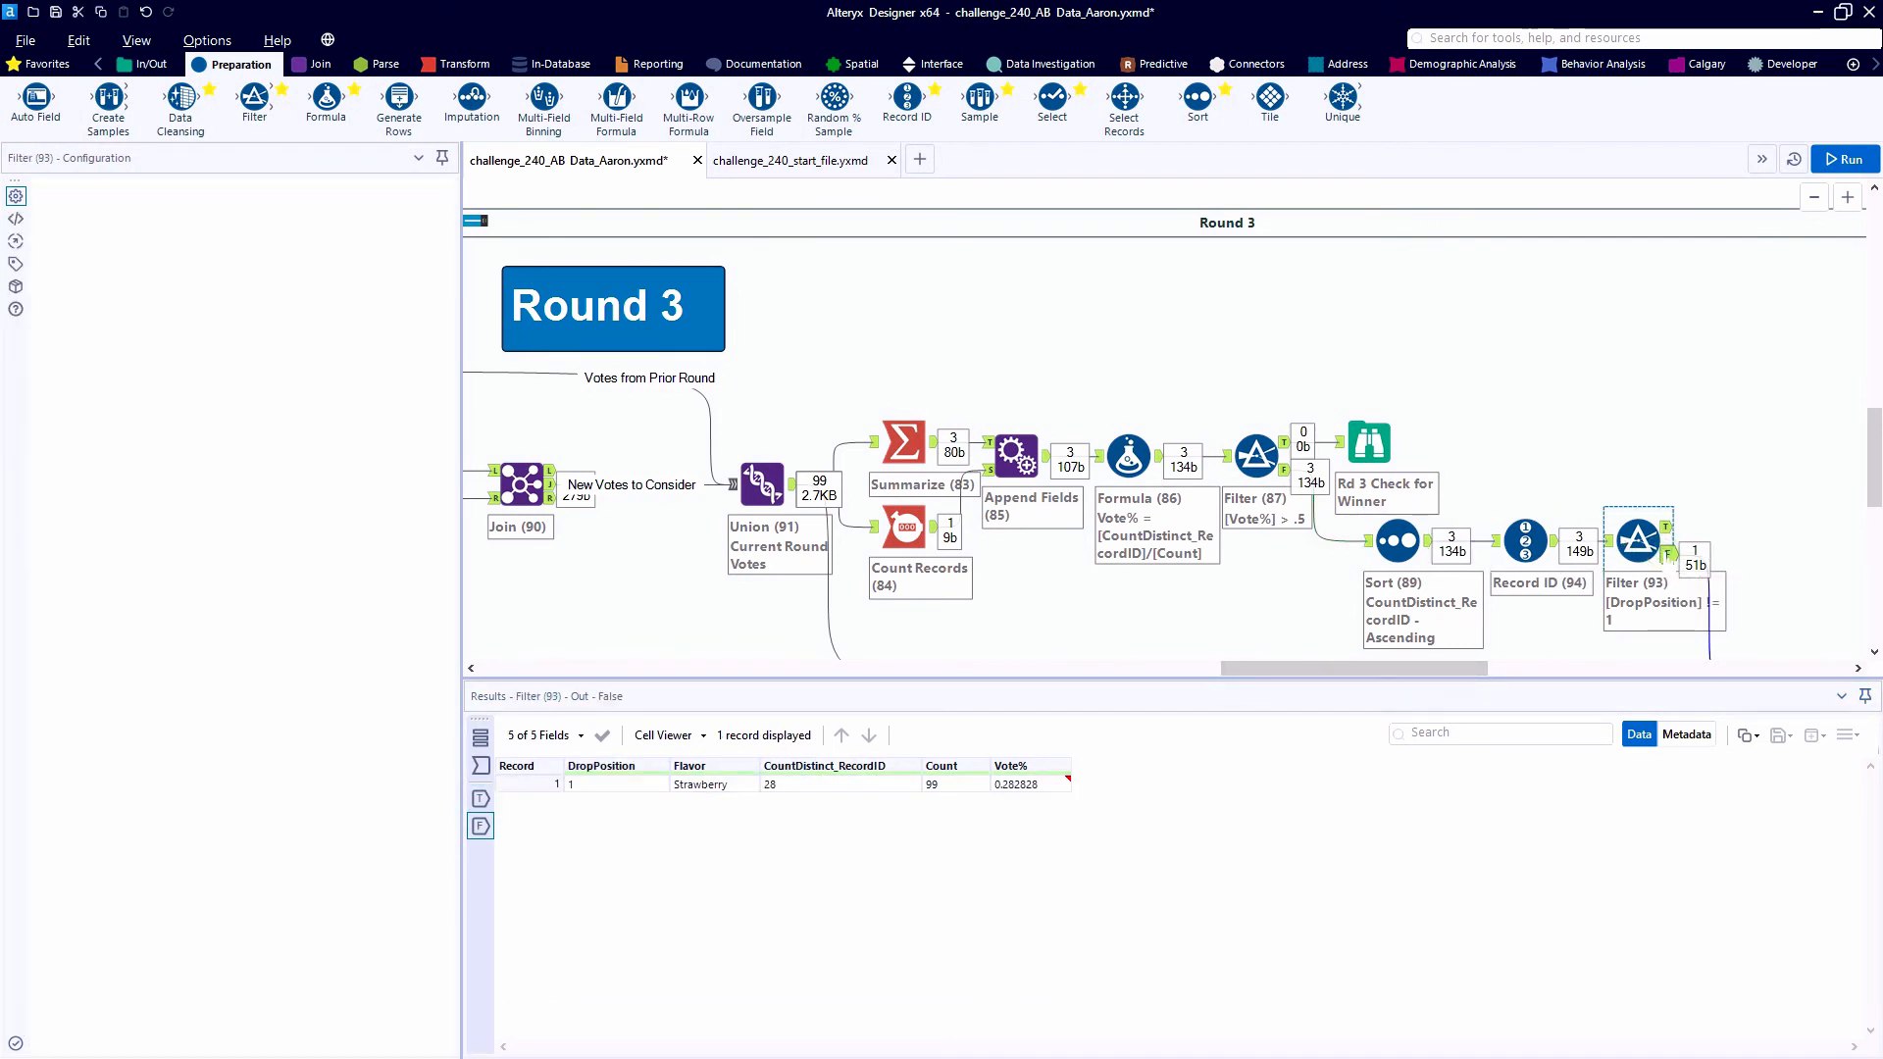
- Examine the left input and join output of Join (92), comparing the VoteOrder values of the Strawberry voters
scroll(1667, 555, down, 2)
scroll(1631, 589, down, 2)
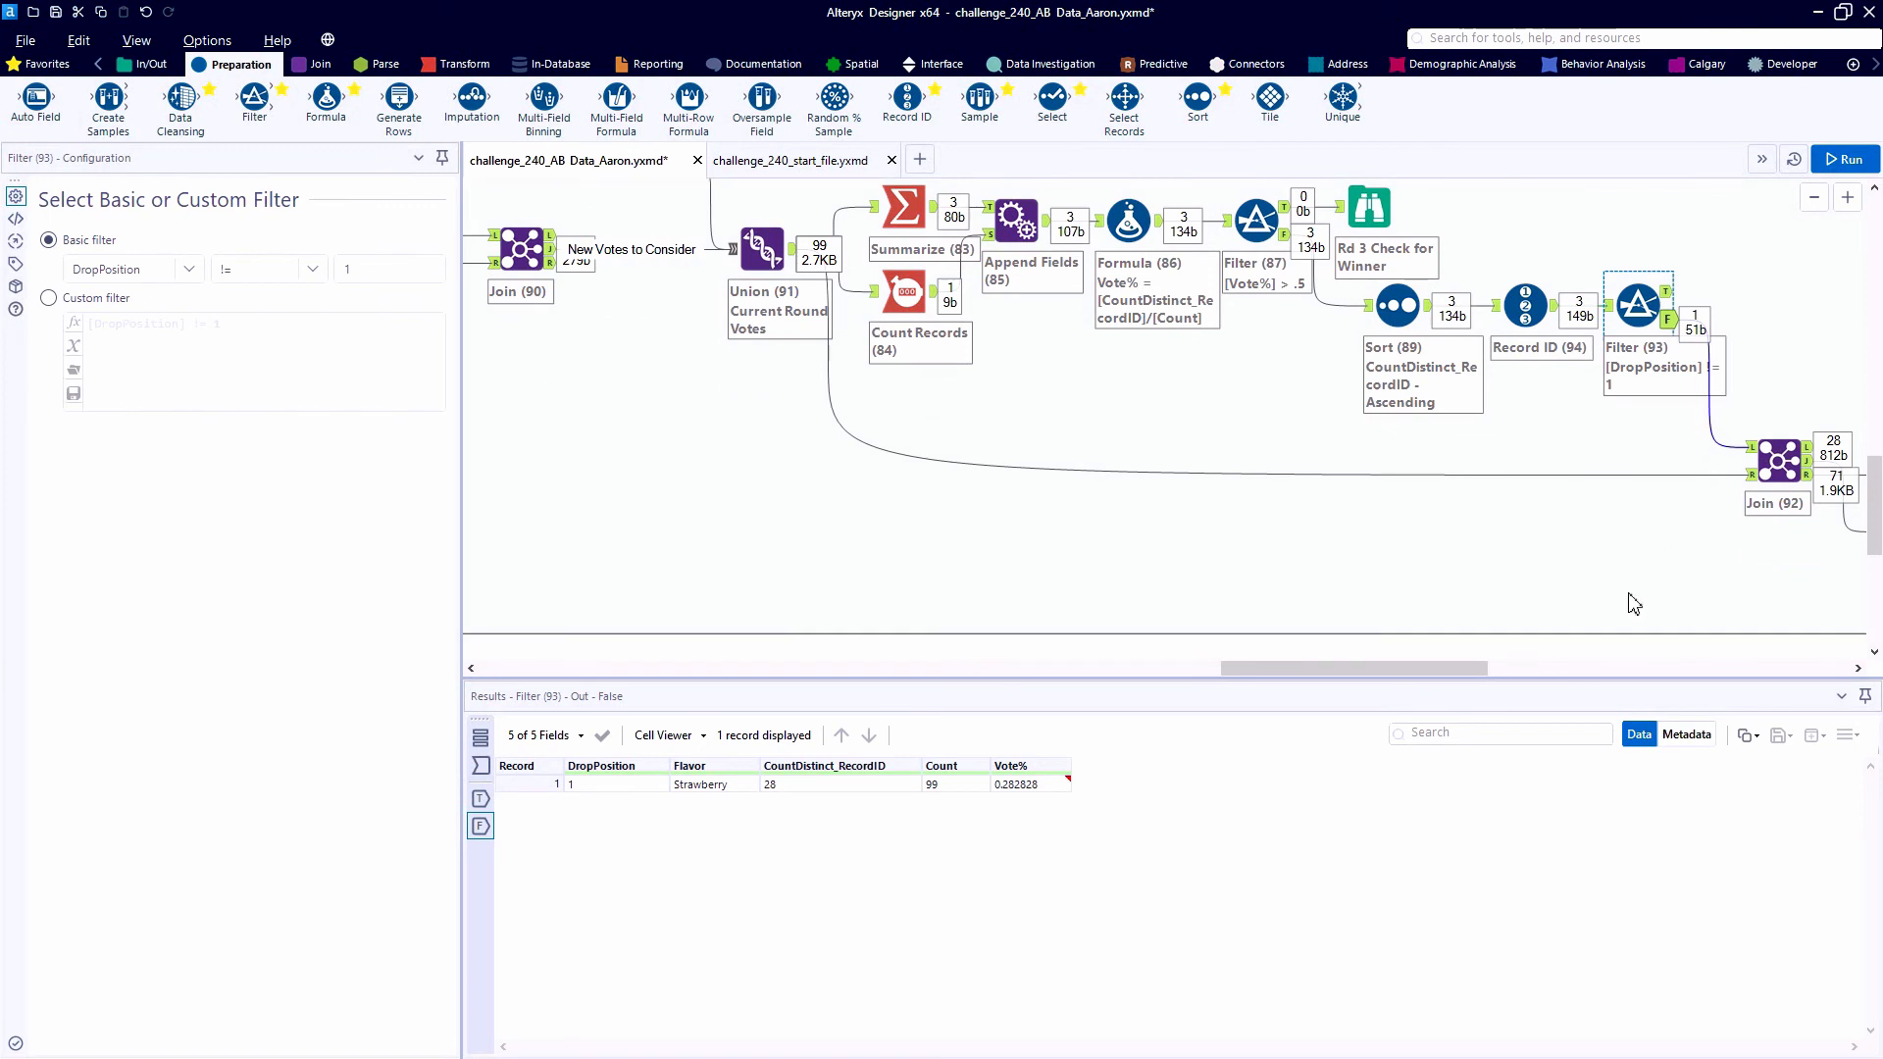
drag(1438, 666, 1530, 668)
scroll(1540, 694, right, 10)
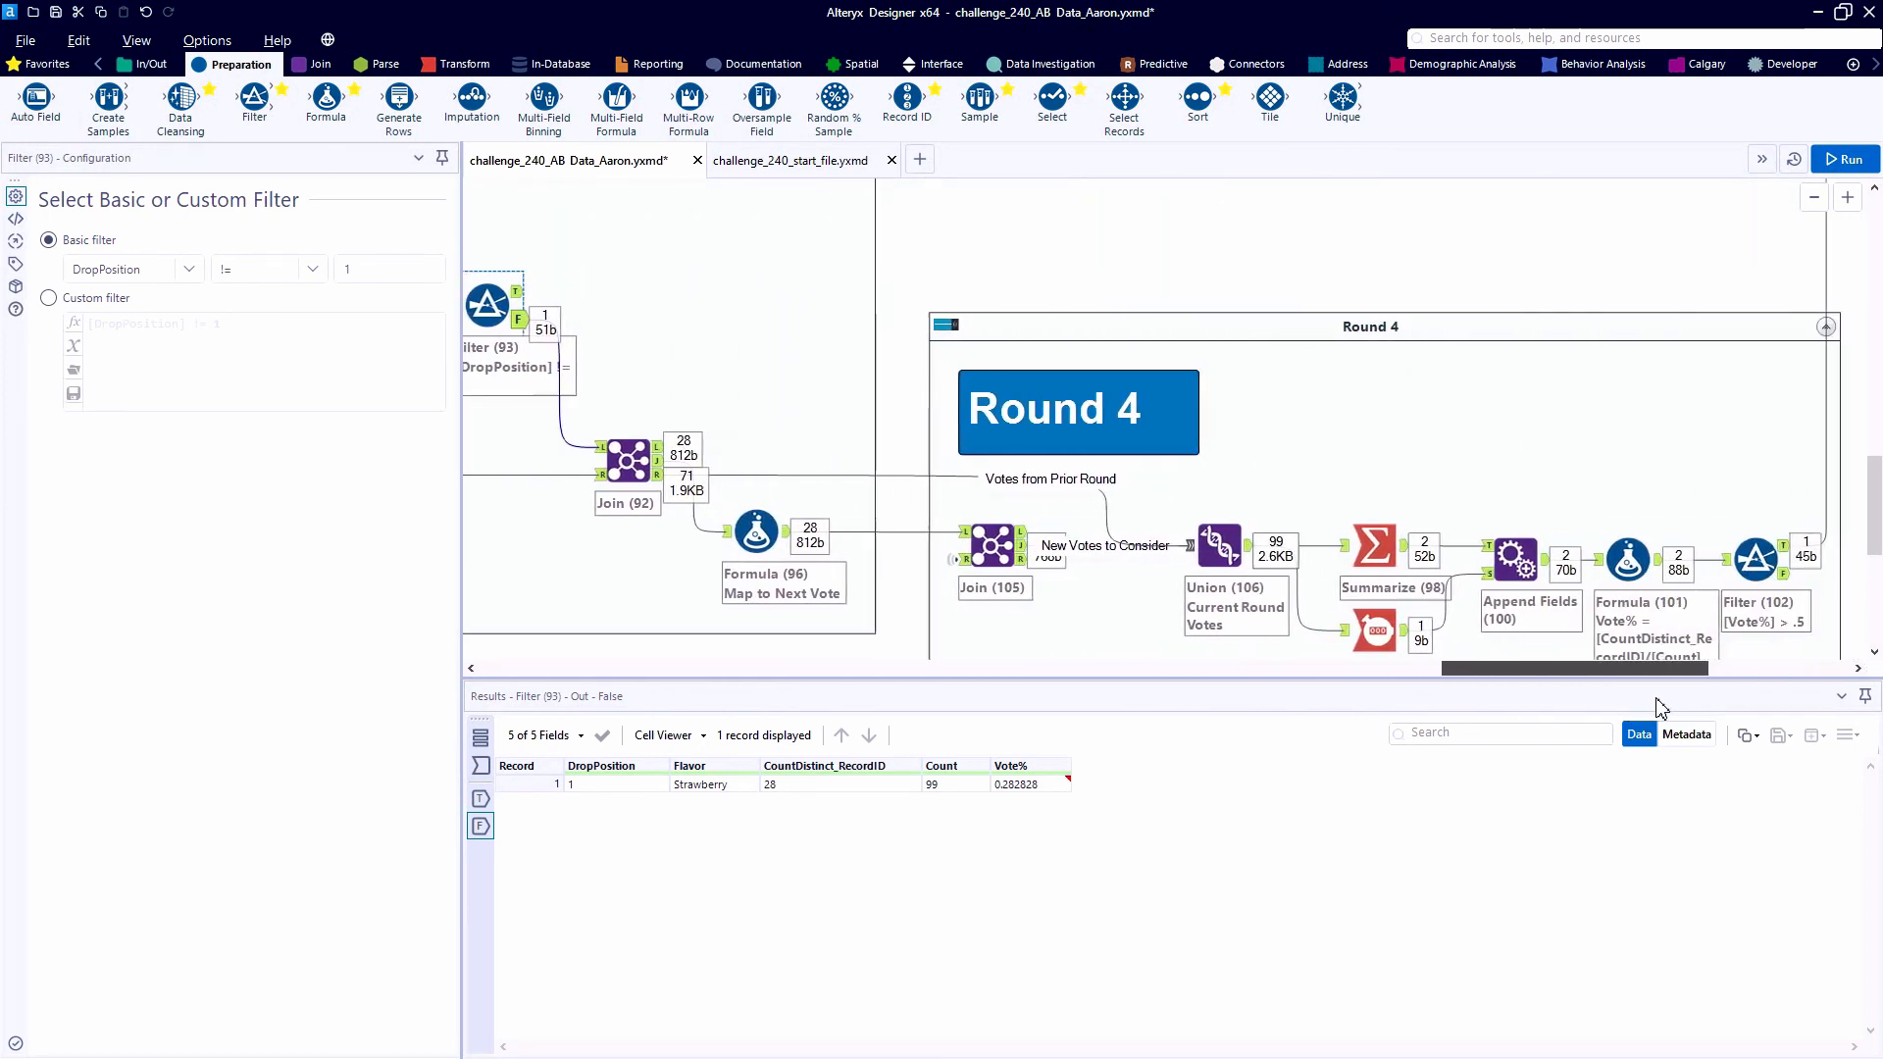
scroll(1530, 638, down, 2)
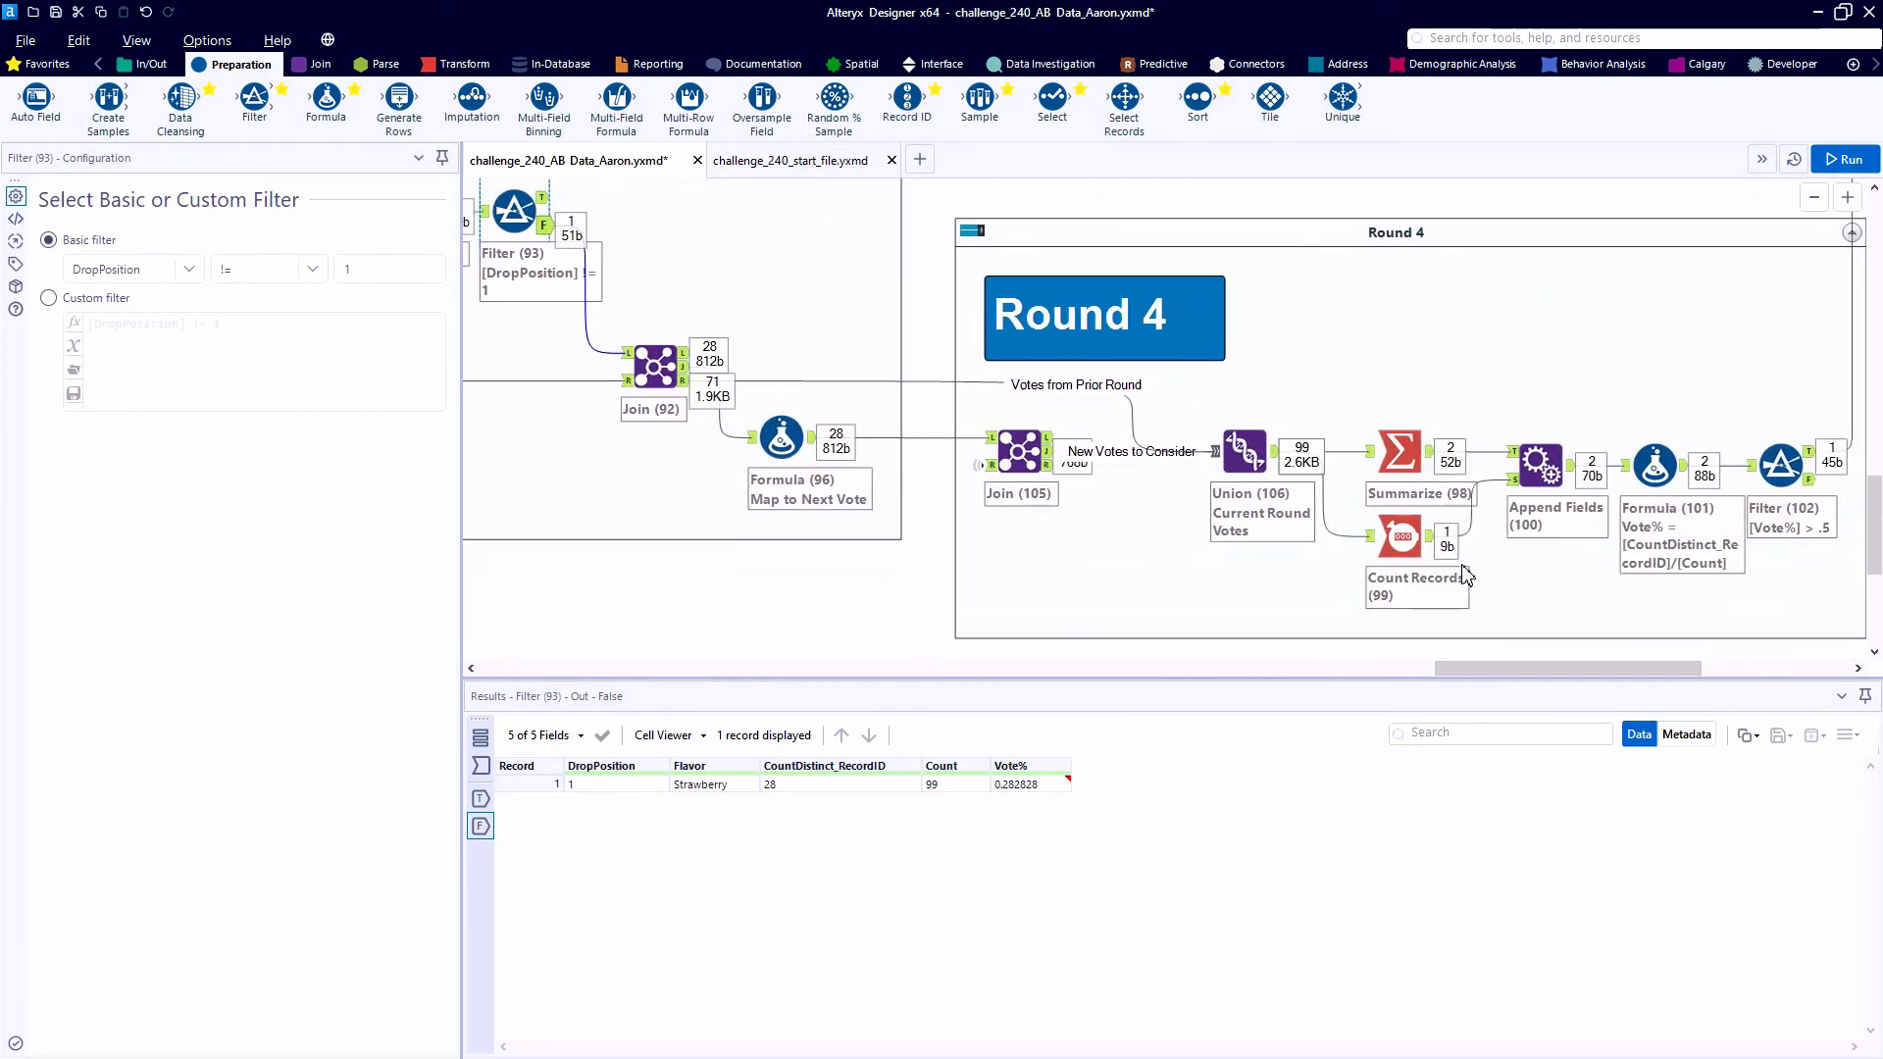
drag(824, 677, 824, 626)
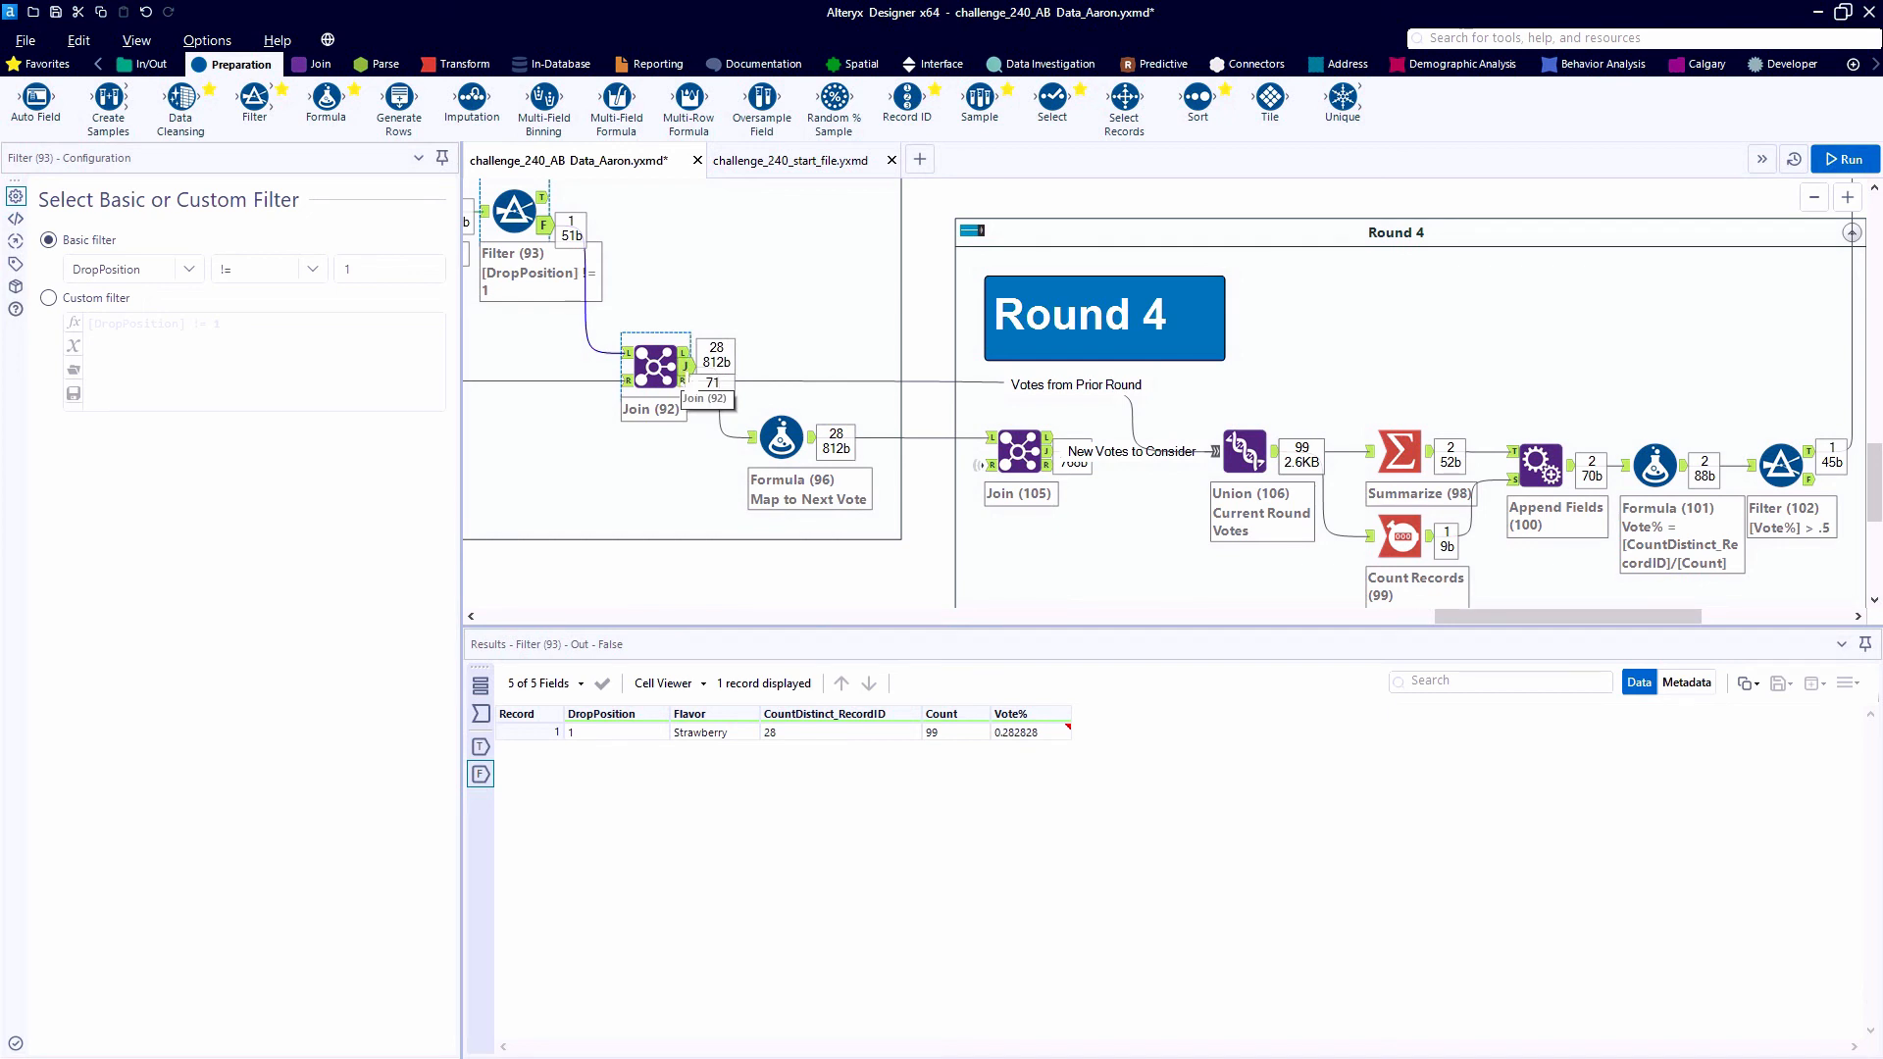
click(686, 367)
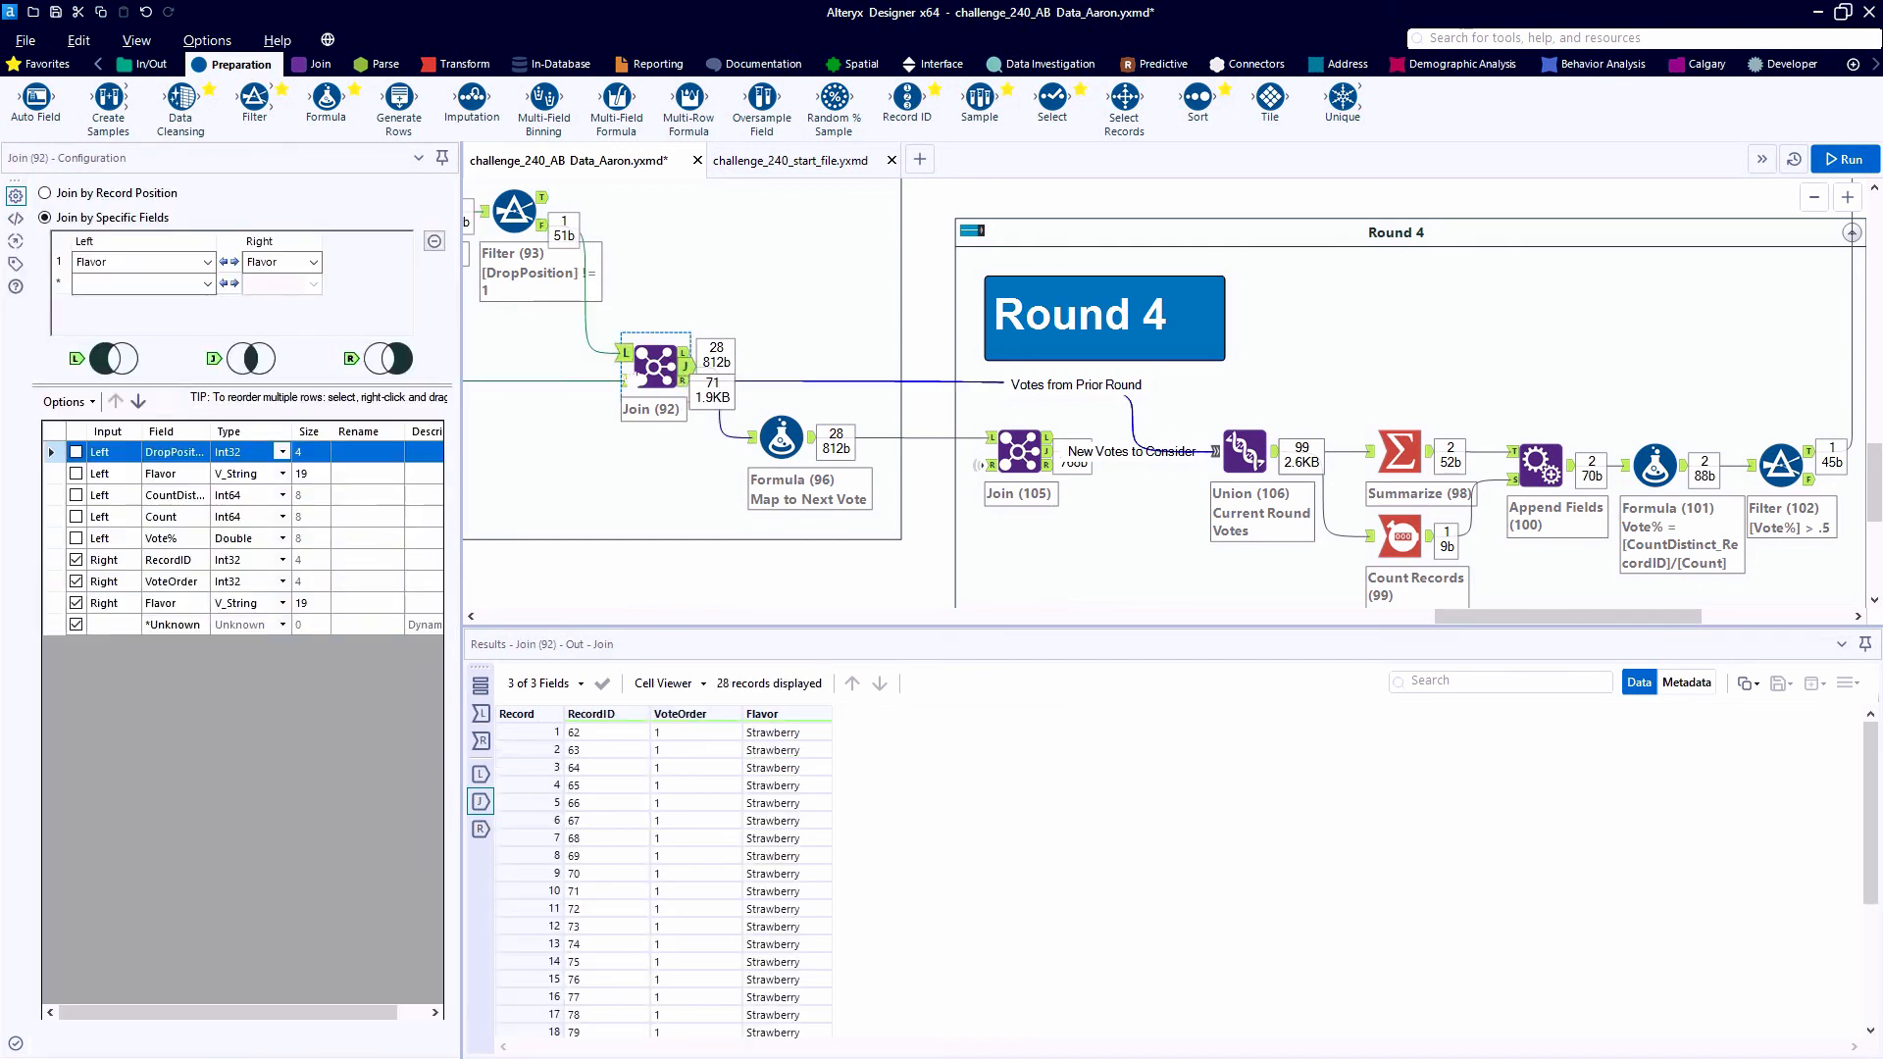
click(625, 353)
click(686, 366)
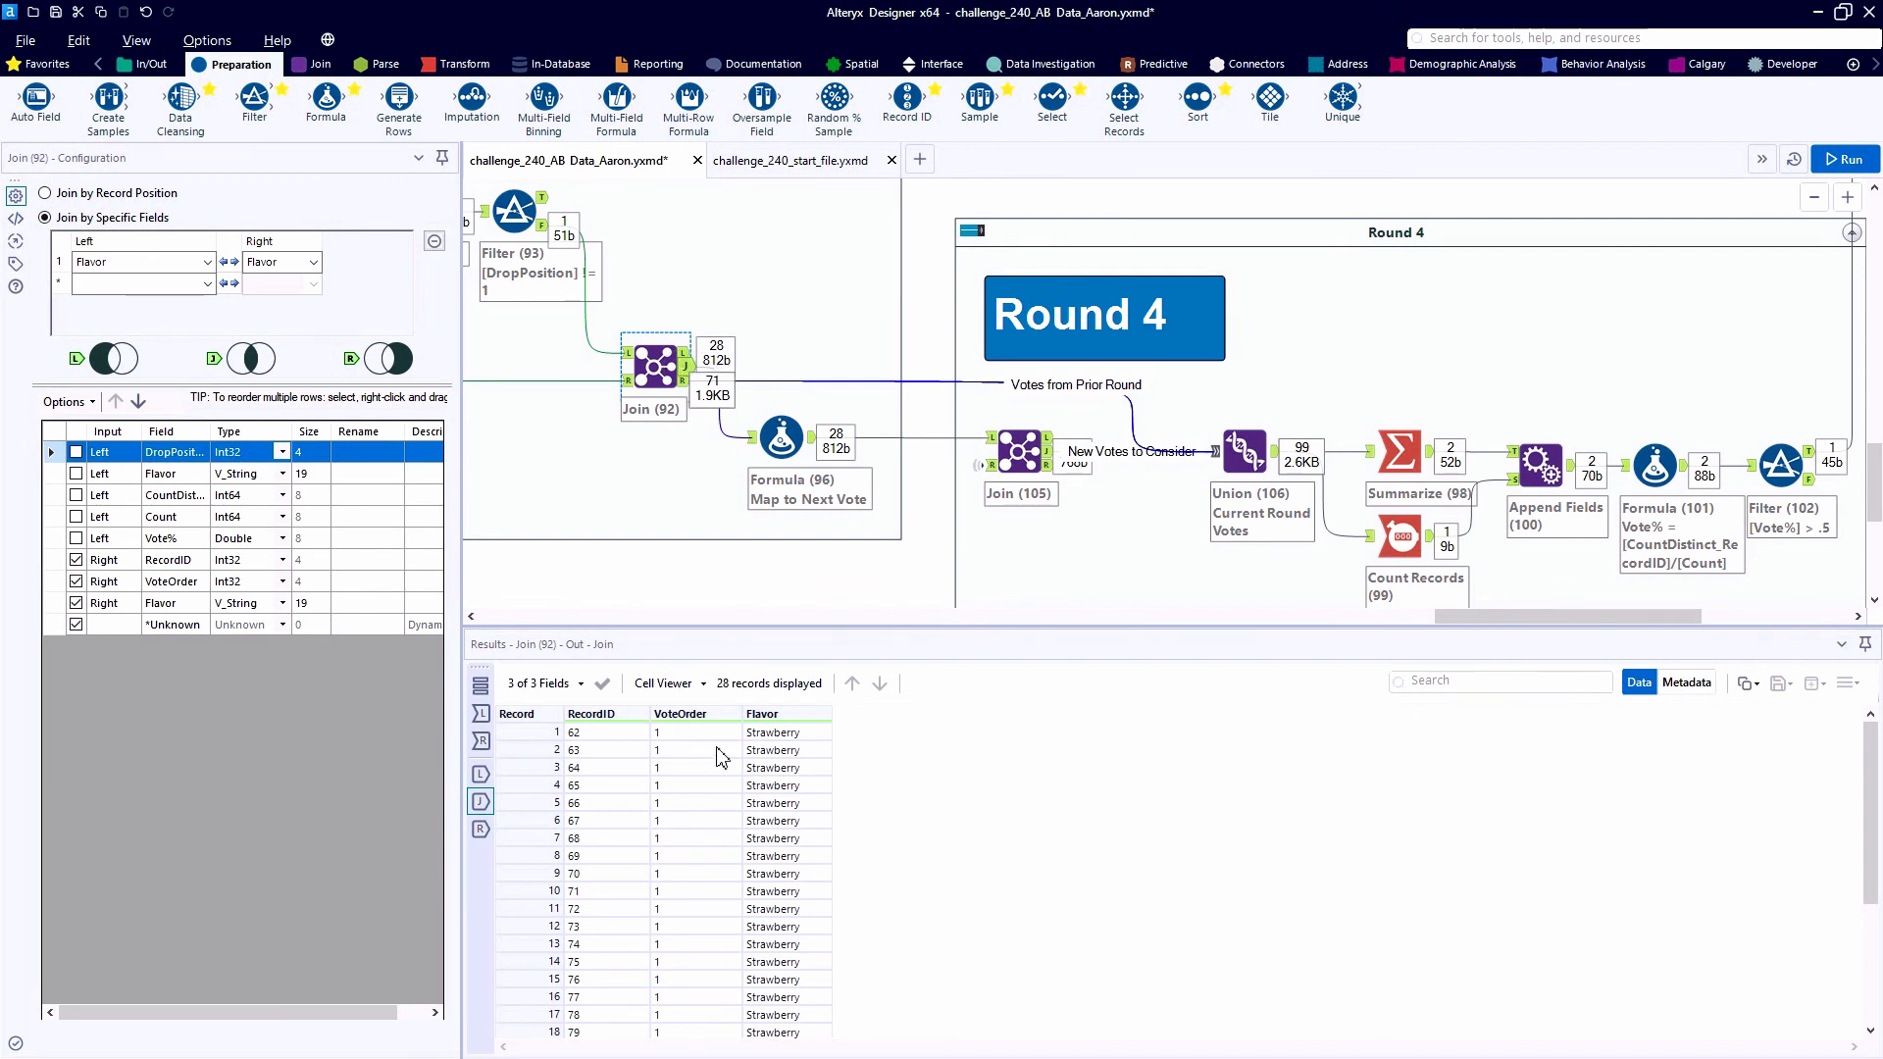
scroll(795, 749, down, 4)
drag(795, 749, 768, 1016)
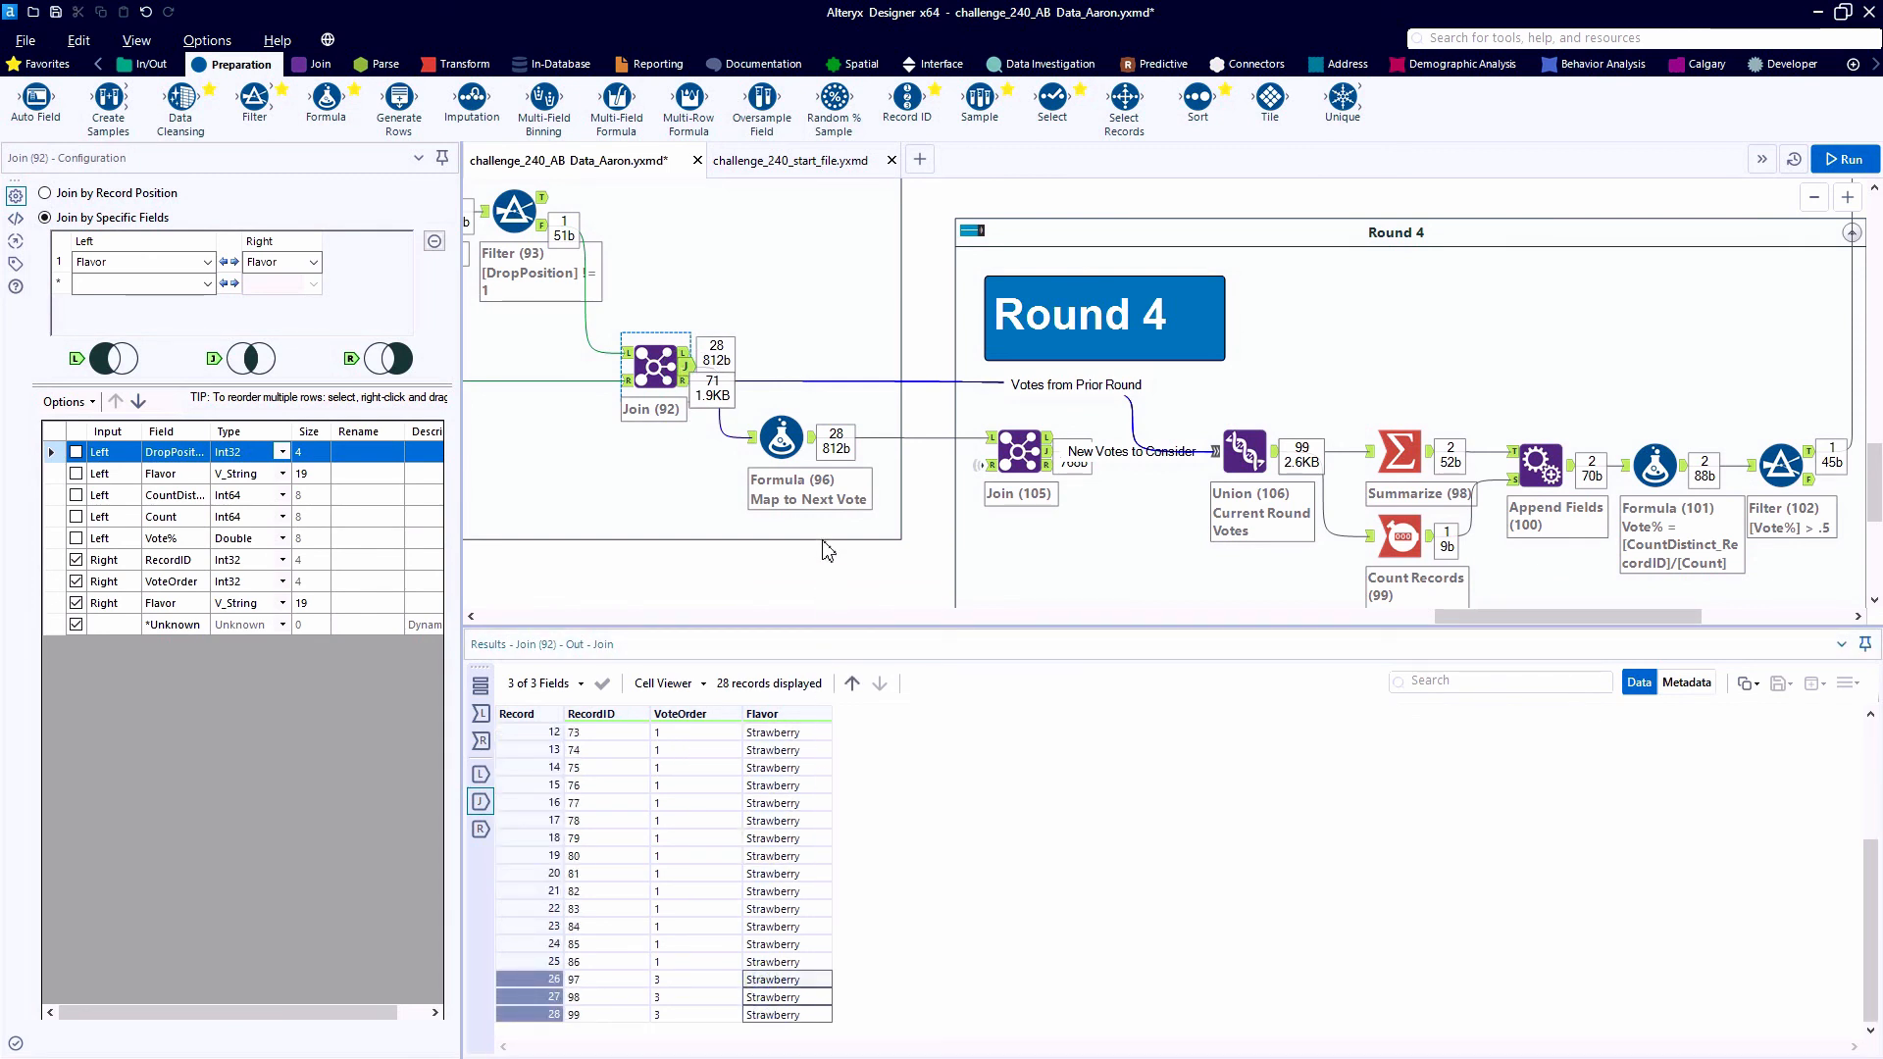
- Review the incremented VoteOrder values from Formula (96) and the replacement flavors in the join output of Join (105)
click(782, 438)
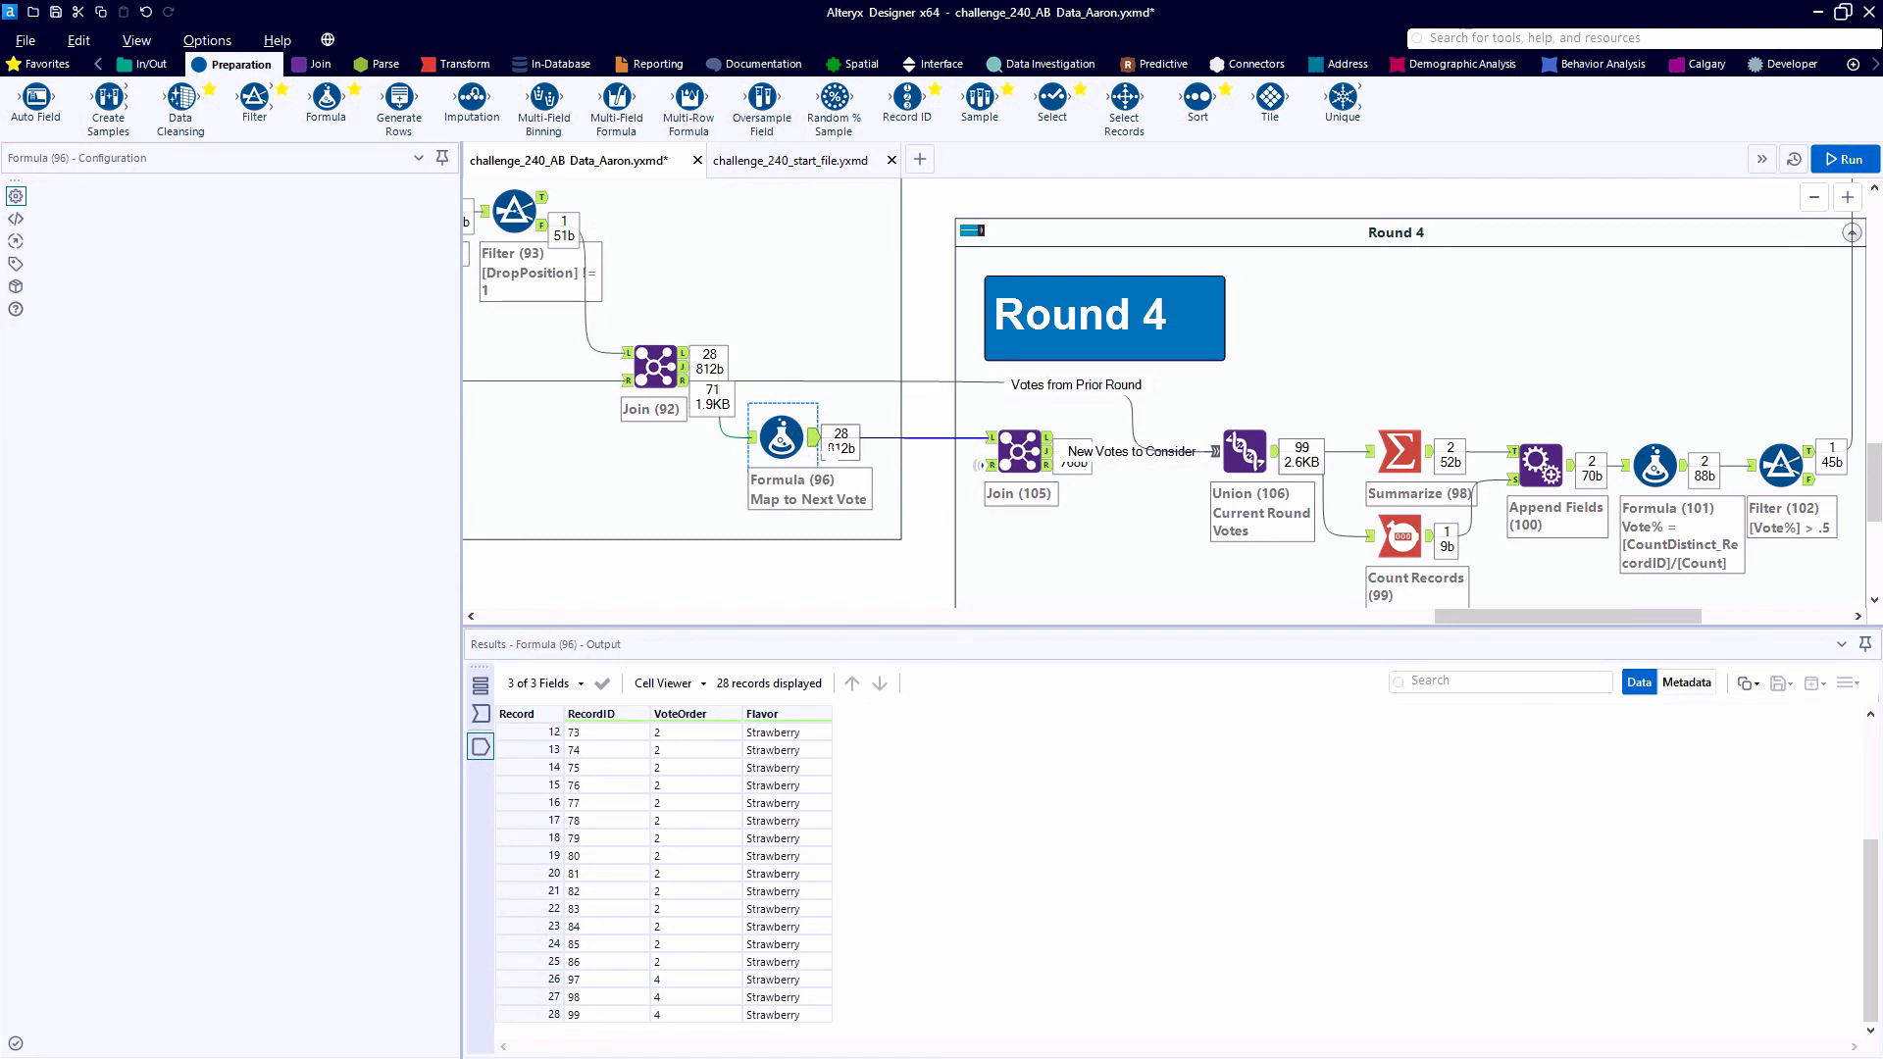
click(1003, 461)
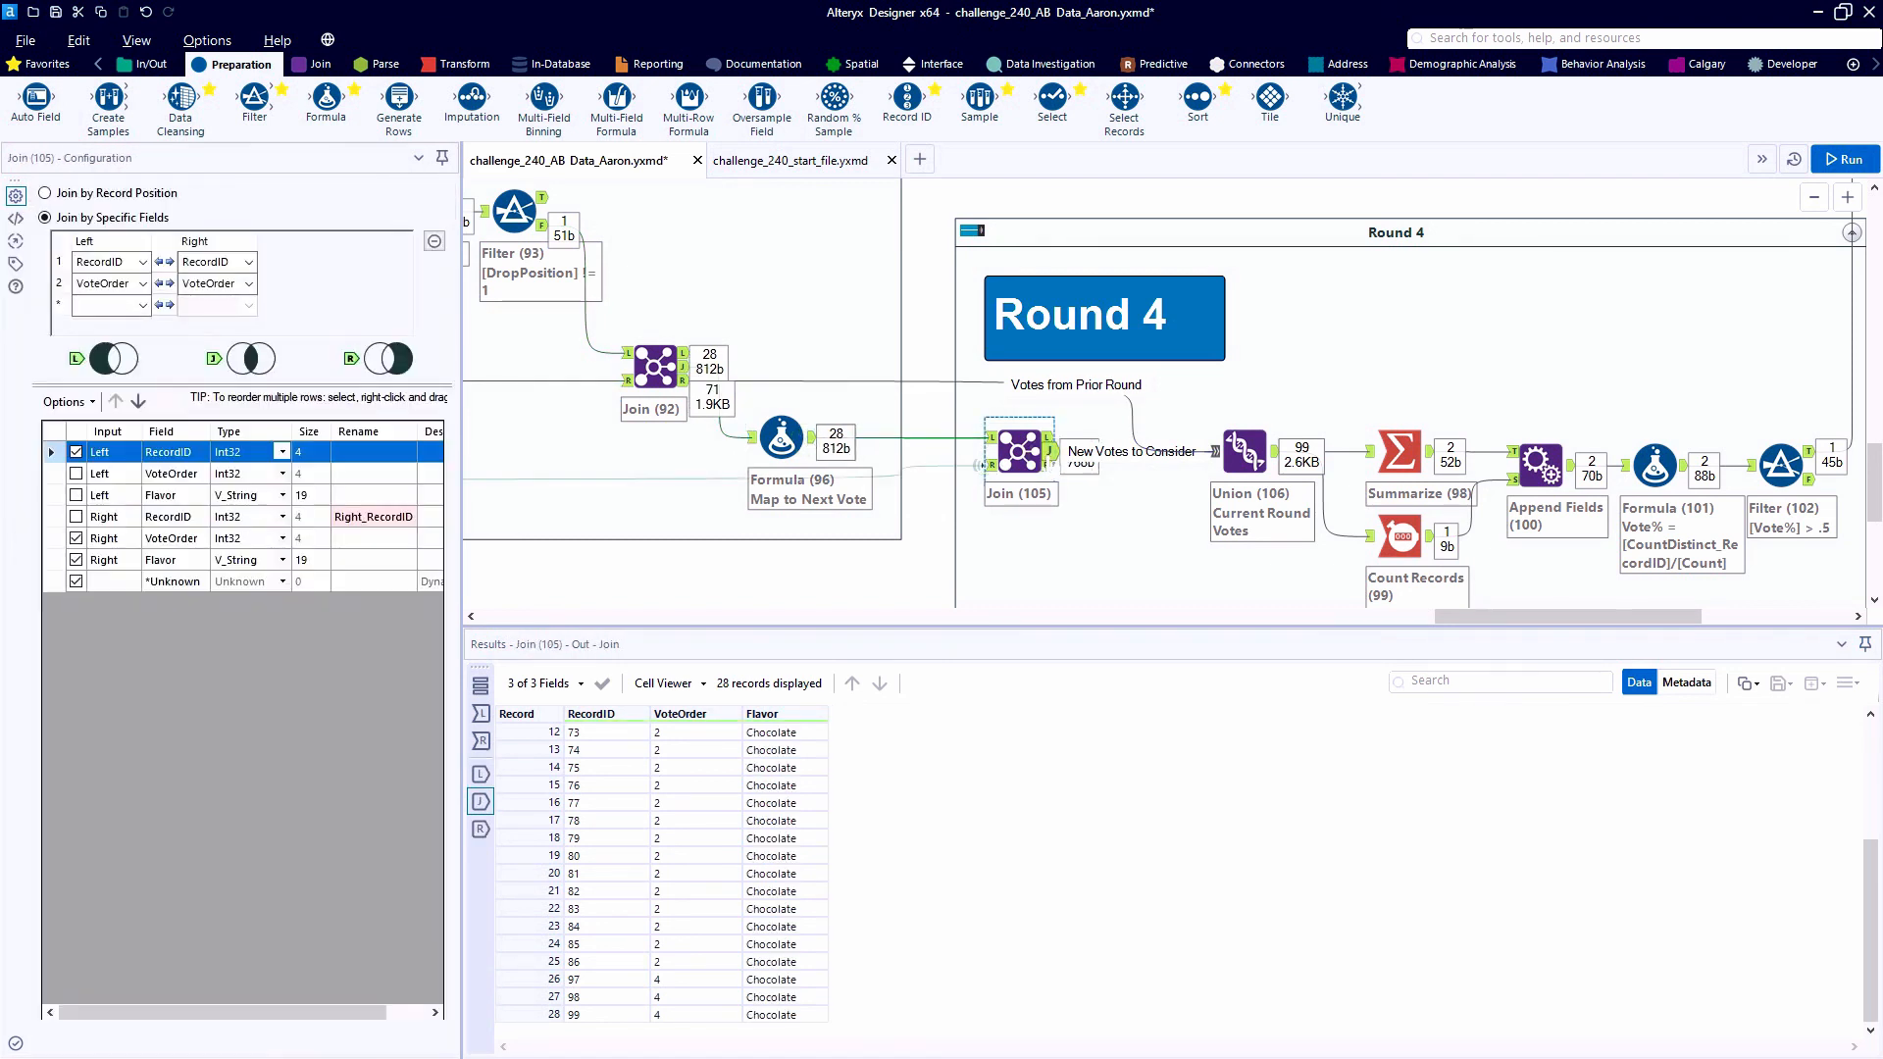
scroll(784, 849, up, 4)
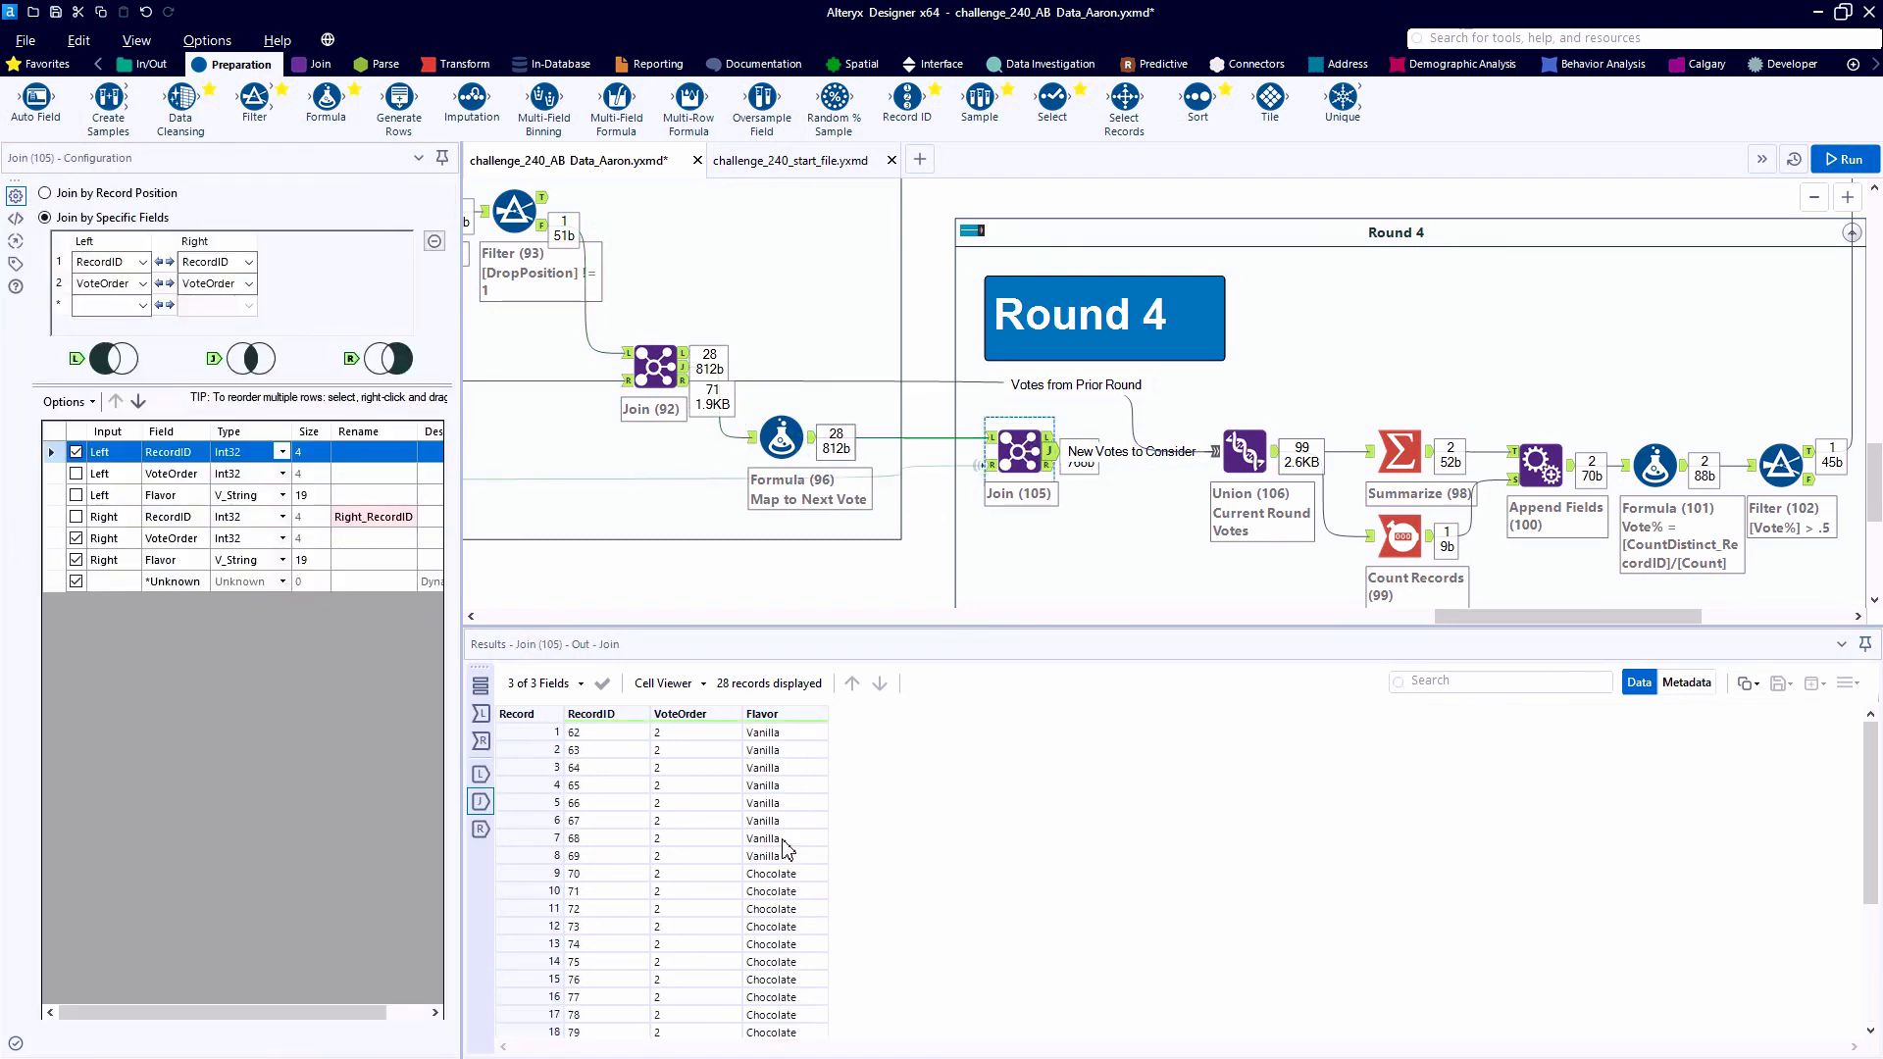
scroll(786, 849, down, 4)
drag(797, 780, 784, 1025)
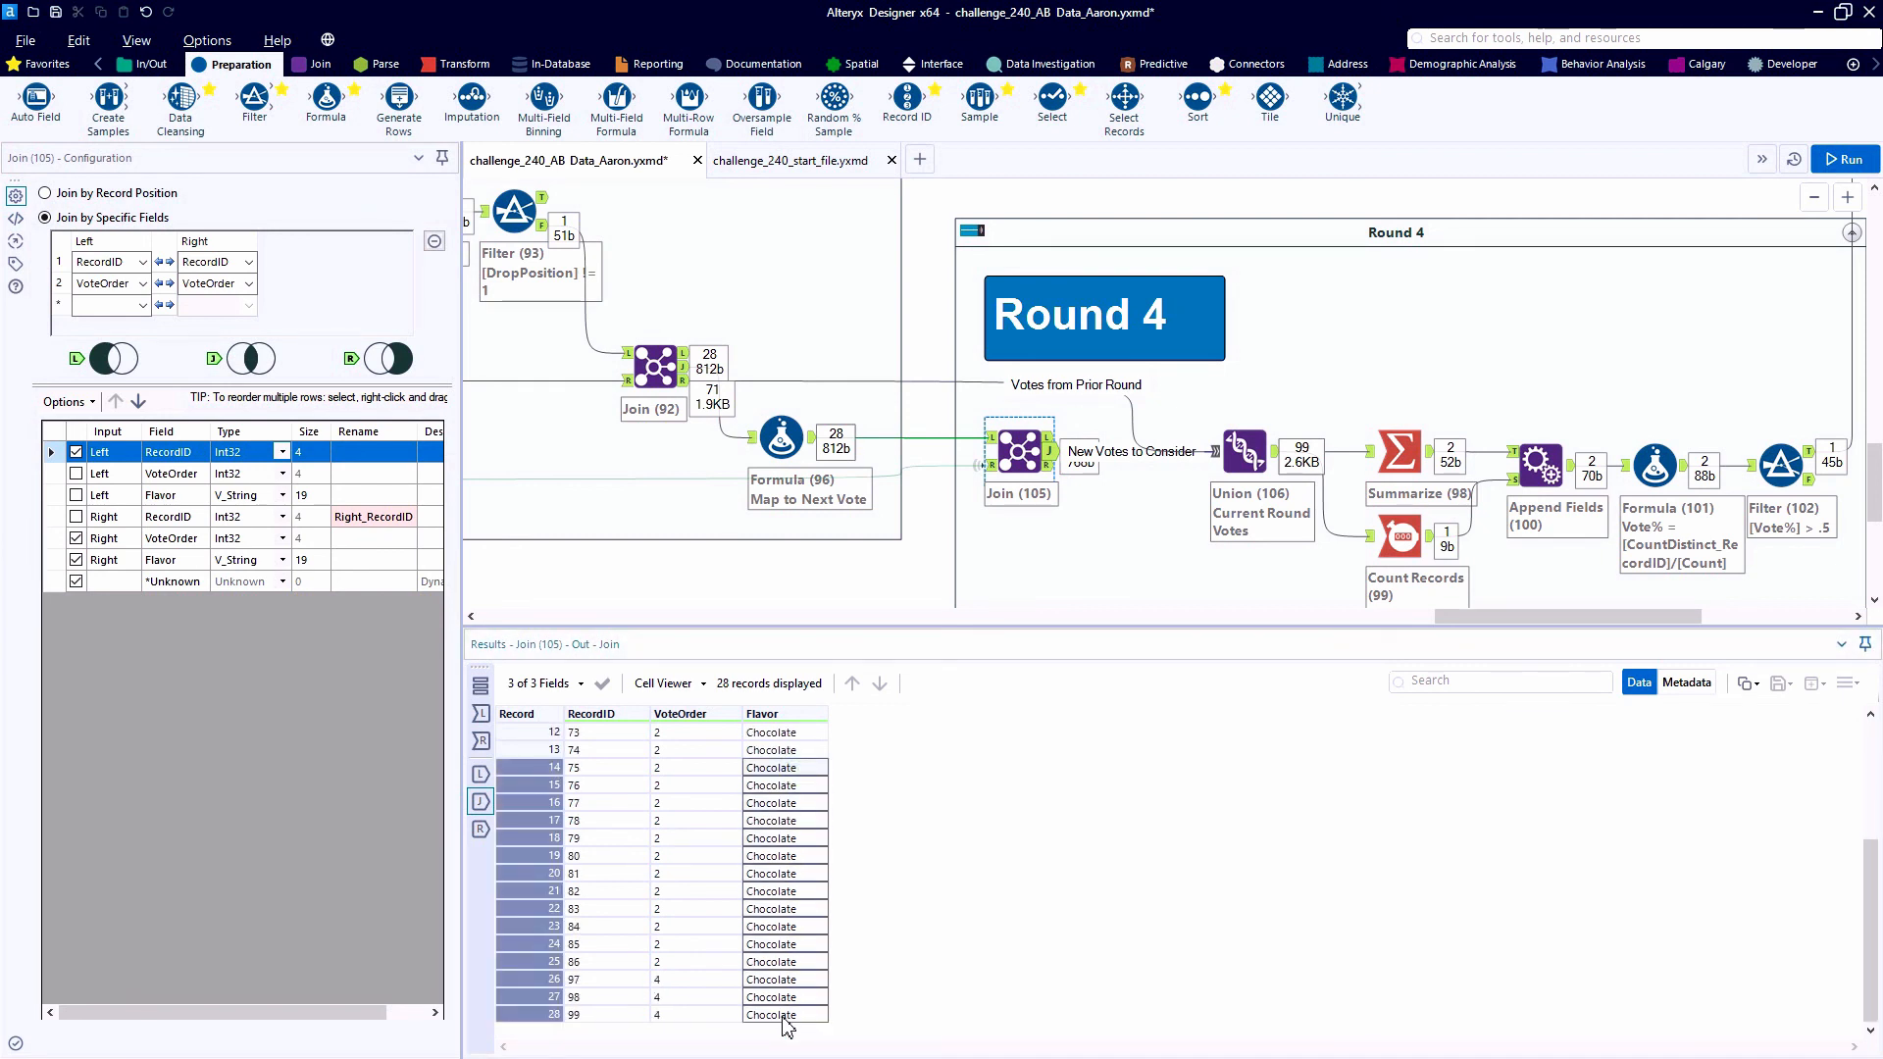
click(784, 1025)
scroll(785, 1025, up, 4)
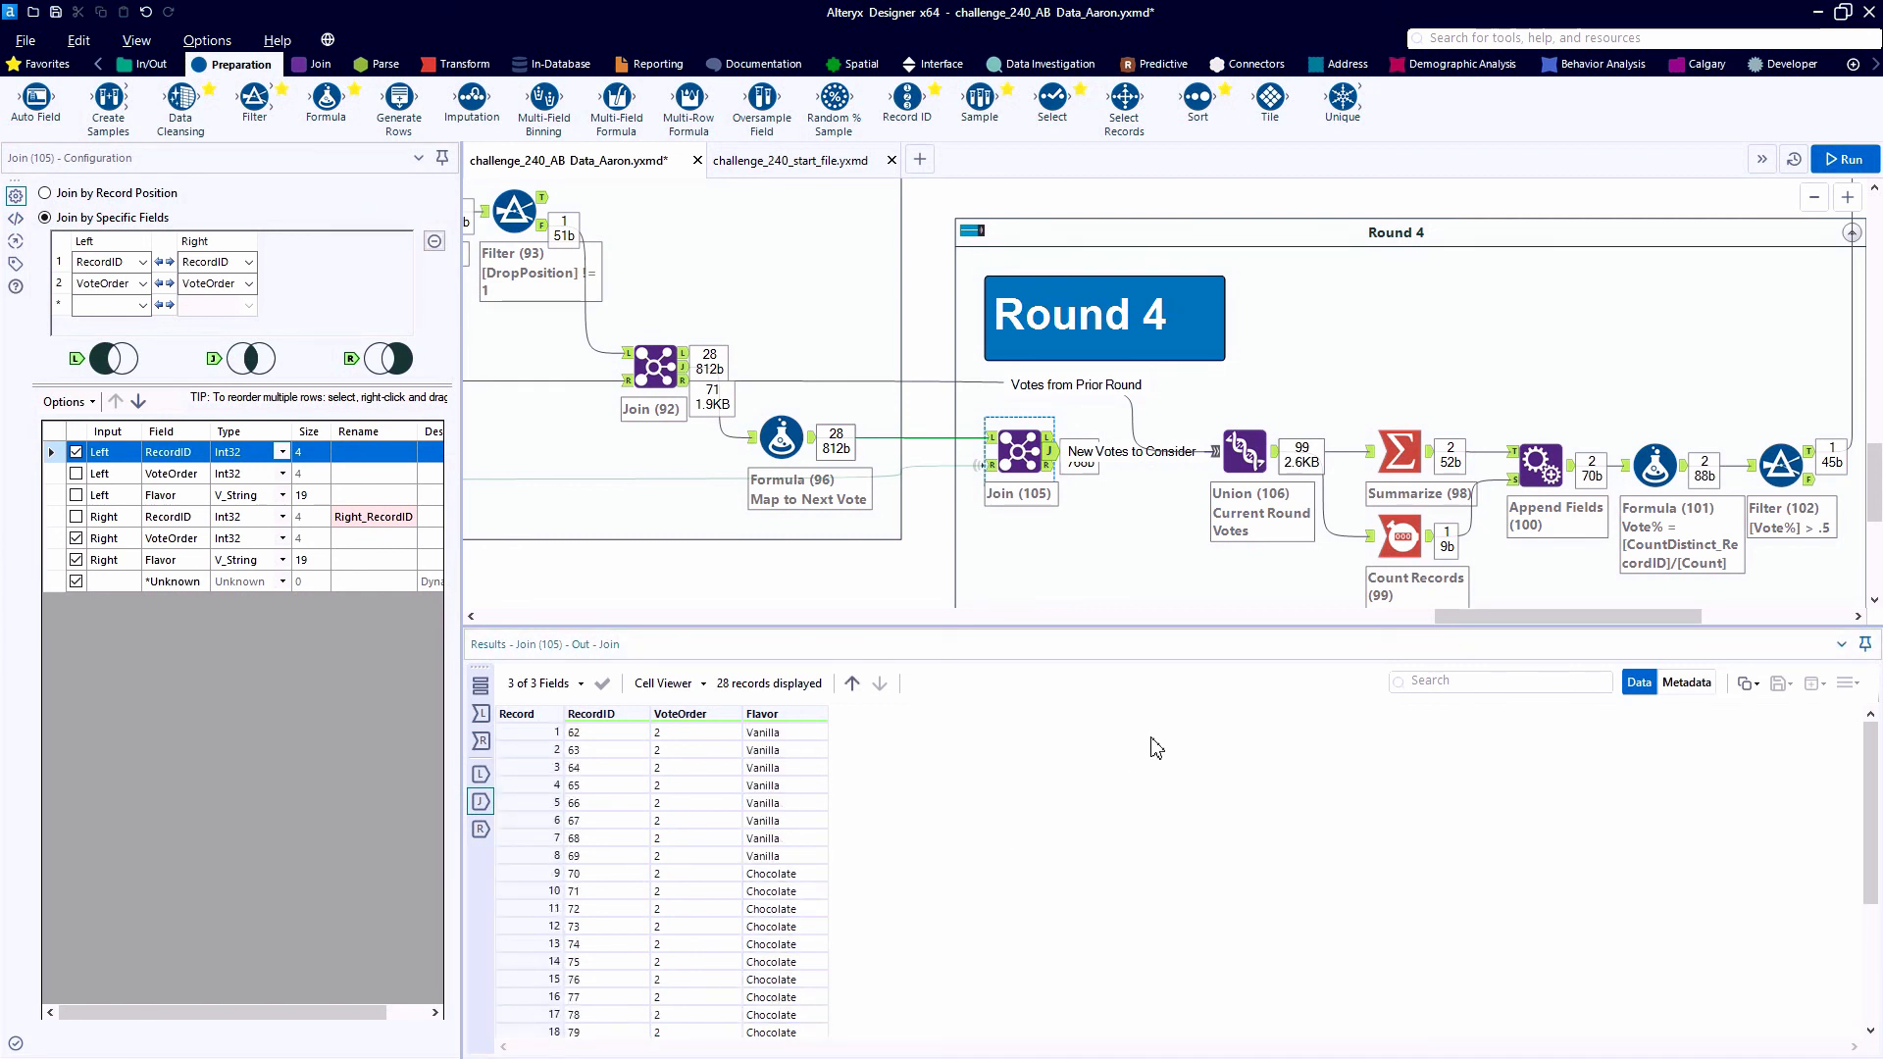
- Review the Round 4 vote tally through Summarize (98), the Vote% result of Formula (101) and the true output of Filter (102)
click(1250, 456)
click(1399, 452)
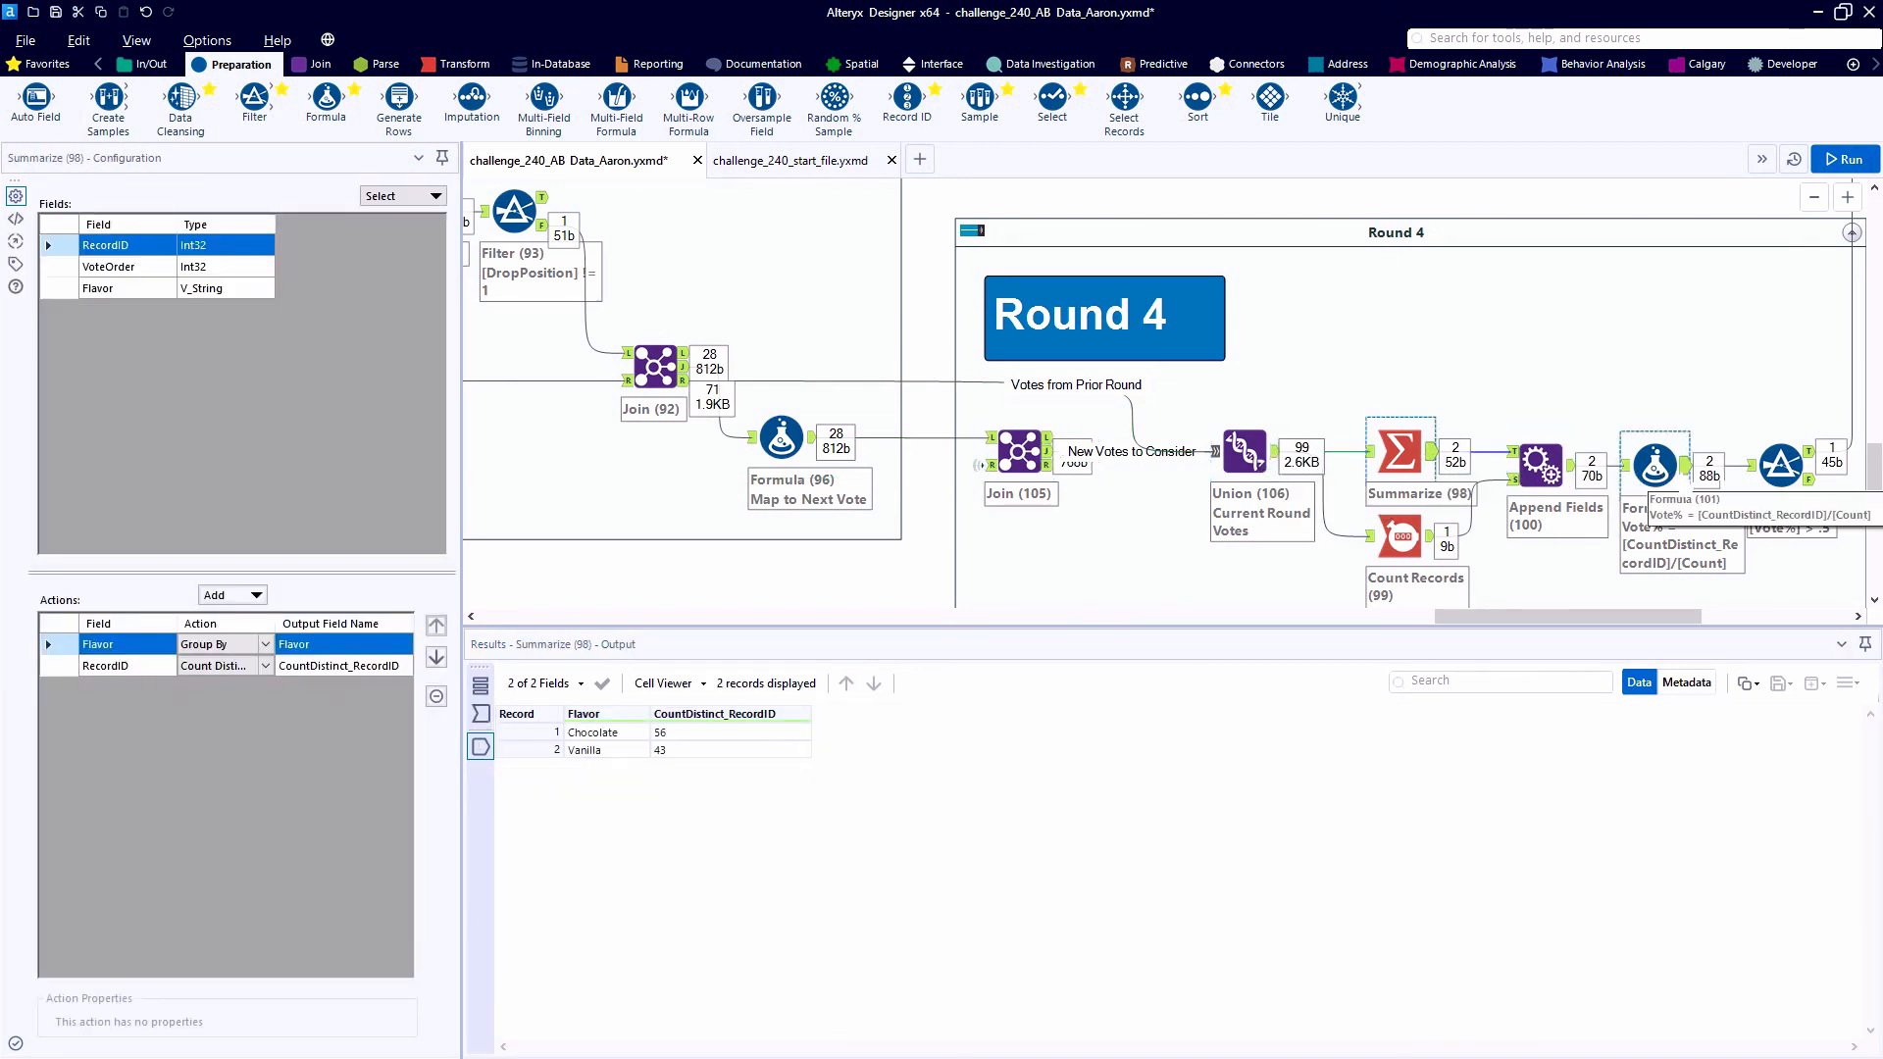
click(1667, 463)
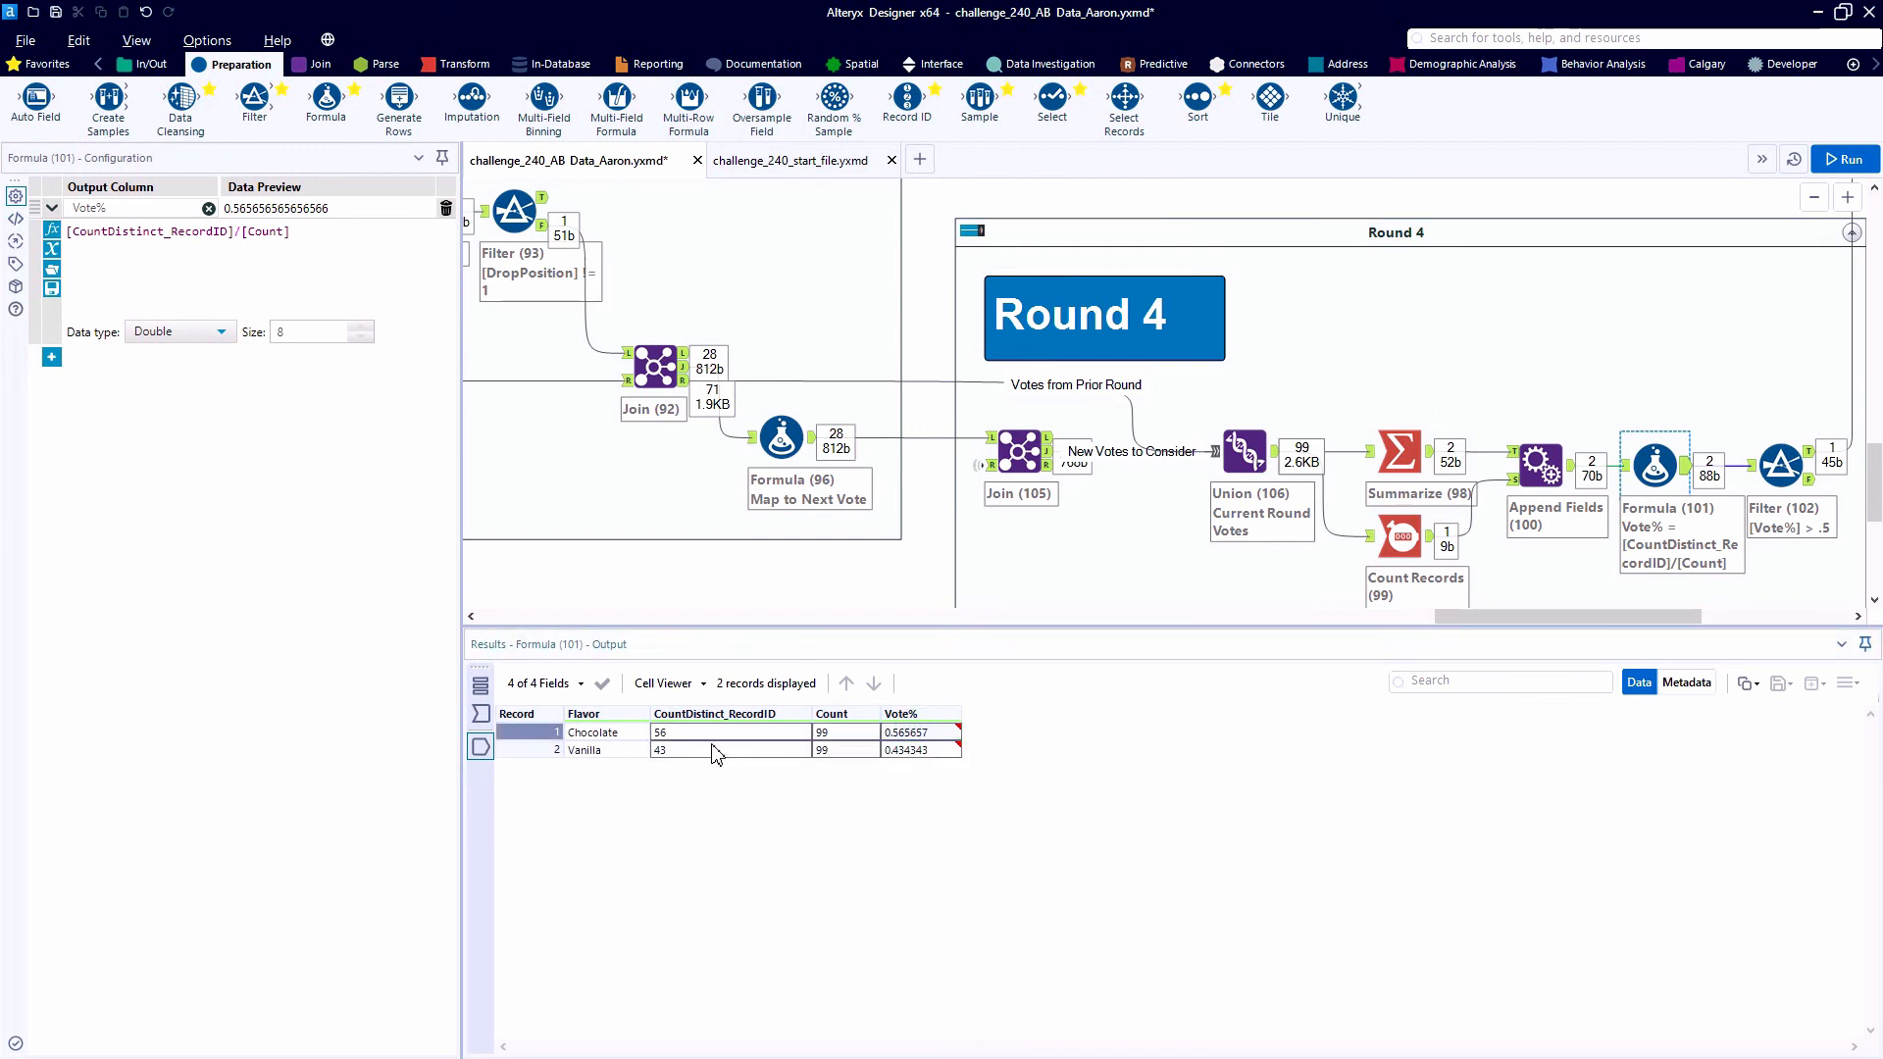
click(649, 734)
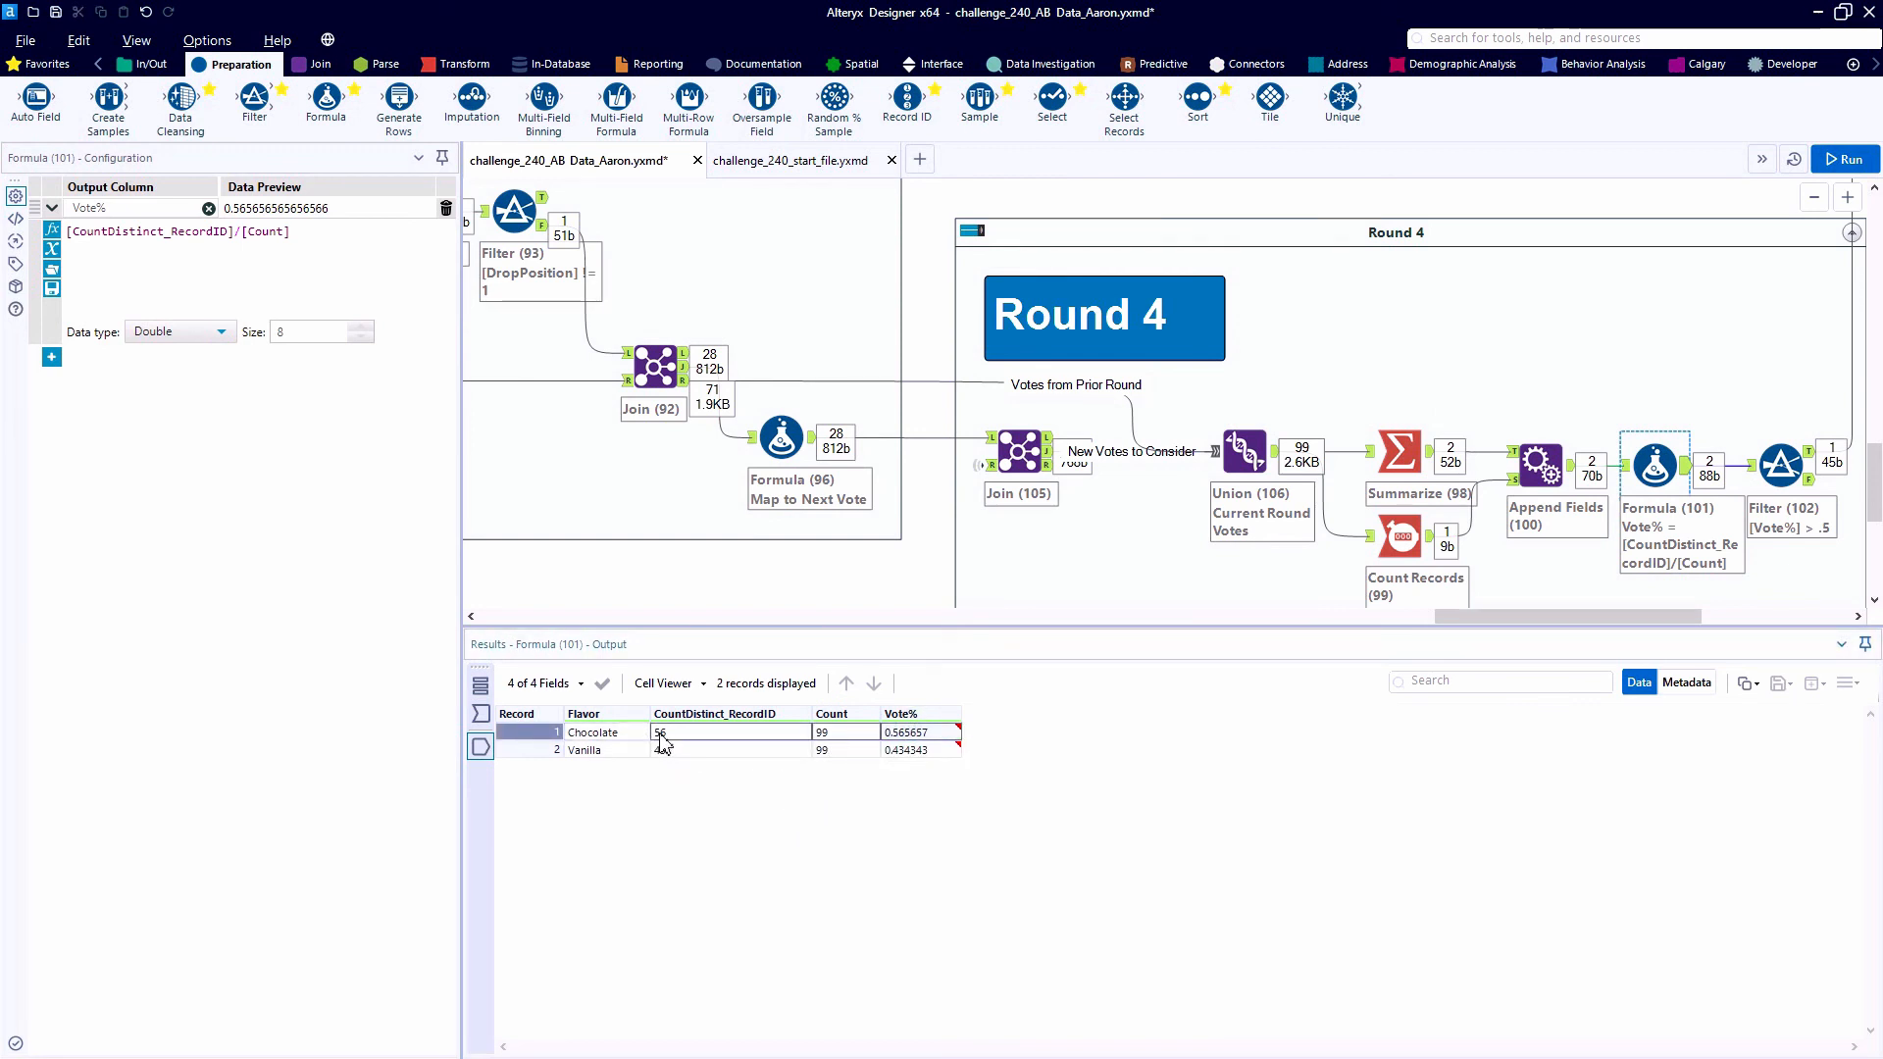
drag(1526, 618, 1549, 618)
click(1662, 466)
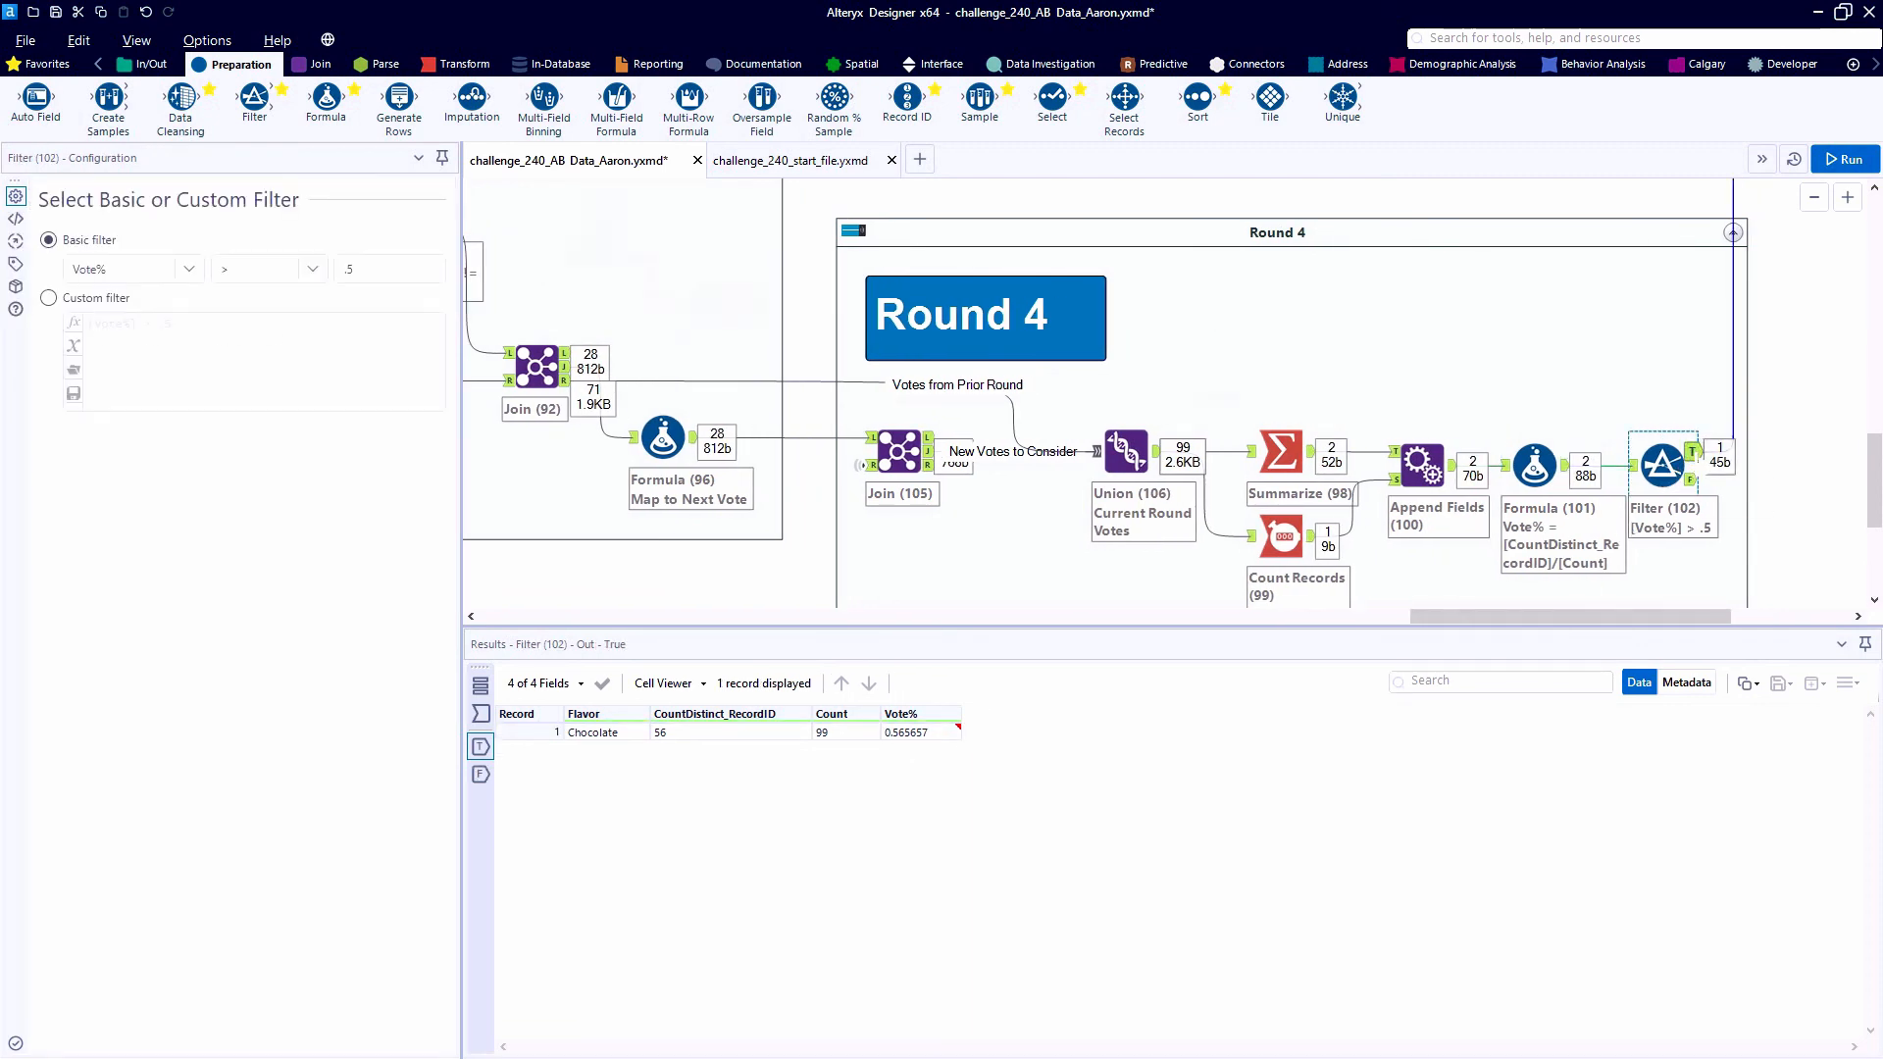
- Inspect the Report Text (114) configuration in the WINNER container, including its sentence built from the Round, CountDistinct_RecordID, Count and Flavor fields
ctrl+scroll(1667, 461, down, 3)
scroll(1668, 461, up, 2)
ctrl+scroll(1687, 451, down, 2)
scroll(1687, 451, up, 1)
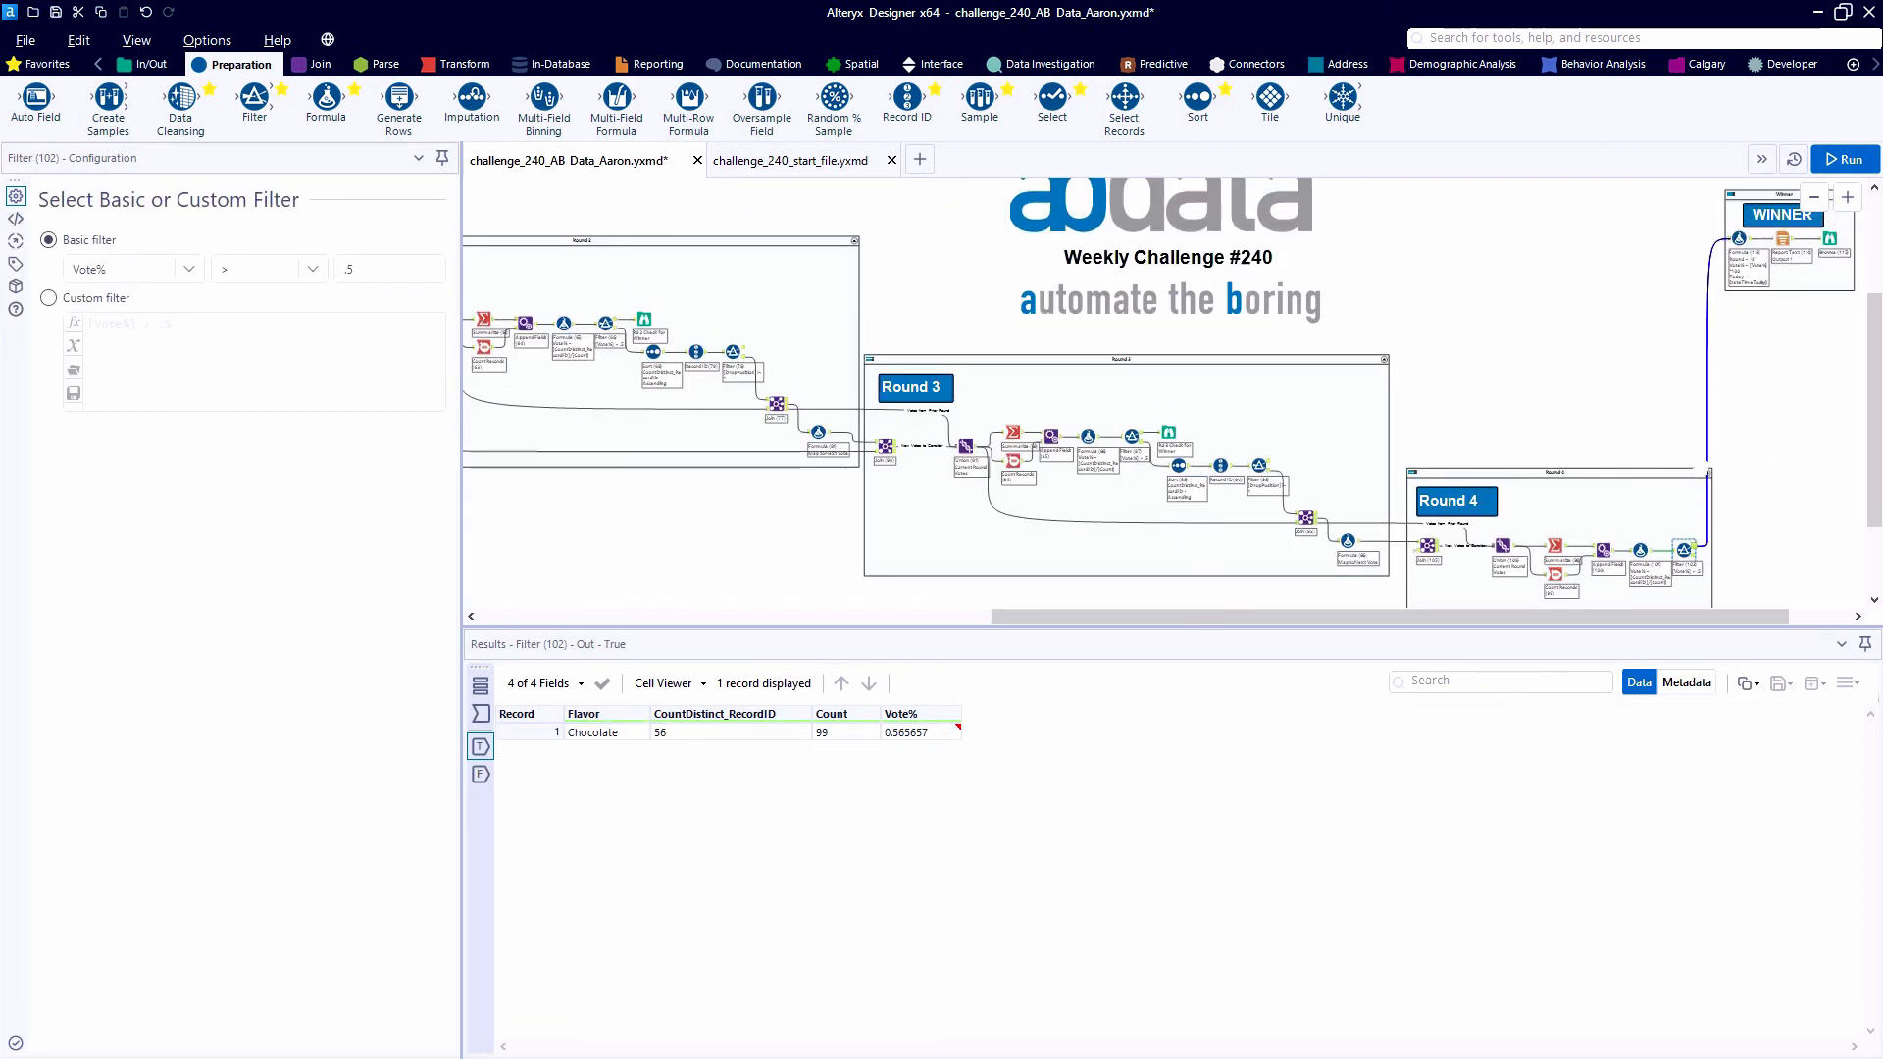
click(1783, 239)
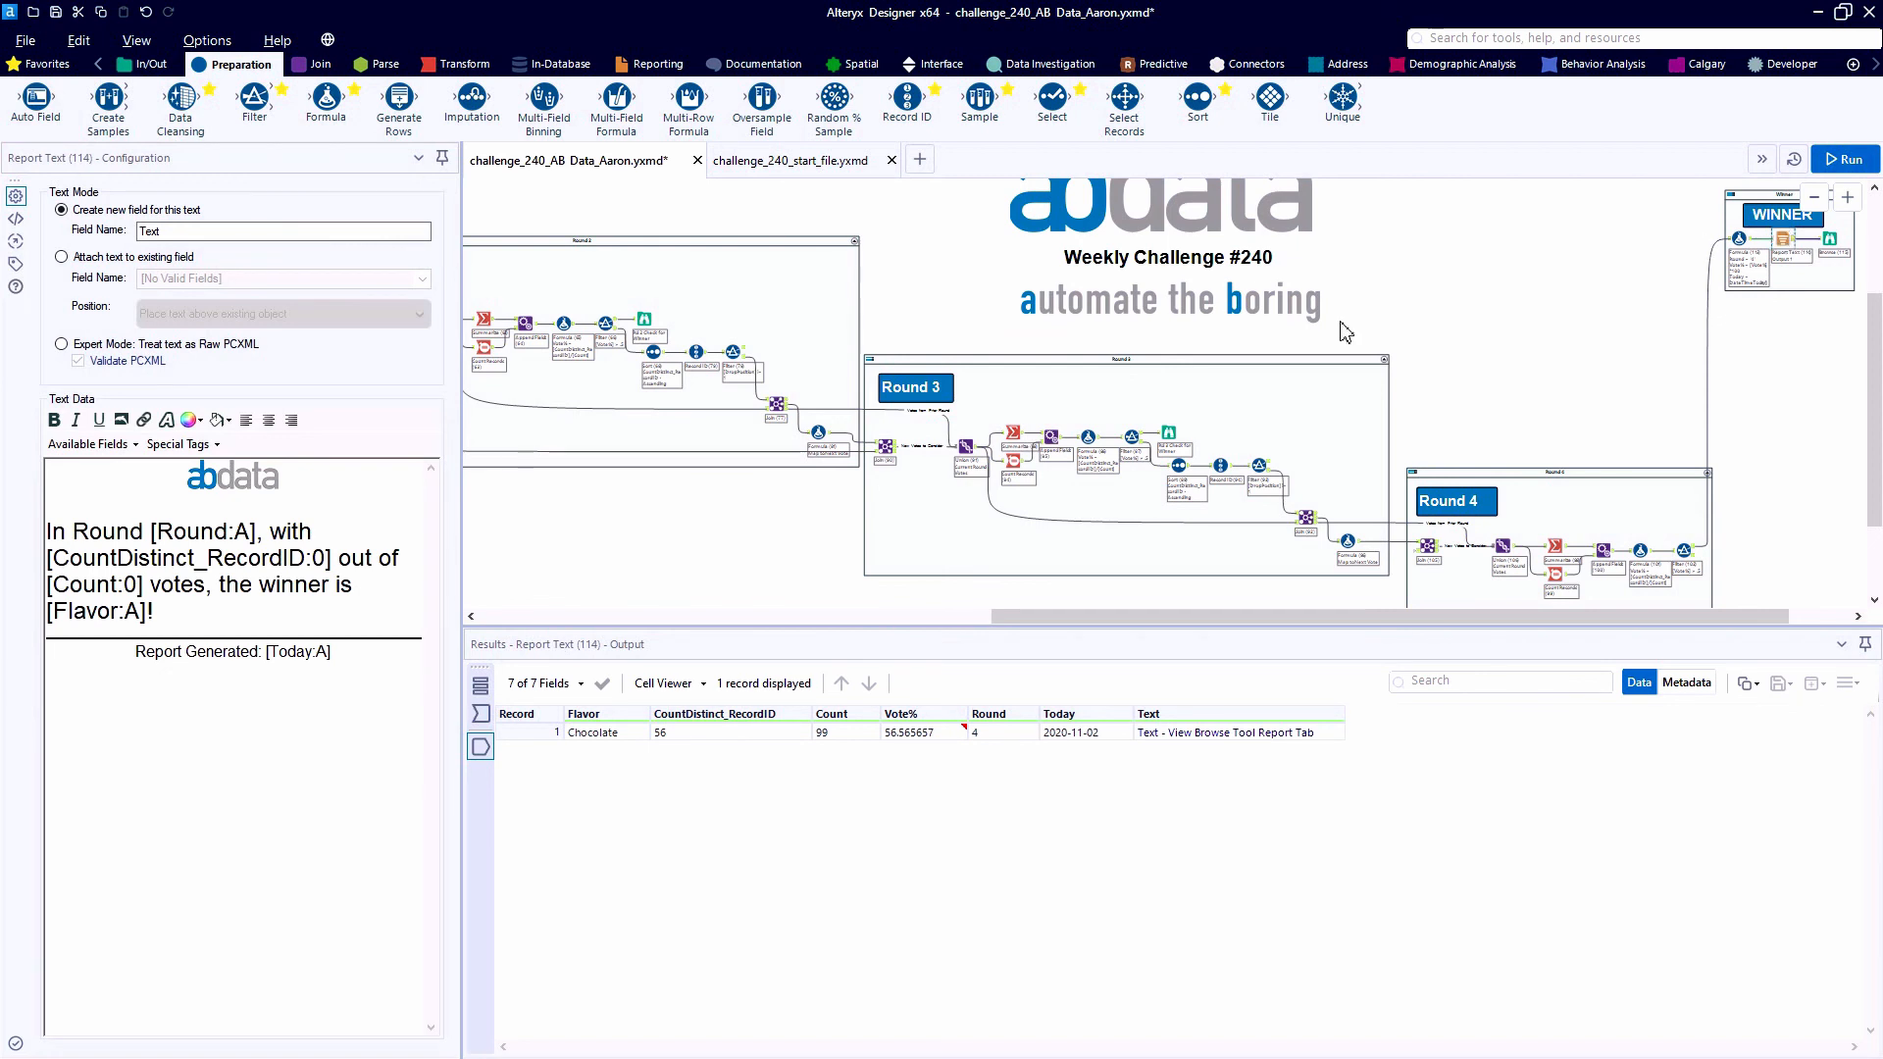
key(shift+Up)
key(shift+Up)
key(shift+Up)
key(shift+Up)
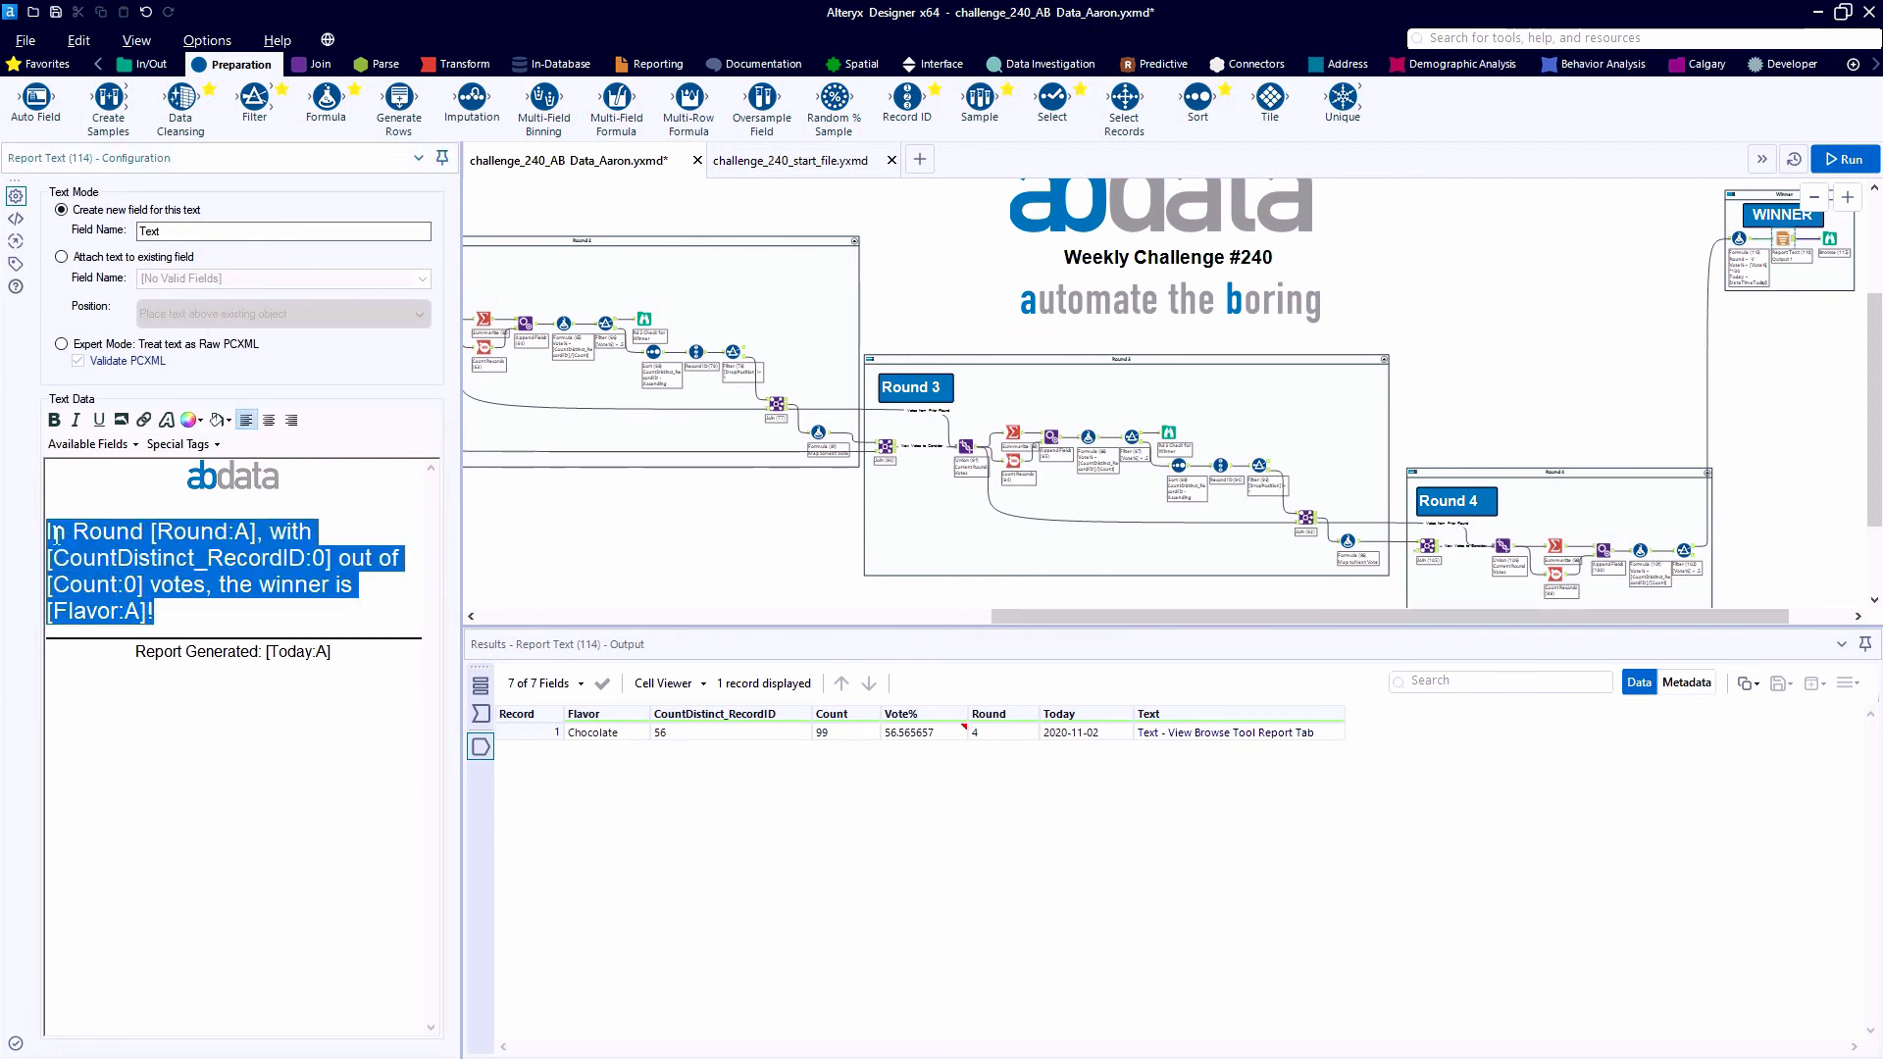
key(Left)
- View the generated winner report in Browse (115) and look over the complete workflow
click(1829, 239)
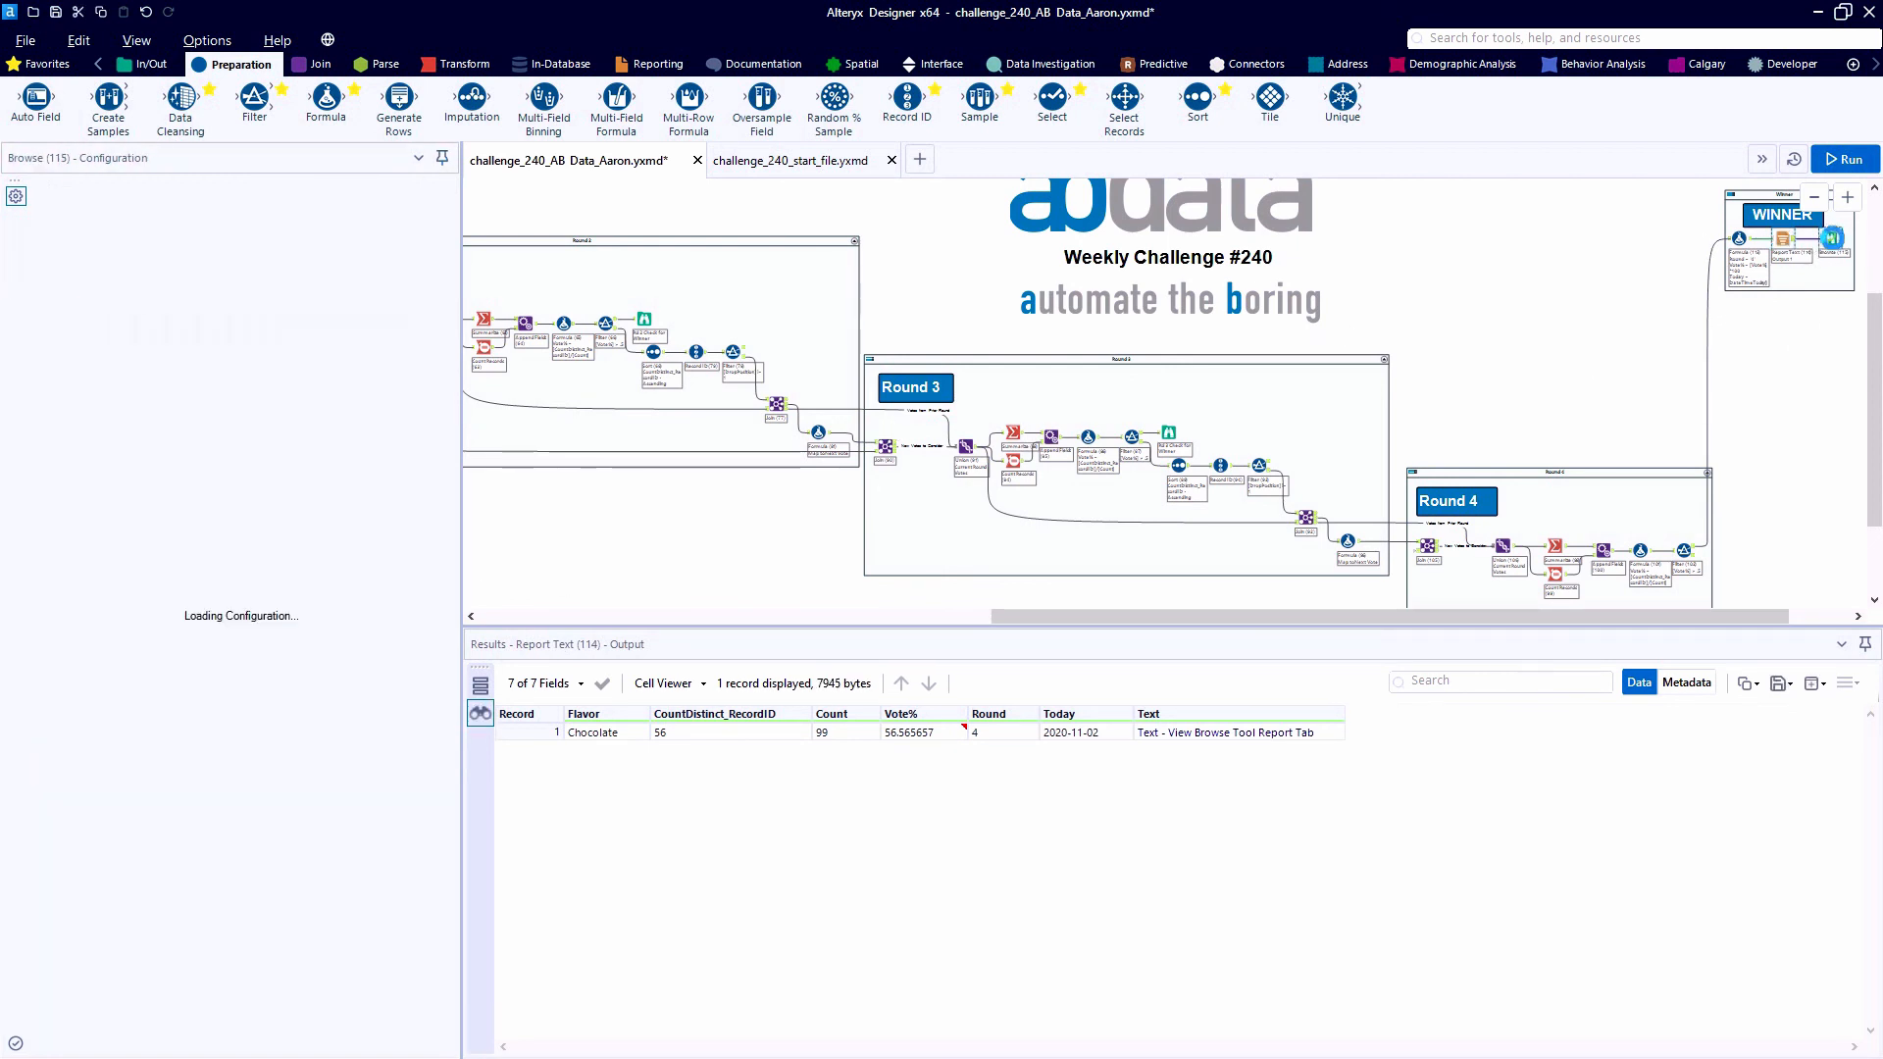
scroll(1682, 395, down, 1)
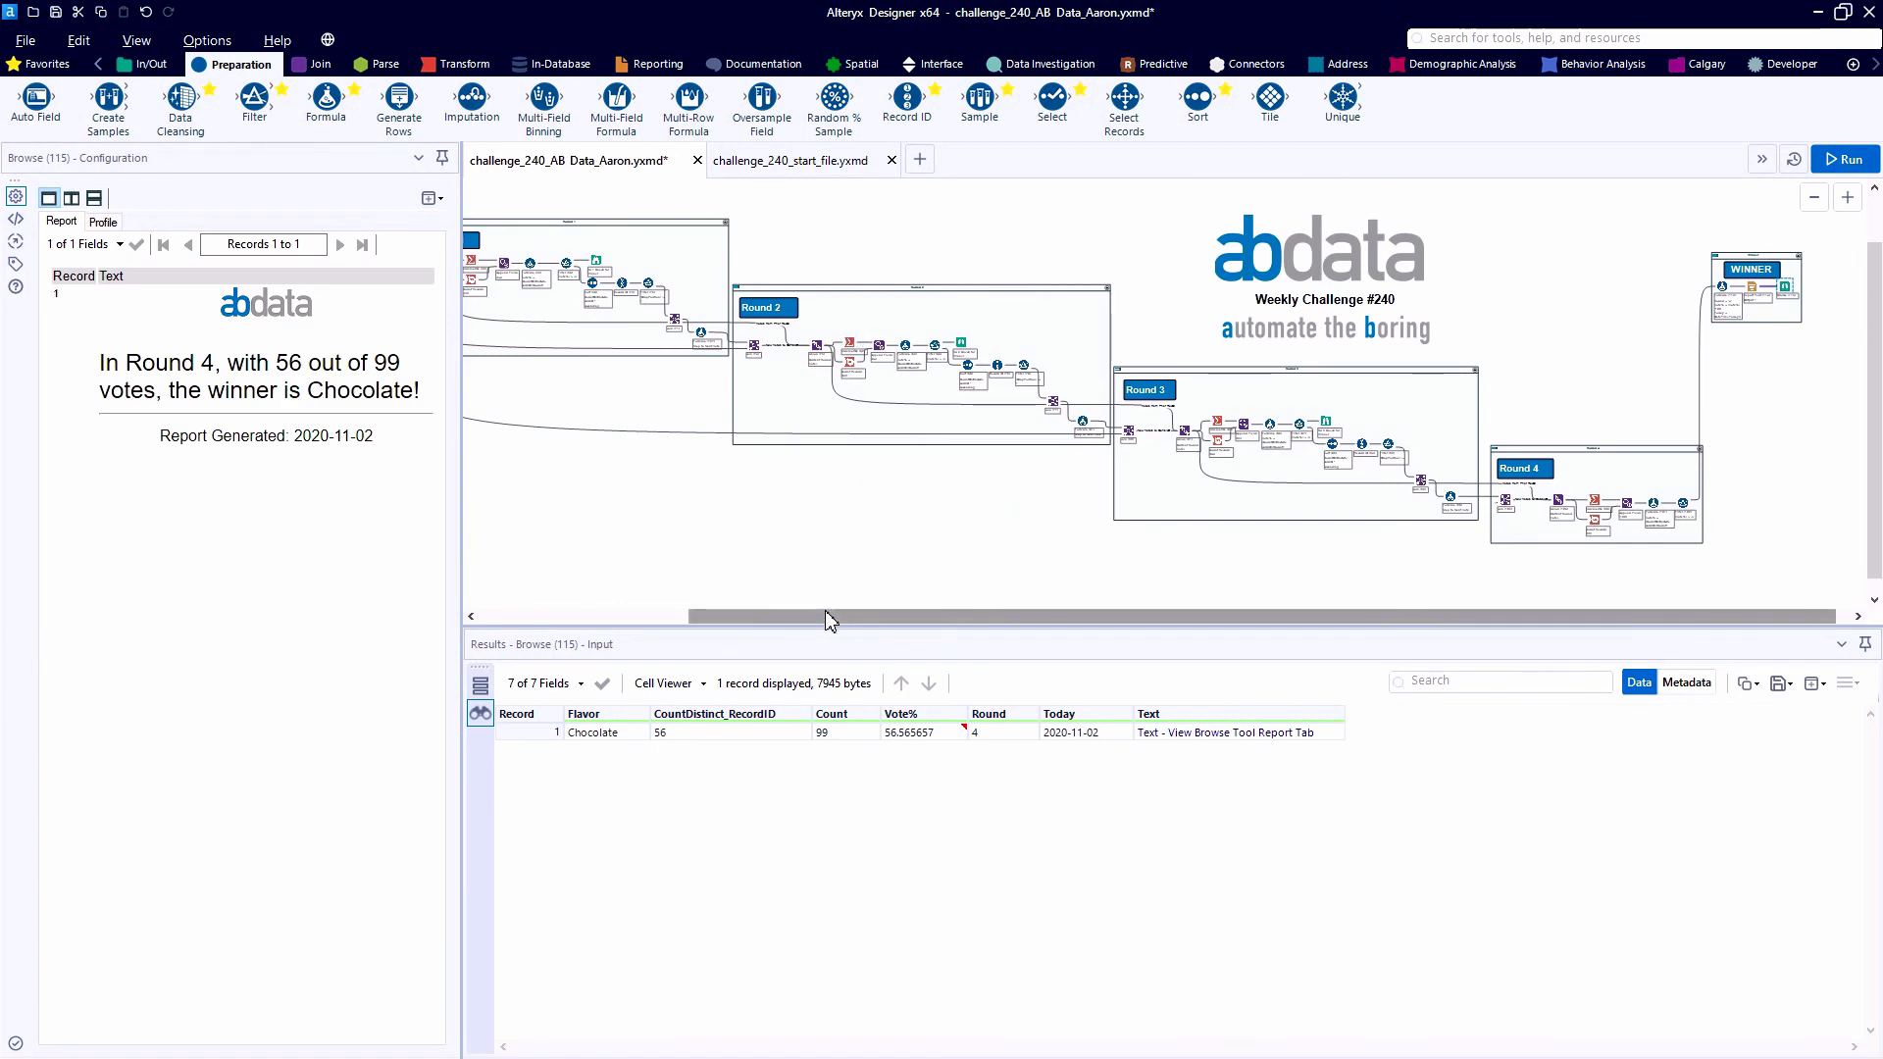
drag(834, 618, 775, 618)
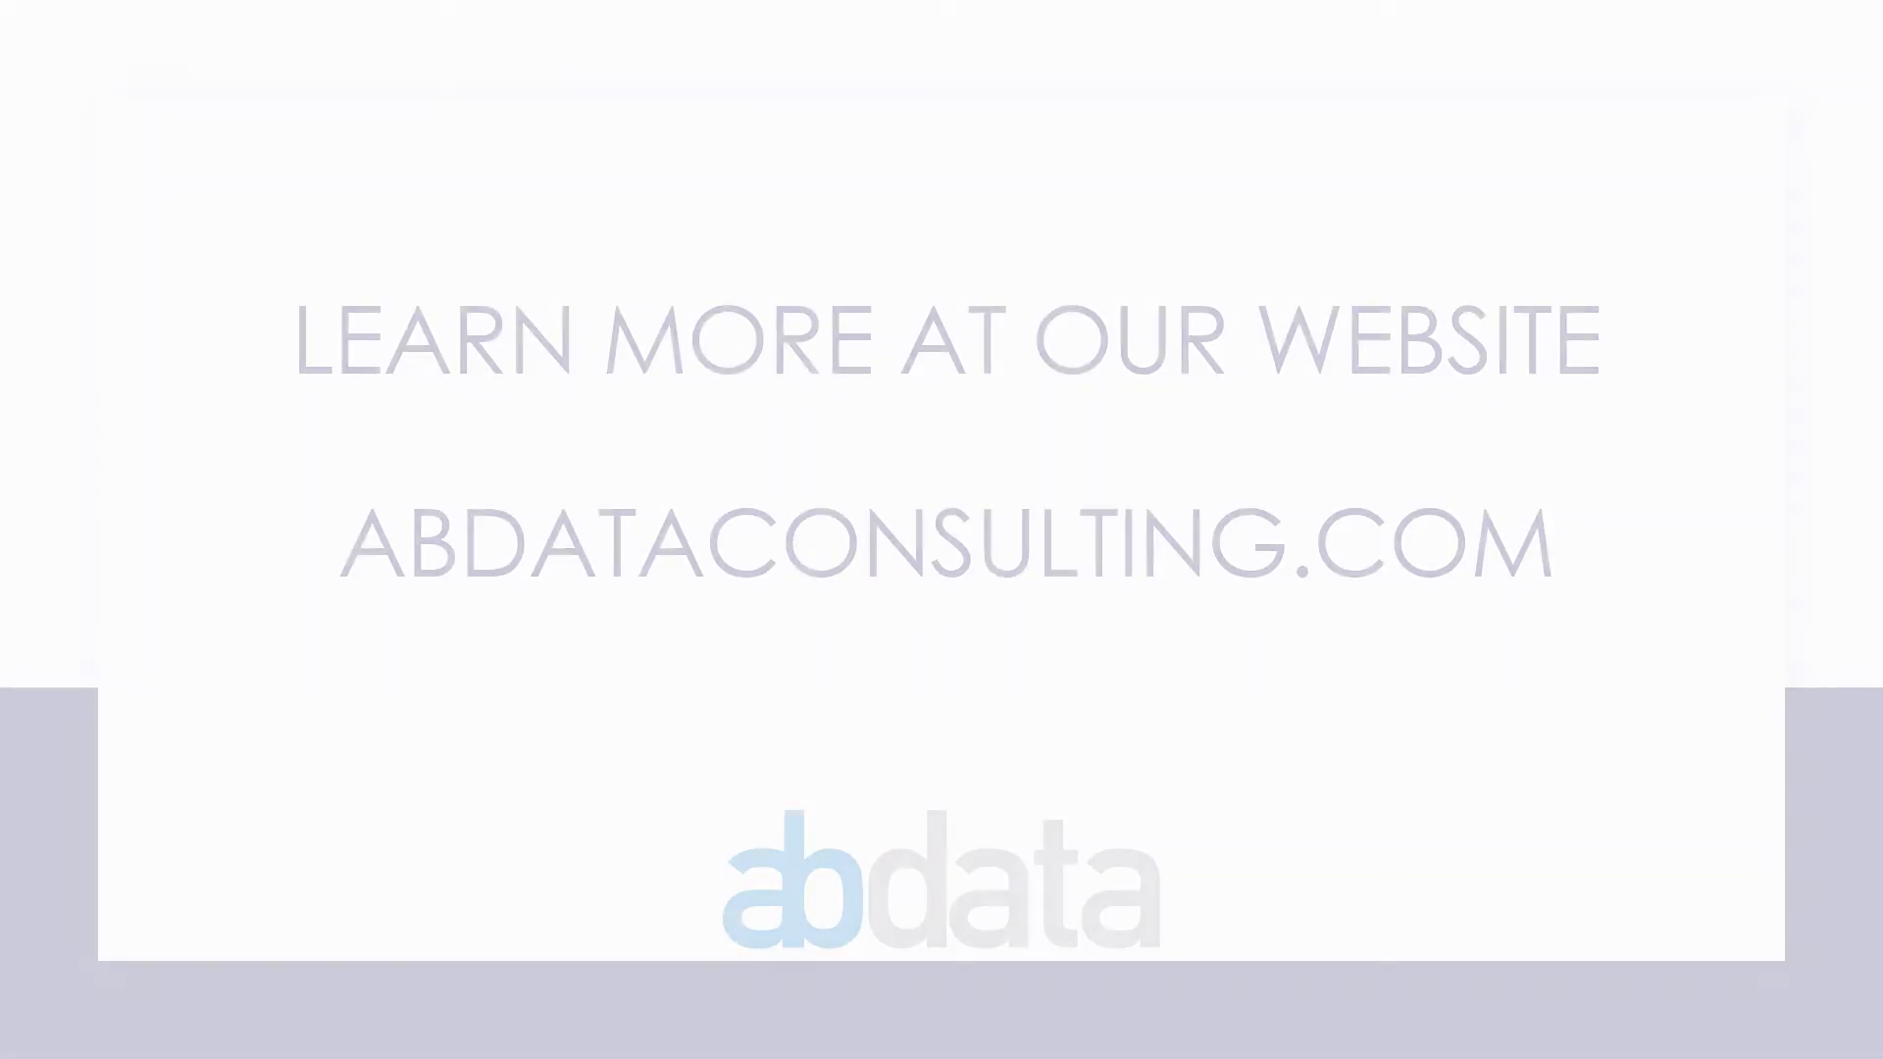